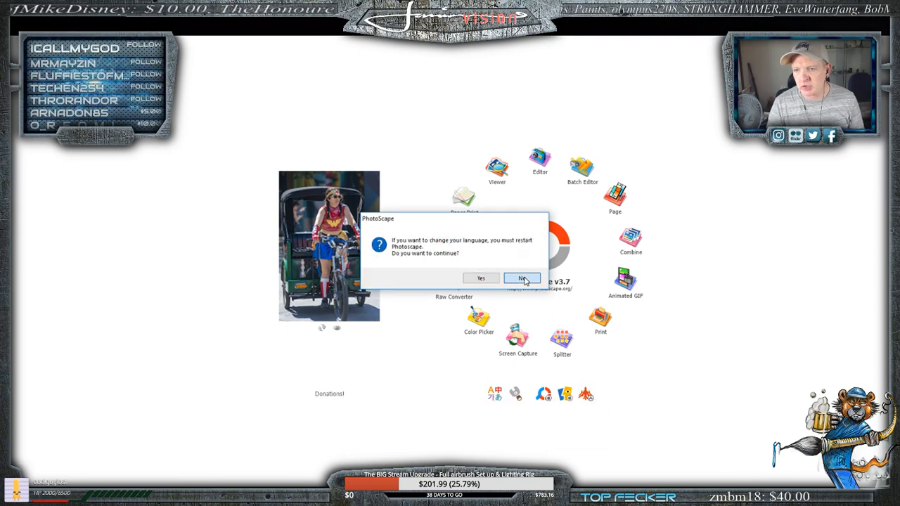
- Decline restarting PhotoScape for a language change and switch to the Dump folder in File Explorer
{"action": "left_click", "coordinate": [523, 278]}
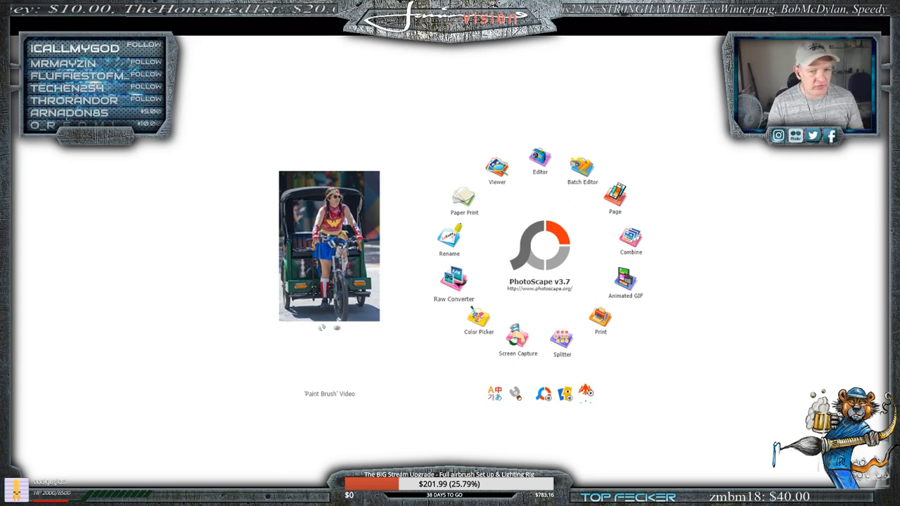
{"action": "mouse_move", "coordinate": [83, 496]}
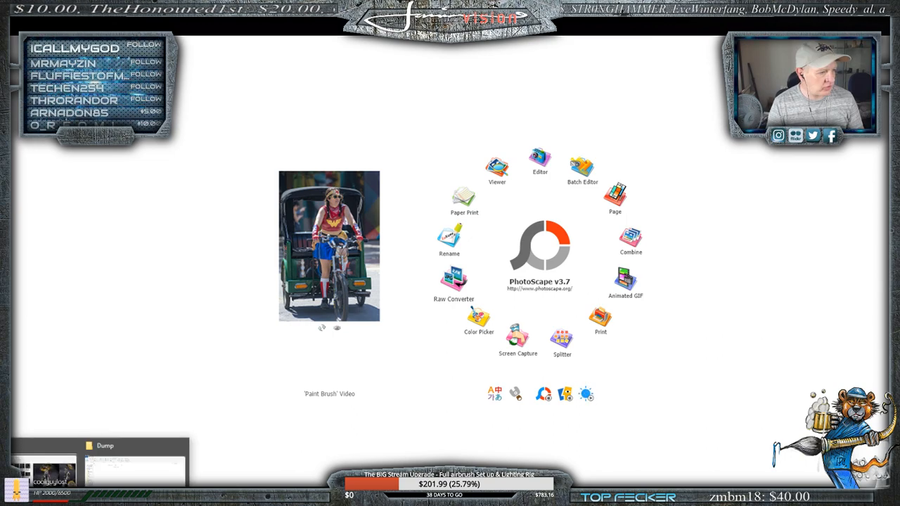
{"action": "left_click", "coordinate": [122, 481]}
- Switch to the other File Explorer window and open the Downloads folder in it
{"action": "mouse_move", "coordinate": [85, 494]}
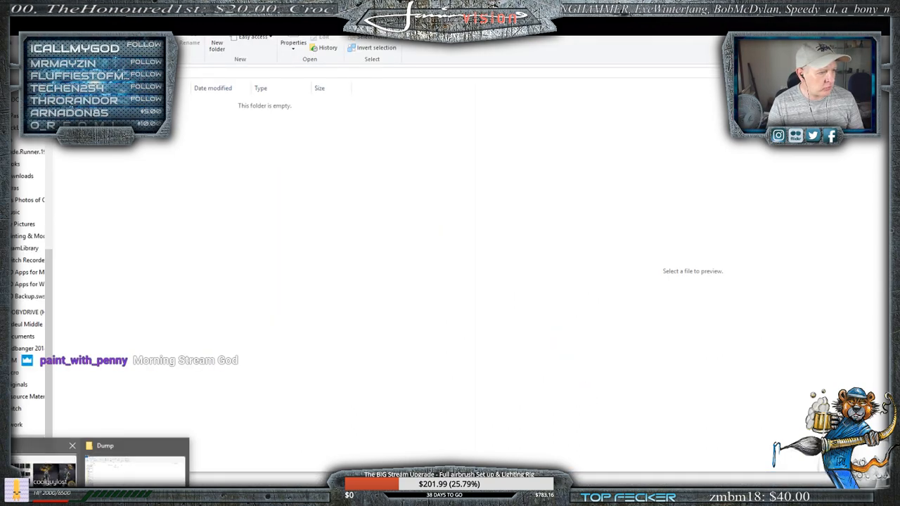
{"action": "left_click", "coordinate": [26, 473]}
{"action": "scroll", "coordinate": [20, 151], "scroll_direction": "up", "scroll_amount": 3}
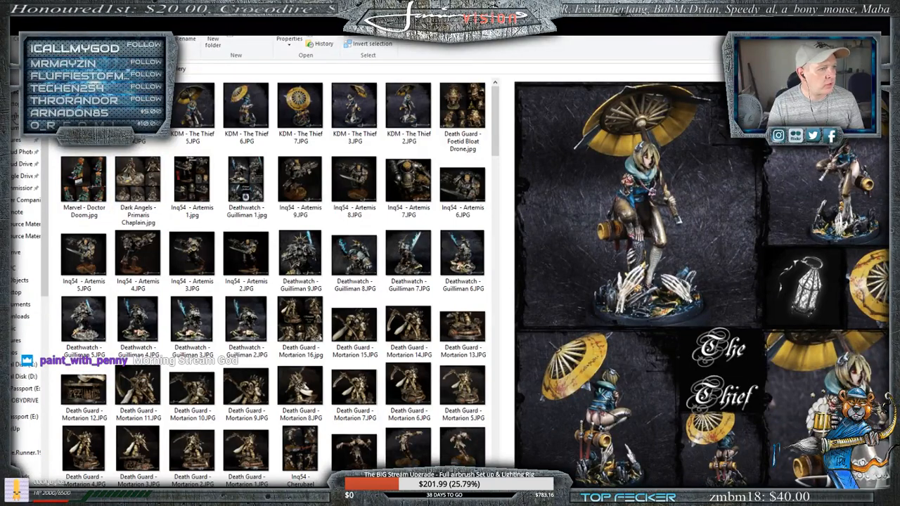
{"action": "left_click", "coordinate": [21, 316]}
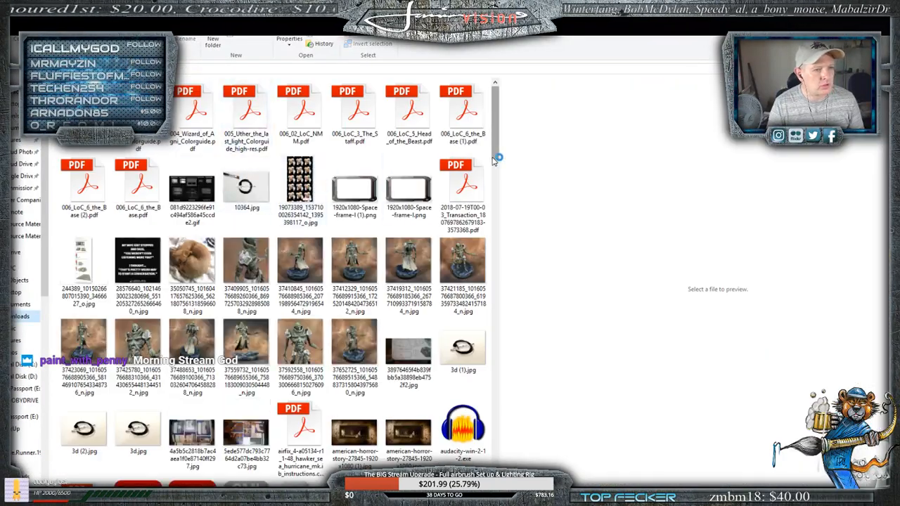
- Select the eleven photos of the painted miniature in Downloads and cut them
{"action": "left_click", "coordinate": [255, 271]}
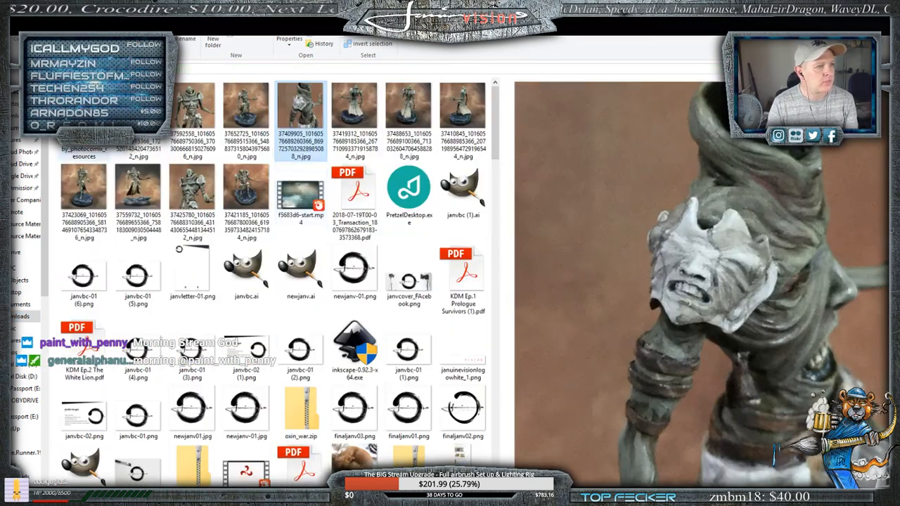
{"action": "left_click", "coordinate": [145, 109]}
{"action": "left_click", "coordinate": [199, 108], "text": "ctrl"}
{"action": "left_click", "coordinate": [254, 107], "text": "ctrl"}
{"action": "left_click", "coordinate": [312, 106], "text": "ctrl"}
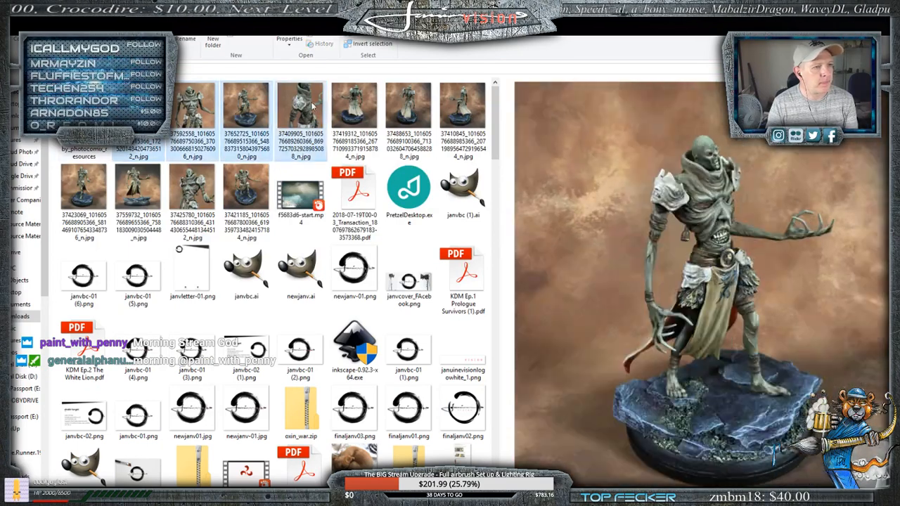
{"action": "left_click", "coordinate": [354, 105], "text": "ctrl"}
{"action": "left_click", "coordinate": [408, 105], "text": "ctrl"}
{"action": "left_click", "coordinate": [462, 106], "text": "ctrl"}
{"action": "left_click", "coordinate": [257, 183], "text": "ctrl"}
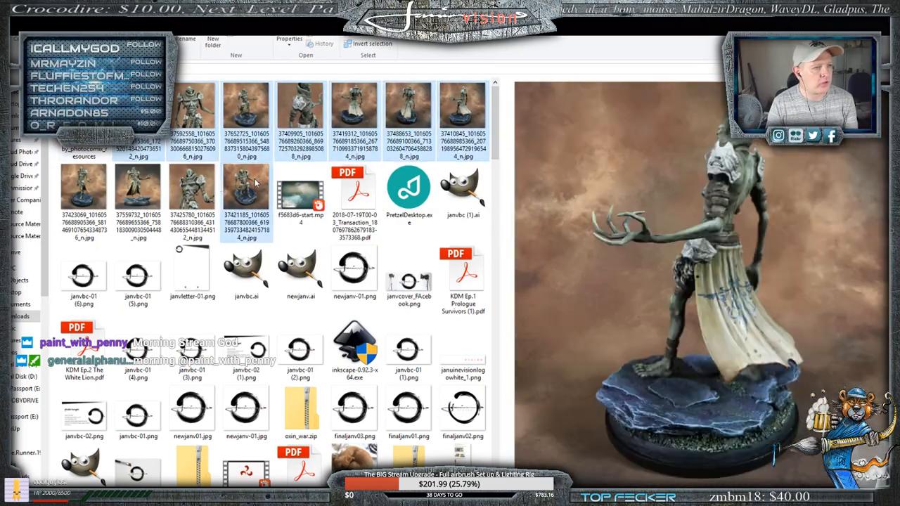
{"action": "left_click", "coordinate": [192, 186], "text": "ctrl"}
{"action": "left_click", "coordinate": [138, 186], "text": "ctrl"}
{"action": "left_click", "coordinate": [84, 190], "text": "ctrl"}
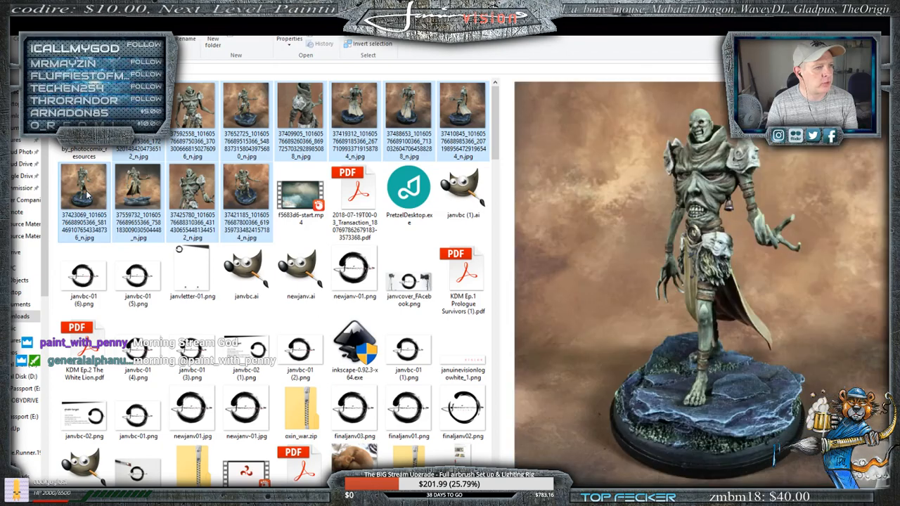
{"action": "right_click", "coordinate": [86, 196]}
{"action": "left_click", "coordinate": [109, 362]}
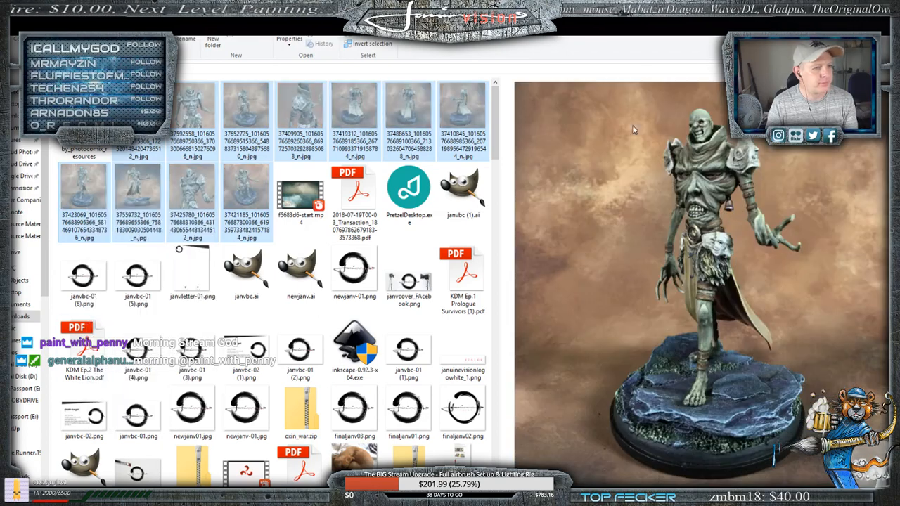
- Return to the Dump folder and paste the eleven cut photos into it
{"action": "left_click", "coordinate": [833, 21]}
{"action": "right_click", "coordinate": [378, 196]}
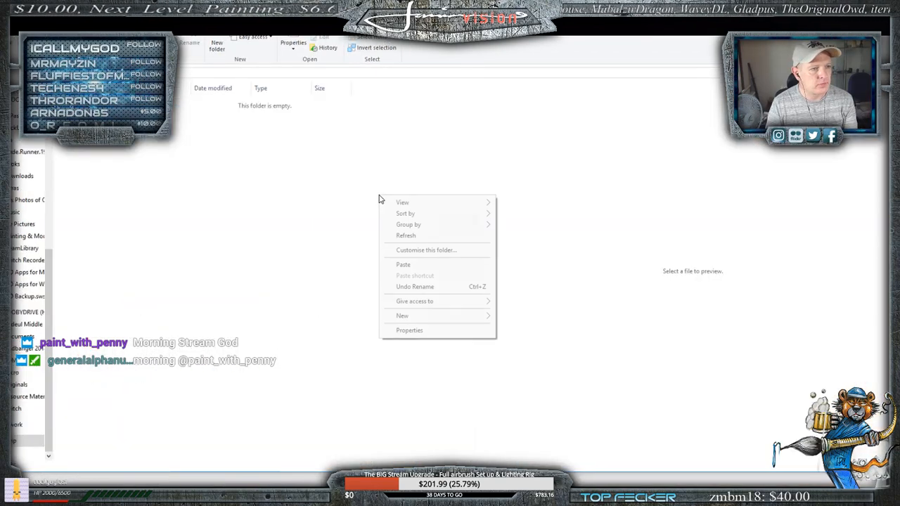
{"action": "right_click", "coordinate": [236, 216]}
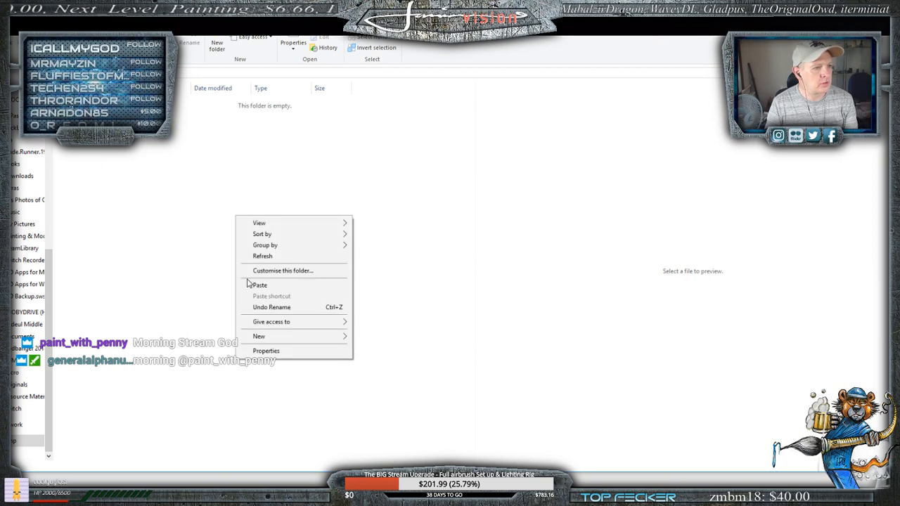
{"action": "left_click", "coordinate": [255, 285]}
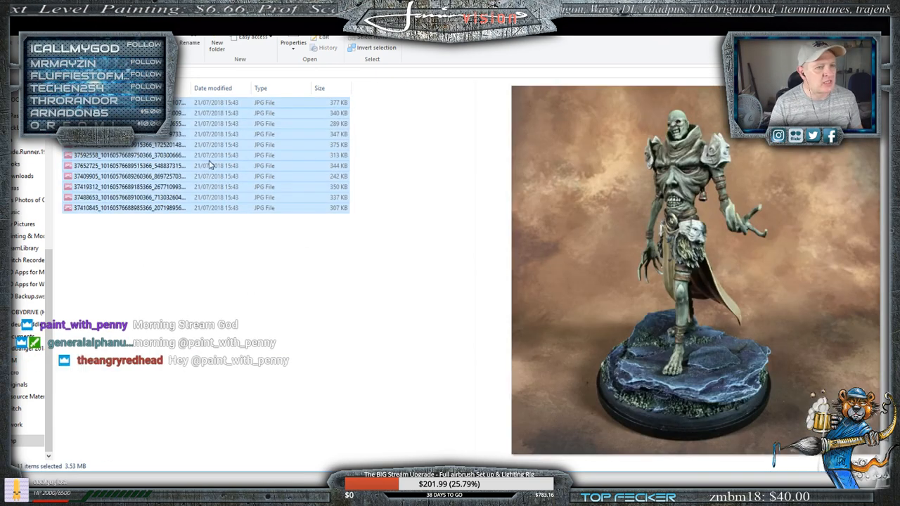
- Switch the Dump folder from the details list to the largest thumbnail view and clear the file selection
{"action": "left_click", "coordinate": [83, 15]}
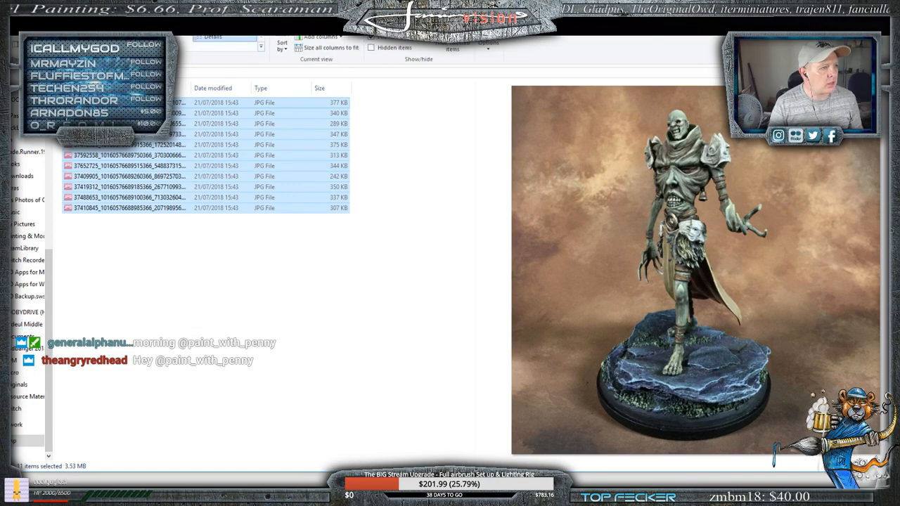
{"action": "left_click", "coordinate": [160, 26]}
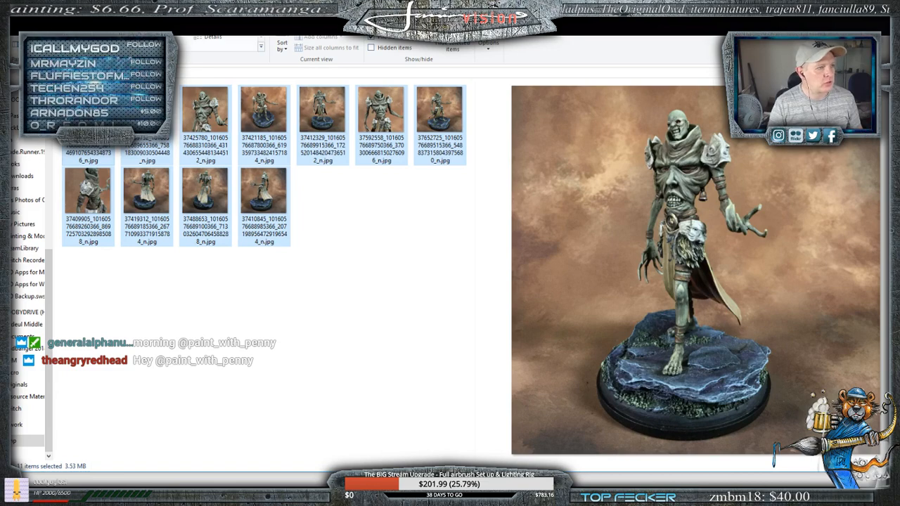
{"action": "left_click", "coordinate": [98, 26]}
{"action": "left_click", "coordinate": [443, 243]}
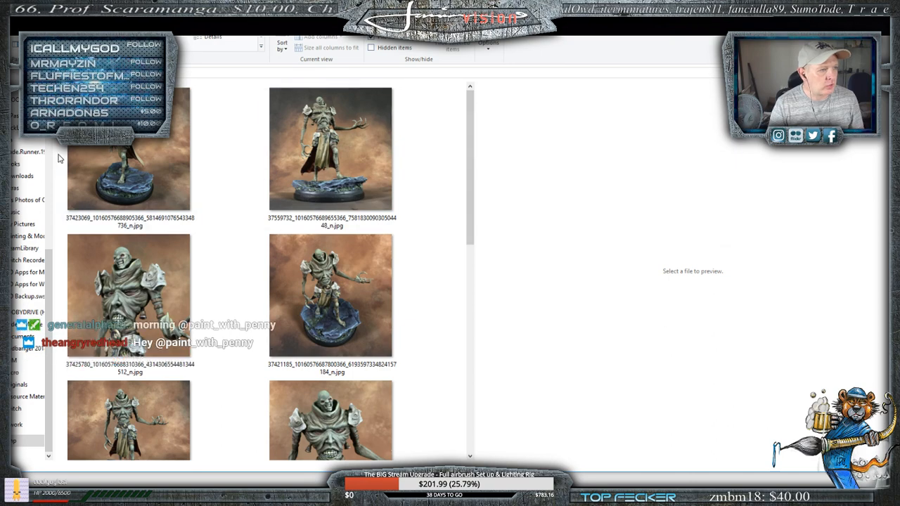
- Select all the miniature photos in the Dump folder and open them together
{"action": "left_click_drag", "start_coordinate": [60, 159], "coordinate": [373, 461]}
{"action": "right_click", "coordinate": [321, 245]}
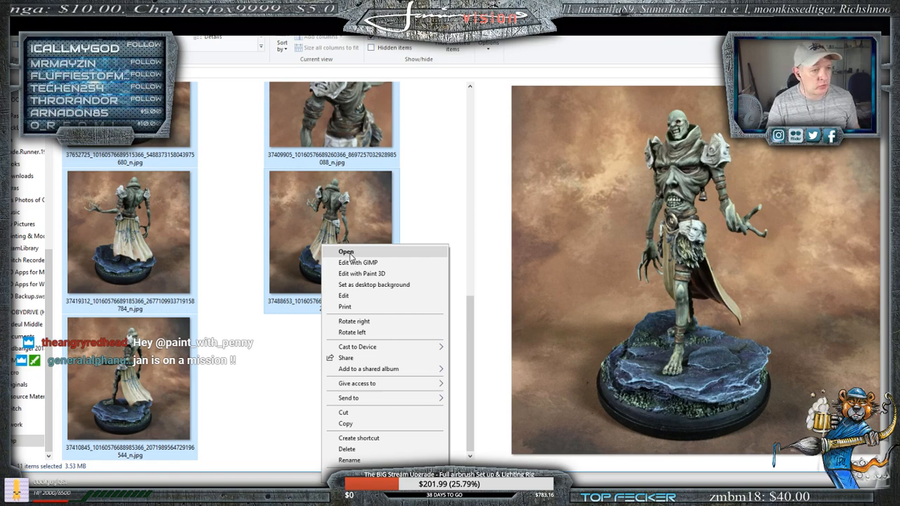
{"action": "left_click", "coordinate": [347, 252]}
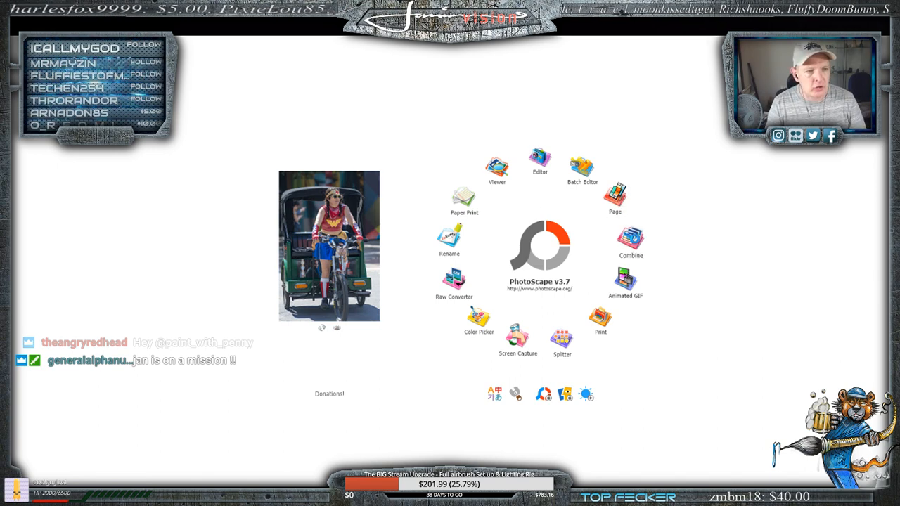
- Start a collage in PhotoScape's Page mode, using the layout with one wide photo above two others
{"action": "left_click", "coordinate": [638, 242]}
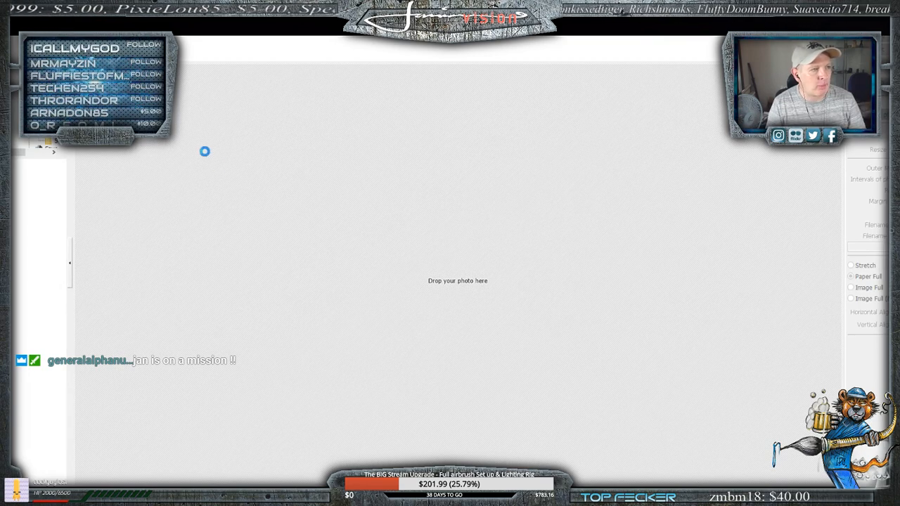
{"action": "left_click", "coordinate": [260, 35]}
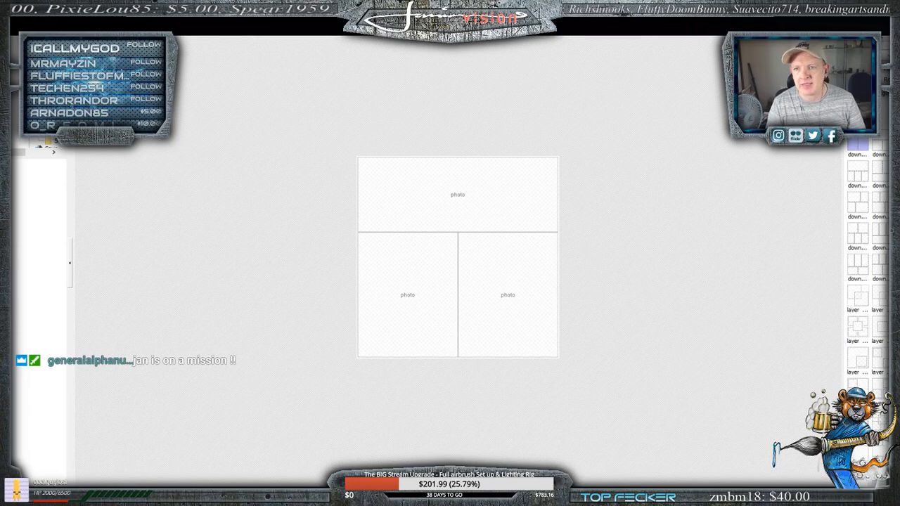
- Bring the page layout window back to full size and enlarge the page's width and height equally
{"action": "left_click_drag", "start_coordinate": [613, 24], "coordinate": [571, 125]}
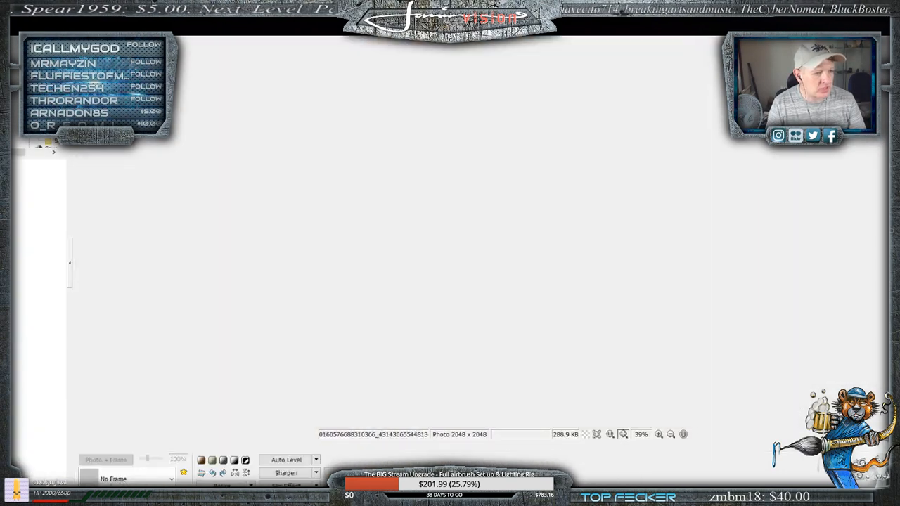
{"action": "mouse_move", "coordinate": [78, 498]}
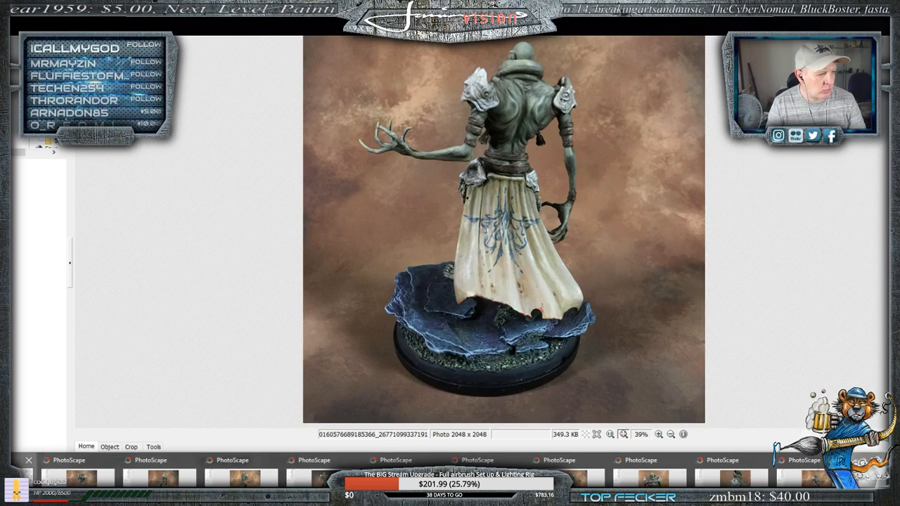
{"action": "left_click", "coordinate": [31, 478]}
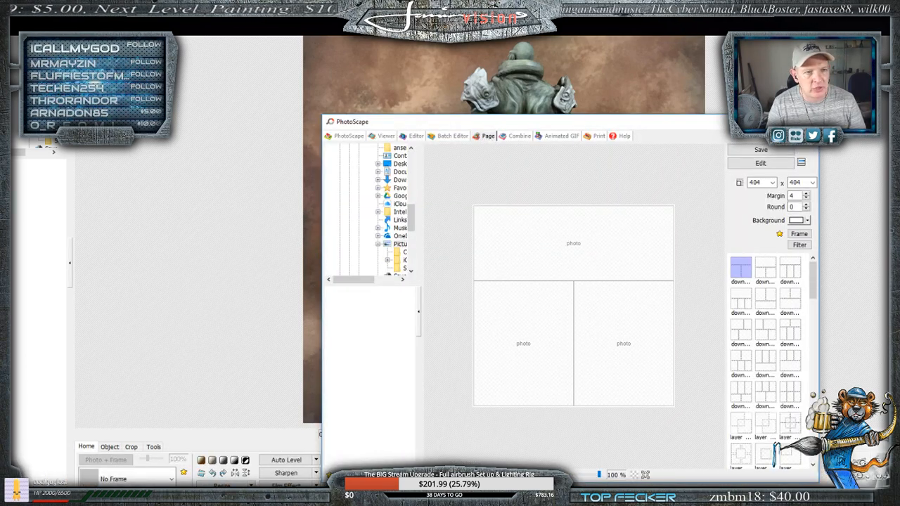
{"action": "left_click", "coordinate": [786, 122]}
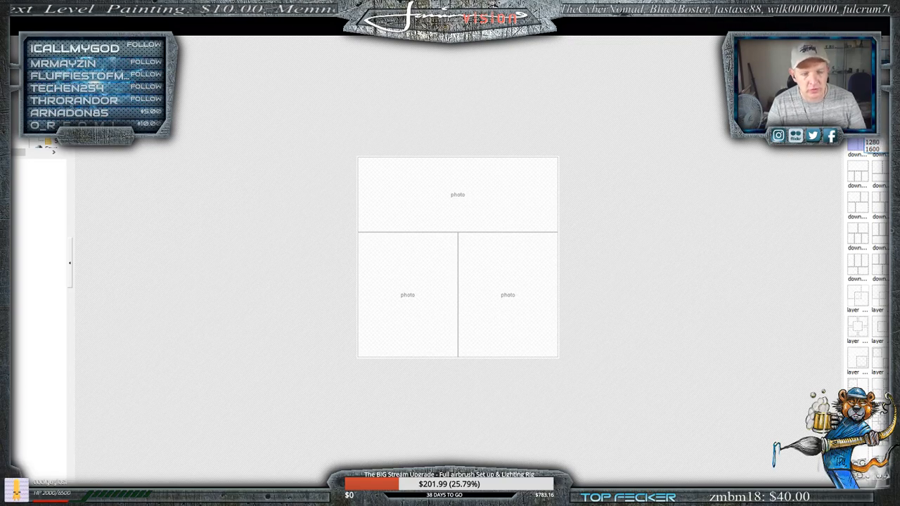
{"action": "type", "text": "1280"}
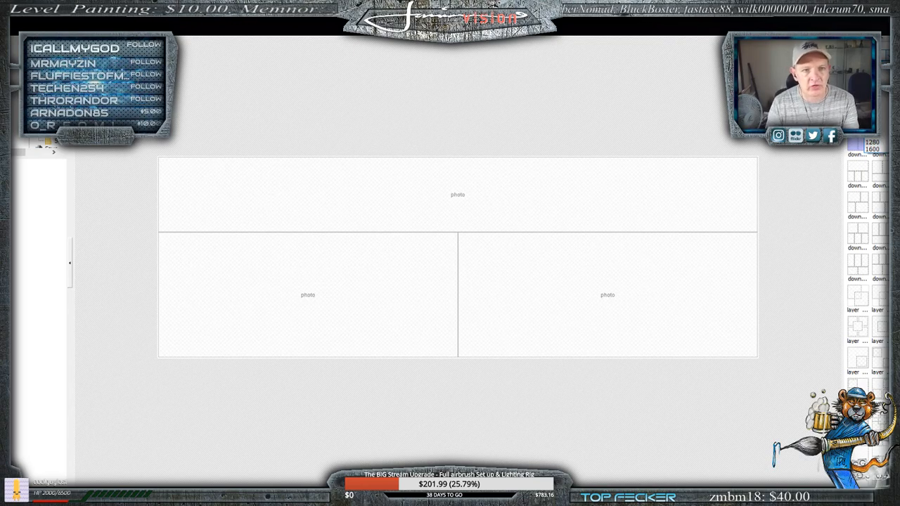
{"action": "type", "text": "1280"}
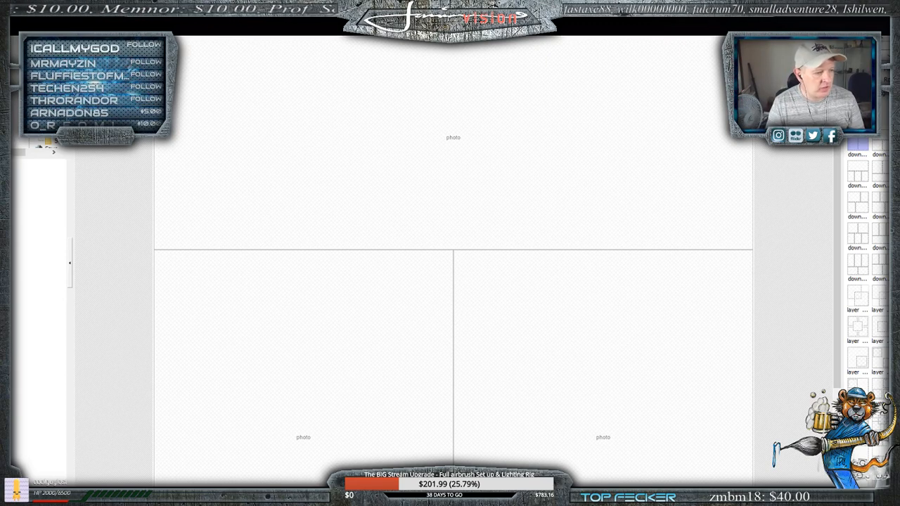
- Review the photos in the Dump folder and bring up the PhotoScape window showing the miniature's back
{"action": "key", "text": "alt+Tab"}
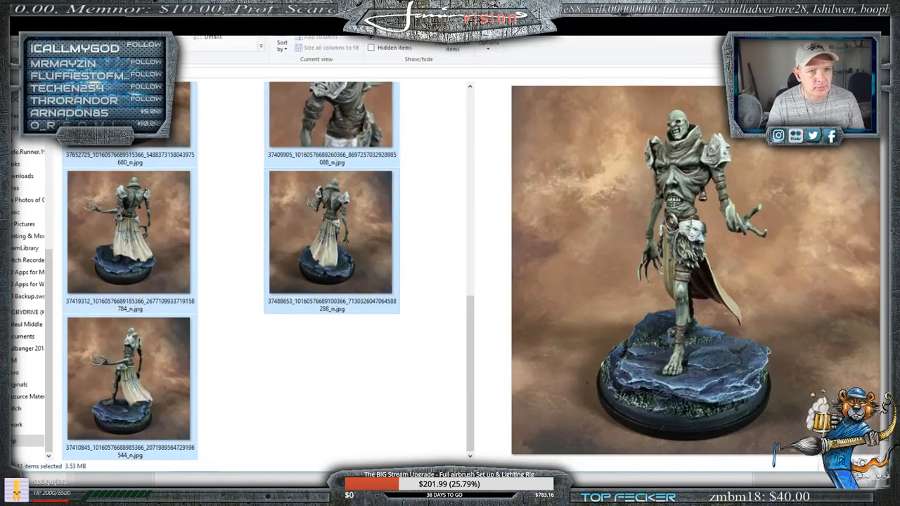
{"action": "key", "text": "alt+Tab"}
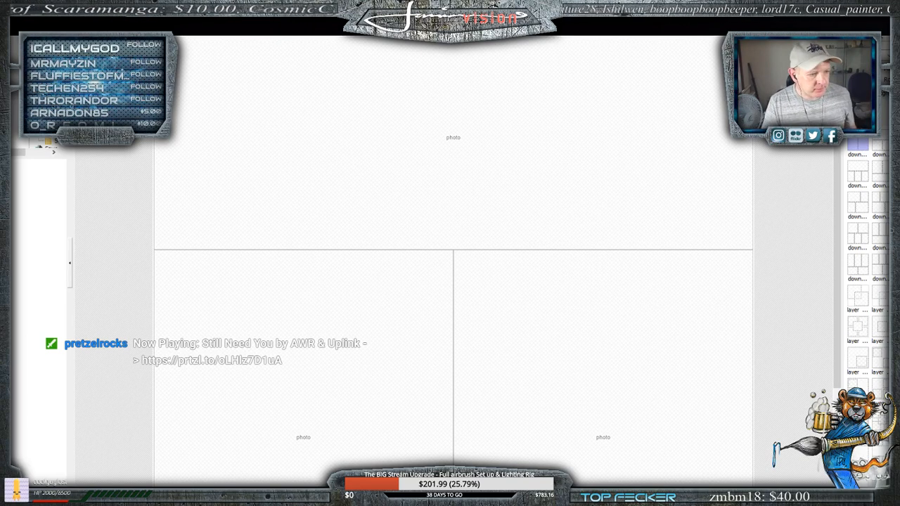
{"action": "mouse_move", "coordinate": [334, 498]}
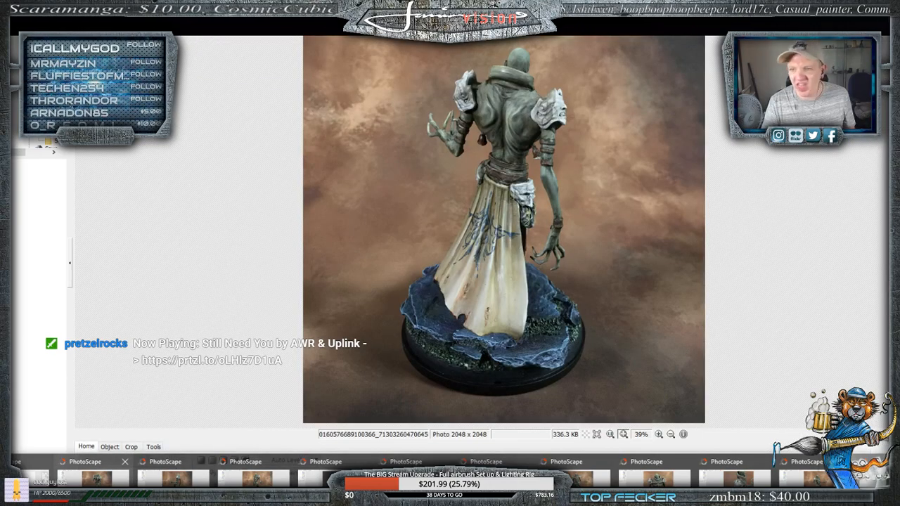
{"action": "left_click", "coordinate": [96, 478]}
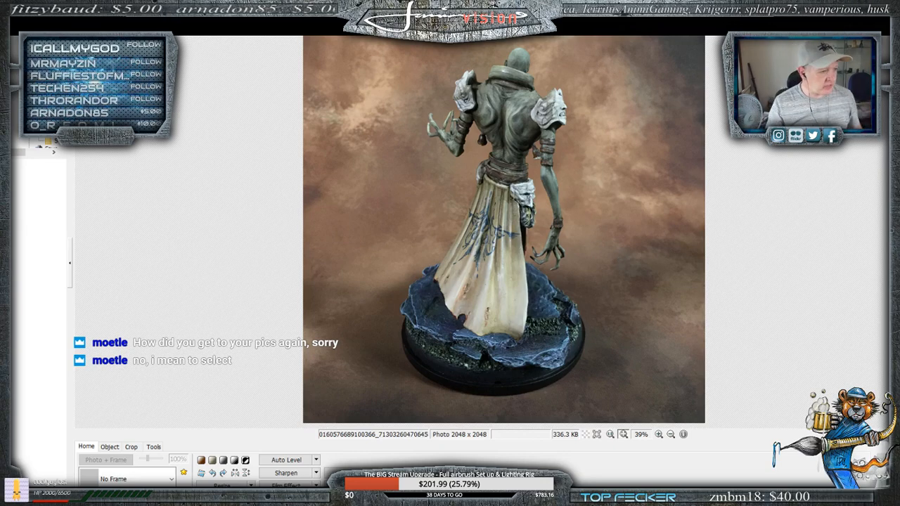
- Reselect all the photos in the Dump folder, bring up their file commands, and dismiss them and the selection
{"action": "key", "text": "alt+Tab"}
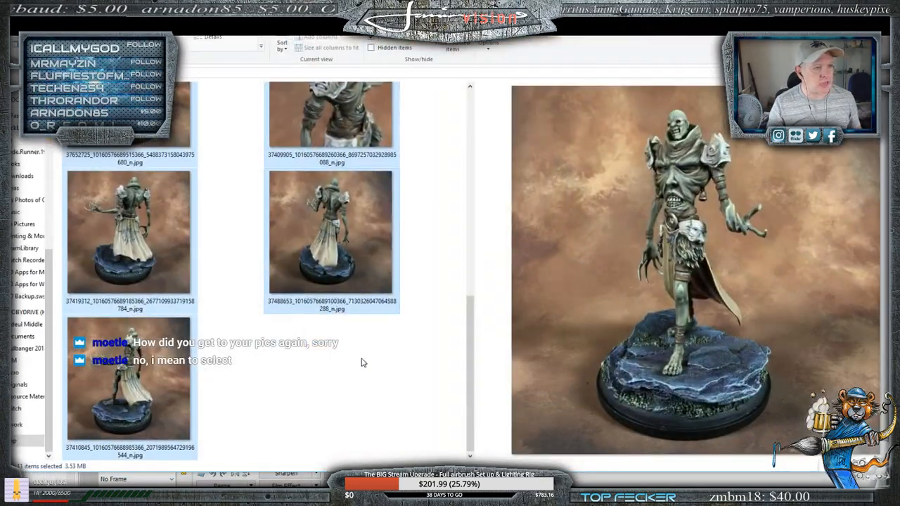
{"action": "scroll", "coordinate": [338, 359], "scroll_direction": "up", "scroll_amount": 5}
{"action": "left_click", "coordinate": [57, 266]}
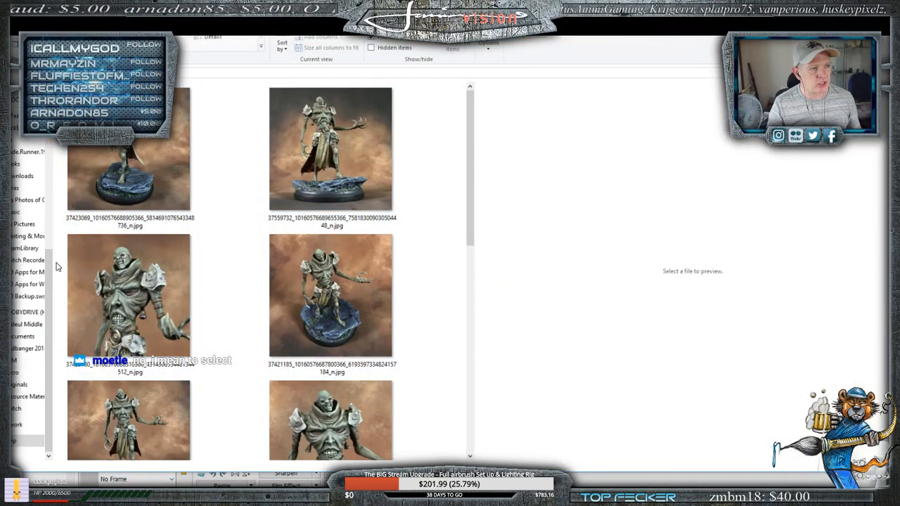
{"action": "left_click_drag", "start_coordinate": [415, 143], "coordinate": [136, 243]}
{"action": "right_click", "coordinate": [135, 244]}
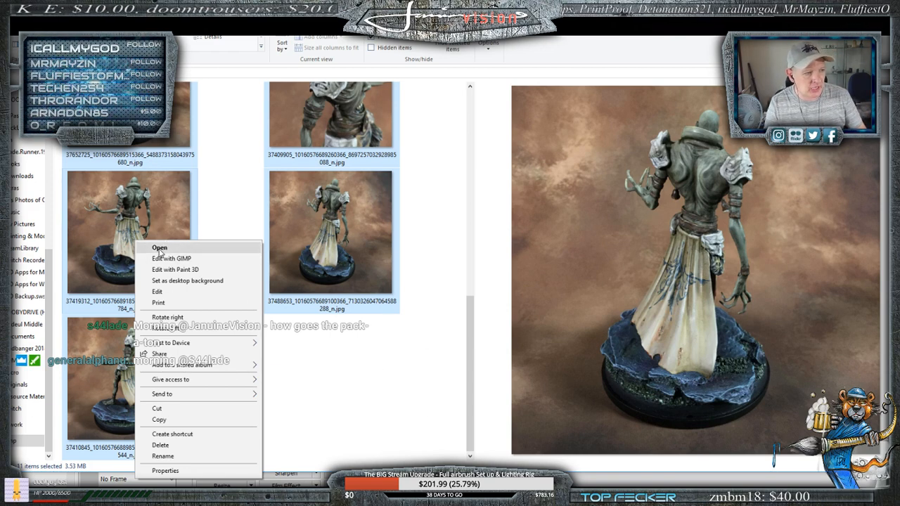
{"action": "left_click", "coordinate": [378, 379]}
{"action": "left_click", "coordinate": [404, 388]}
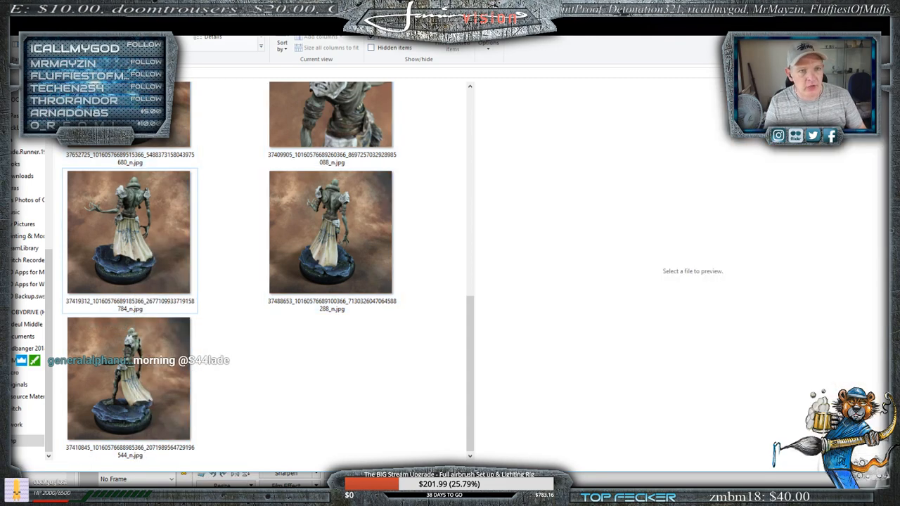
- Open the photo showing the miniature's back from the Dump folder in PhotoScape
{"action": "double_click", "coordinate": [330, 232]}
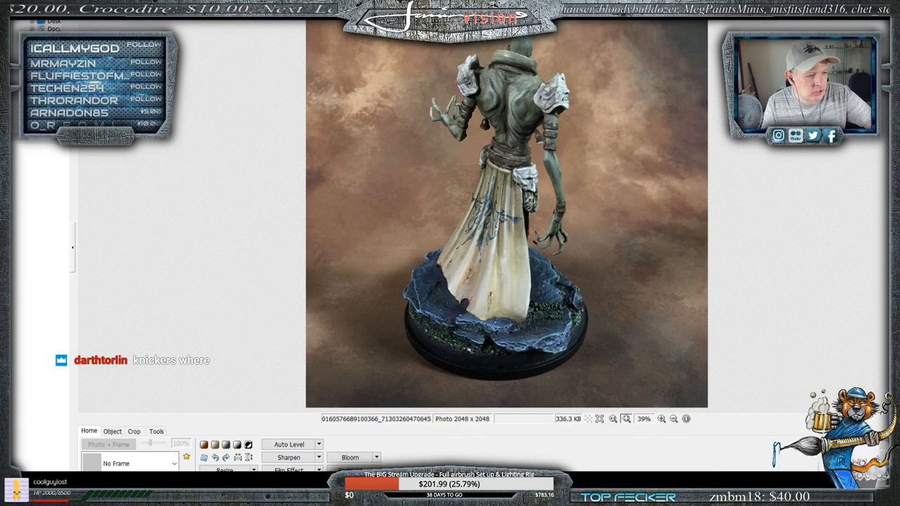
- Restore the PhotoScape window with the miniature's back photo to a smaller size and switch it to the Batch Editor
{"action": "mouse_move", "coordinate": [210, 495]}
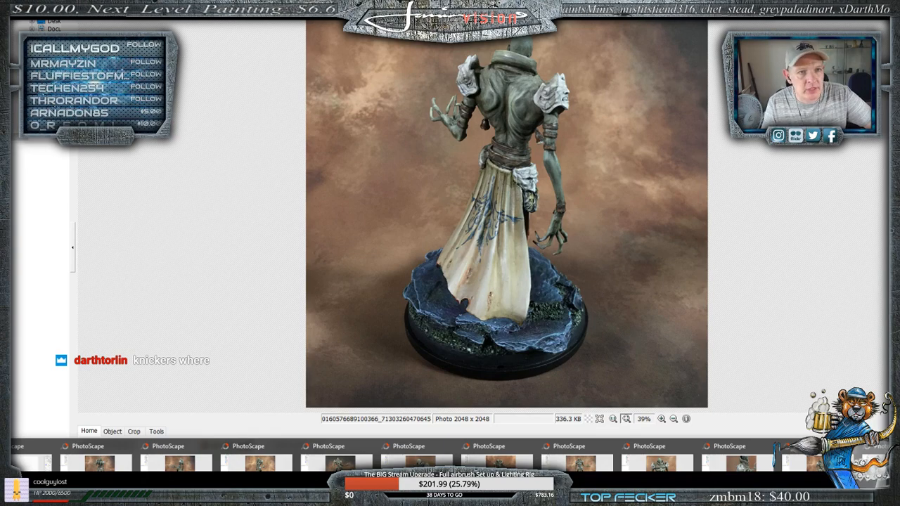
{"action": "left_click", "coordinate": [899, 0]}
{"action": "left_click_drag", "start_coordinate": [346, 0], "coordinate": [676, 77]}
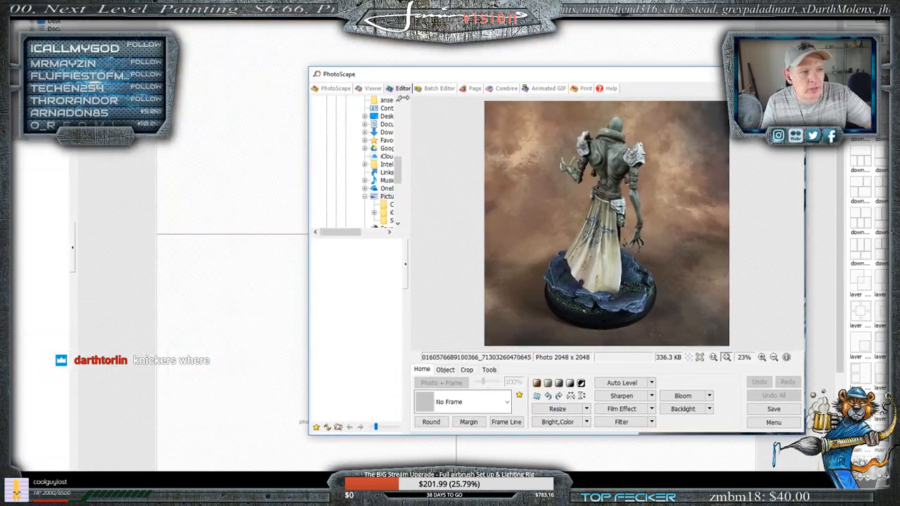
{"action": "left_click", "coordinate": [434, 89]}
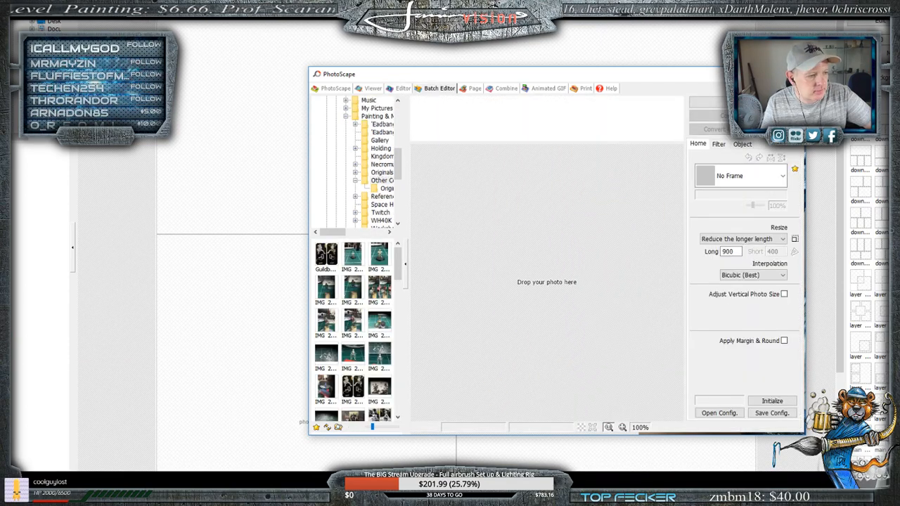
- Try to add all the photos in the Dump folder to the Batch Editor in the smaller PhotoScape window
{"action": "left_click", "coordinate": [105, 484]}
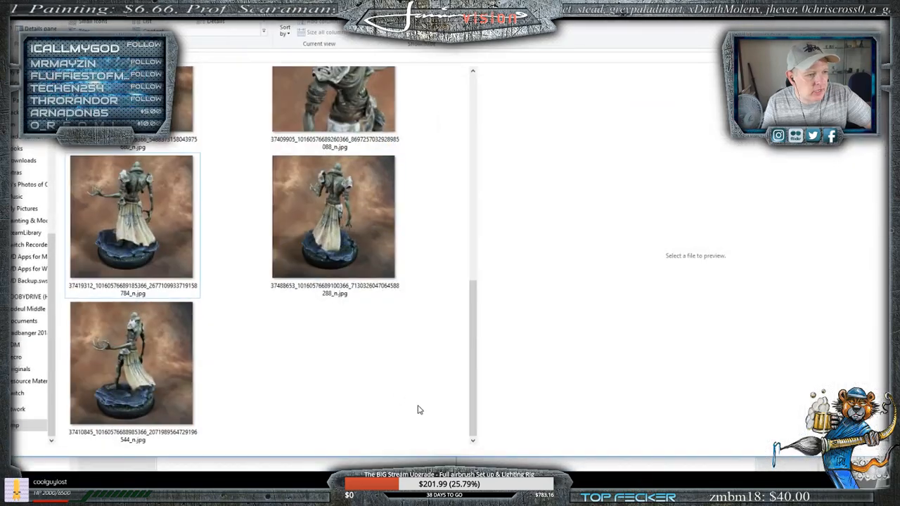
{"action": "left_click_drag", "start_coordinate": [430, 416], "coordinate": [120, 64]}
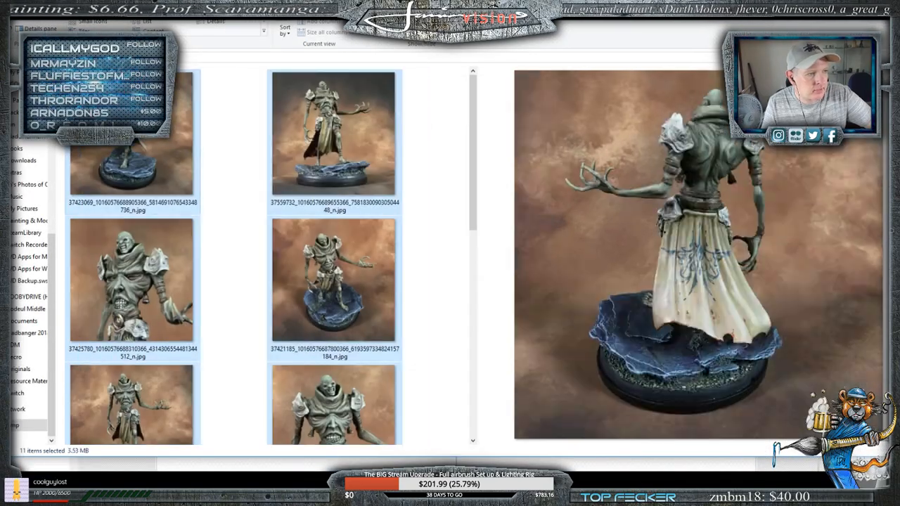
{"action": "left_click_drag", "start_coordinate": [318, 255], "coordinate": [684, 251]}
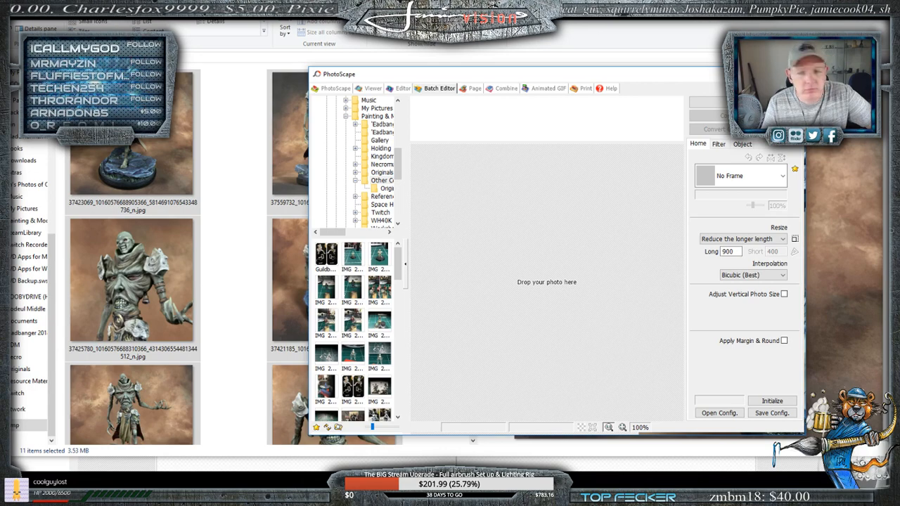
- Switch the smaller PhotoScape window to Page and maximize it, and switch the enlarged page layout window to the Editor
{"action": "left_click", "coordinate": [472, 89]}
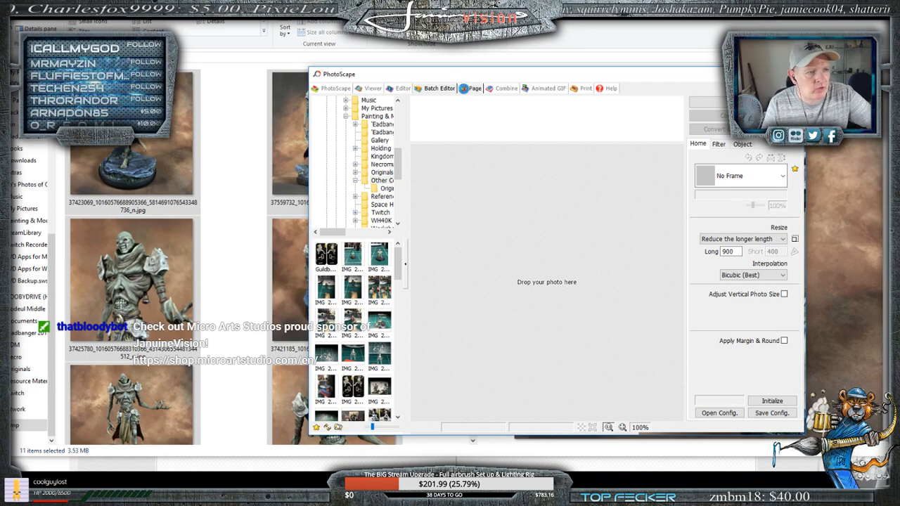
{"action": "left_click", "coordinate": [772, 74]}
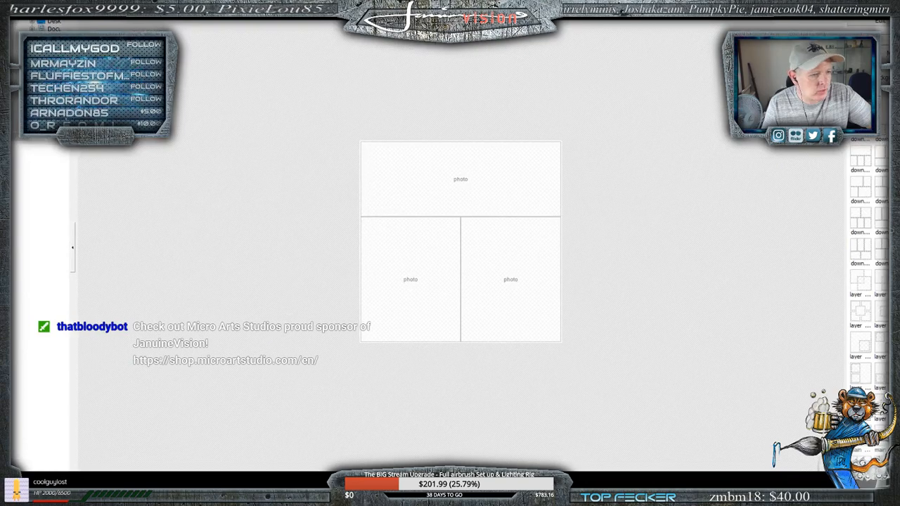
{"action": "mouse_move", "coordinate": [99, 494]}
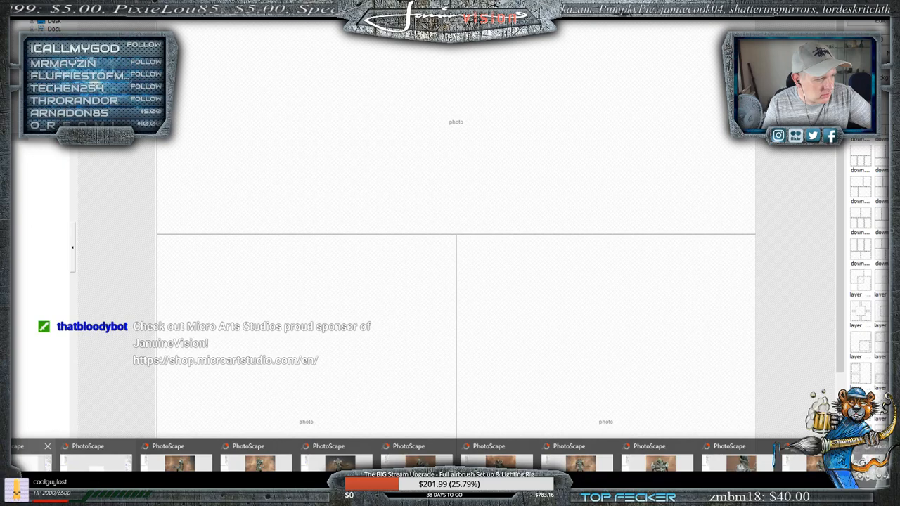
{"action": "left_click", "coordinate": [28, 461]}
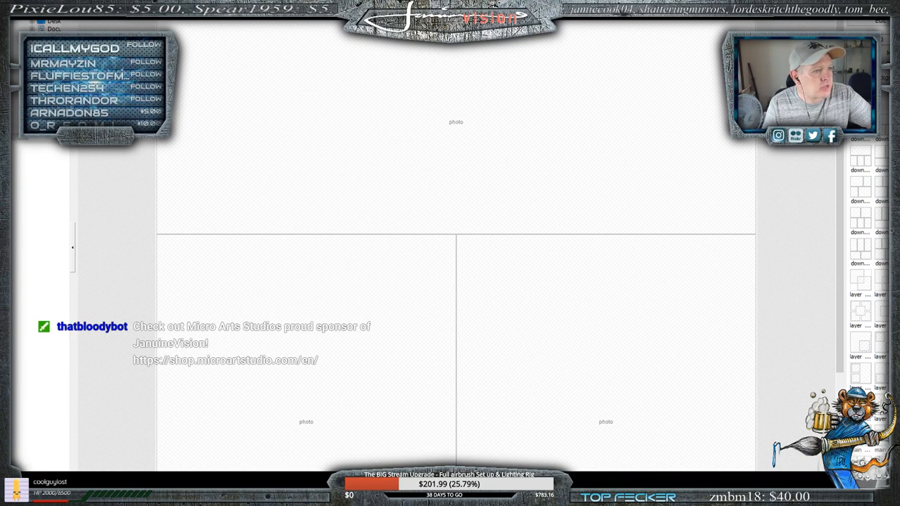
{"action": "left_click", "coordinate": [79, 10]}
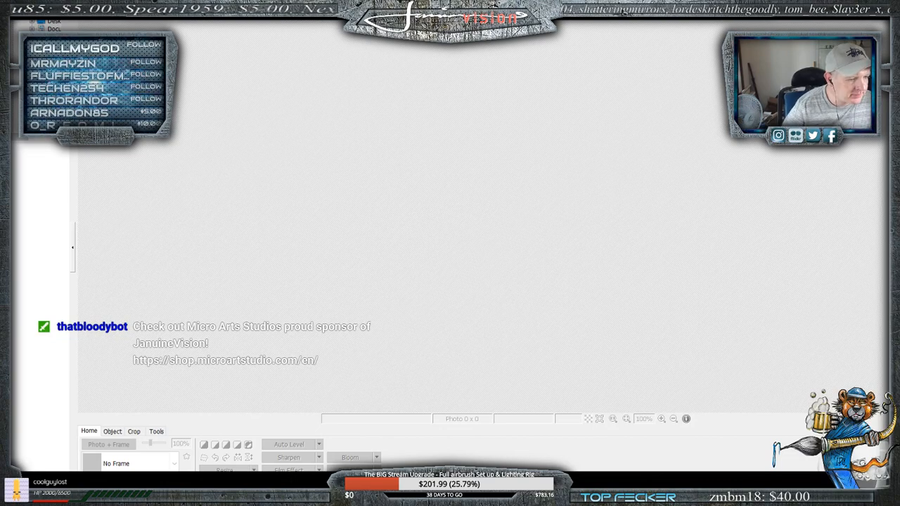
- Open the last photo in the Dump folder, showing the miniature from behind at an angle, in PhotoScape
{"action": "mouse_move", "coordinate": [450, 495]}
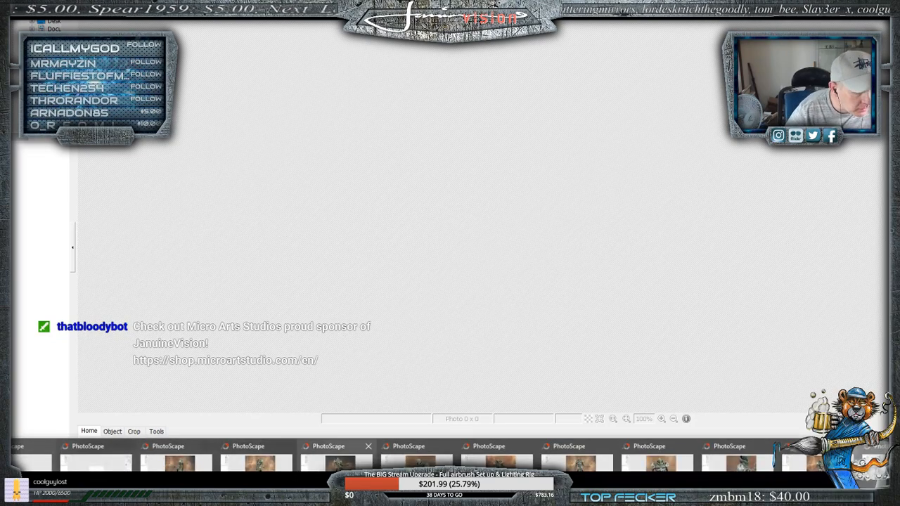
{"action": "mouse_move", "coordinate": [415, 464]}
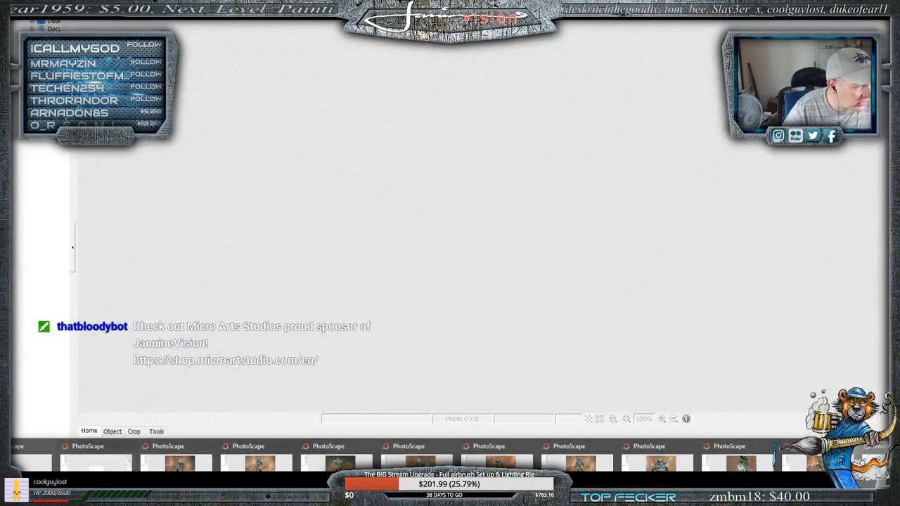
{"action": "left_click", "coordinate": [267, 497]}
{"action": "scroll", "coordinate": [400, 211], "scroll_direction": "down", "scroll_amount": 5}
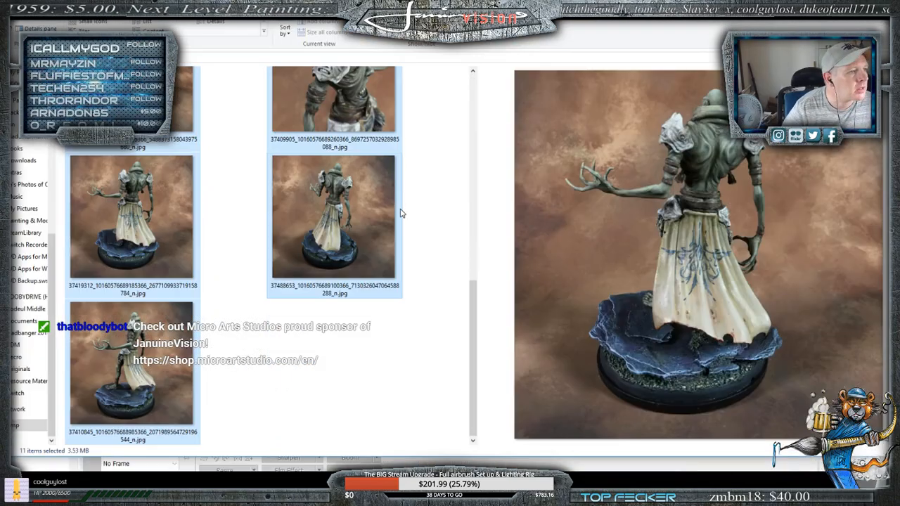
{"action": "left_click", "coordinate": [127, 384]}
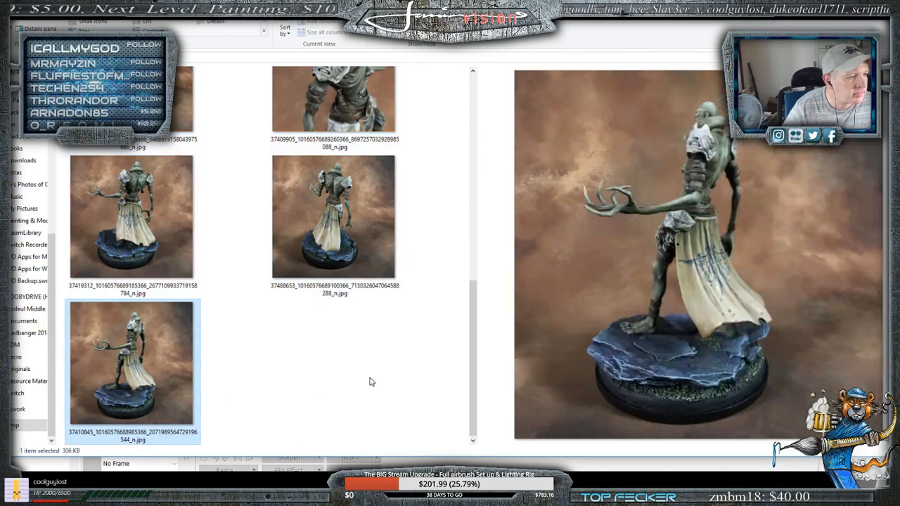
{"action": "left_click", "coordinate": [371, 382]}
{"action": "left_click", "coordinate": [127, 376]}
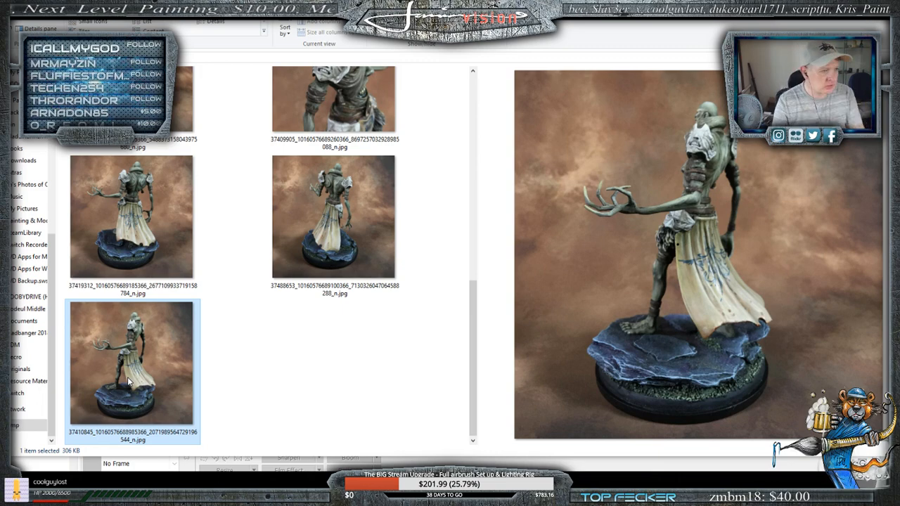
{"action": "double_click", "coordinate": [127, 377]}
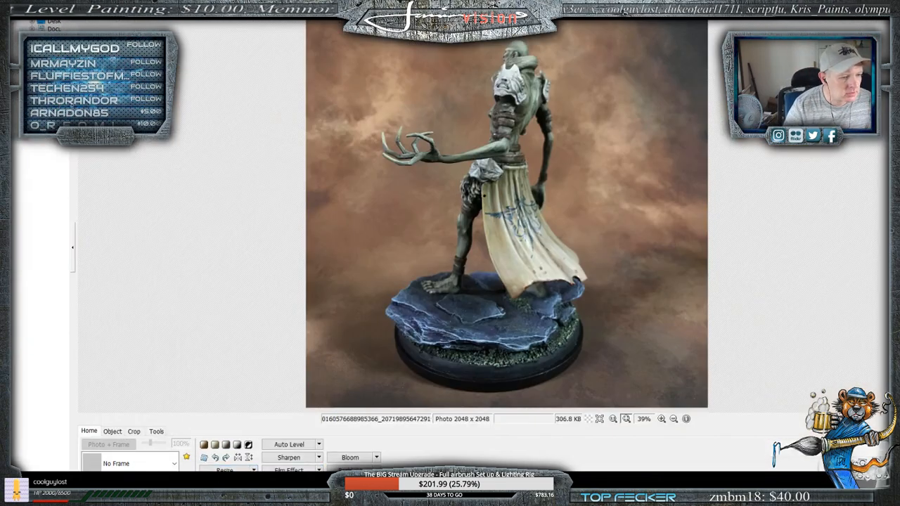
- Close the surplus PhotoScape windows, keeping only the one with the small three-photo page layout, and bring it up
{"action": "mouse_move", "coordinate": [161, 495]}
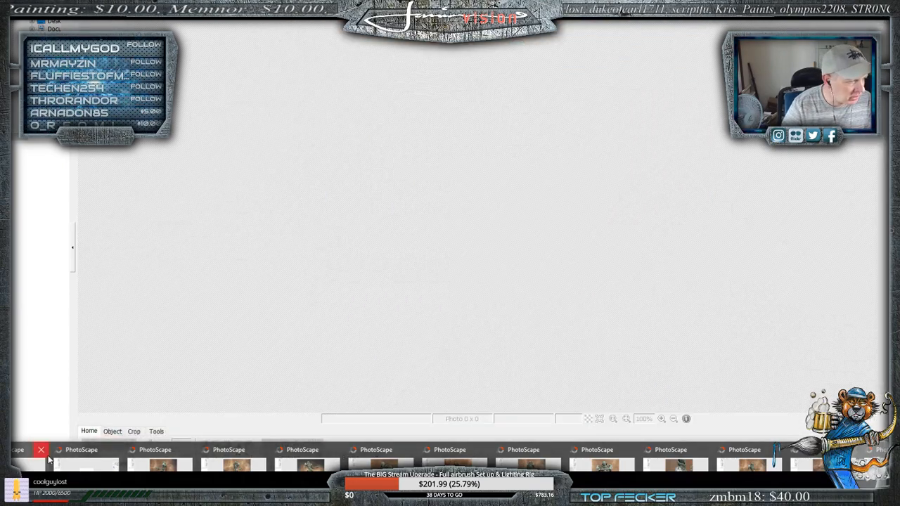
{"action": "left_click", "coordinate": [40, 451]}
{"action": "left_click", "coordinate": [128, 449]}
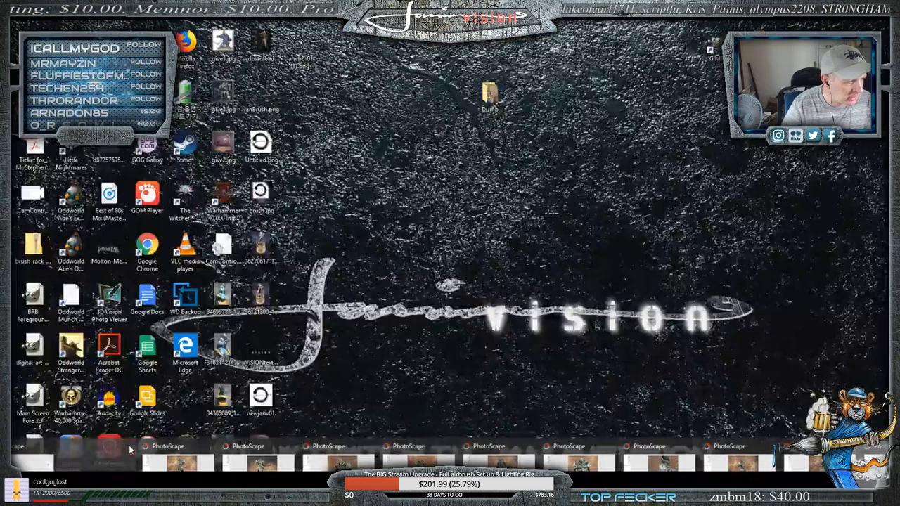
{"action": "left_click", "coordinate": [143, 445]}
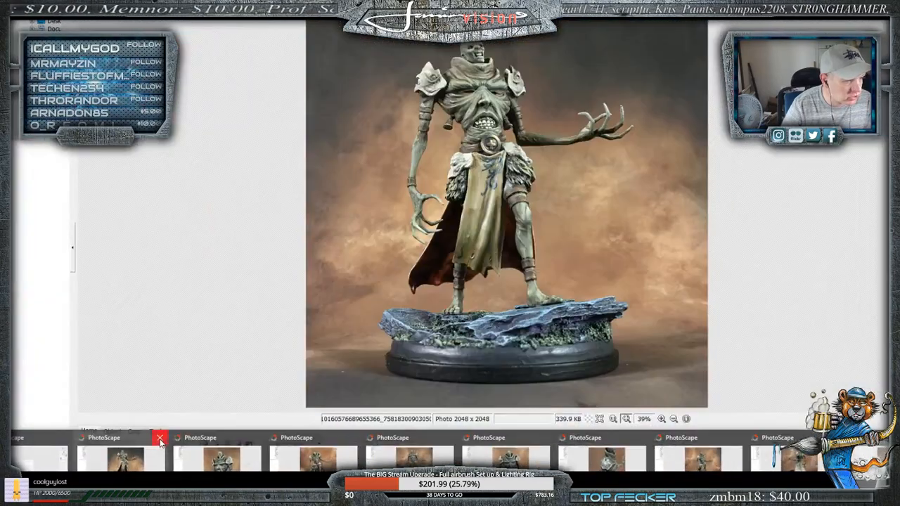
{"action": "left_click", "coordinate": [163, 443]}
{"action": "left_click", "coordinate": [181, 434]}
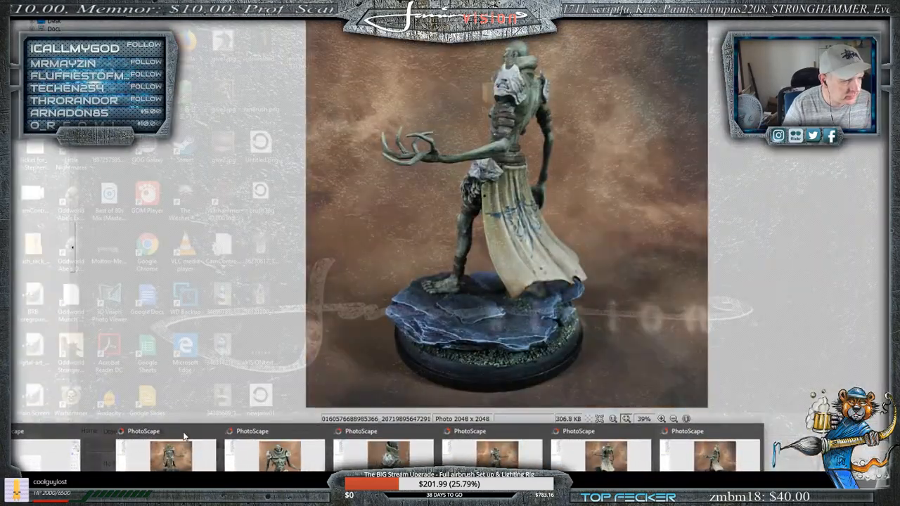
{"action": "left_click", "coordinate": [187, 435]}
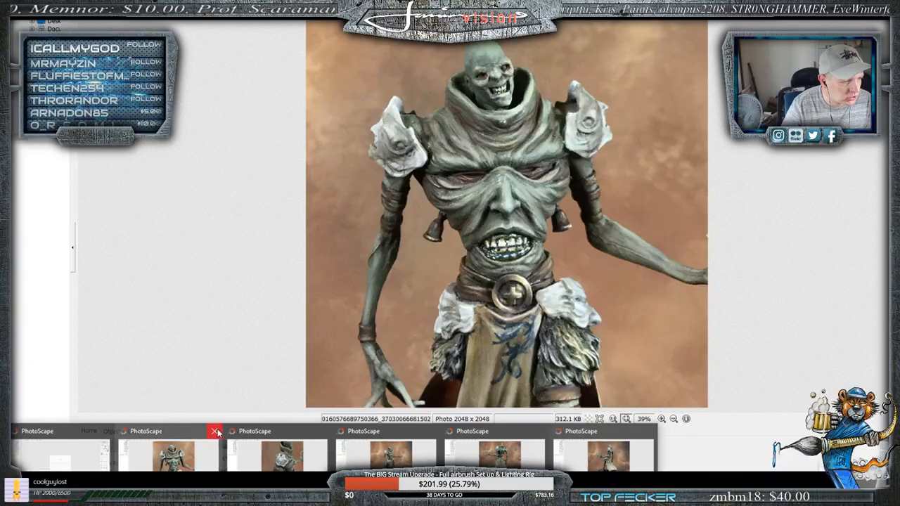
{"action": "left_click", "coordinate": [215, 431]}
{"action": "left_click", "coordinate": [268, 431]}
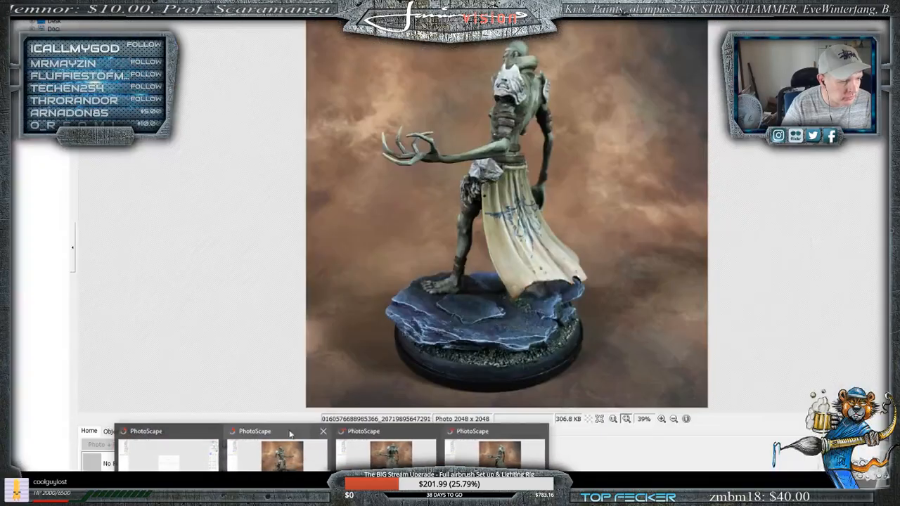
{"action": "left_click", "coordinate": [323, 431]}
{"action": "left_click", "coordinate": [377, 431]}
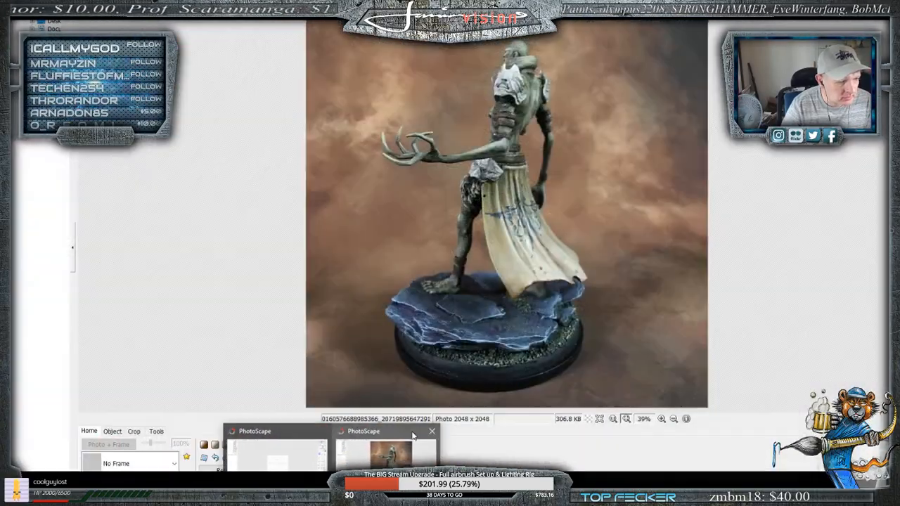
{"action": "left_click", "coordinate": [431, 431]}
{"action": "left_click", "coordinate": [353, 442]}
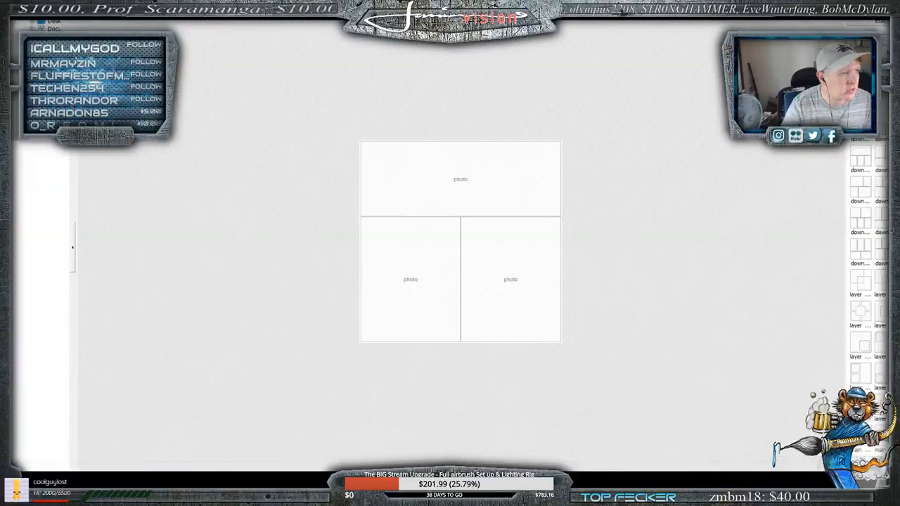
- Add all the photos in the Dump folder to PhotoScape's Batch Editor and set the resize's longer length to 1200
{"action": "left_click", "coordinate": [109, 14]}
{"action": "key", "text": "alt+Tab"}
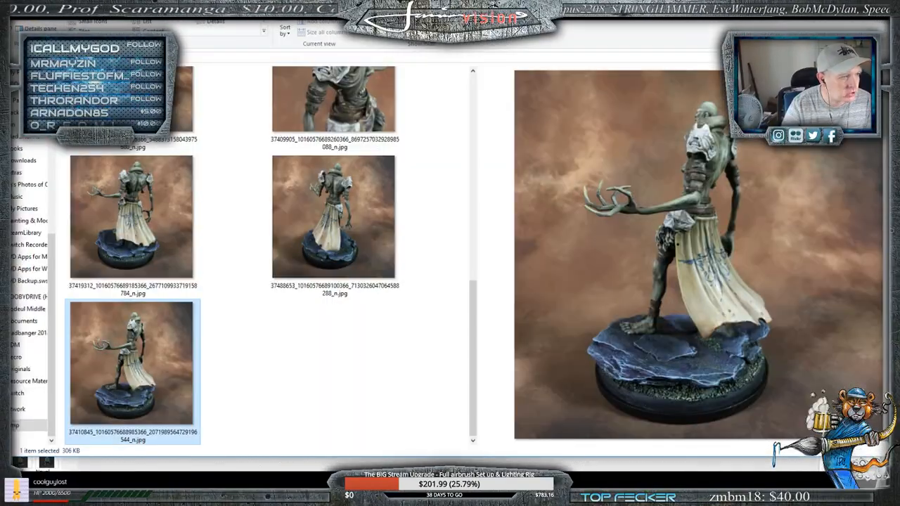
{"action": "left_click", "coordinate": [434, 405]}
{"action": "left_click_drag", "start_coordinate": [434, 407], "coordinate": [64, 64]}
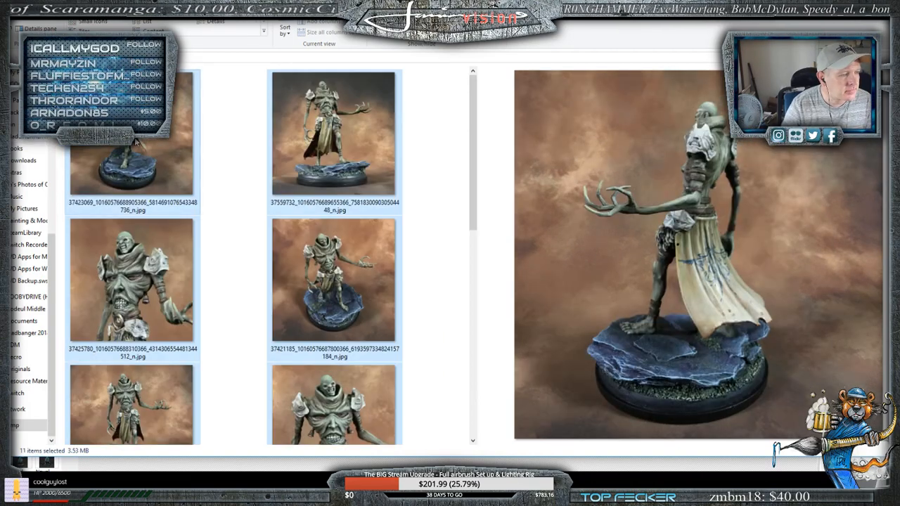
{"action": "left_click_drag", "start_coordinate": [136, 143], "coordinate": [395, 30]}
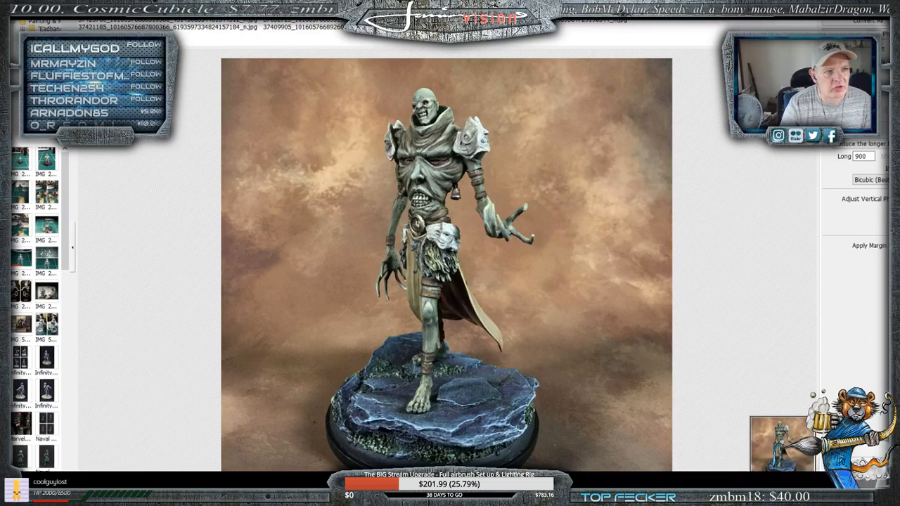
{"action": "left_click_drag", "start_coordinate": [652, 33], "coordinate": [113, 11]}
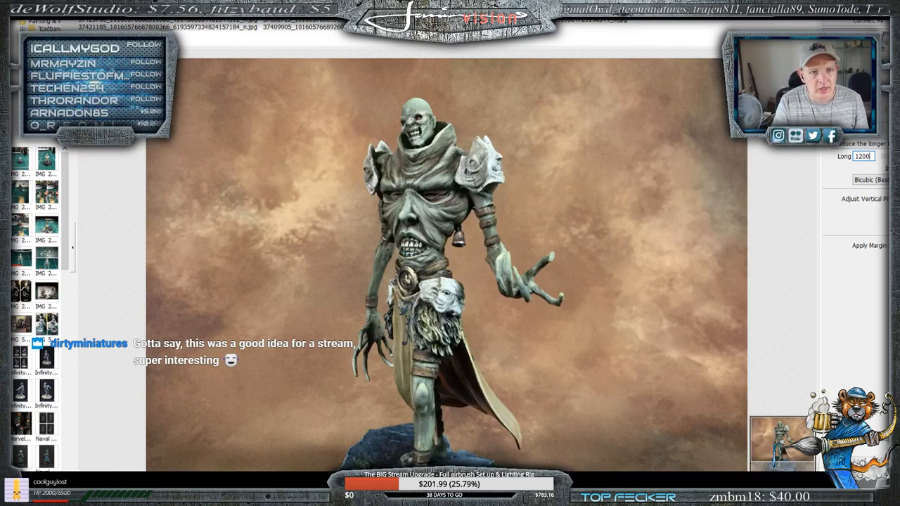
- Start converting the batch and designate the Desktop's Dump folder as the location for the saved photos
{"action": "left_click", "coordinate": [869, 20]}
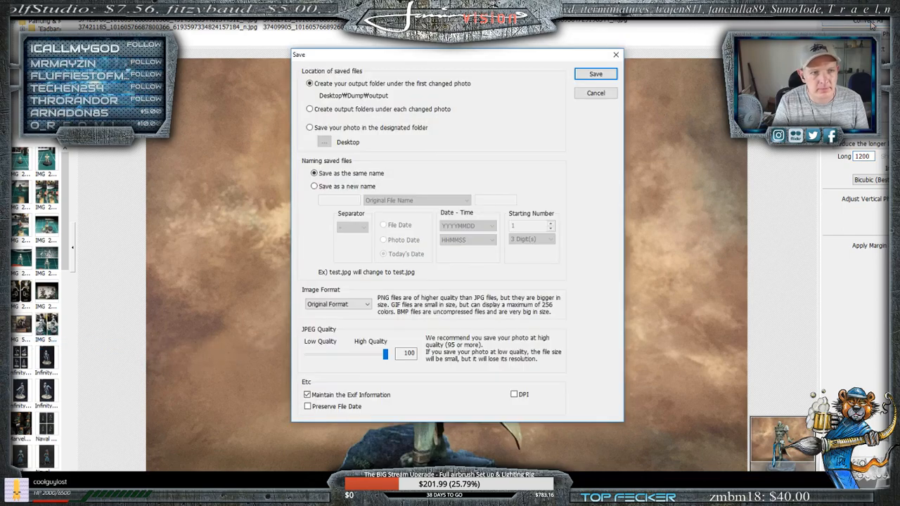
{"action": "left_click", "coordinate": [309, 128]}
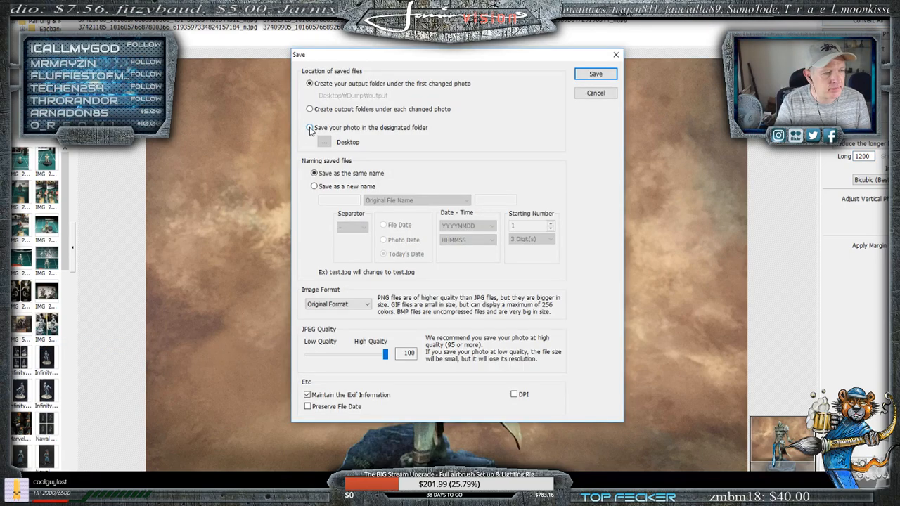
{"action": "left_click", "coordinate": [324, 142]}
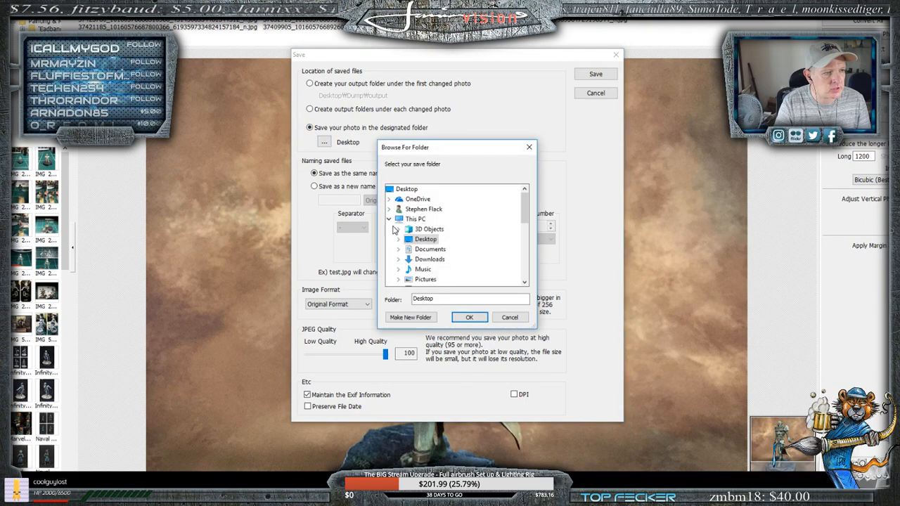
{"action": "scroll", "coordinate": [471, 250], "scroll_direction": "down", "scroll_amount": 5}
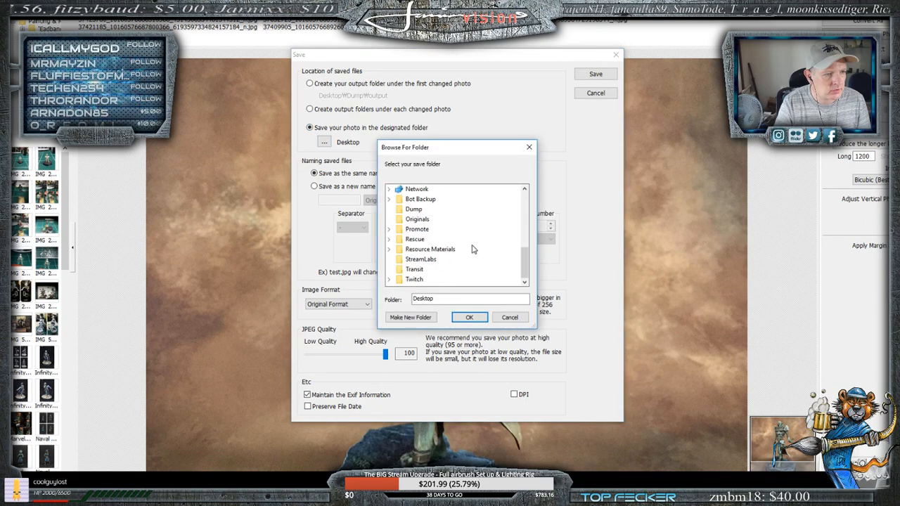
{"action": "left_click", "coordinate": [414, 209]}
{"action": "left_click", "coordinate": [467, 317]}
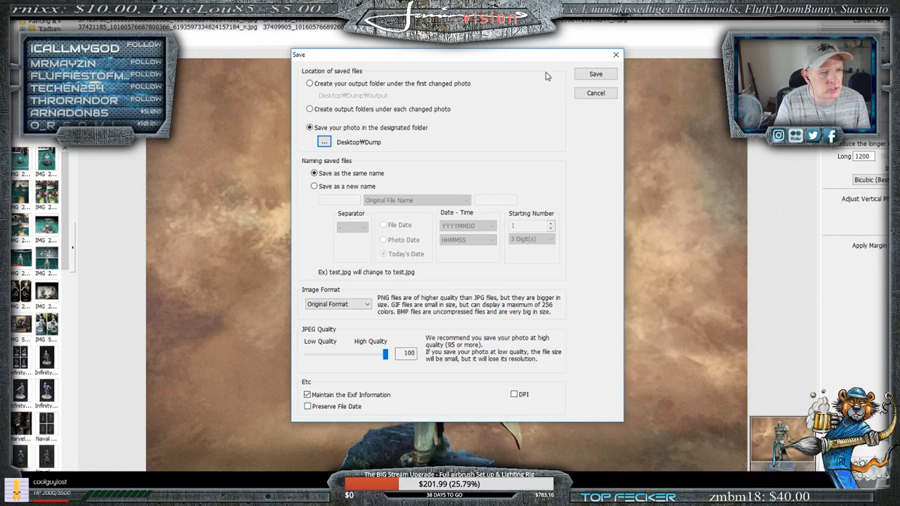
- Save the resized batch under the same names, overwriting all the existing files in the Dump folder
{"action": "left_click", "coordinate": [594, 74]}
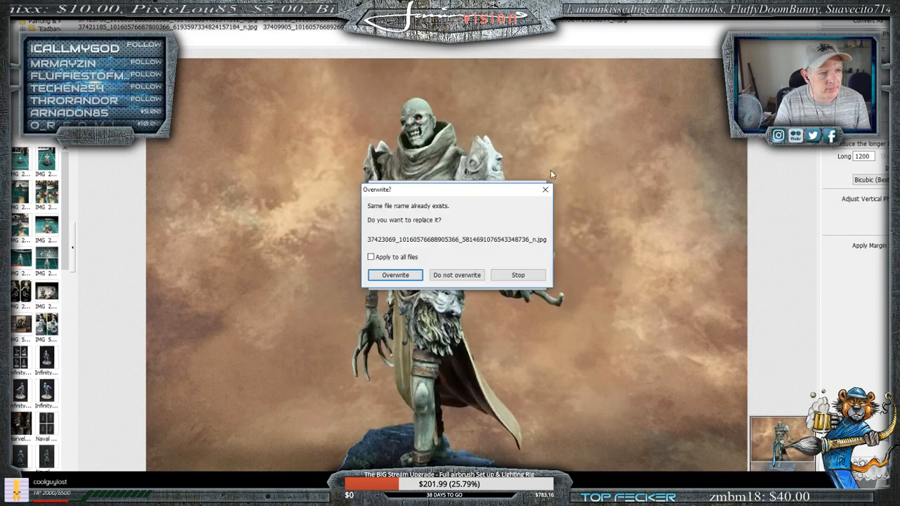
{"action": "left_click", "coordinate": [371, 256]}
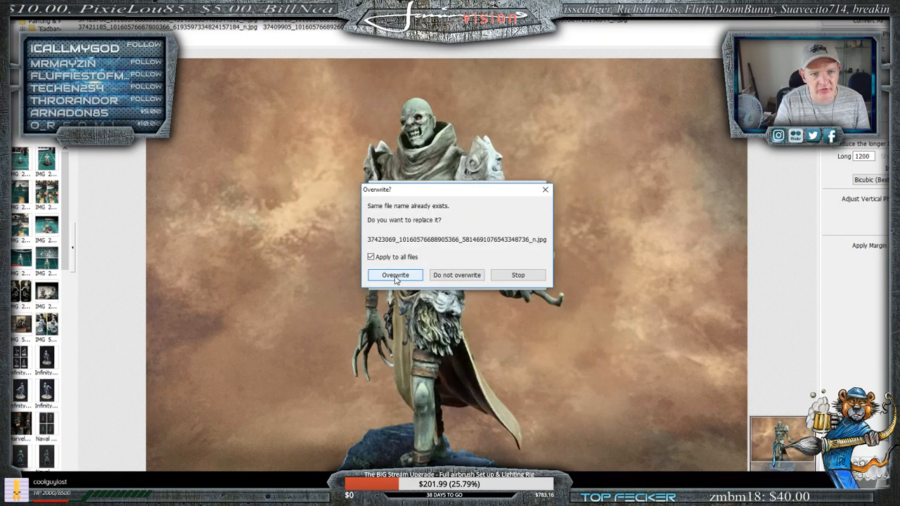
{"action": "left_click", "coordinate": [395, 276]}
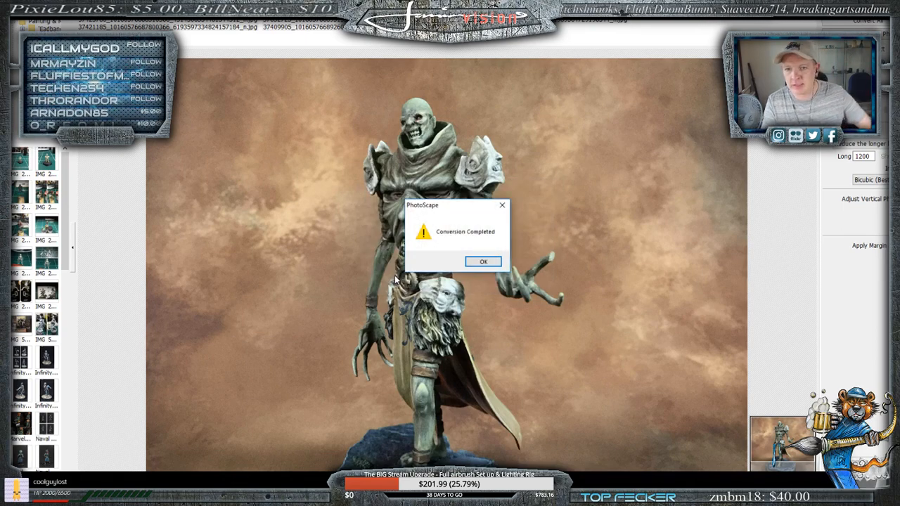
{"action": "left_click", "coordinate": [484, 262]}
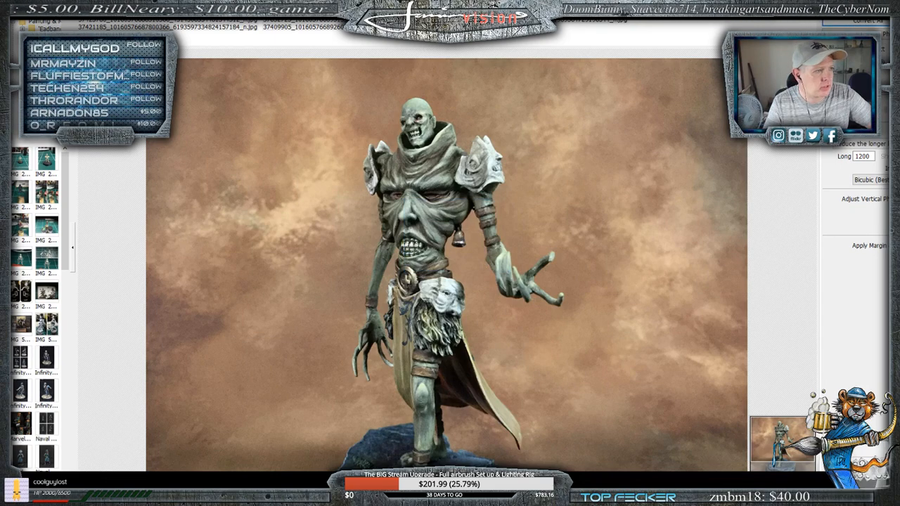
- Switch to the Dump folder in File Explorer, select all the photos and open them in PhotoScape
{"action": "left_click", "coordinate": [102, 13]}
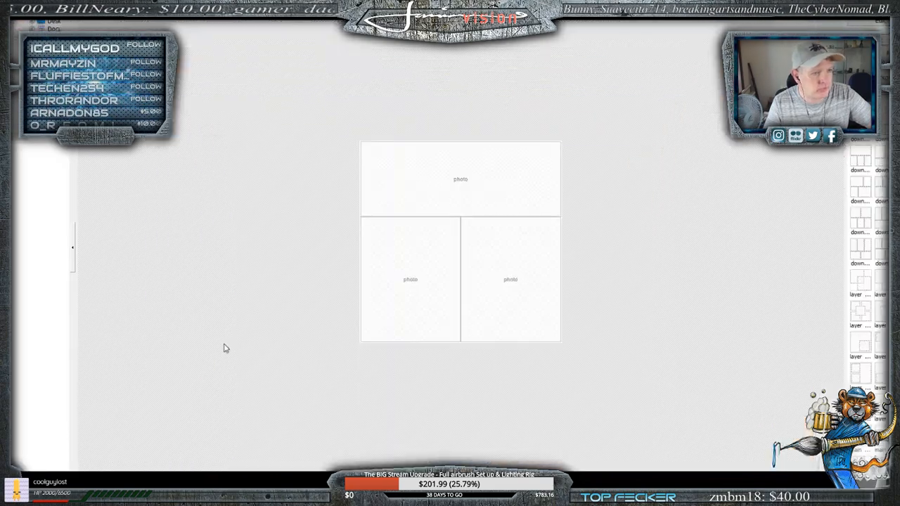
{"action": "key", "text": "alt+Tab"}
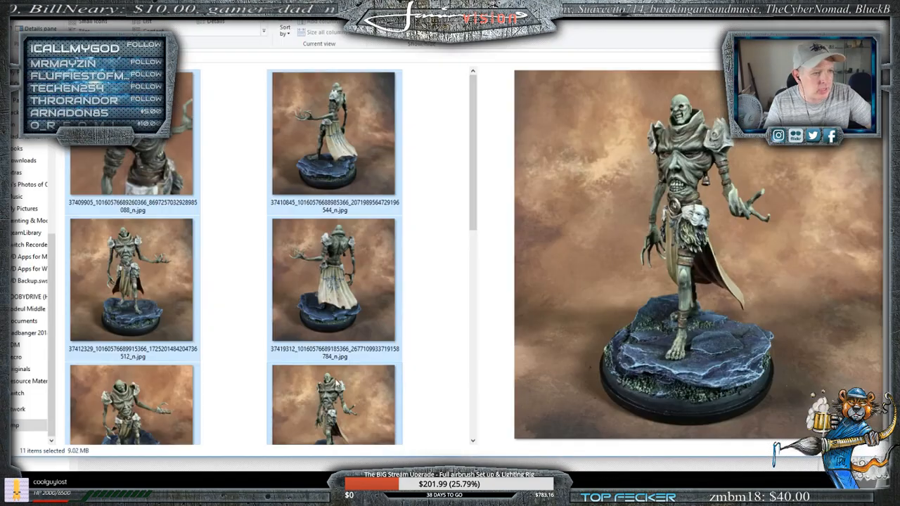
{"action": "left_click", "coordinate": [453, 232]}
{"action": "left_click", "coordinate": [351, 168]}
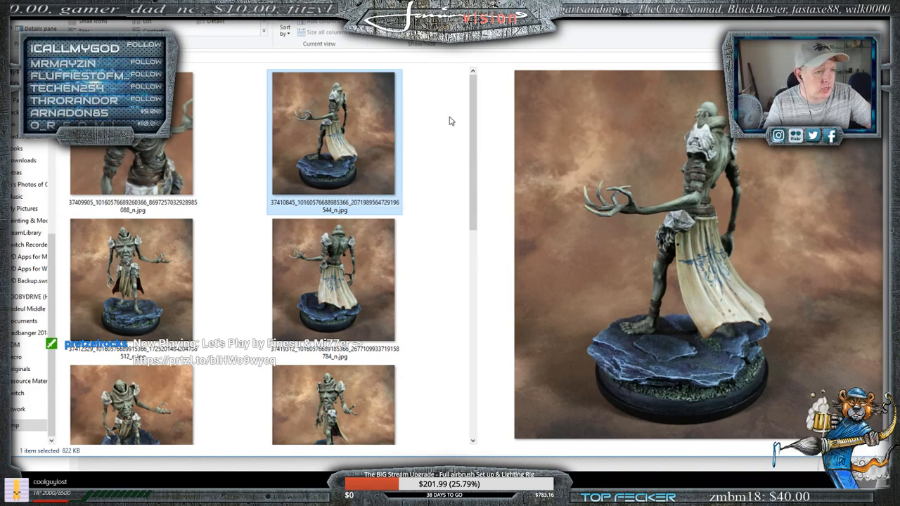
{"action": "left_click_drag", "start_coordinate": [441, 121], "coordinate": [65, 444]}
{"action": "right_click", "coordinate": [127, 228]}
{"action": "left_click", "coordinate": [138, 237]}
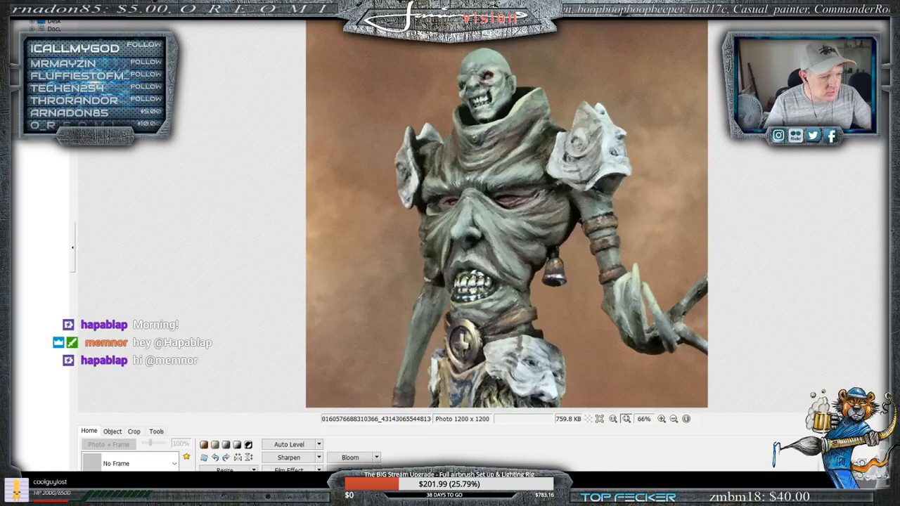
- Try sharpening the side close-up of the shoulder armour at levels 13 and 6, and close it without saving
{"action": "mouse_move", "coordinate": [295, 496]}
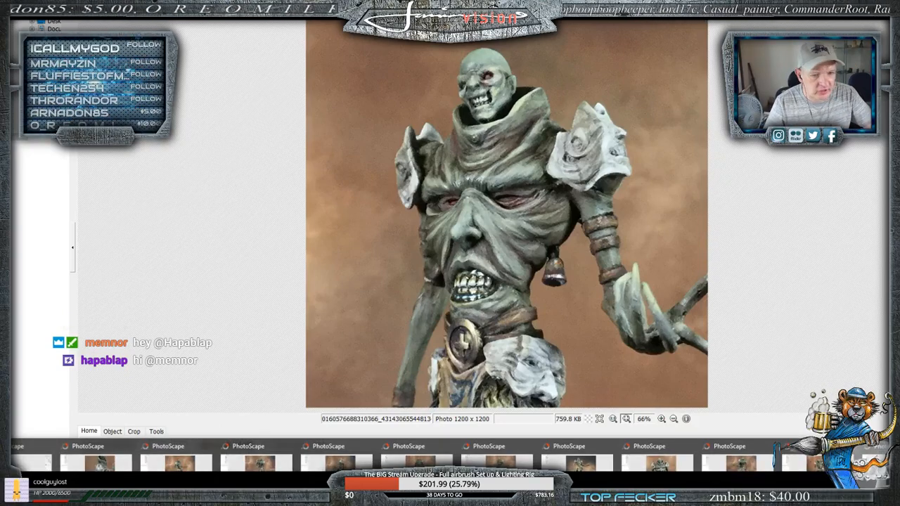
{"action": "left_click", "coordinate": [98, 462]}
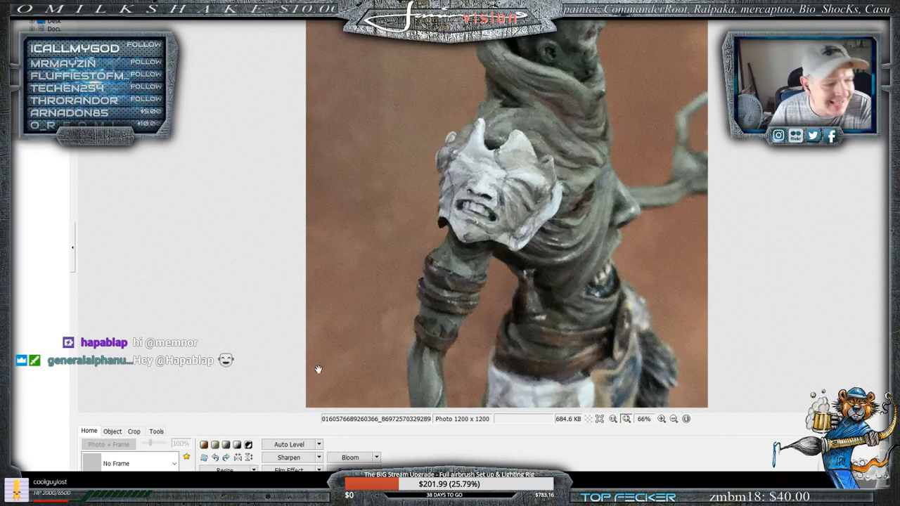
{"action": "left_click", "coordinate": [318, 458]}
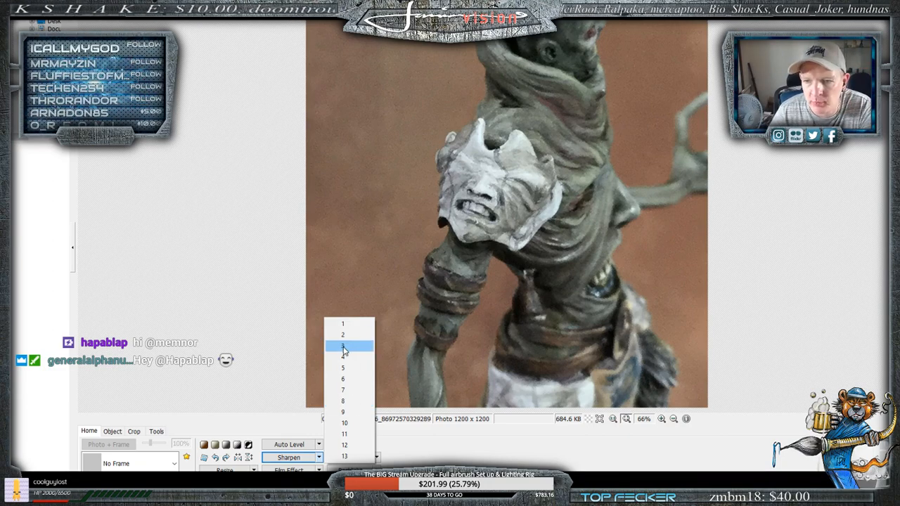
{"action": "left_click", "coordinate": [320, 457]}
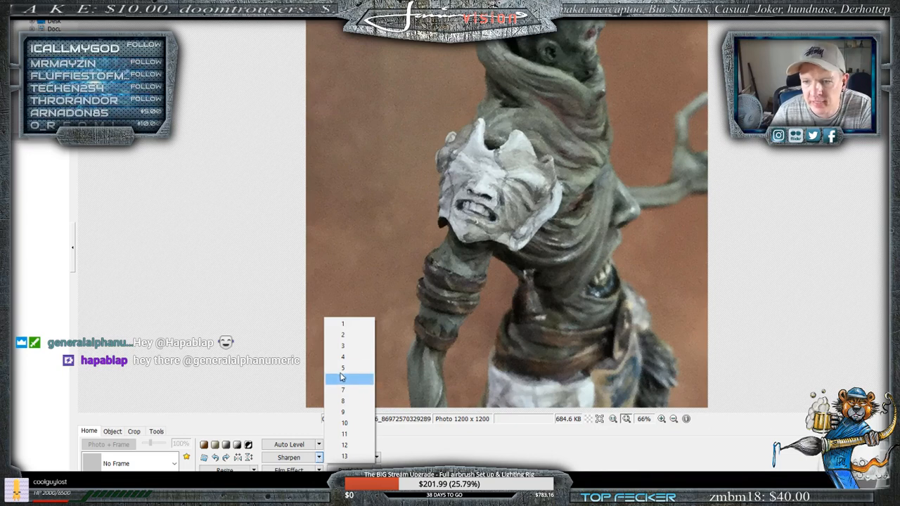
{"action": "left_click", "coordinate": [344, 457]}
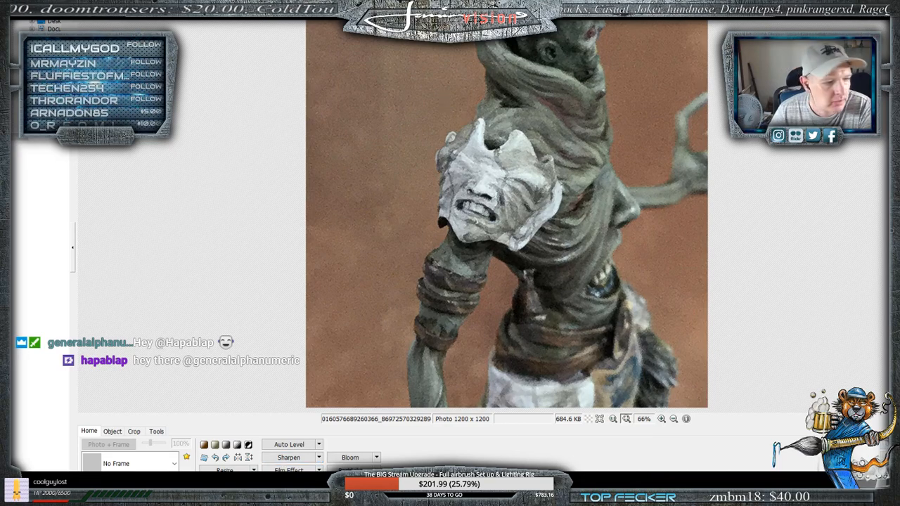
{"action": "left_click", "coordinate": [319, 457]}
{"action": "left_click", "coordinate": [348, 380]}
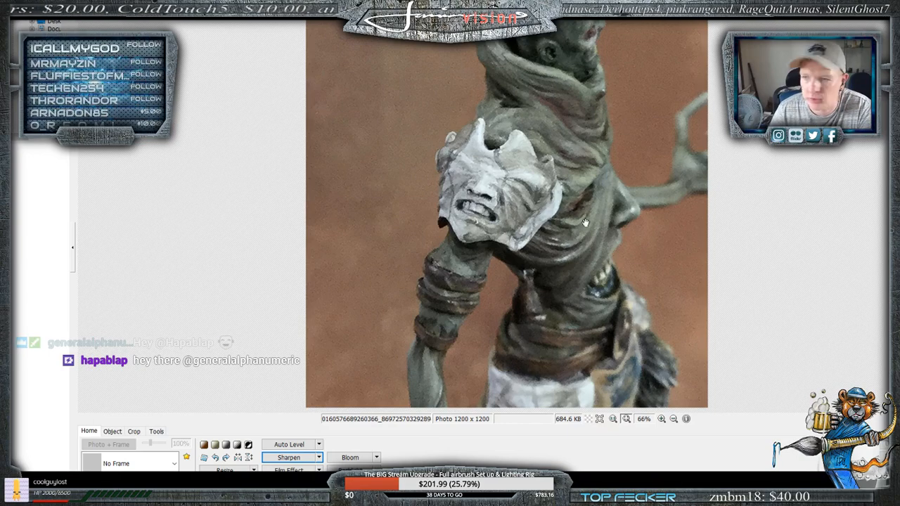
{"action": "left_click", "coordinate": [894, 4]}
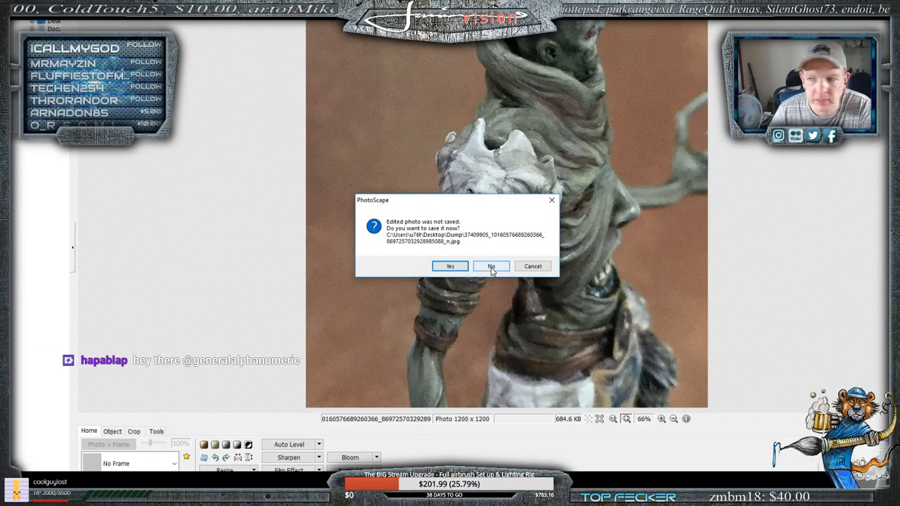
{"action": "left_click", "coordinate": [491, 267]}
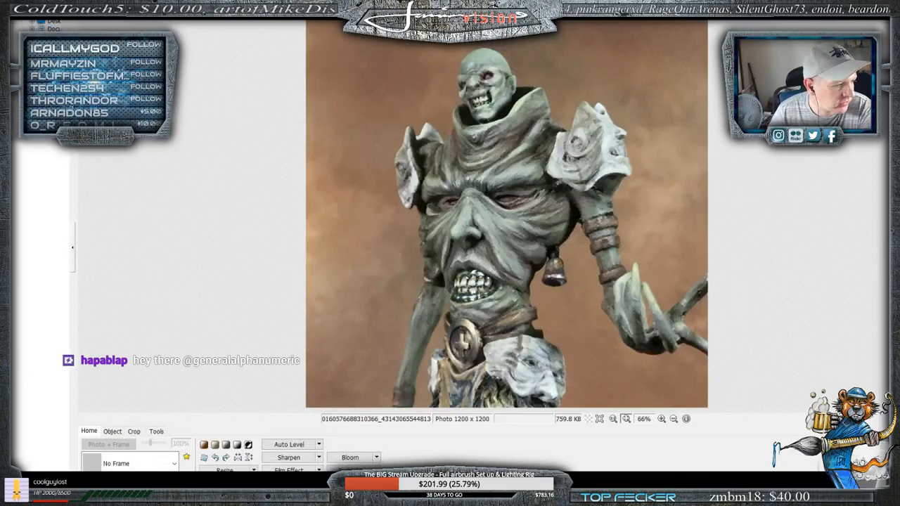
- Delete the side close-up photo of the shoulder armour from the Dump folder
{"action": "scroll", "coordinate": [246, 155], "scroll_direction": "up", "scroll_amount": 5}
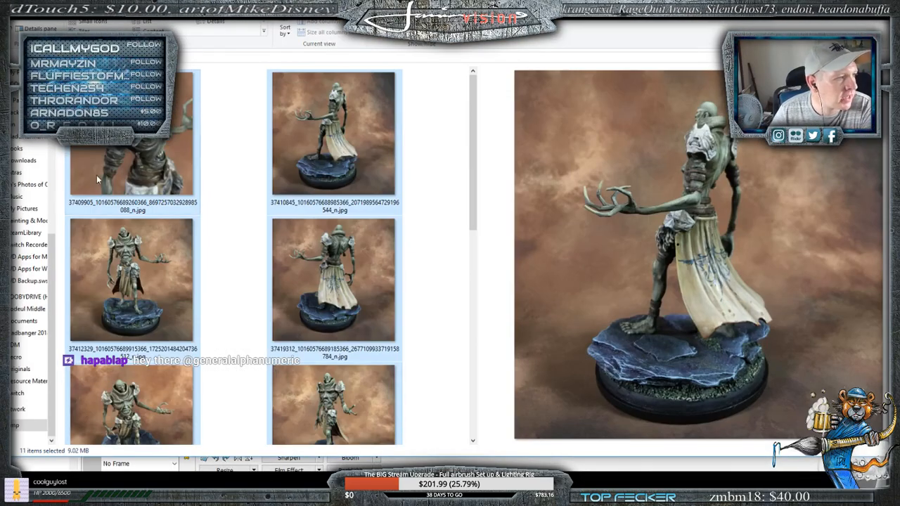
{"action": "left_click", "coordinate": [186, 149]}
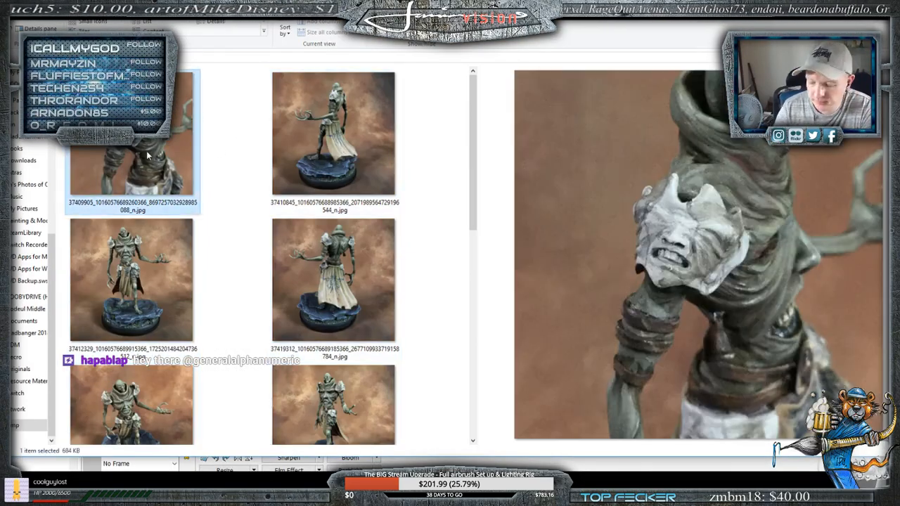
{"action": "key", "text": "Delete"}
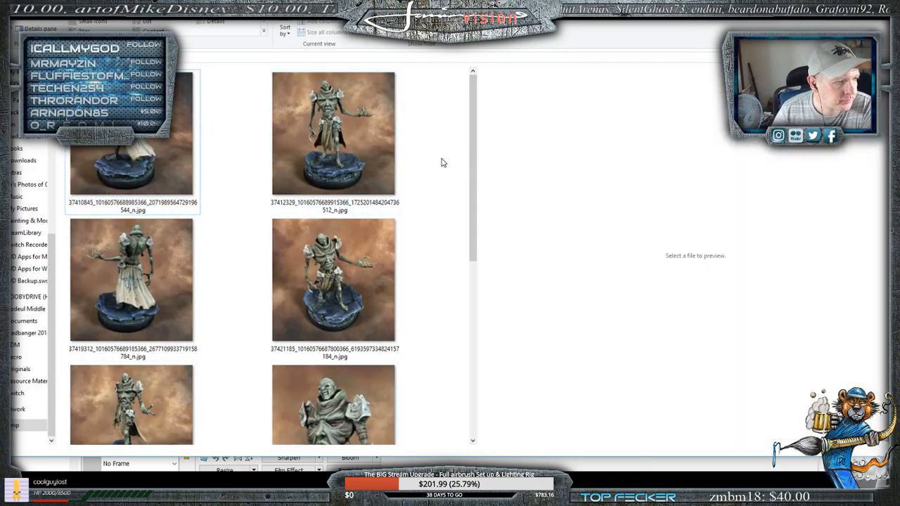
- Open the last photo in the Dump folder, showing the whole miniature with one arm outstretched, in PhotoScape and sharpen it at level 4
{"action": "scroll", "coordinate": [404, 208], "scroll_direction": "down", "scroll_amount": 3}
{"action": "scroll", "coordinate": [404, 209], "scroll_direction": "up", "scroll_amount": 3}
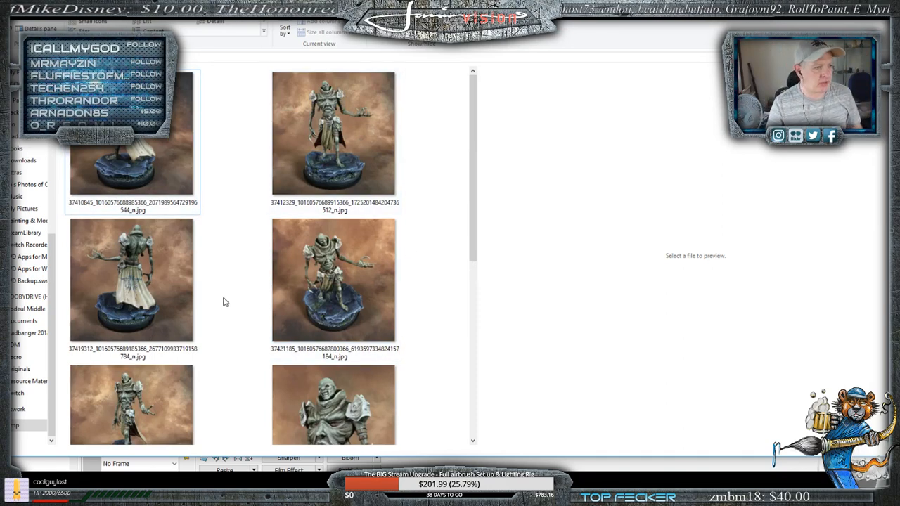
{"action": "scroll", "coordinate": [329, 291], "scroll_direction": "down", "scroll_amount": 5}
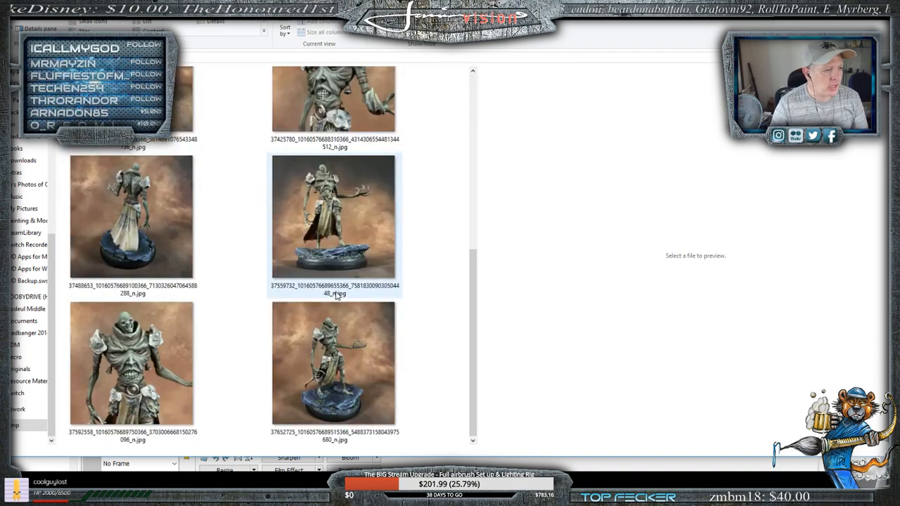
{"action": "left_click", "coordinate": [345, 381]}
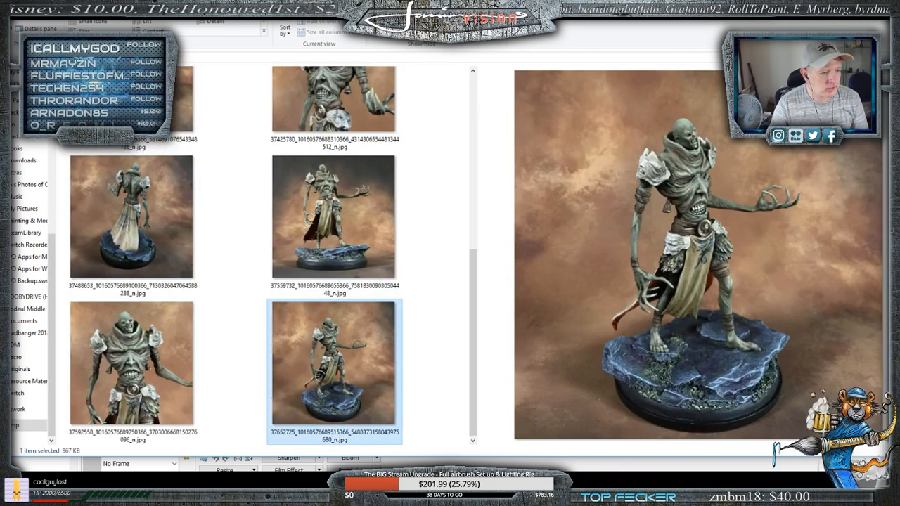
{"action": "double_click", "coordinate": [345, 380]}
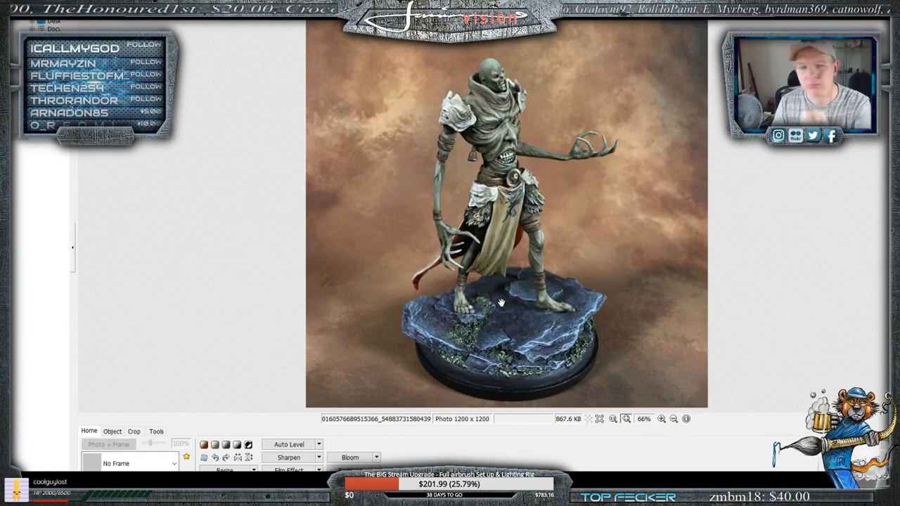
{"action": "left_click", "coordinate": [319, 457]}
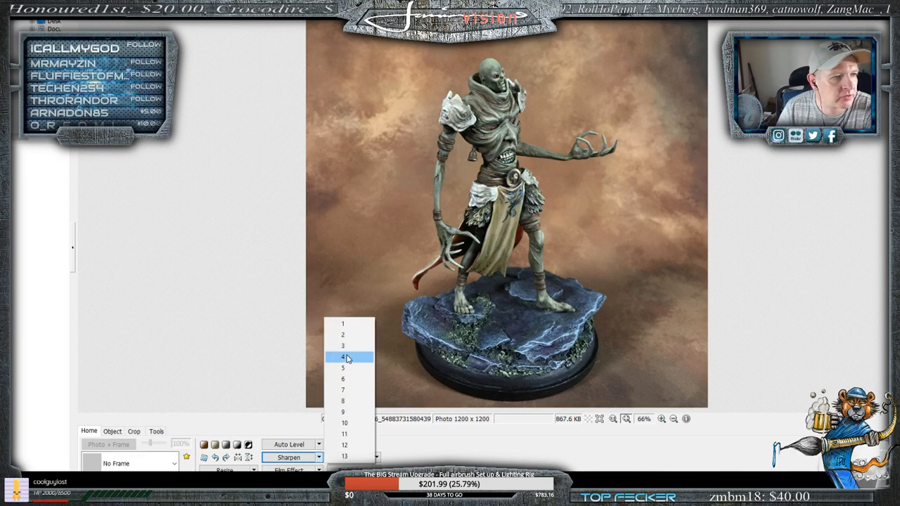
{"action": "left_click", "coordinate": [346, 358]}
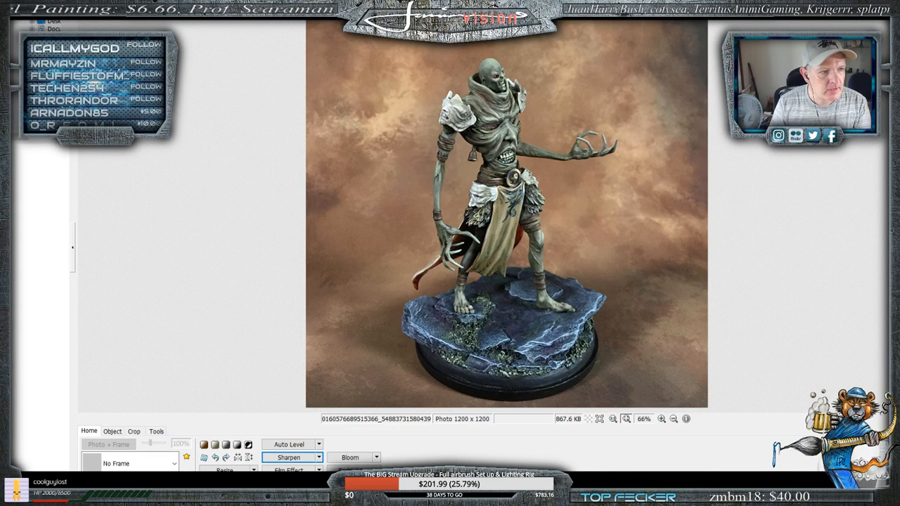
{"action": "left_click", "coordinate": [288, 457]}
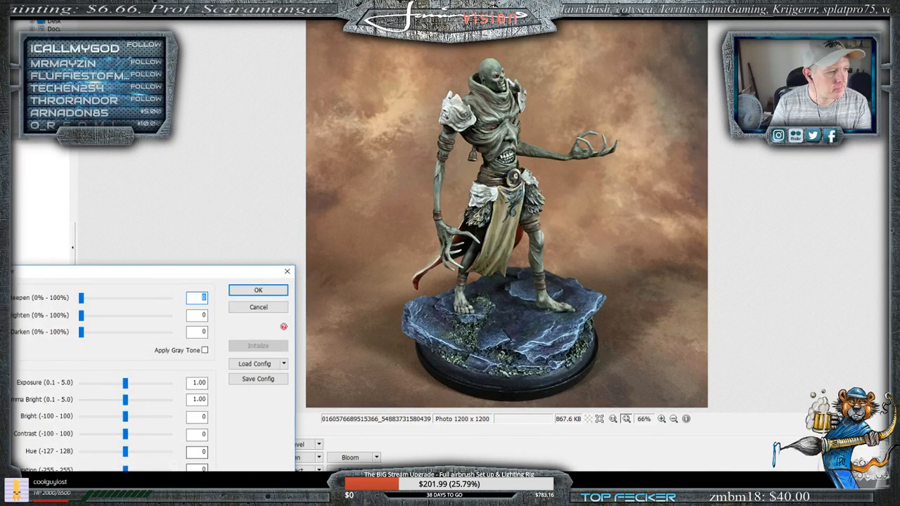
{"action": "left_click", "coordinate": [285, 271]}
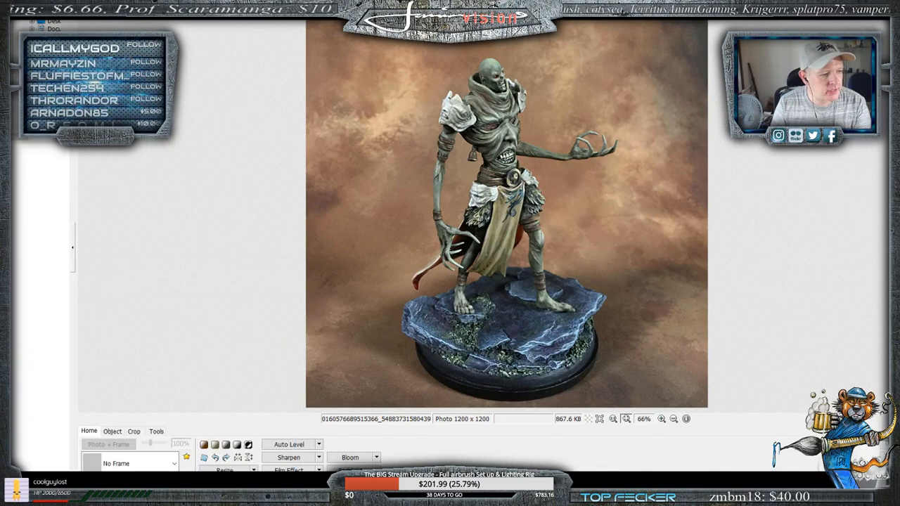
{"action": "left_click", "coordinate": [289, 483]}
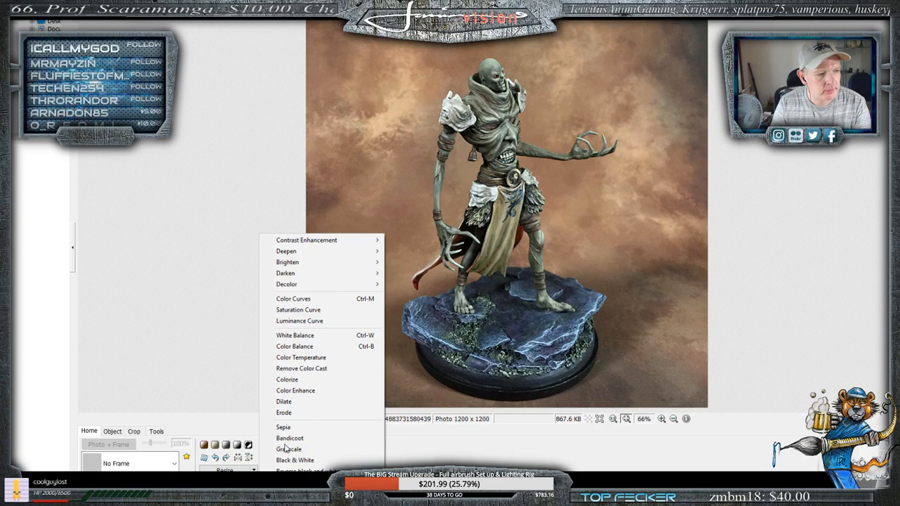
{"action": "left_click", "coordinate": [217, 260]}
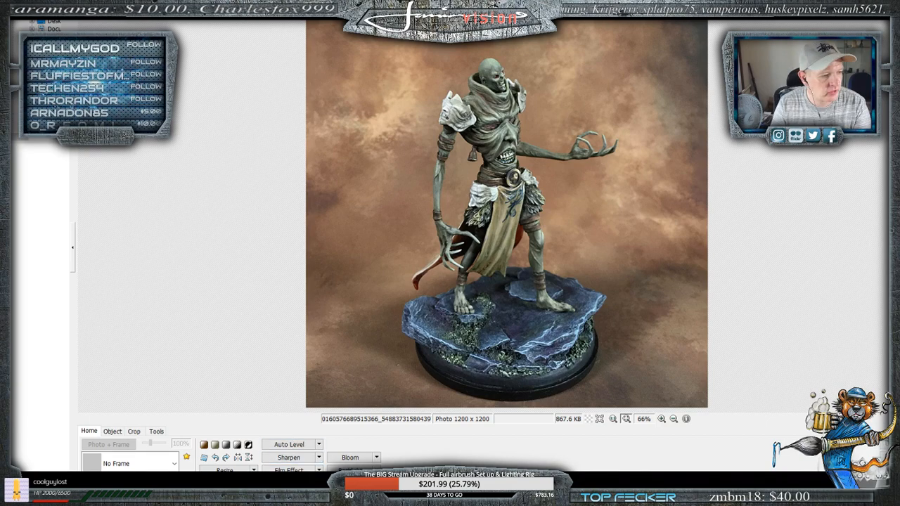
- Try brightness 5 and contrast 67 on the photo of the whole miniature, and compare the preview with the unadjusted photo
{"action": "left_click", "coordinate": [288, 483]}
{"action": "left_click_drag", "start_coordinate": [151, 273], "coordinate": [246, 125]}
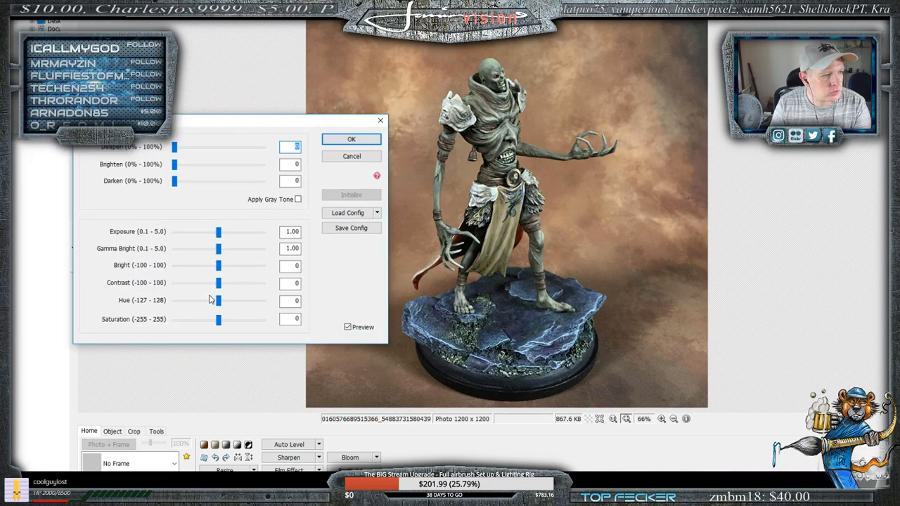
{"action": "left_click_drag", "start_coordinate": [218, 285], "coordinate": [226, 287]}
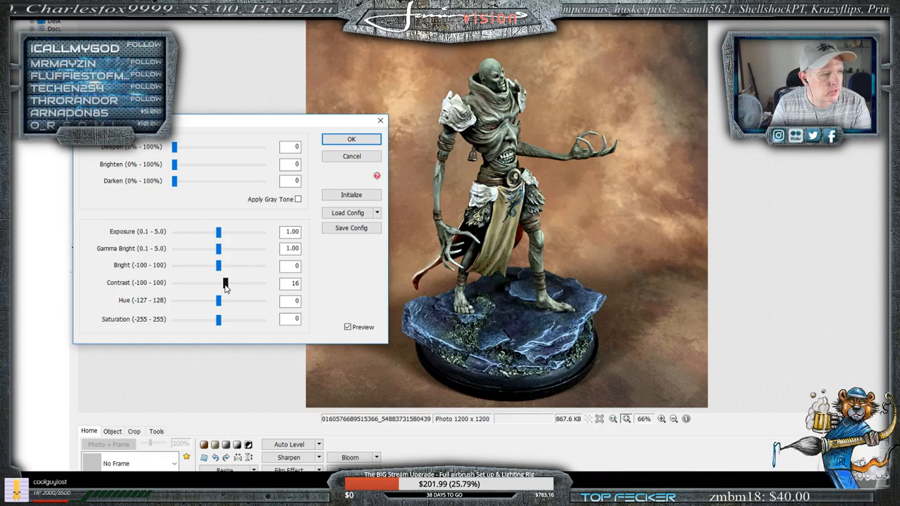
{"action": "left_click_drag", "start_coordinate": [218, 268], "coordinate": [221, 271]}
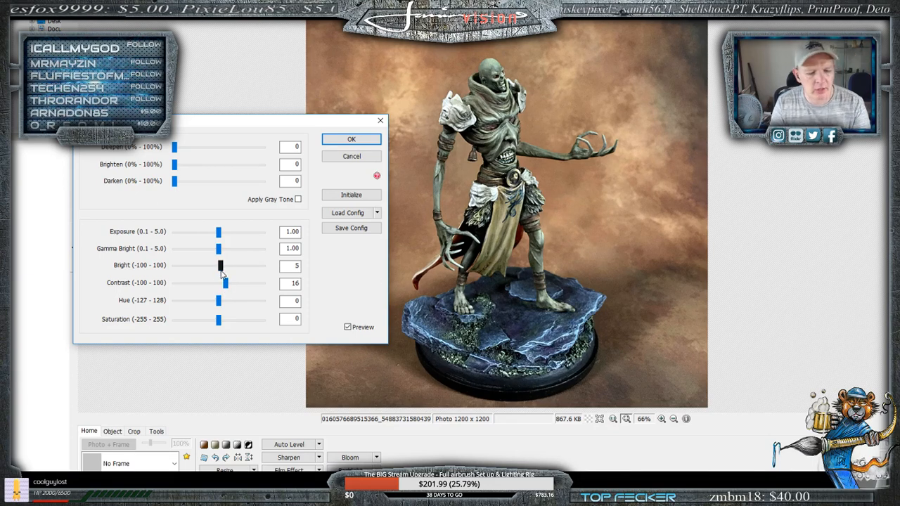
{"action": "left_click_drag", "start_coordinate": [225, 284], "coordinate": [248, 290]}
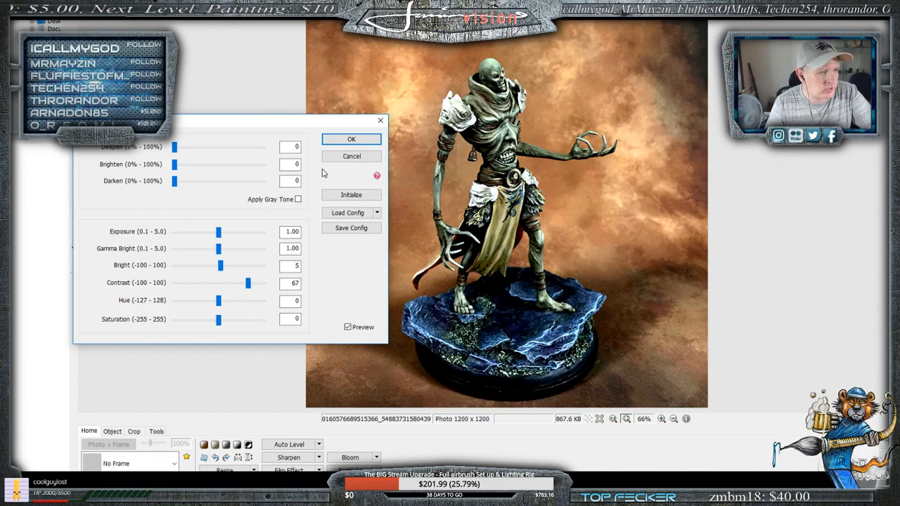
{"action": "left_click", "coordinate": [347, 327]}
{"action": "left_click", "coordinate": [348, 327]}
{"action": "left_click", "coordinate": [348, 327]}
{"action": "left_click", "coordinate": [347, 327]}
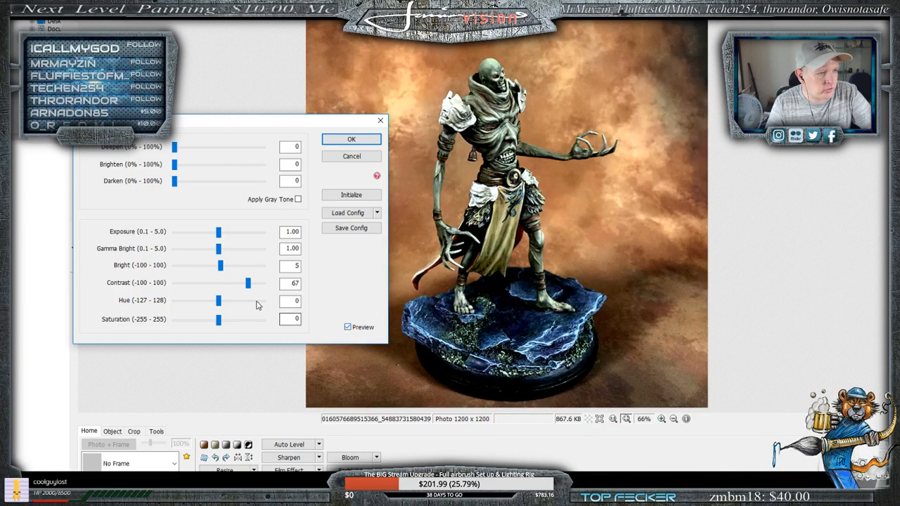
- Try brightness 13, contrast 25 and saturation 6 on the photo, and compare the preview with the unadjusted photo
{"action": "left_click_drag", "start_coordinate": [248, 283], "coordinate": [229, 283]}
{"action": "left_click_drag", "start_coordinate": [220, 265], "coordinate": [224, 267]}
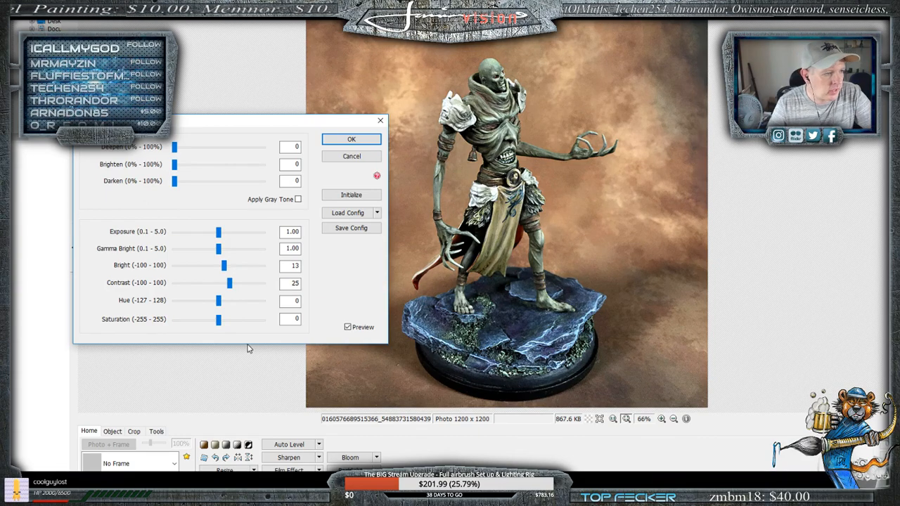
{"action": "left_click", "coordinate": [219, 321]}
{"action": "left_click_drag", "start_coordinate": [218, 322], "coordinate": [220, 322]}
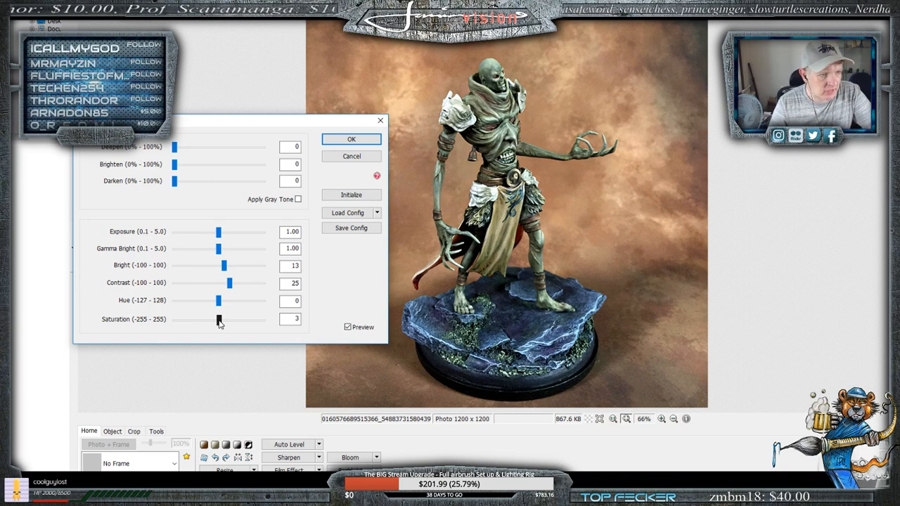
{"action": "left_click_drag", "start_coordinate": [219, 322], "coordinate": [221, 323]}
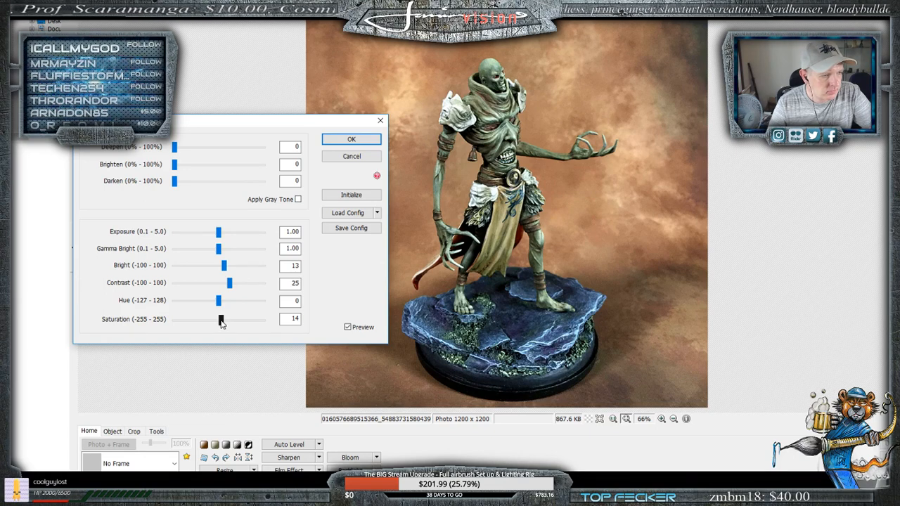
{"action": "left_click_drag", "start_coordinate": [221, 323], "coordinate": [220, 324]}
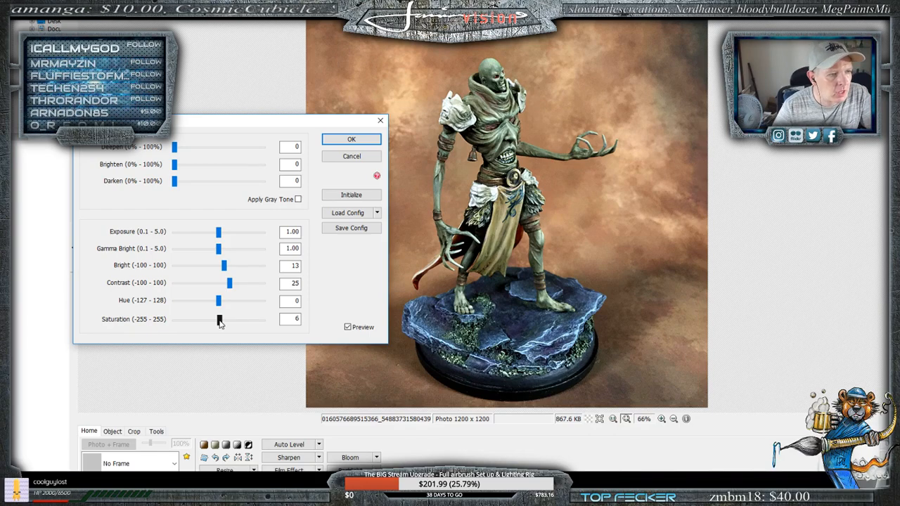
{"action": "left_click_drag", "start_coordinate": [220, 323], "coordinate": [219, 322]}
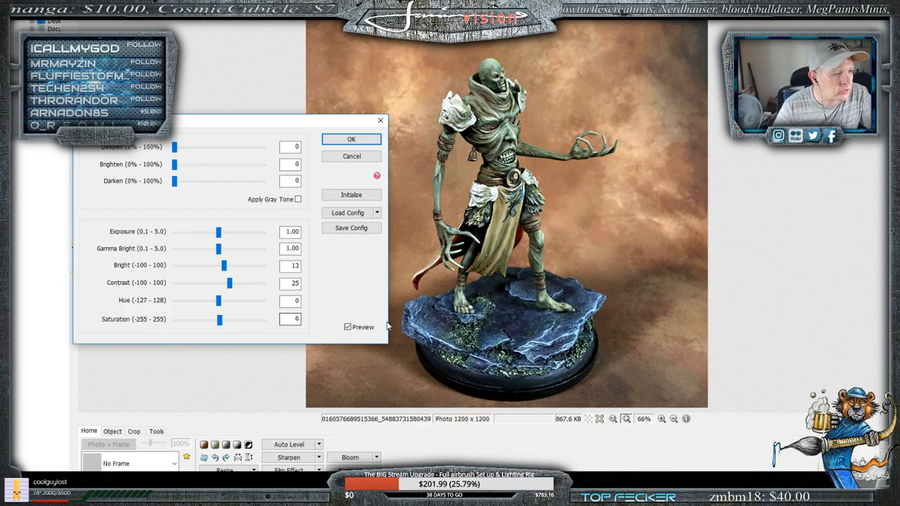
{"action": "left_click", "coordinate": [347, 327]}
{"action": "left_click", "coordinate": [347, 327]}
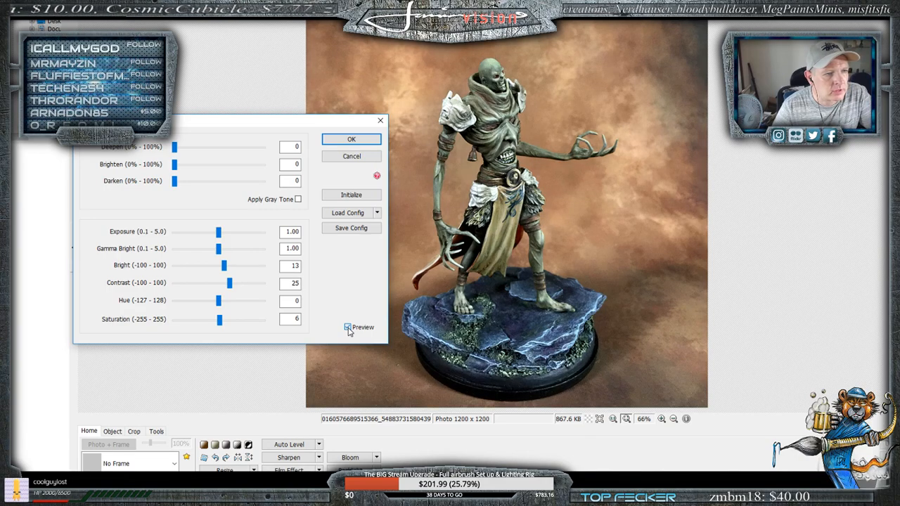
{"action": "left_click", "coordinate": [348, 328]}
{"action": "left_click", "coordinate": [347, 328]}
{"action": "left_click", "coordinate": [347, 328]}
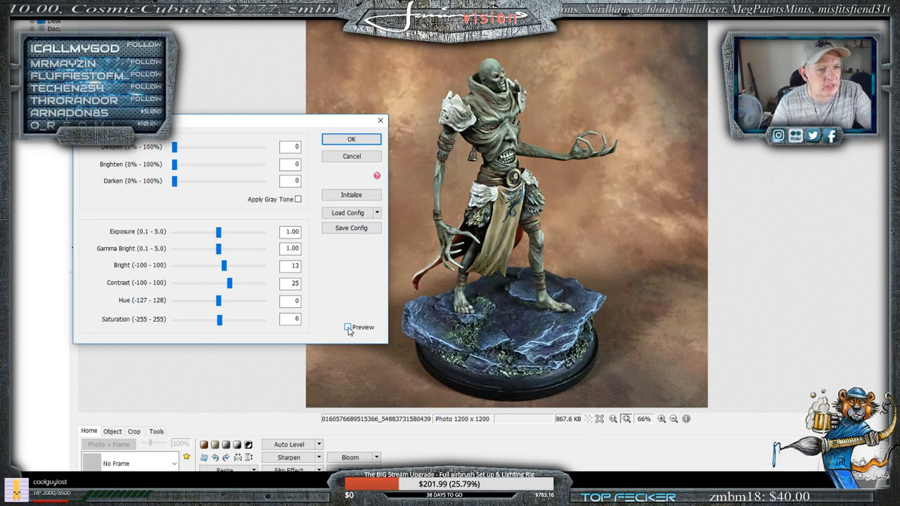
{"action": "left_click", "coordinate": [348, 327]}
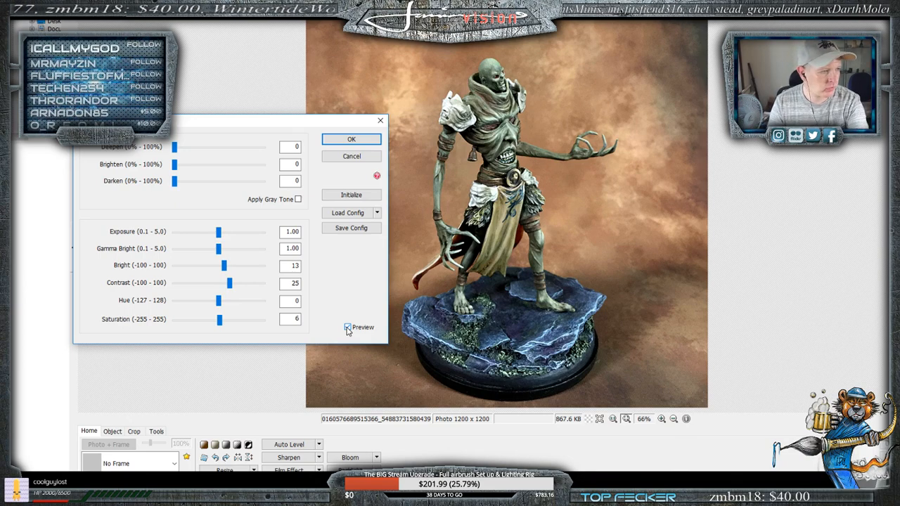
- Try hue values of -127 and 128 on the photo, and cancel the whole color adjustment
{"action": "left_click_drag", "start_coordinate": [218, 300], "coordinate": [174, 304]}
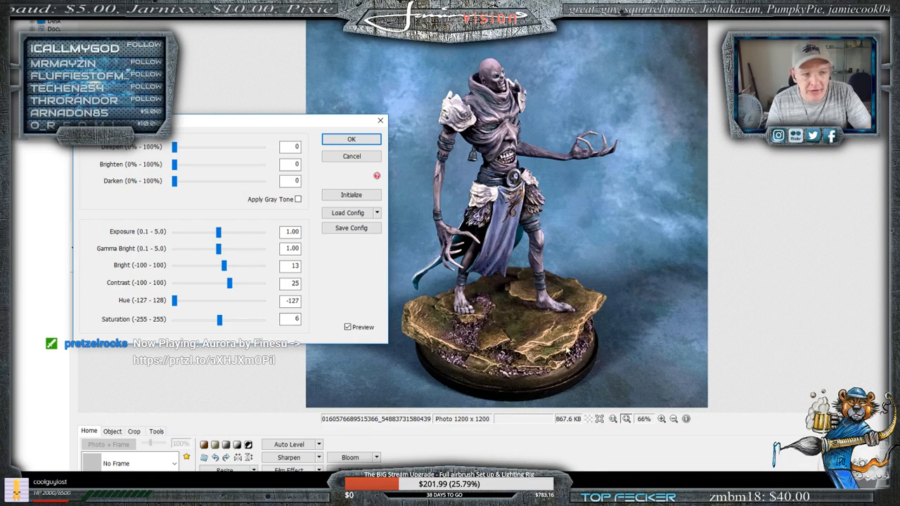
{"action": "left_click_drag", "start_coordinate": [174, 300], "coordinate": [266, 304]}
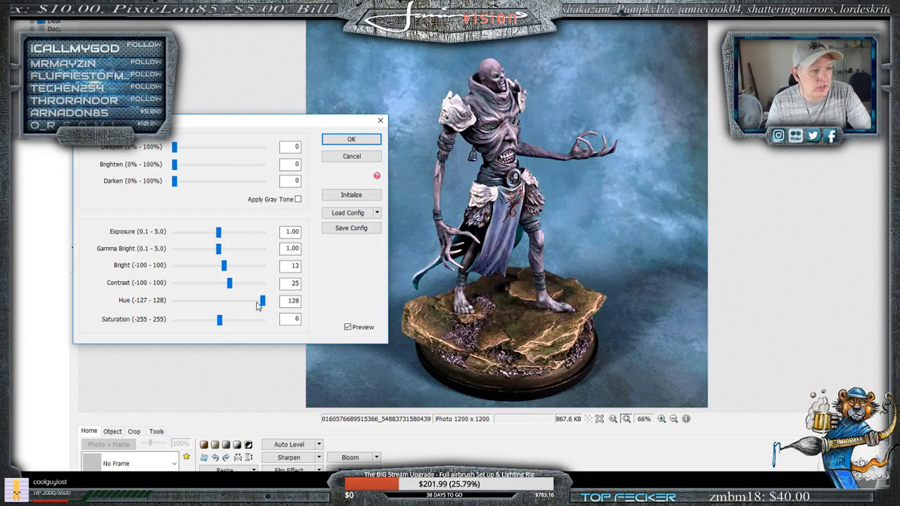
{"action": "left_click", "coordinate": [348, 156]}
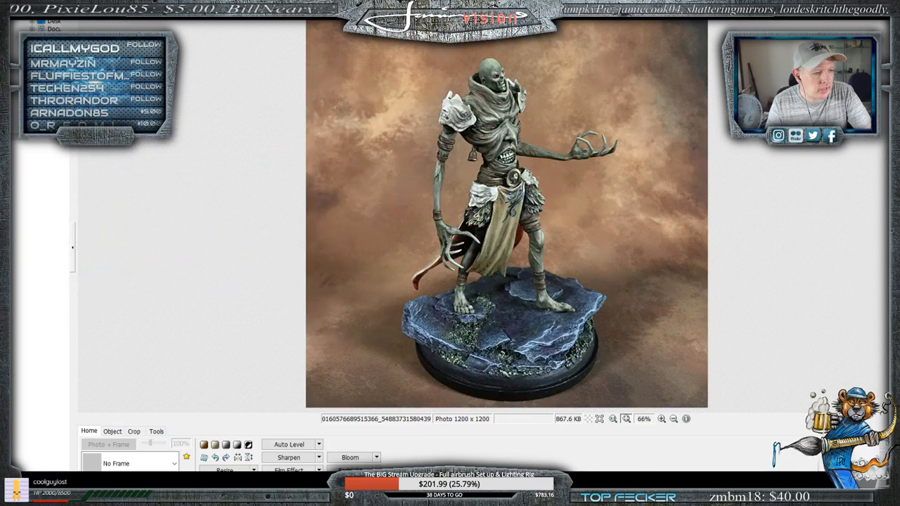
- Start a new color adjustment of the photo with brightness 5, contrast 13 and saturation 9
{"action": "left_click", "coordinate": [224, 483]}
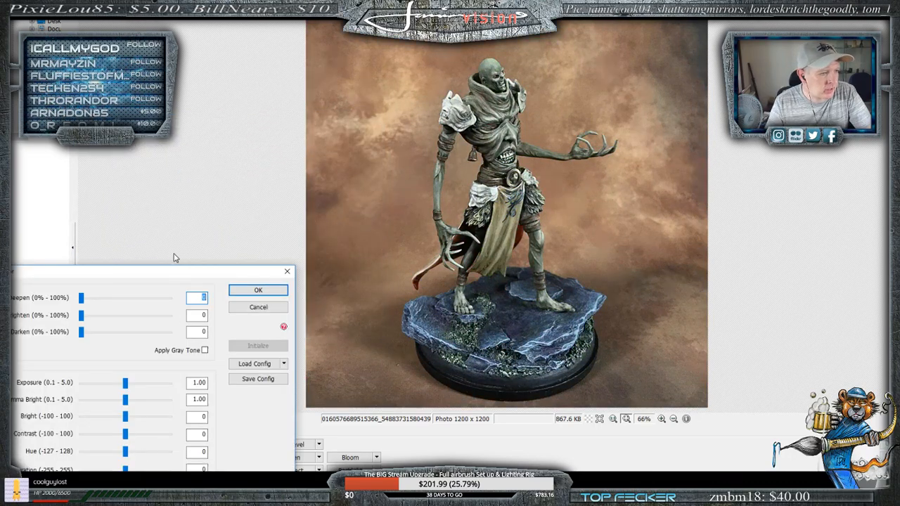
{"action": "left_click_drag", "start_coordinate": [179, 270], "coordinate": [264, 70]}
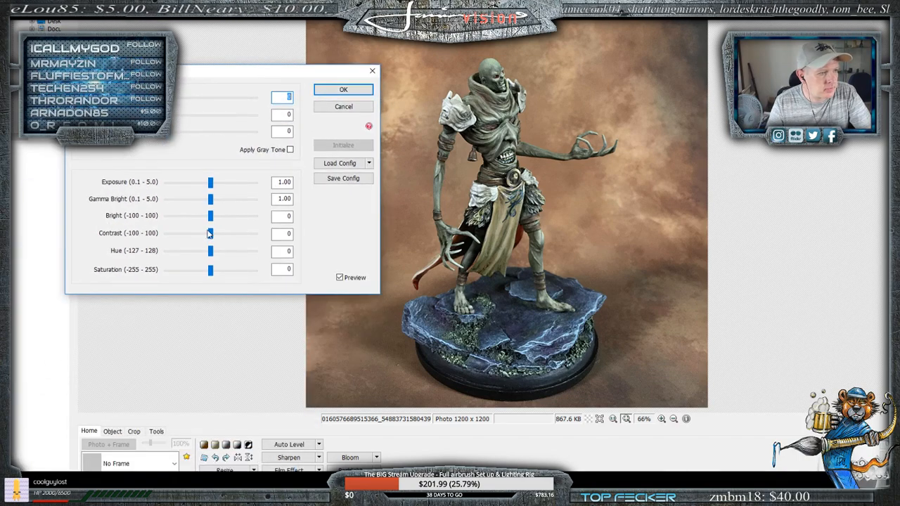
{"action": "mouse_move", "coordinate": [209, 234]}
{"action": "left_mouse_down"}
{"action": "mouse_move", "coordinate": [217, 235]}
{"action": "mouse_move", "coordinate": [216, 219]}
{"action": "left_mouse_up"}
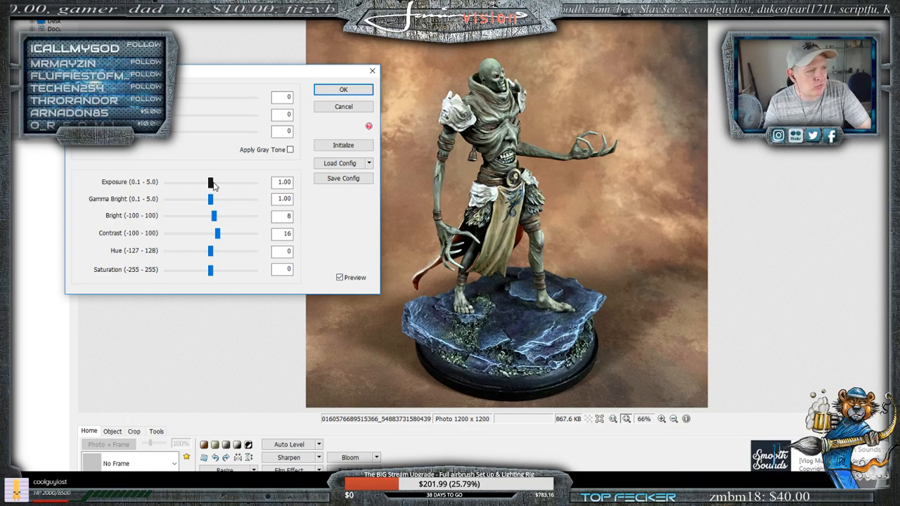
{"action": "left_click_drag", "start_coordinate": [213, 184], "coordinate": [214, 183]}
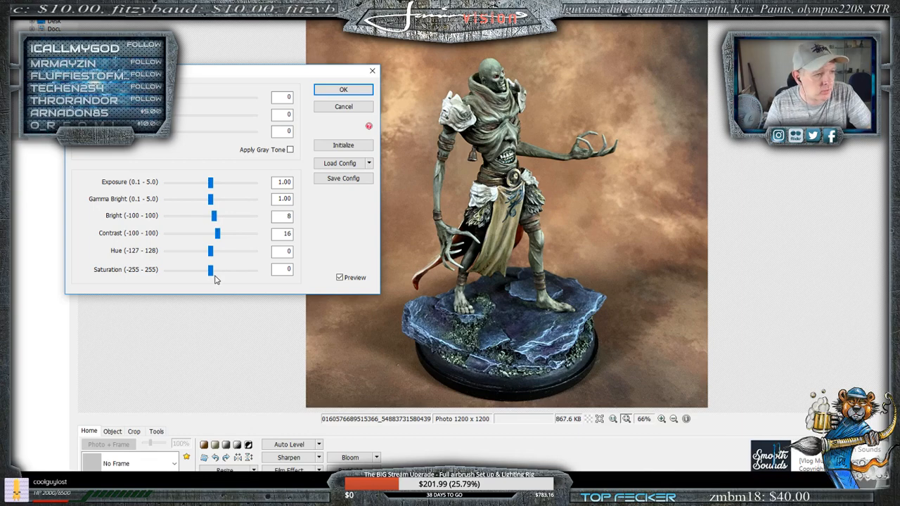
{"action": "left_click_drag", "start_coordinate": [214, 278], "coordinate": [214, 276]}
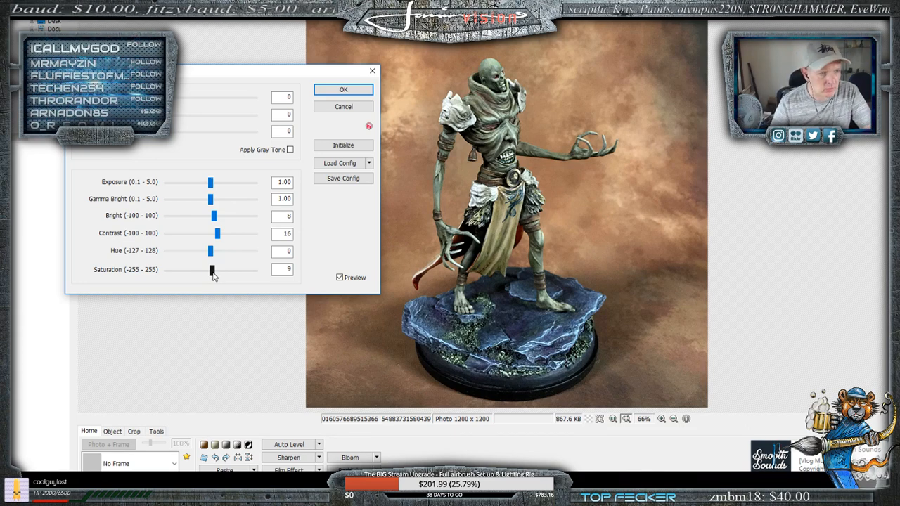
{"action": "left_click_drag", "start_coordinate": [214, 276], "coordinate": [214, 276]}
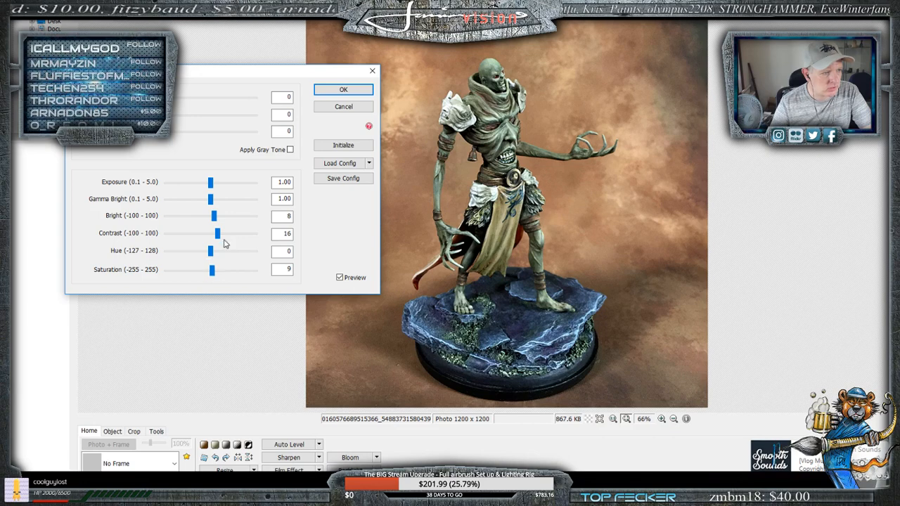
{"action": "left_click_drag", "start_coordinate": [218, 233], "coordinate": [215, 222]}
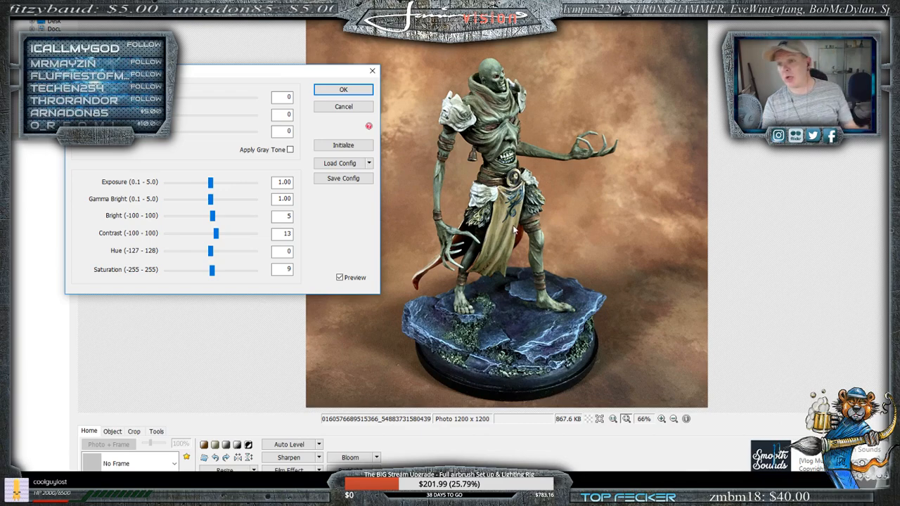
- Save the current color adjustment settings as a brightness configuration named "Mountain Man"
{"action": "left_click", "coordinate": [347, 180]}
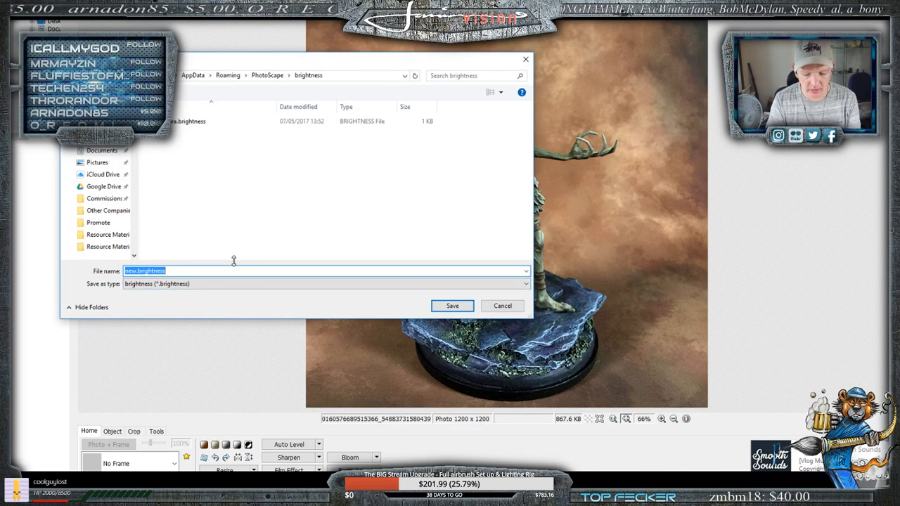
{"action": "type", "text": "Mountain "}
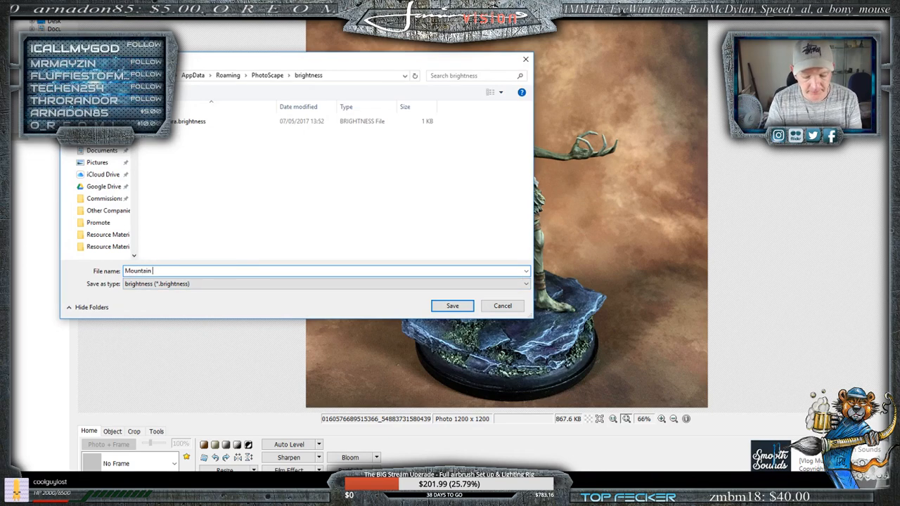
{"action": "type", "text": "MNan"}
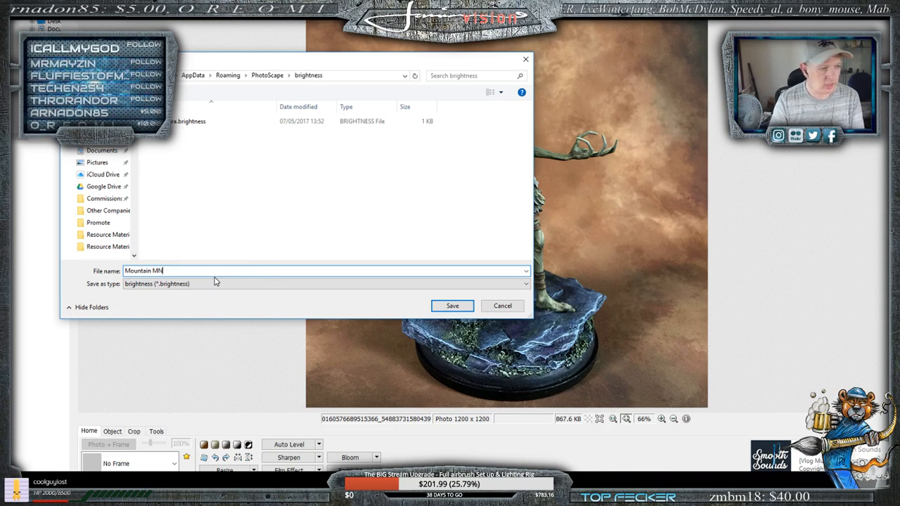
{"action": "key", "text": "BackSpace"}
{"action": "key", "text": "BackSpace"}
{"action": "type", "text": "ain "}
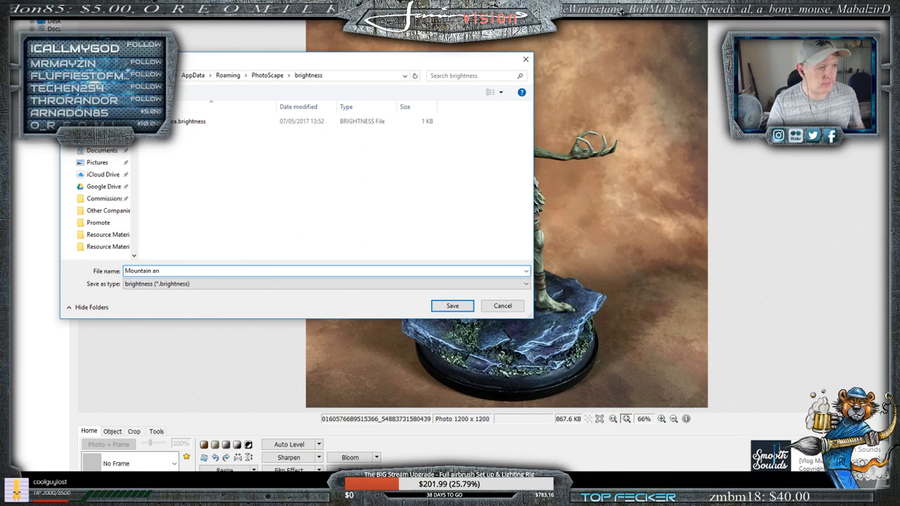
{"action": "type", "text": "Ma"}
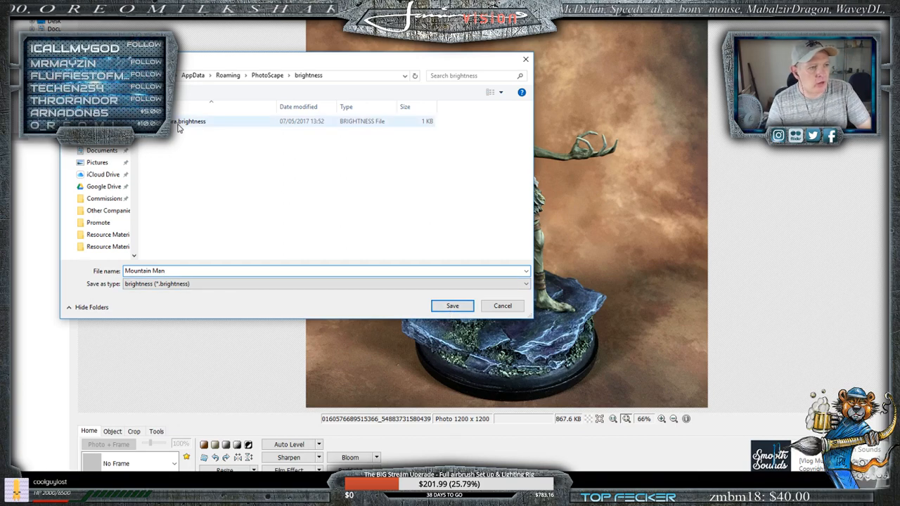
{"action": "left_click", "coordinate": [453, 308]}
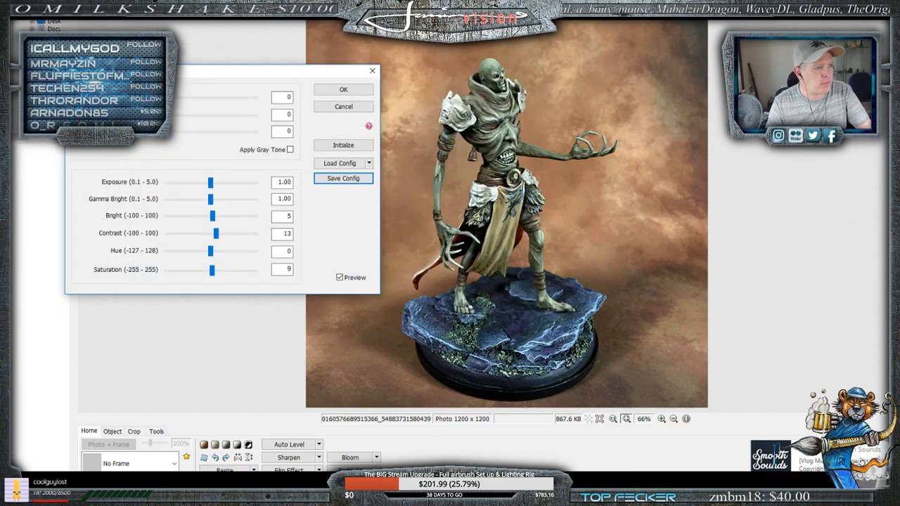
- Set Deepen to 1, Brighten to 15 and Darken to 17, and reduce the saturation to 3
{"action": "left_click_drag", "start_coordinate": [168, 100], "coordinate": [189, 133]}
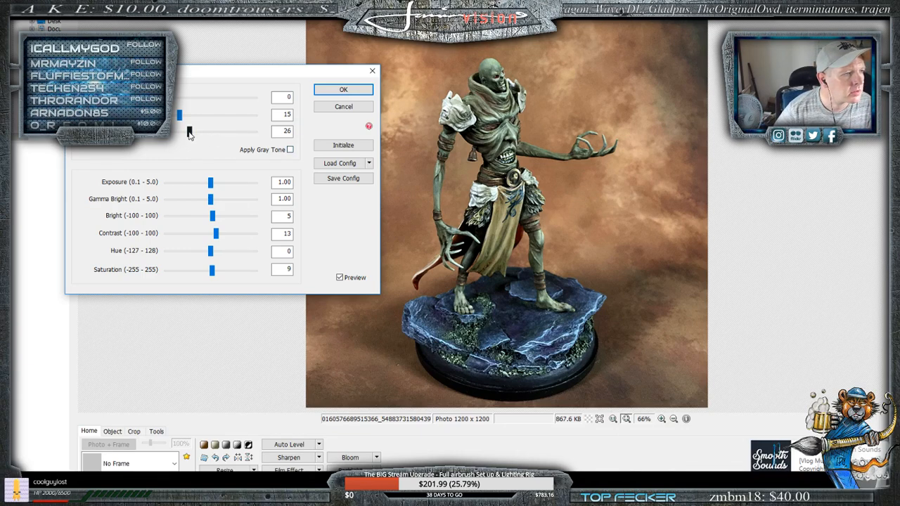
{"action": "left_click_drag", "start_coordinate": [189, 134], "coordinate": [181, 135]}
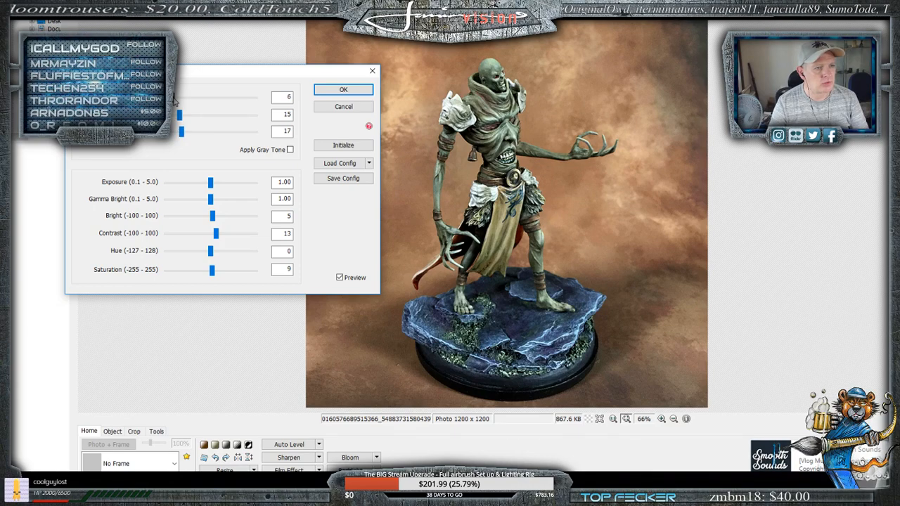
{"action": "mouse_move", "coordinate": [180, 99]}
{"action": "left_mouse_down"}
{"action": "mouse_move", "coordinate": [220, 106]}
{"action": "mouse_move", "coordinate": [166, 97]}
{"action": "left_mouse_up"}
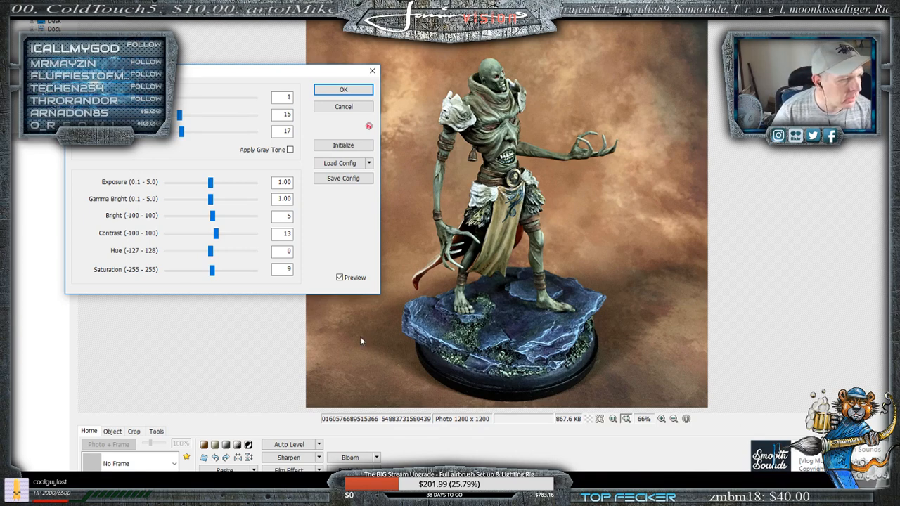
{"action": "mouse_move", "coordinate": [212, 270]}
{"action": "left_mouse_down"}
{"action": "mouse_move", "coordinate": [180, 274]}
{"action": "mouse_move", "coordinate": [211, 271]}
{"action": "left_mouse_up"}
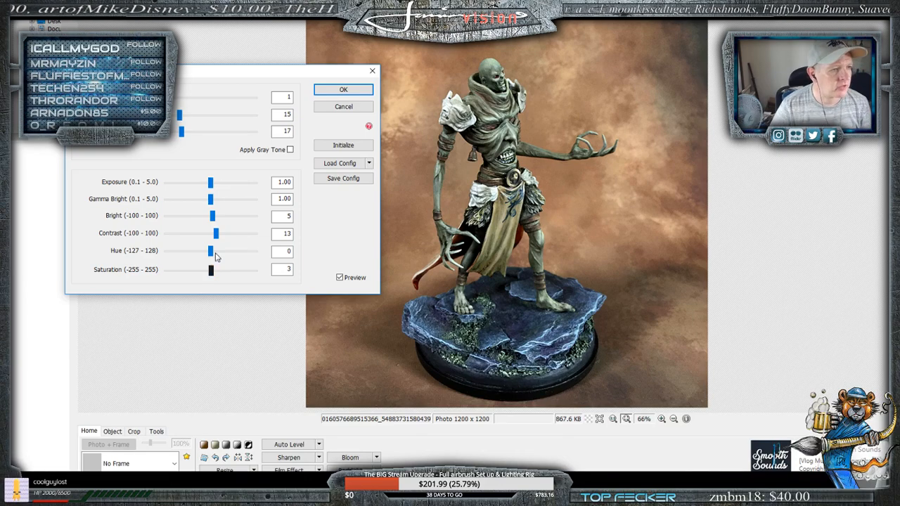
- Overwrite the "Mountain Man" brightness configuration with the current settings and apply the color adjustment to the photo
{"action": "left_click", "coordinate": [343, 178]}
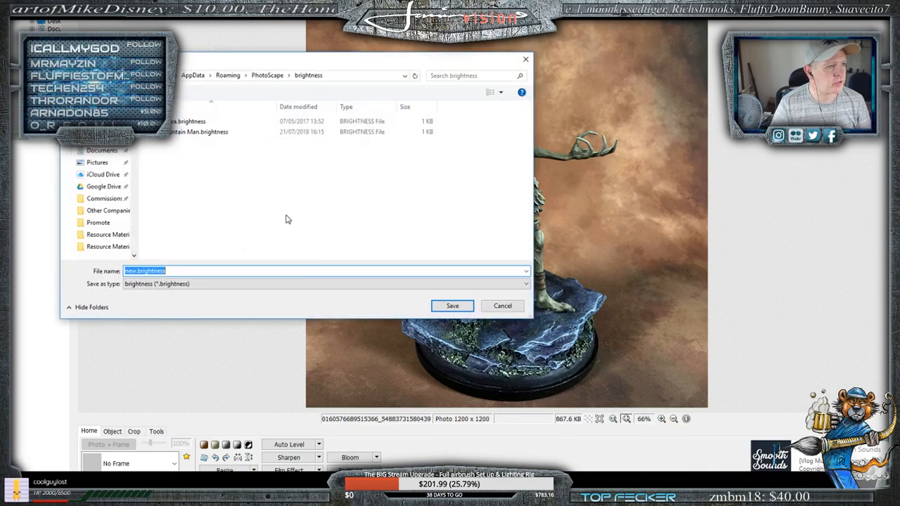
{"action": "left_click", "coordinate": [220, 133]}
{"action": "left_click", "coordinate": [454, 308]}
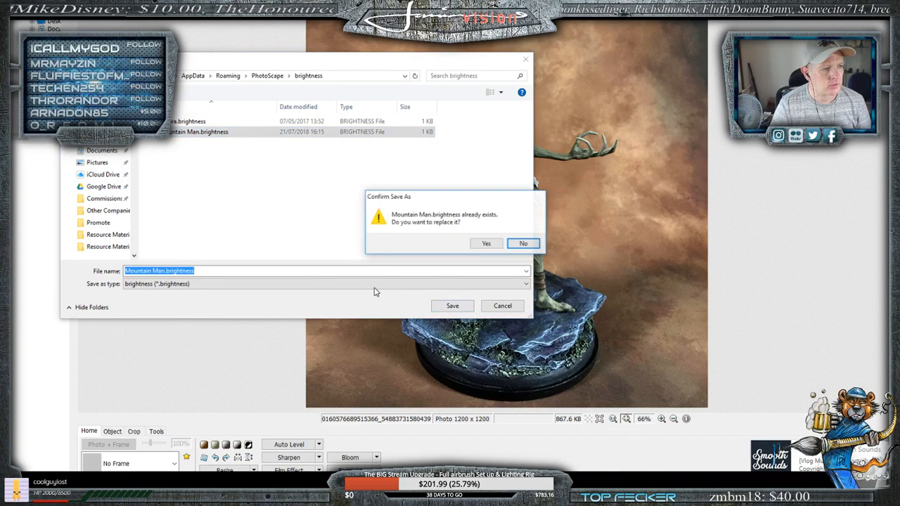
{"action": "left_click", "coordinate": [485, 245]}
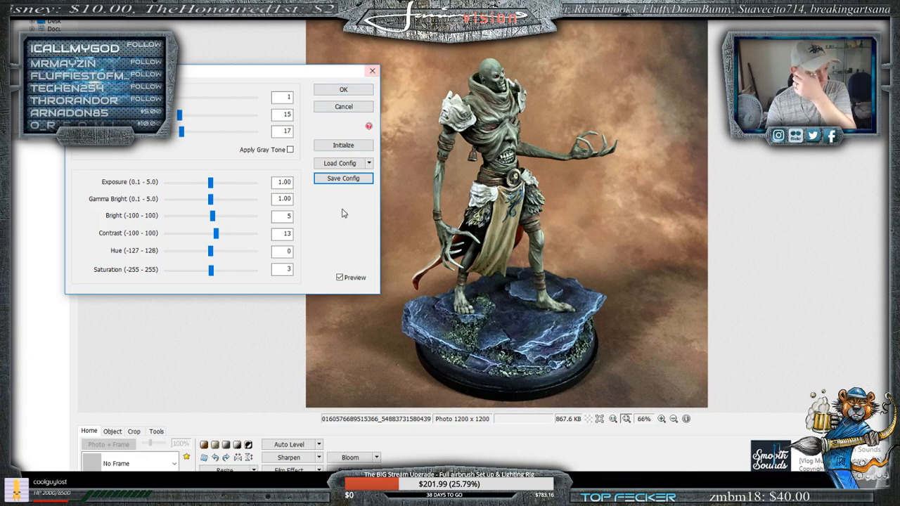
{"action": "left_click", "coordinate": [343, 93]}
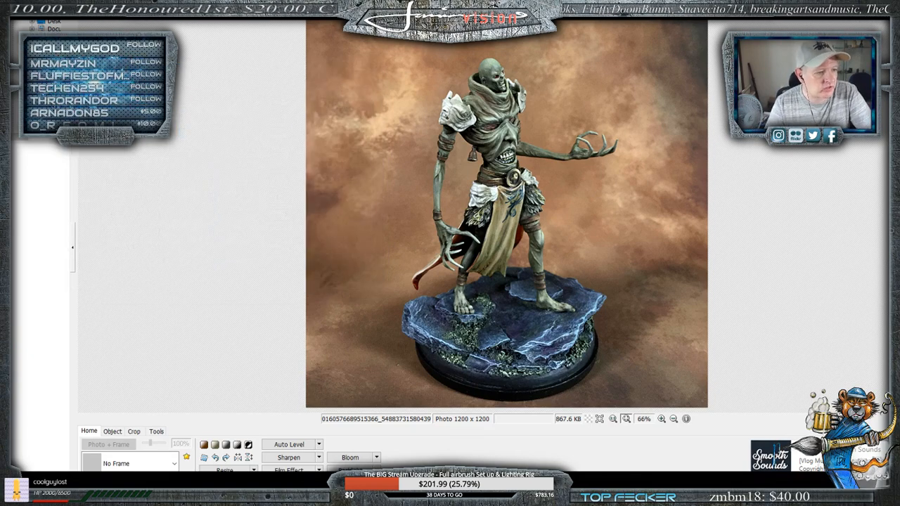
- Apply the saved "Mountain Man" brightness configuration to the photo showing the miniature from behind
{"action": "mouse_move", "coordinate": [266, 495]}
{"action": "left_click", "coordinate": [226, 474]}
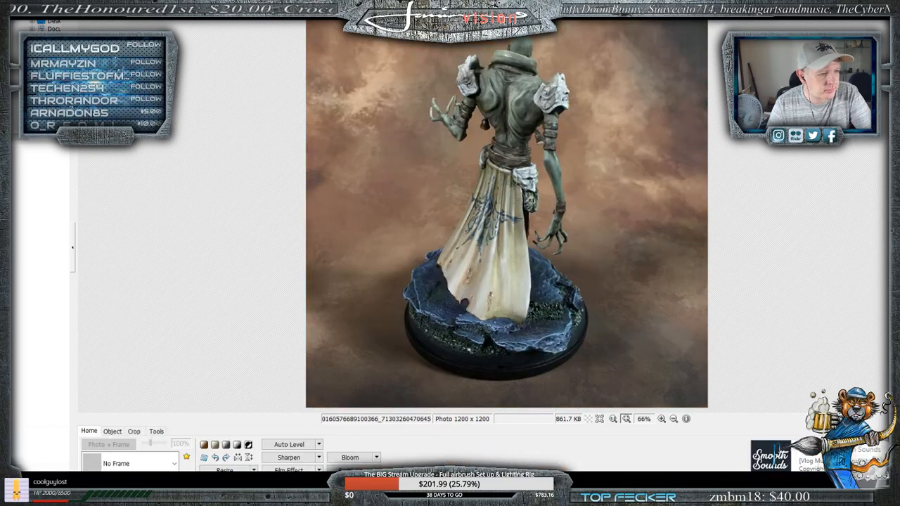
{"action": "left_click", "coordinate": [224, 483]}
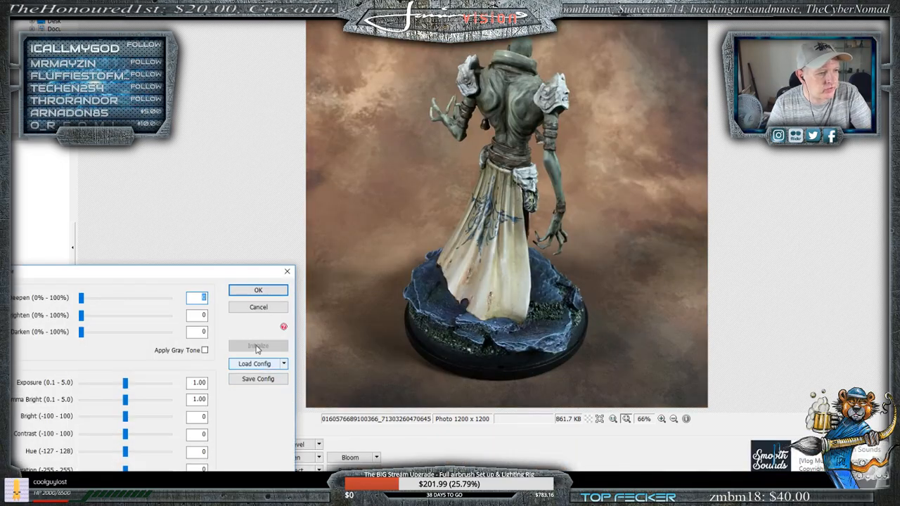
{"action": "left_click_drag", "start_coordinate": [231, 271], "coordinate": [263, 164]}
{"action": "left_click", "coordinate": [316, 257]}
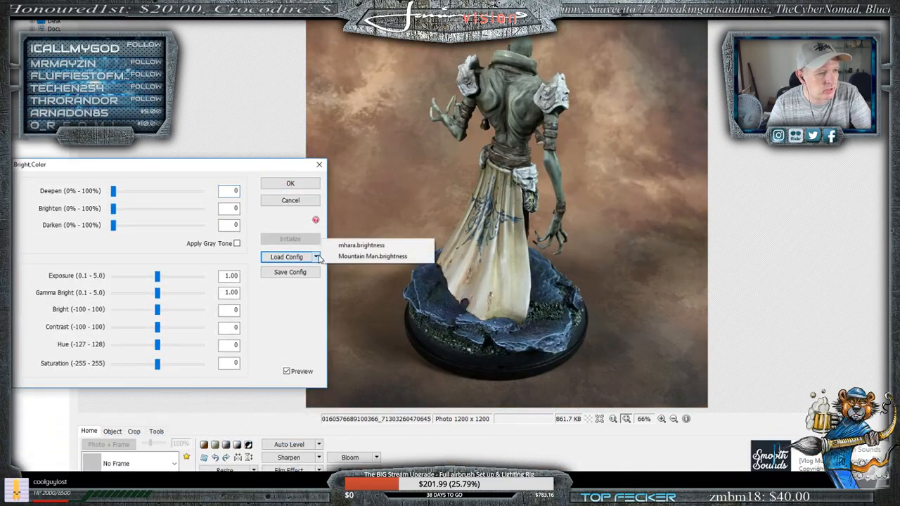
{"action": "left_click", "coordinate": [360, 258]}
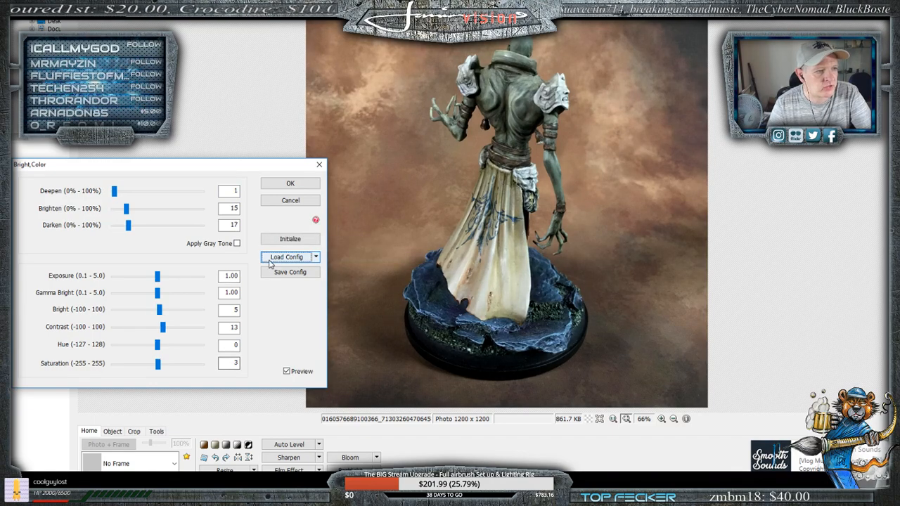
{"action": "left_click", "coordinate": [291, 184]}
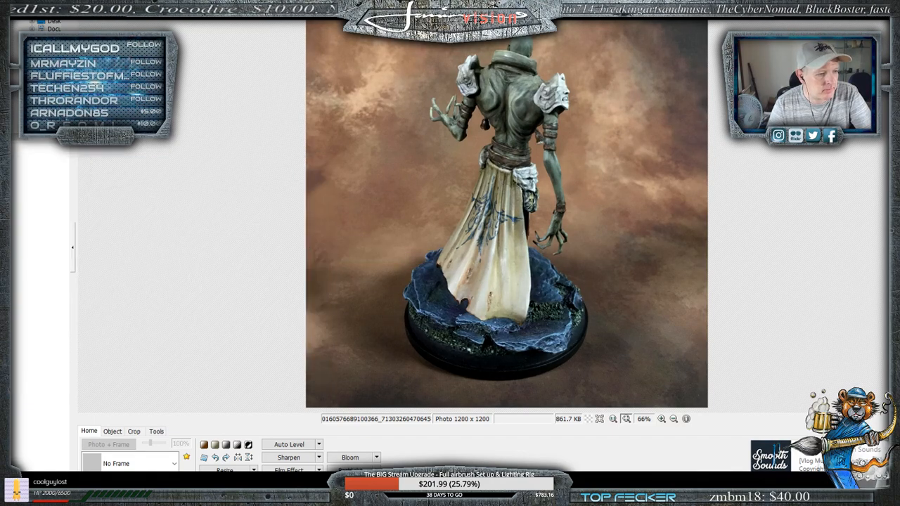
- Apply the "Mountain Man" brightness configuration to the rear side-view photo with the arm and cloak extended
{"action": "left_click", "coordinate": [282, 464]}
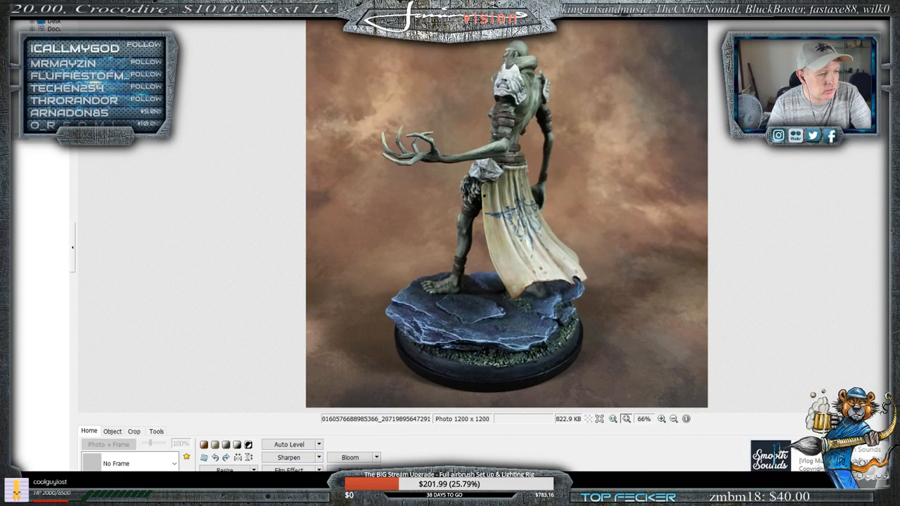
{"action": "left_click", "coordinate": [225, 484]}
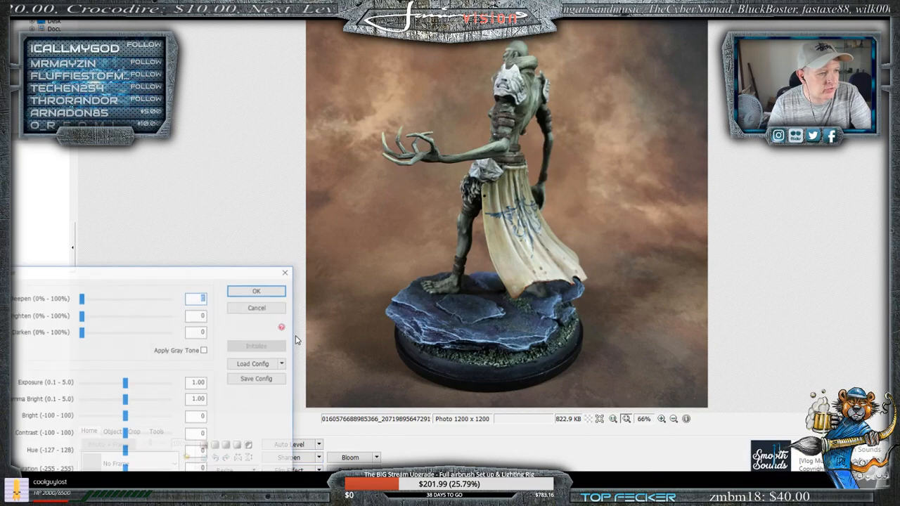
{"action": "left_click", "coordinate": [254, 364]}
{"action": "left_click", "coordinate": [322, 364]}
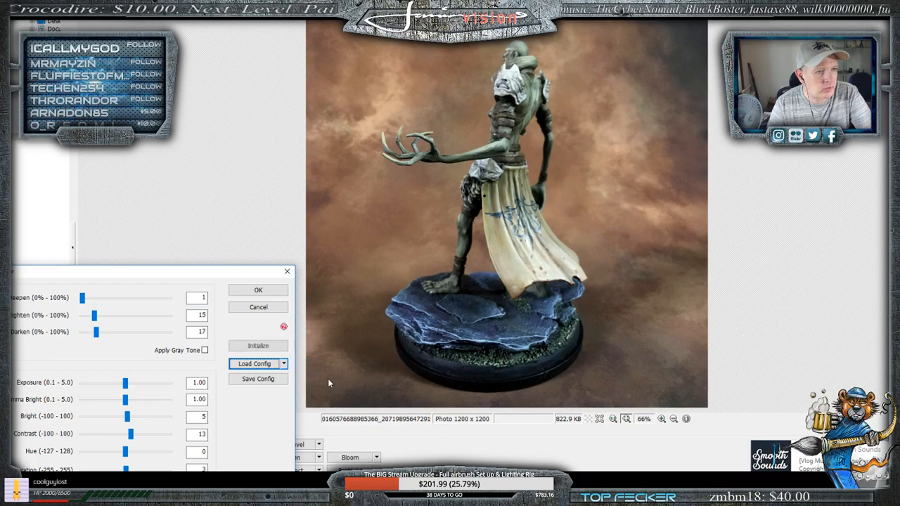
{"action": "left_click", "coordinate": [258, 290]}
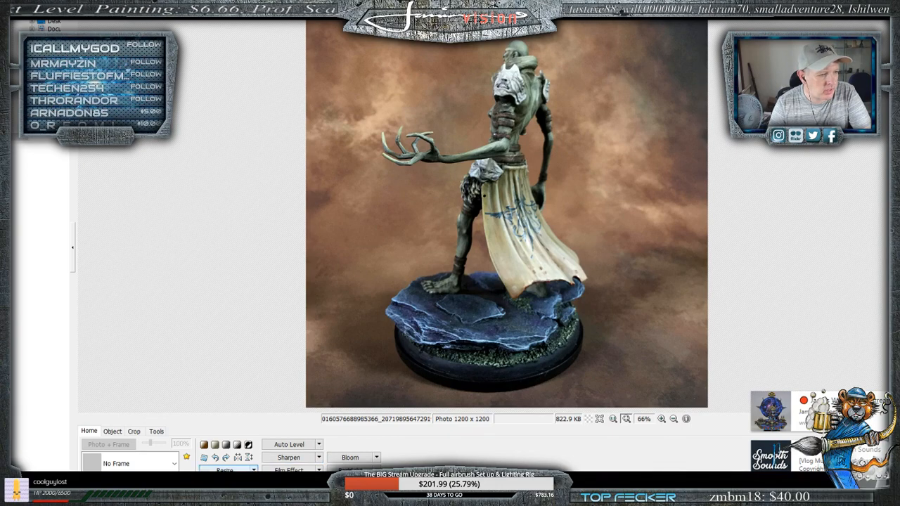
{"action": "left_click", "coordinate": [204, 457]}
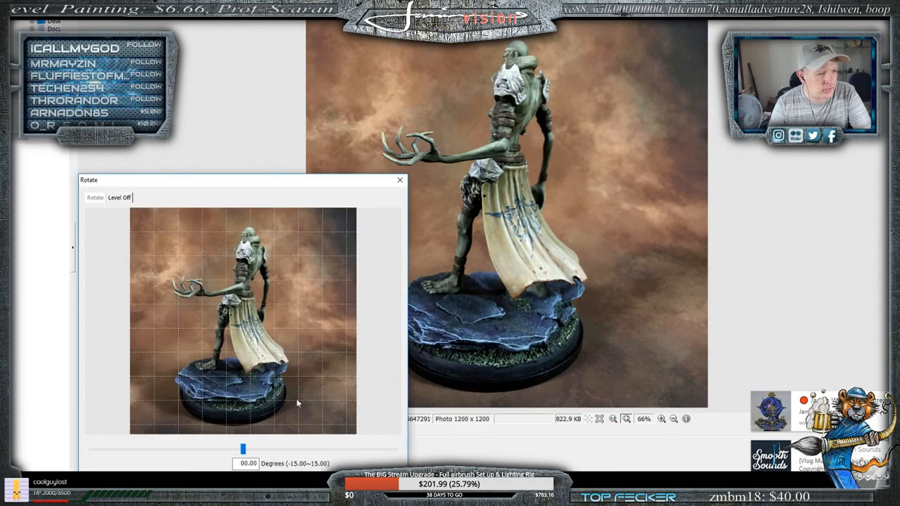
{"action": "left_click_drag", "start_coordinate": [281, 181], "coordinate": [288, 76]}
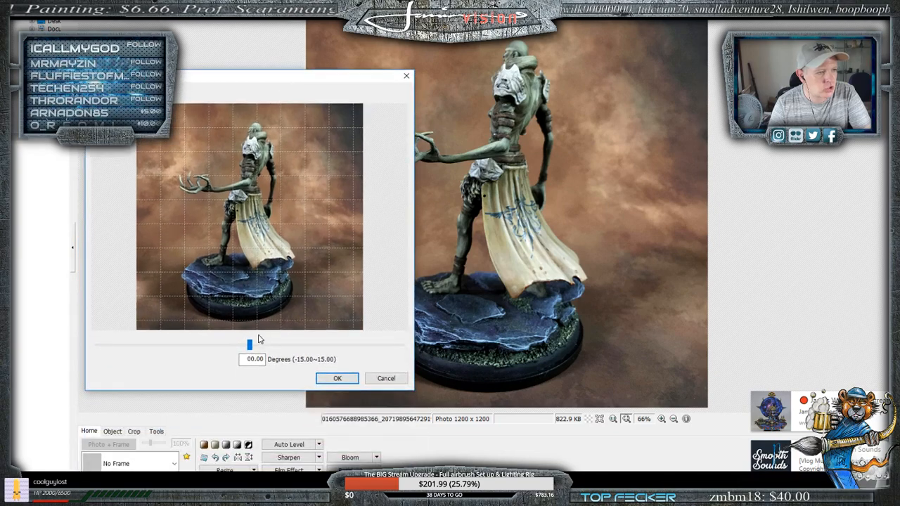
{"action": "left_click_drag", "start_coordinate": [249, 345], "coordinate": [222, 370]}
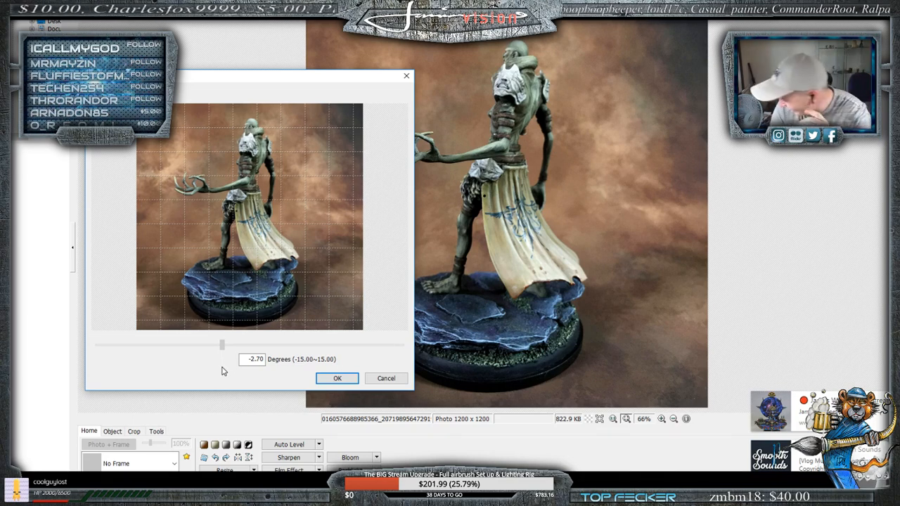
{"action": "left_click_drag", "start_coordinate": [223, 362], "coordinate": [191, 376]}
{"action": "left_click", "coordinate": [386, 378]}
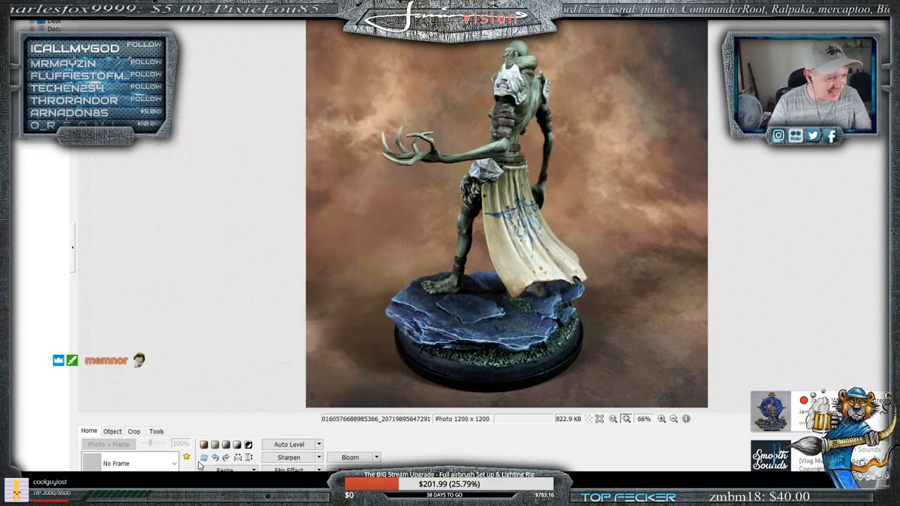
- Level off the rear side-view photo by rotating it slightly counterclockwise
{"action": "left_click", "coordinate": [204, 458]}
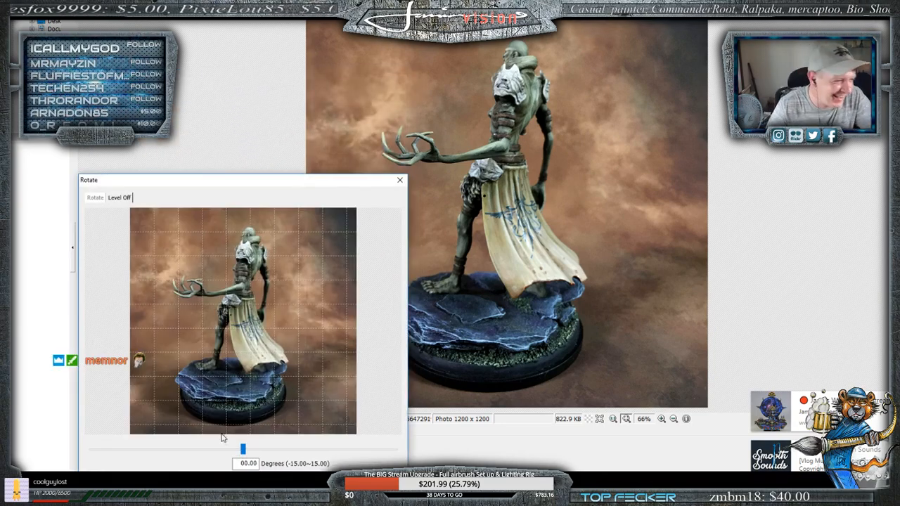
{"action": "left_click_drag", "start_coordinate": [242, 452], "coordinate": [217, 454]}
{"action": "left_click", "coordinate": [221, 489]}
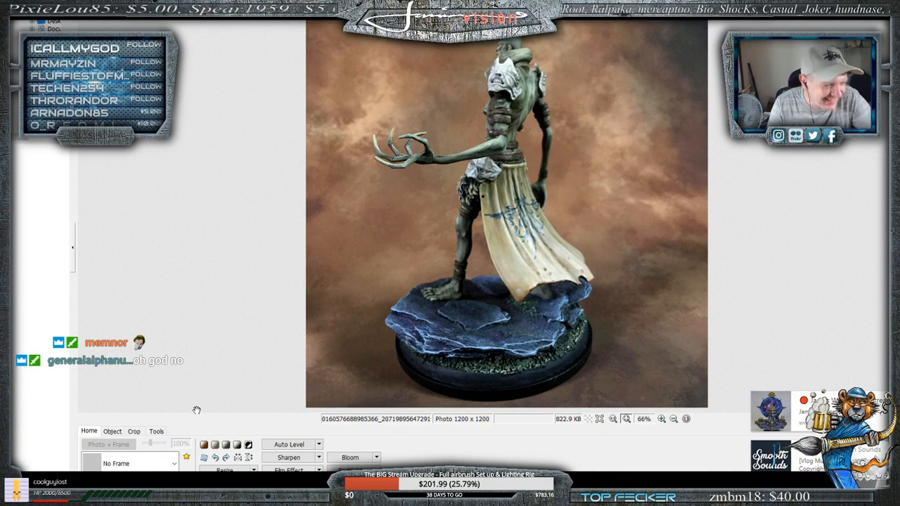
- Apply the "Mountain Man" brightness configuration to the front-view photo of the miniature with its hand outstretched
{"action": "mouse_move", "coordinate": [169, 497]}
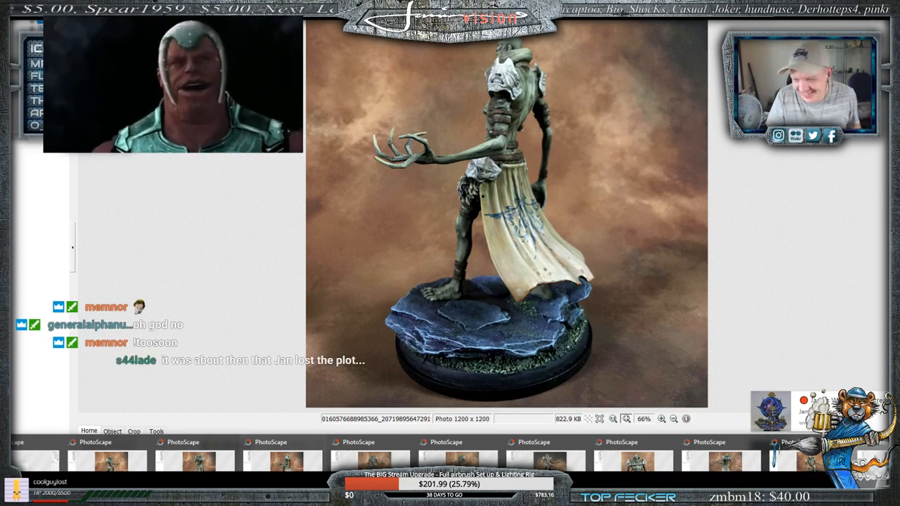
{"action": "left_click", "coordinate": [263, 461]}
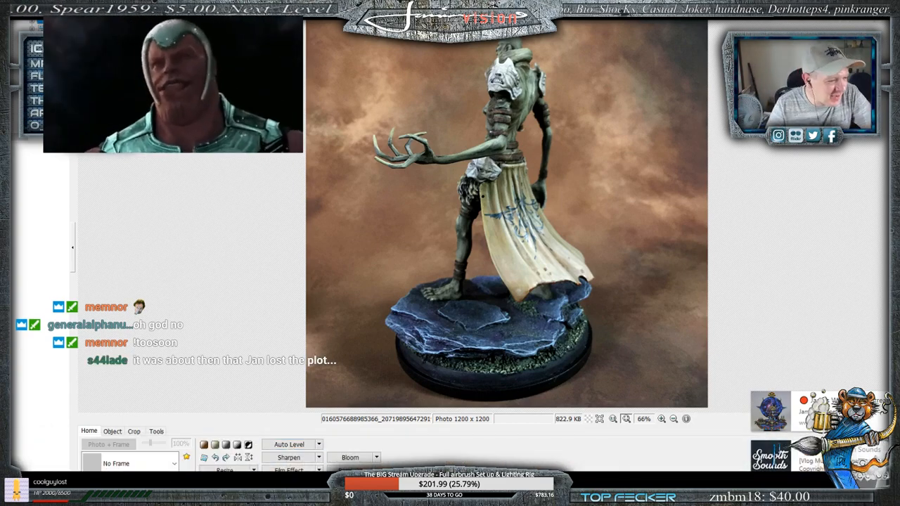
{"action": "mouse_move", "coordinate": [264, 494]}
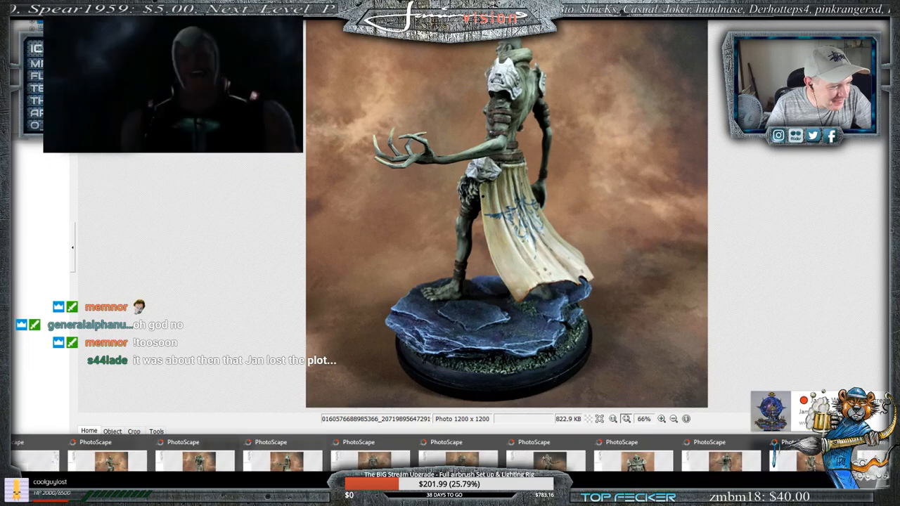
{"action": "left_click", "coordinate": [371, 459]}
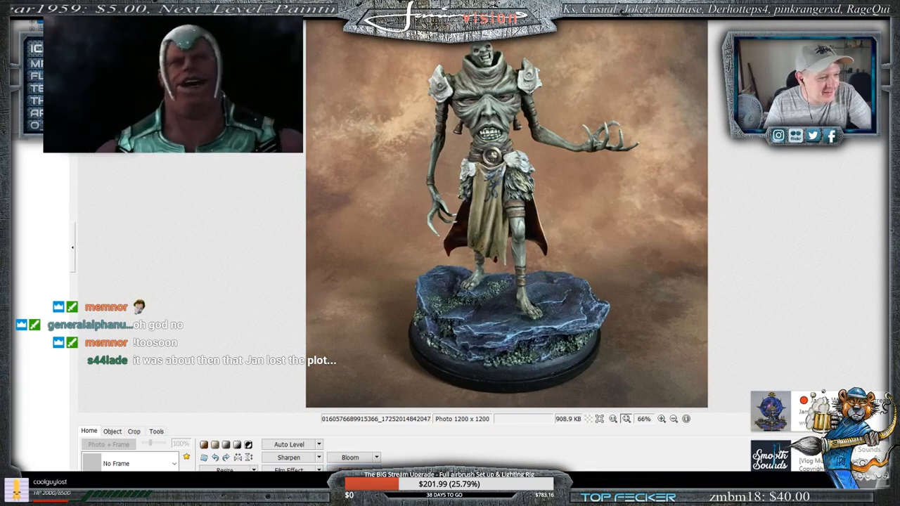
{"action": "left_click", "coordinate": [351, 484]}
{"action": "left_click", "coordinate": [289, 484]}
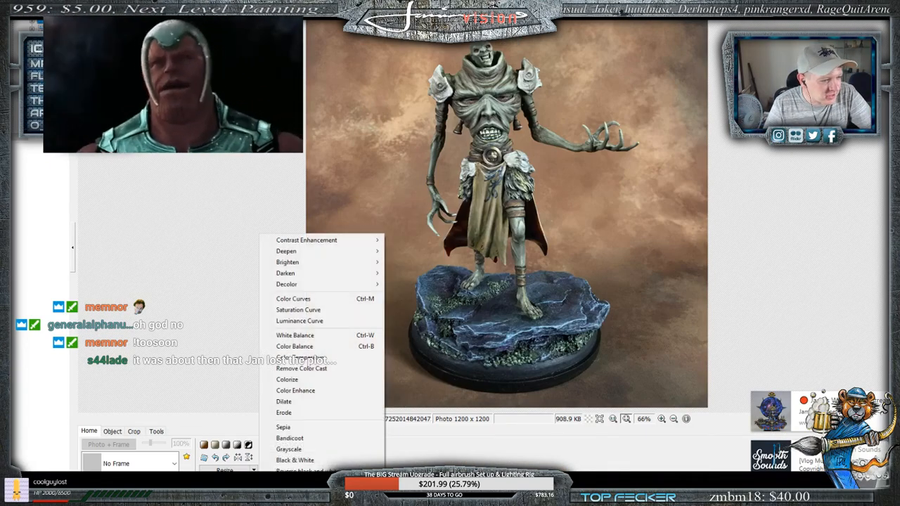
{"action": "left_click", "coordinate": [289, 484]}
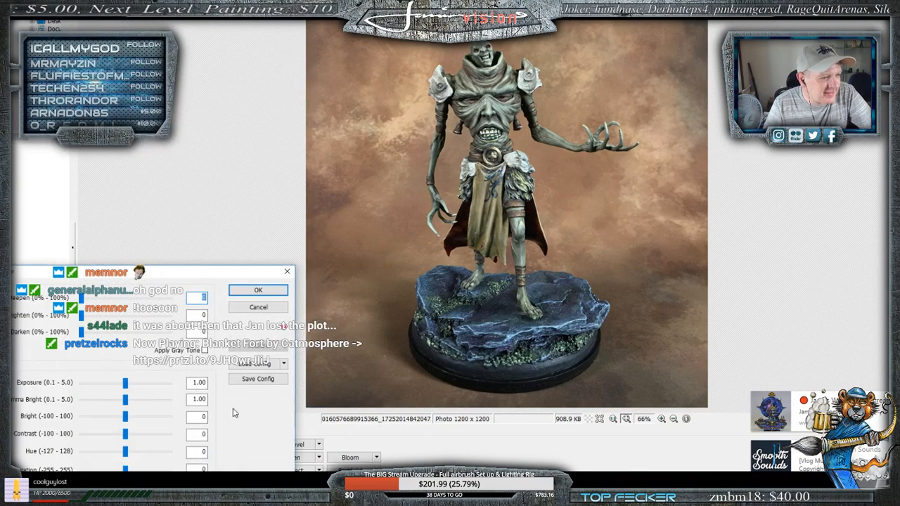
{"action": "left_click", "coordinate": [283, 363]}
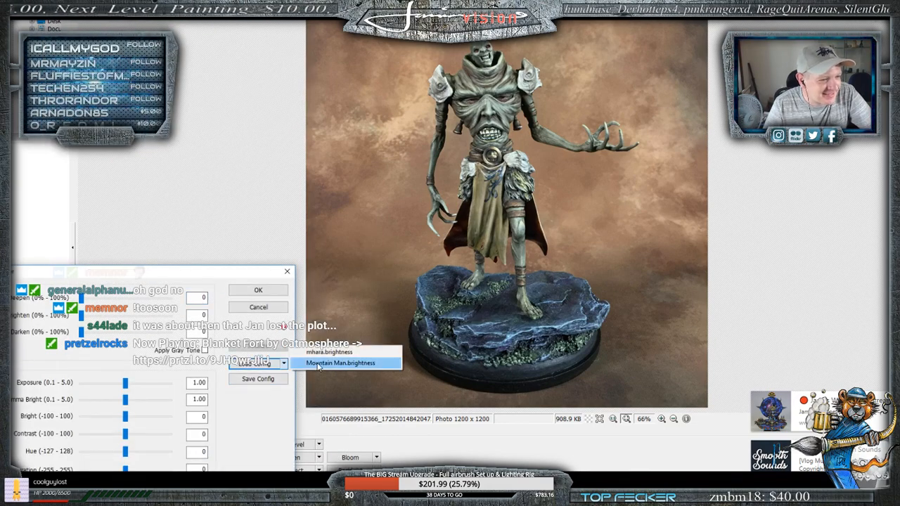
{"action": "left_click", "coordinate": [340, 363]}
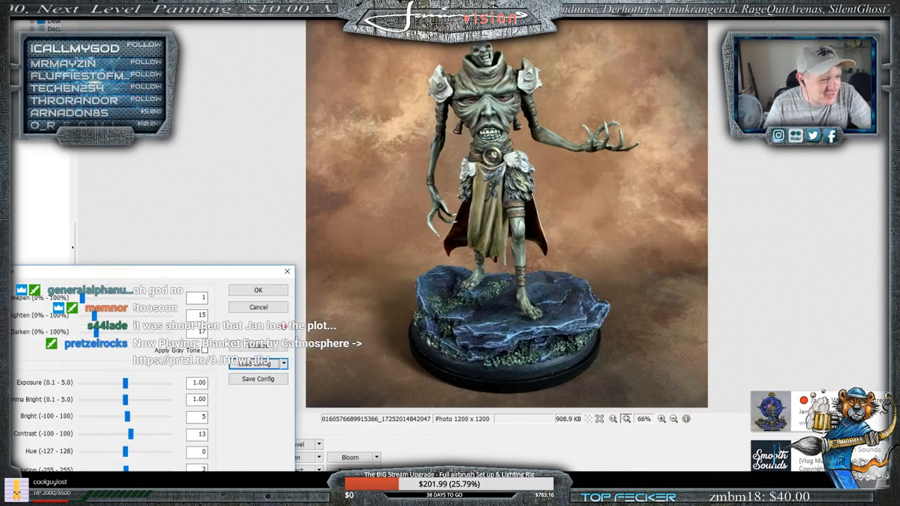
{"action": "left_click", "coordinate": [258, 291]}
- Apply the "Mountain Man" brightness configuration to the photo of the miniature striding forward, turned partly sideways
{"action": "mouse_move", "coordinate": [295, 498]}
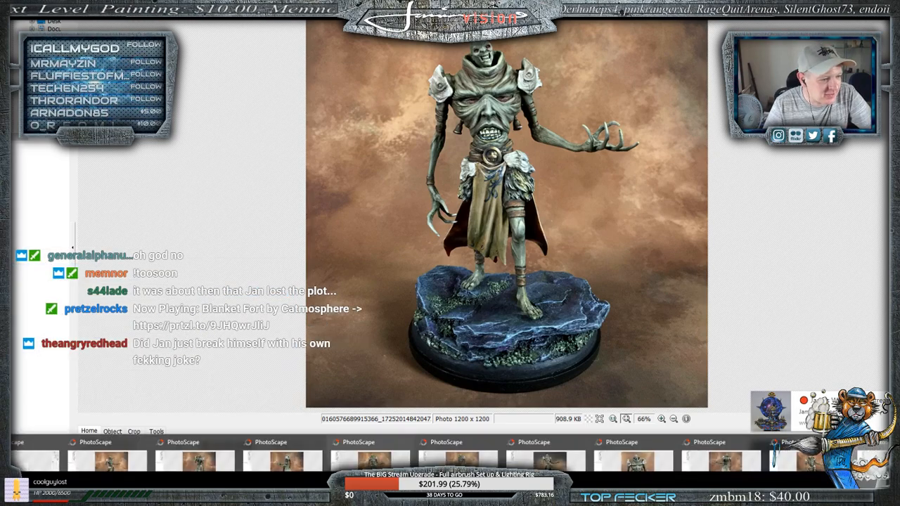
{"action": "left_click", "coordinate": [458, 458]}
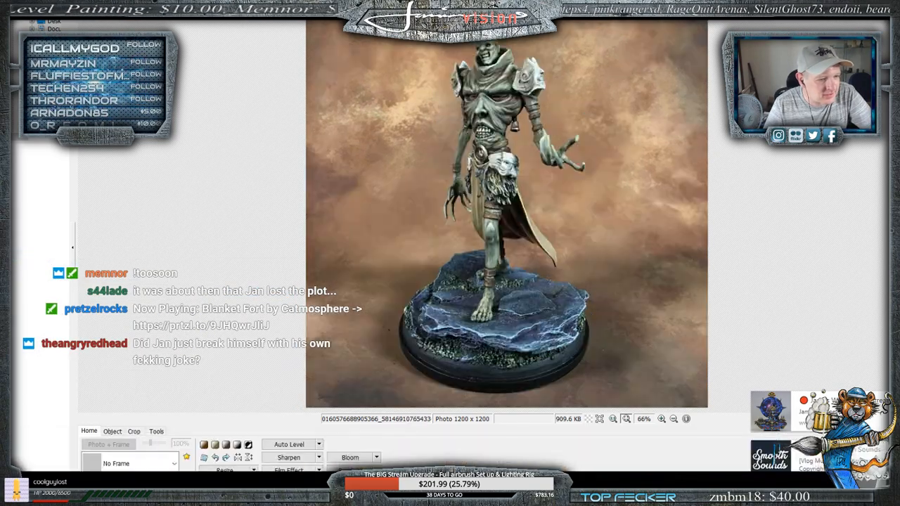
{"action": "left_click", "coordinate": [254, 484]}
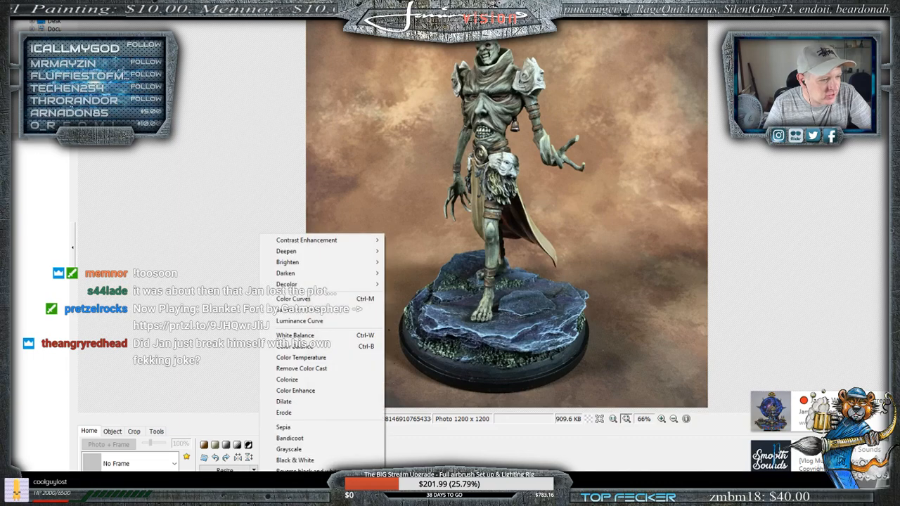
{"action": "left_click", "coordinate": [226, 483]}
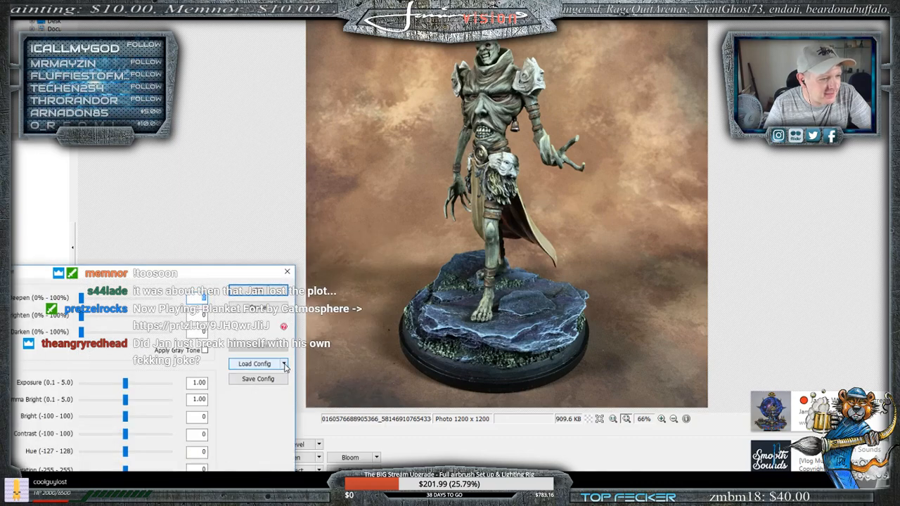
{"action": "left_click", "coordinate": [284, 364]}
{"action": "left_click", "coordinate": [320, 365]}
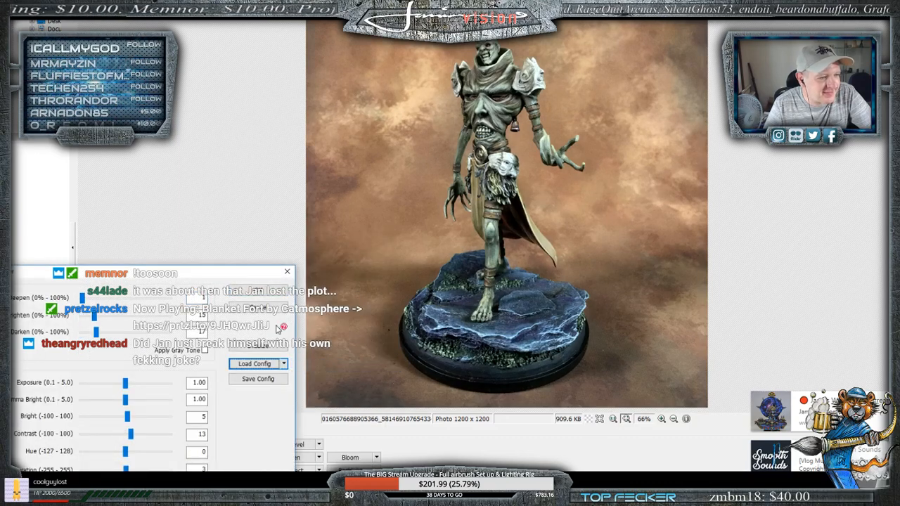
{"action": "left_click", "coordinate": [261, 291]}
- Apply the "Mountain Man" brightness configuration to the eye-level front photo of the miniature with its arm extended over the rocky base
{"action": "mouse_move", "coordinate": [282, 496]}
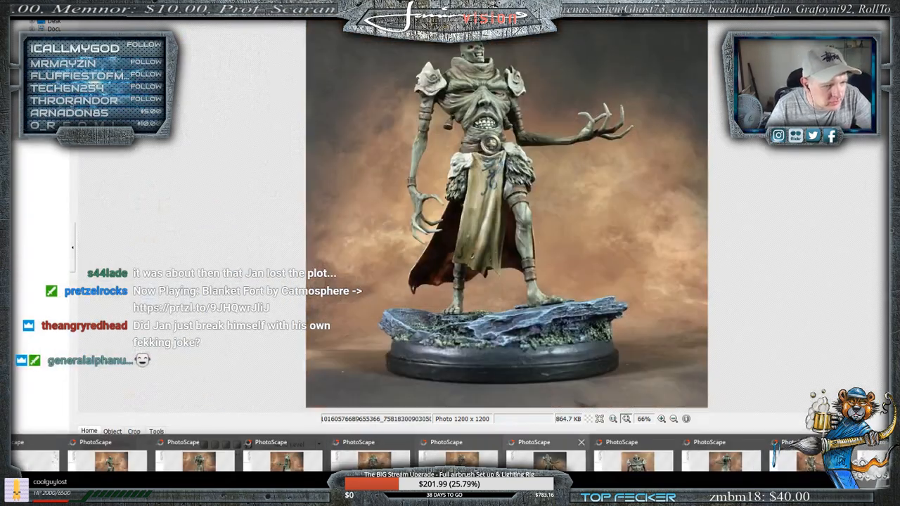
{"action": "left_click", "coordinate": [547, 459]}
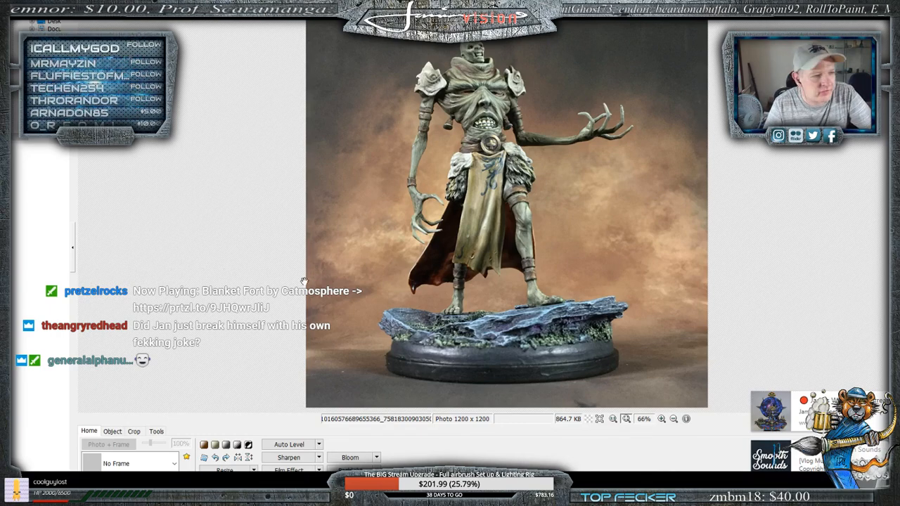
{"action": "left_click", "coordinate": [254, 483]}
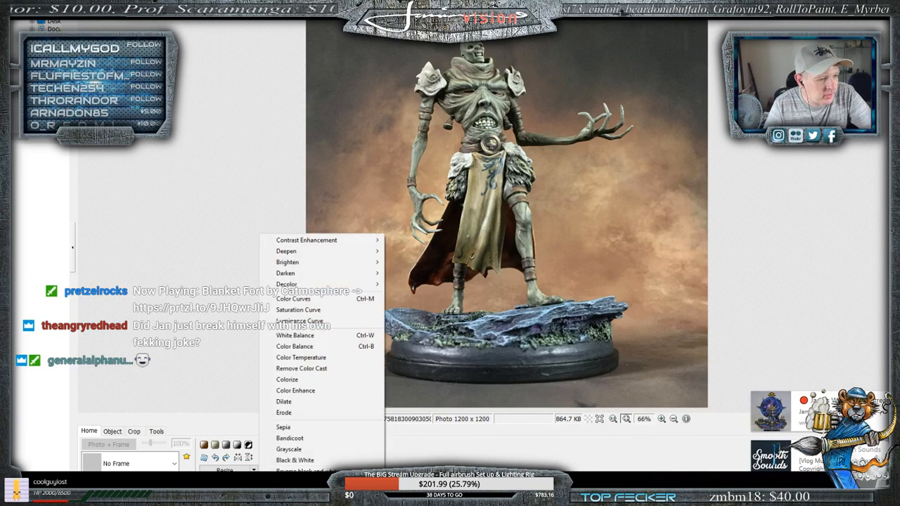
{"action": "left_click", "coordinate": [228, 483]}
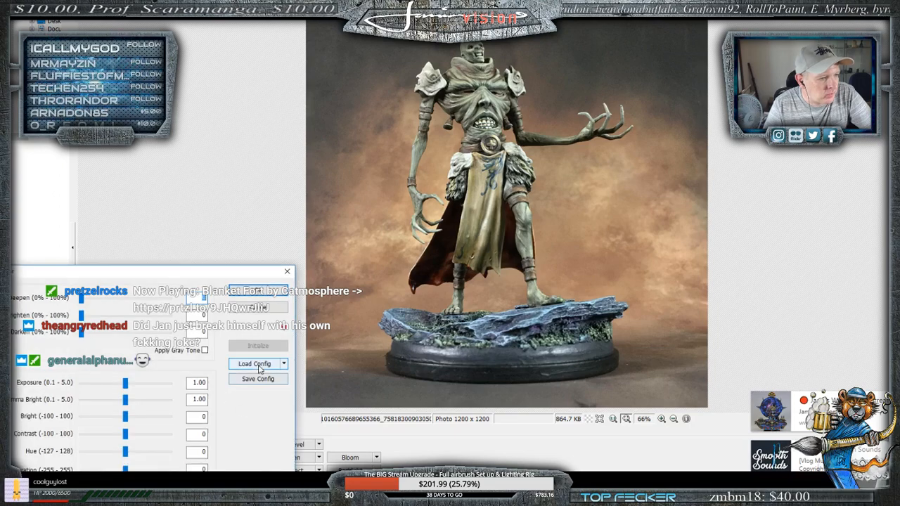
{"action": "left_click", "coordinate": [283, 363]}
{"action": "left_click", "coordinate": [331, 364]}
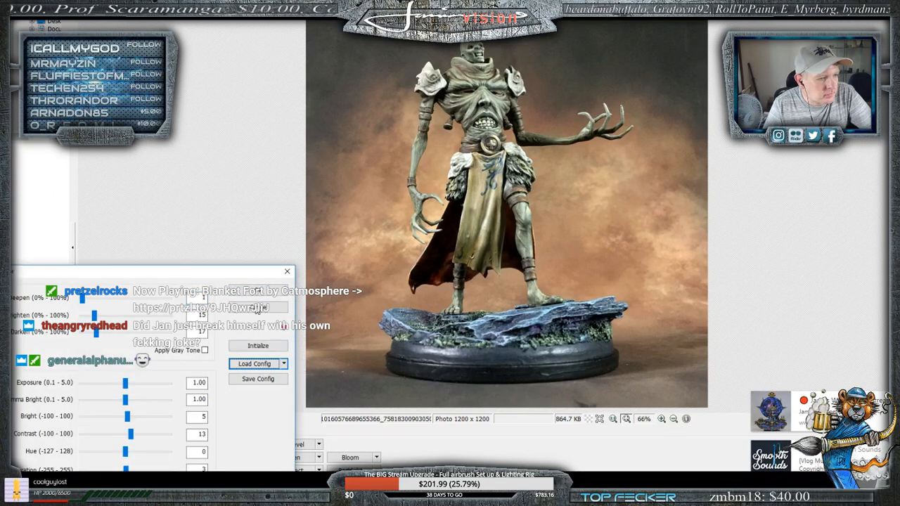
{"action": "left_click", "coordinate": [257, 291]}
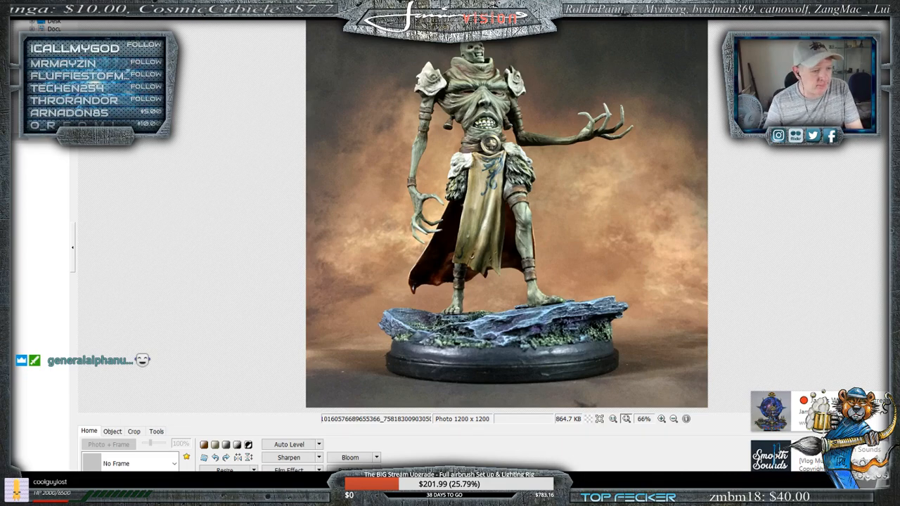
- Bring up the front close-up photo of the miniature's upper body for editing
{"action": "mouse_move", "coordinate": [371, 495]}
{"action": "mouse_move", "coordinate": [460, 460]}
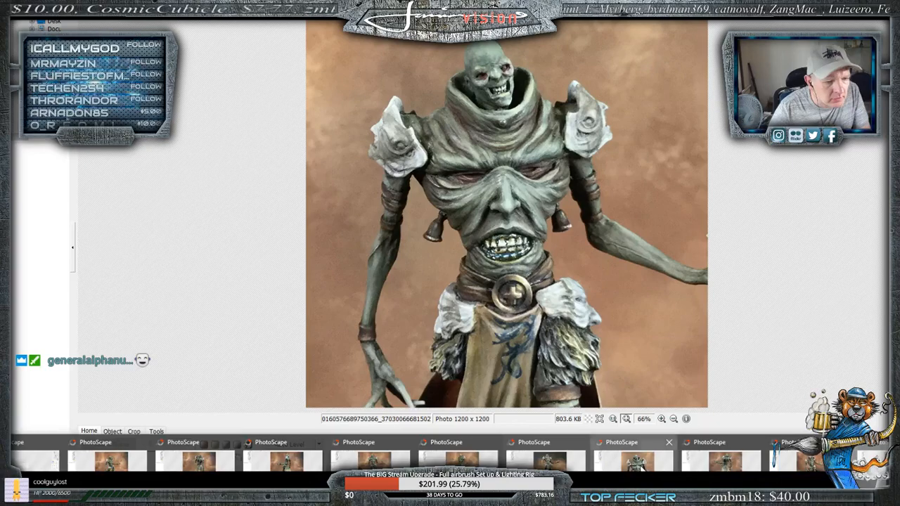
{"action": "left_click", "coordinate": [635, 462]}
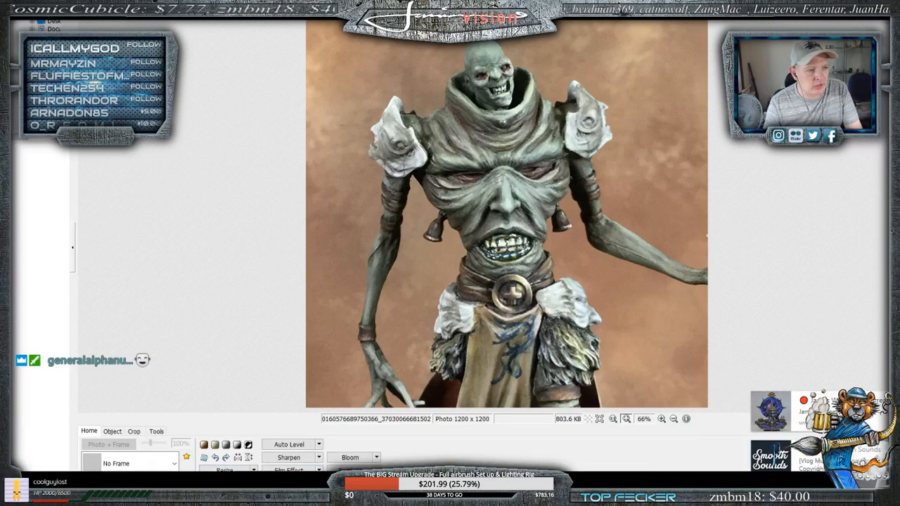
{"action": "left_click", "coordinate": [225, 483]}
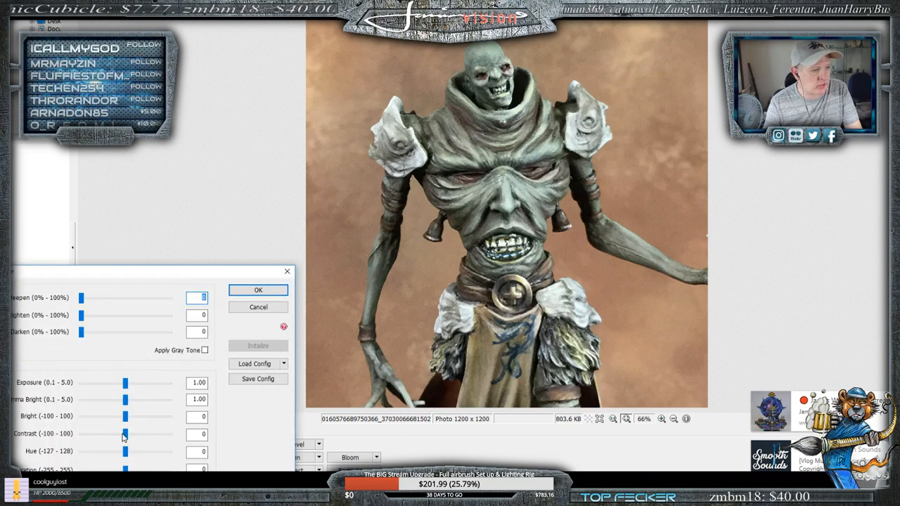
{"action": "left_click_drag", "start_coordinate": [124, 436], "coordinate": [132, 438]}
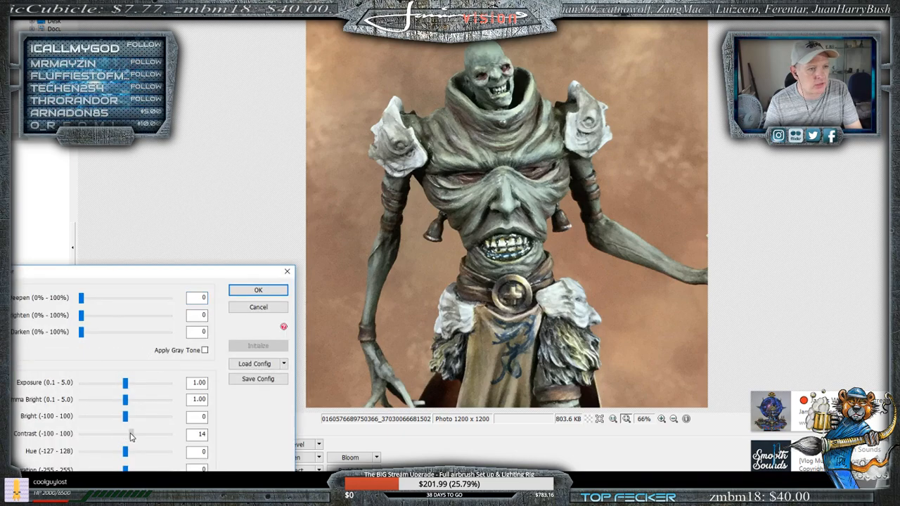
{"action": "left_click", "coordinate": [258, 315]}
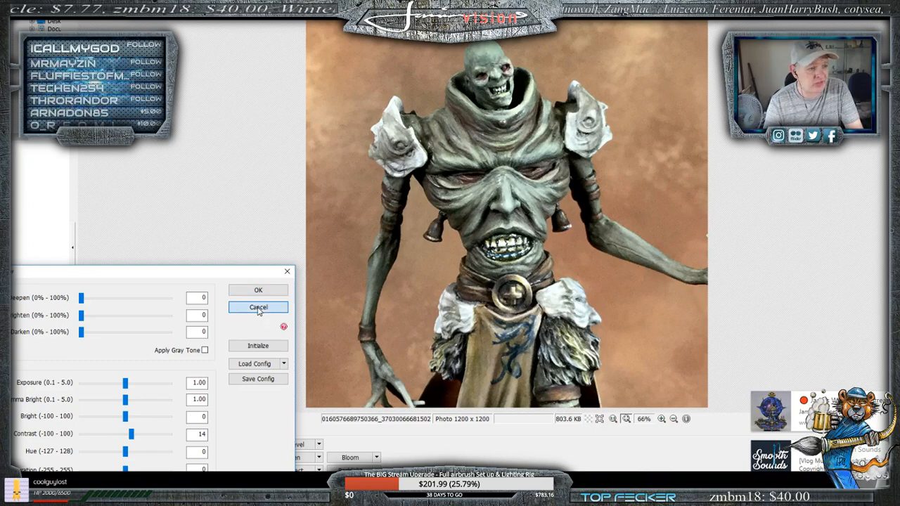
- Apply the "Mountain Man" brightness configuration to the front close-up photo of the miniature's upper body
{"action": "left_click", "coordinate": [253, 483]}
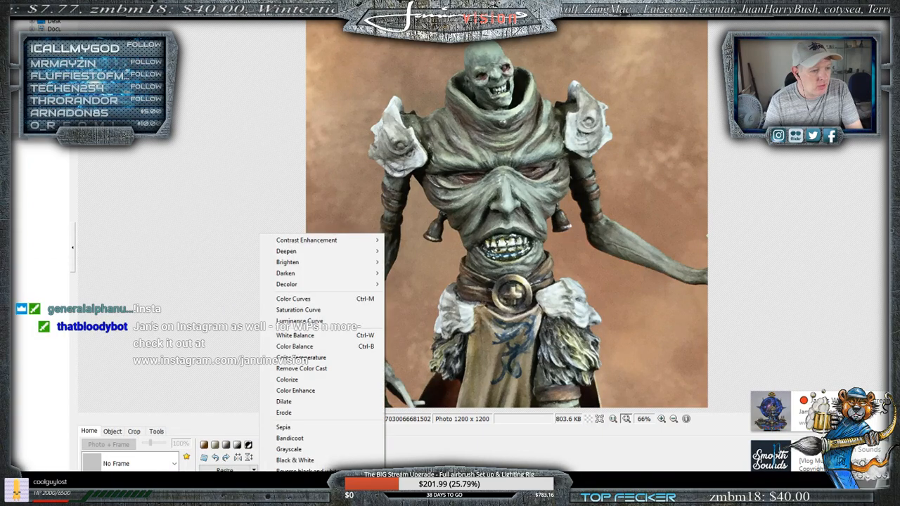
{"action": "left_click", "coordinate": [225, 483]}
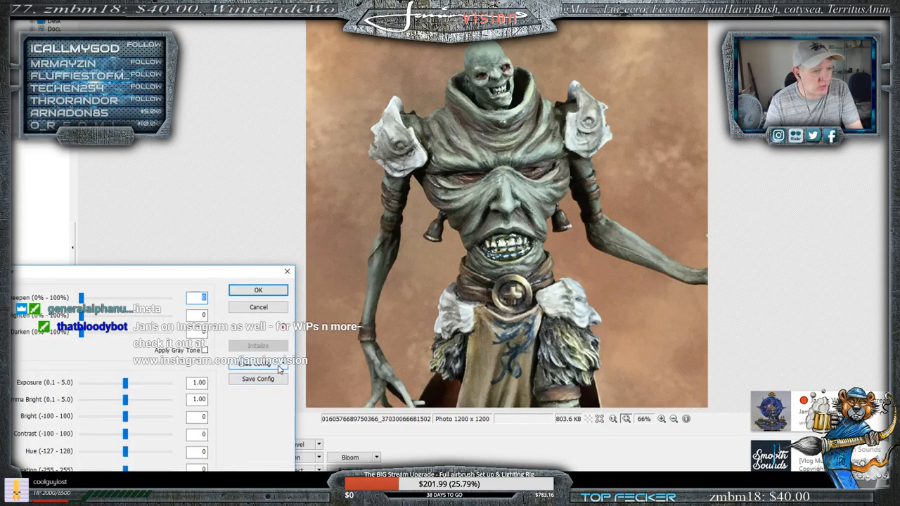
{"action": "left_click", "coordinate": [284, 365]}
{"action": "left_click", "coordinate": [330, 363]}
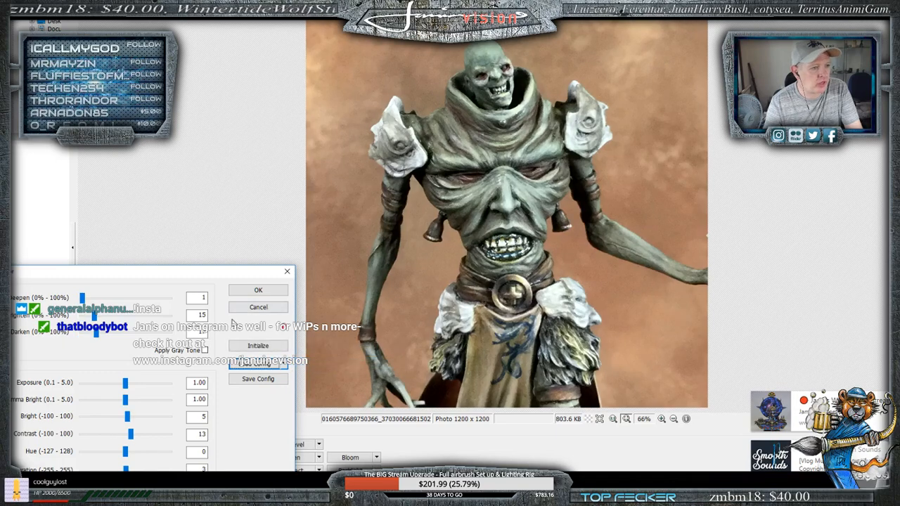
{"action": "left_click", "coordinate": [264, 295]}
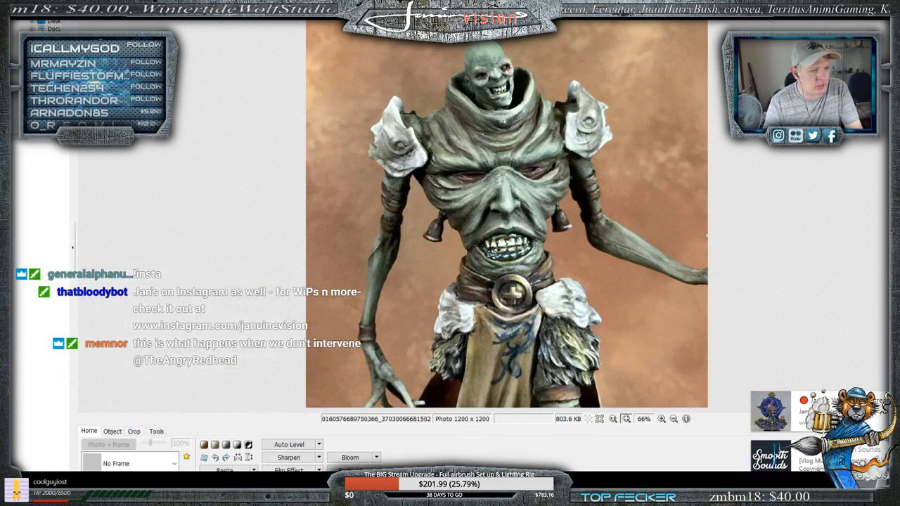
- Apply the "Mountain Man" brightness configuration to the rear-view photo showing the miniature's pale cloak with the blue design
{"action": "mouse_move", "coordinate": [282, 503]}
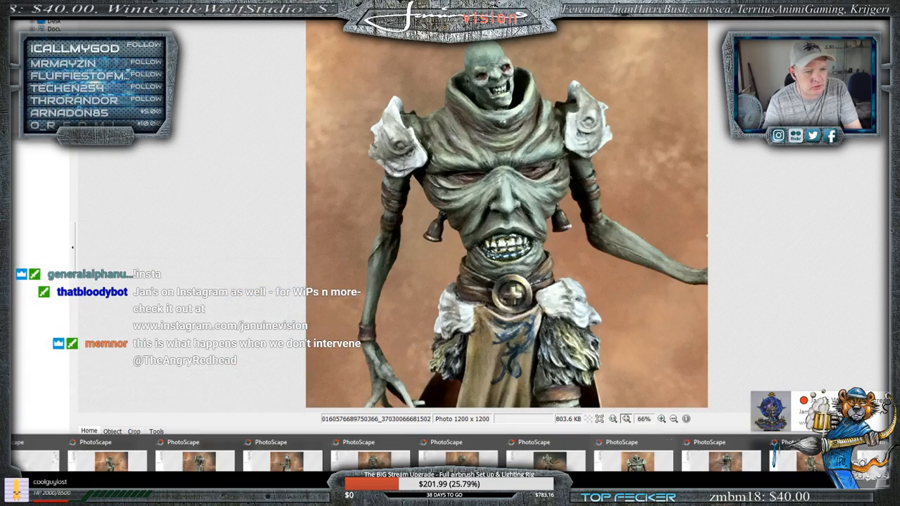
{"action": "left_click", "coordinate": [633, 458]}
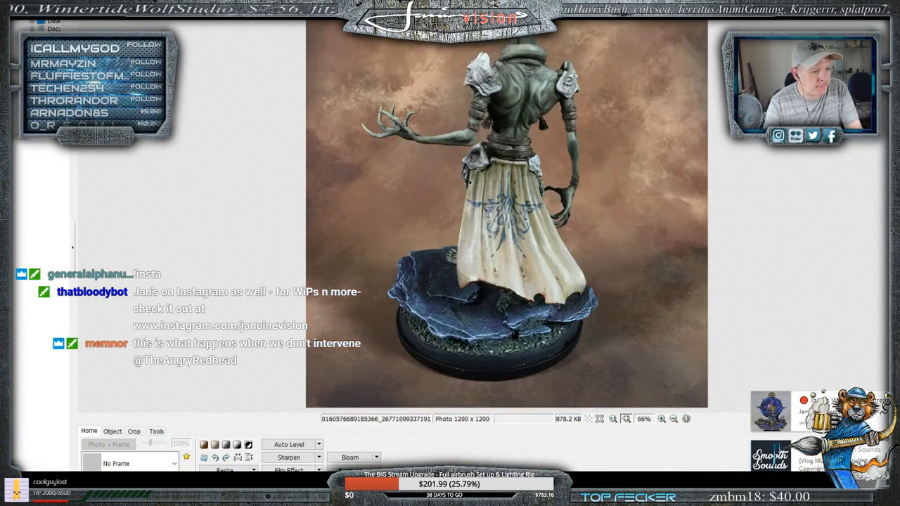
{"action": "left_click", "coordinate": [254, 483]}
{"action": "left_click", "coordinate": [225, 483]}
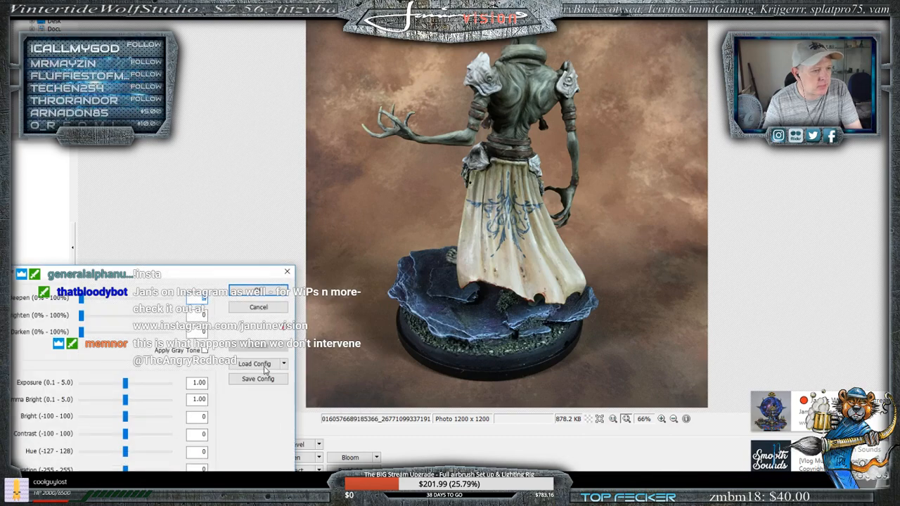
{"action": "left_click", "coordinate": [284, 365]}
{"action": "left_click", "coordinate": [308, 365]}
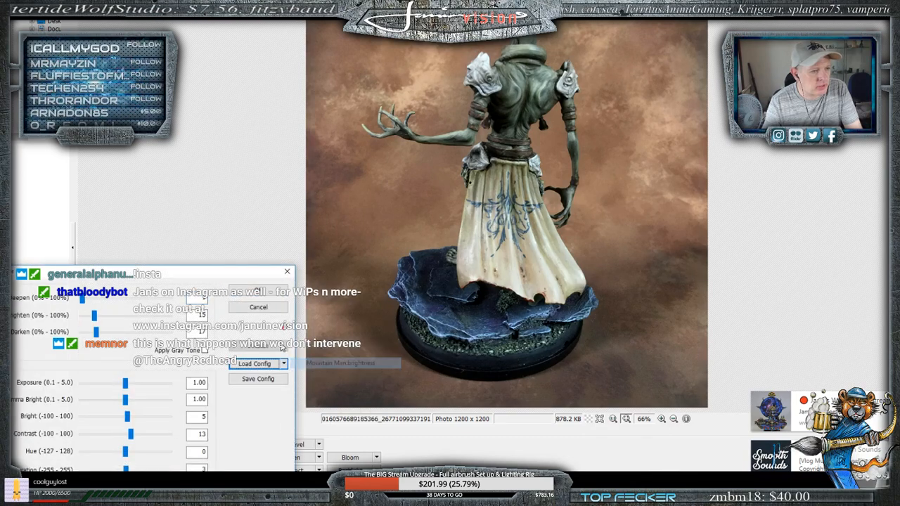
{"action": "left_click", "coordinate": [263, 289]}
- Apply the "Mountain Man" brightness configuration to the high-angle front photo of the miniature on its rocky base
{"action": "mouse_move", "coordinate": [376, 500]}
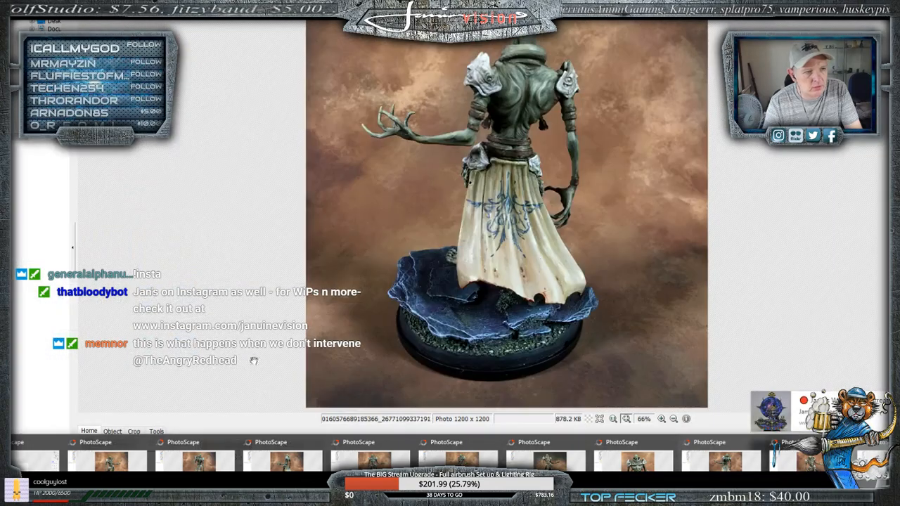
{"action": "left_click", "coordinate": [720, 460]}
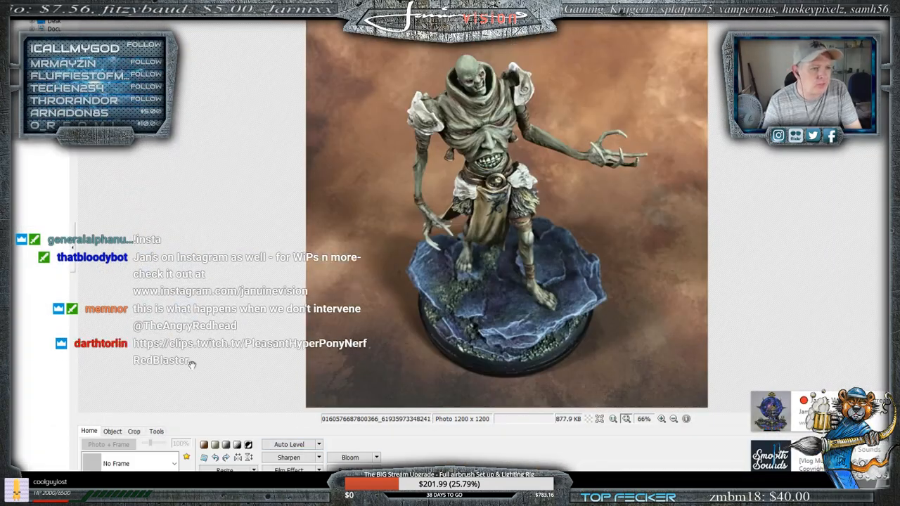
{"action": "left_click", "coordinate": [225, 484]}
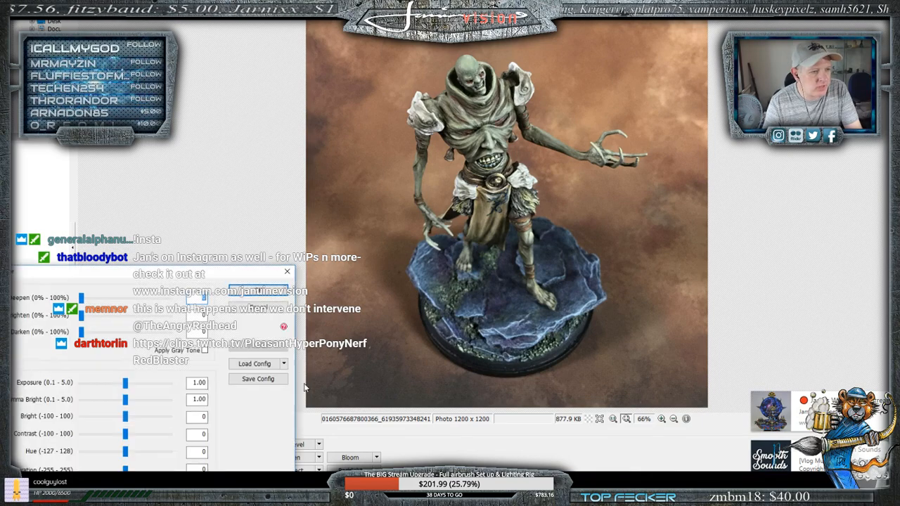
{"action": "left_click", "coordinate": [285, 364]}
{"action": "left_click", "coordinate": [343, 365]}
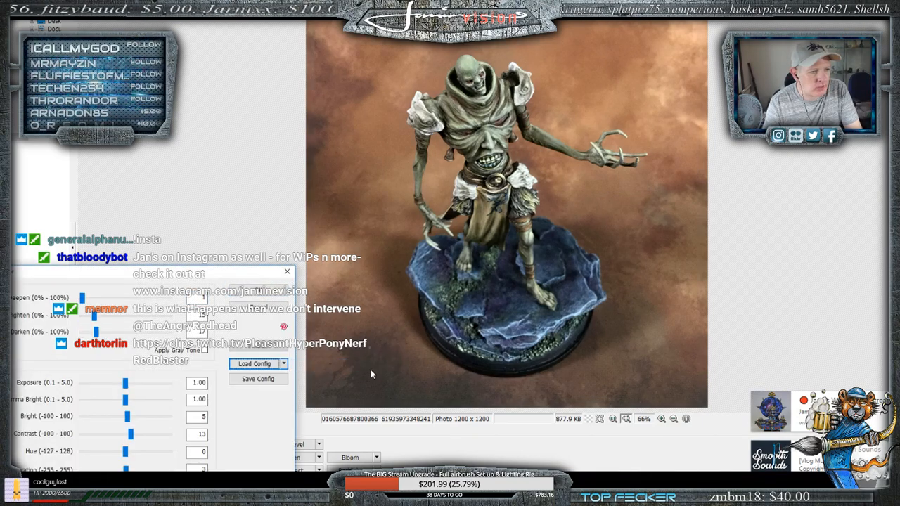
{"action": "left_click", "coordinate": [263, 291]}
- Apply the "Mountain Man" brightness configuration to the angled close-up photo of the miniature's upper body and sharpen it at level 5
{"action": "mouse_move", "coordinate": [450, 496]}
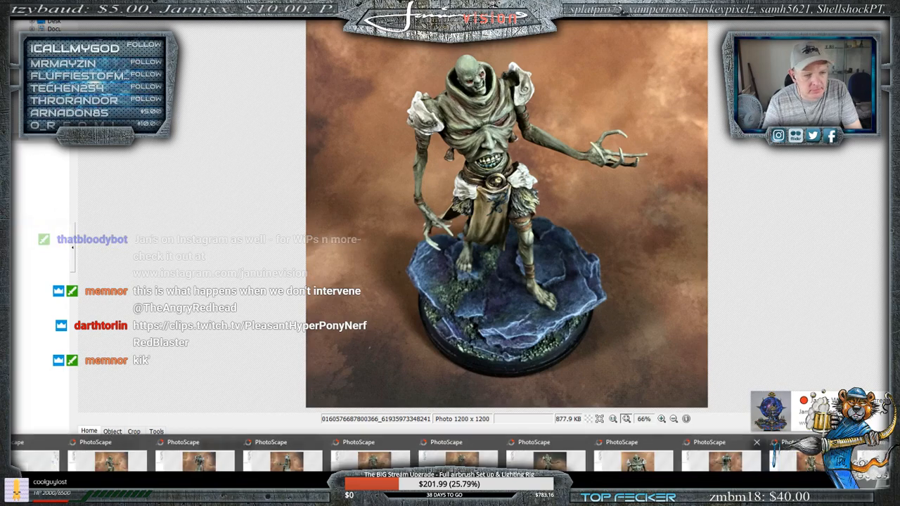
{"action": "left_click", "coordinate": [774, 454]}
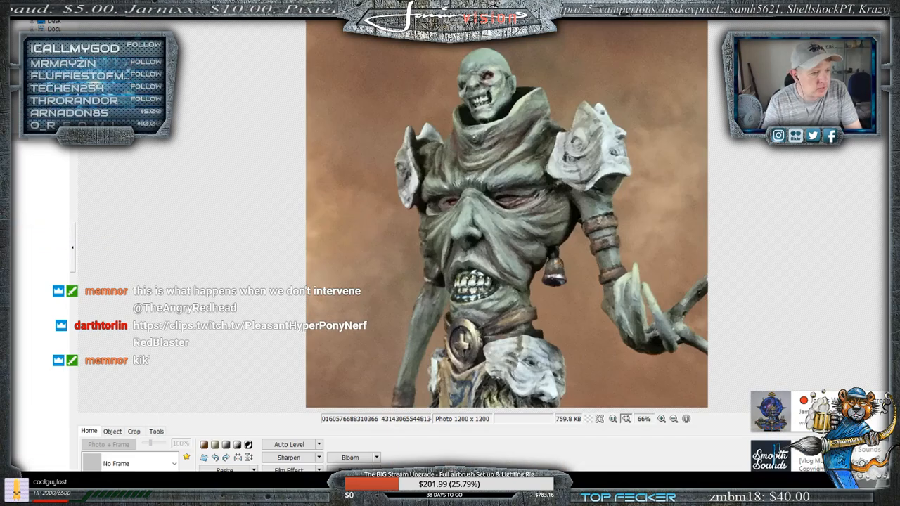
{"action": "left_click", "coordinate": [225, 484]}
{"action": "left_click", "coordinate": [284, 365]}
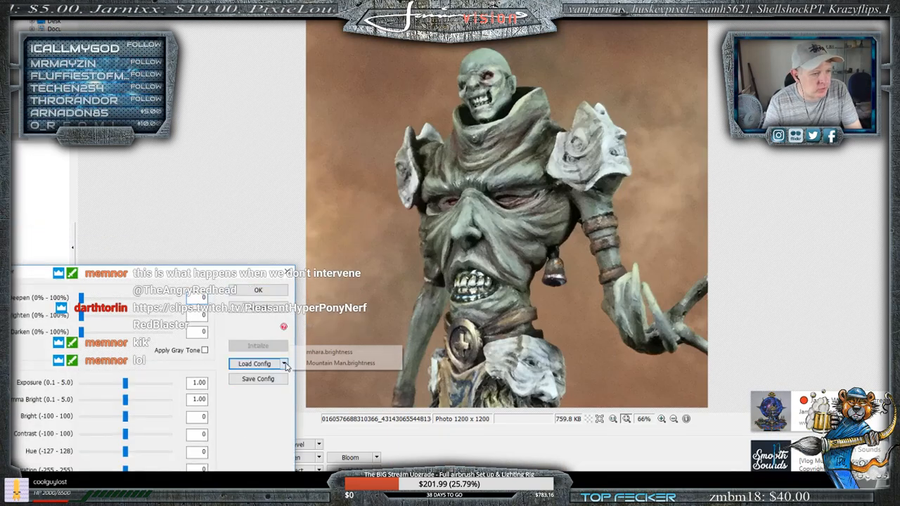
{"action": "left_click", "coordinate": [321, 364]}
{"action": "left_click", "coordinate": [261, 290]}
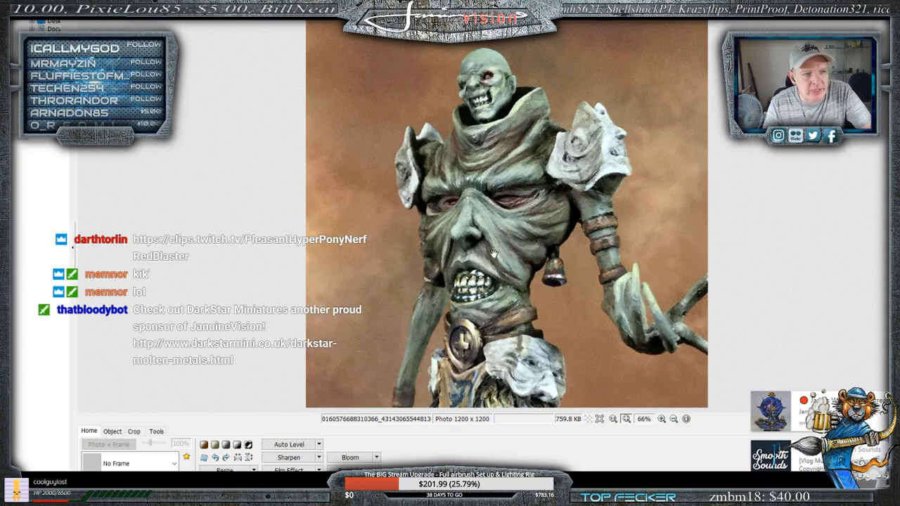
{"action": "left_click", "coordinate": [320, 458]}
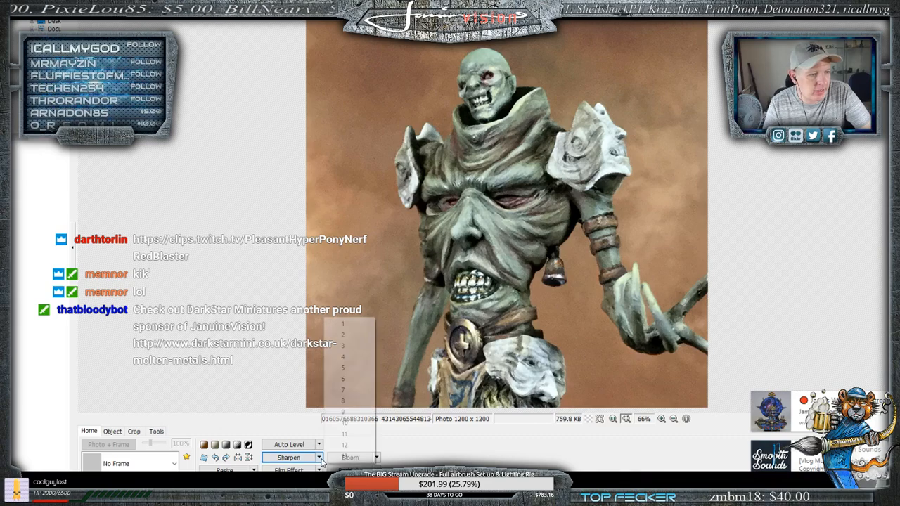
{"action": "left_click", "coordinate": [344, 371]}
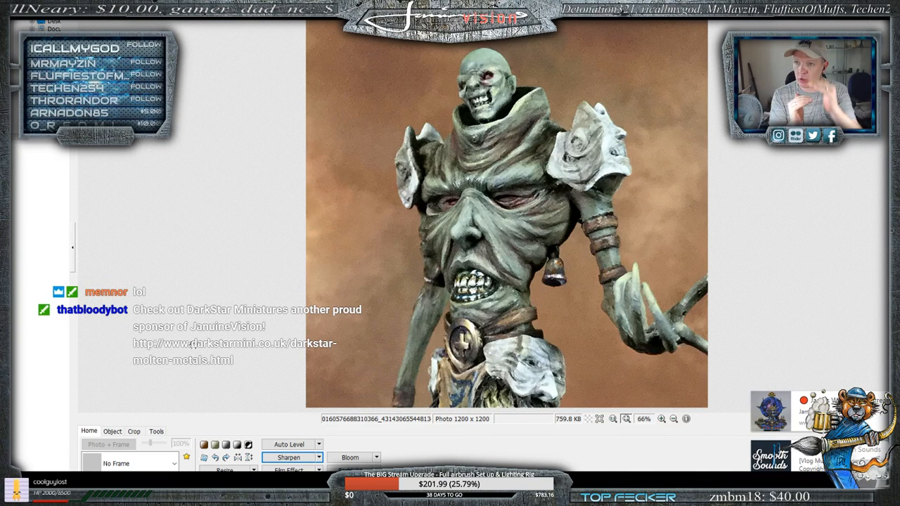
- On the enlarged collage page, choose the layout with one wide photo above two equal square photos and set the page width to 1200
{"action": "mouse_move", "coordinate": [149, 490]}
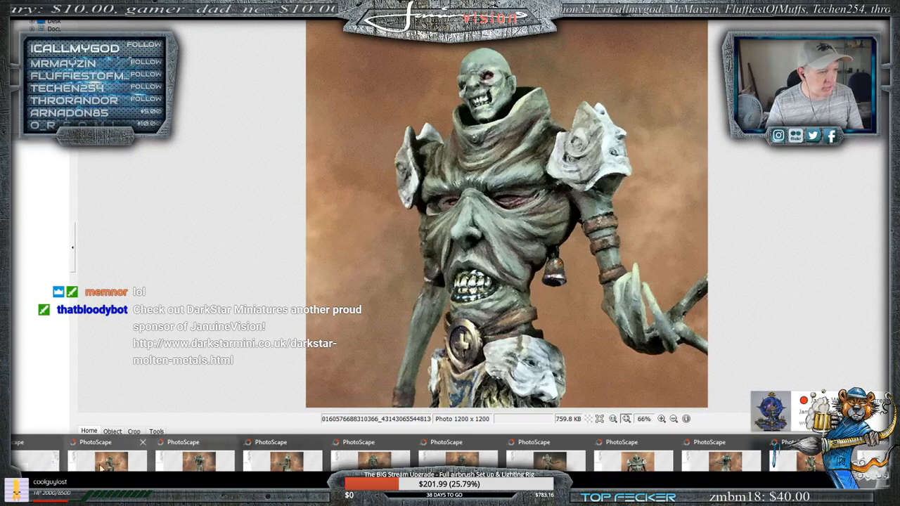
{"action": "left_click", "coordinate": [148, 462]}
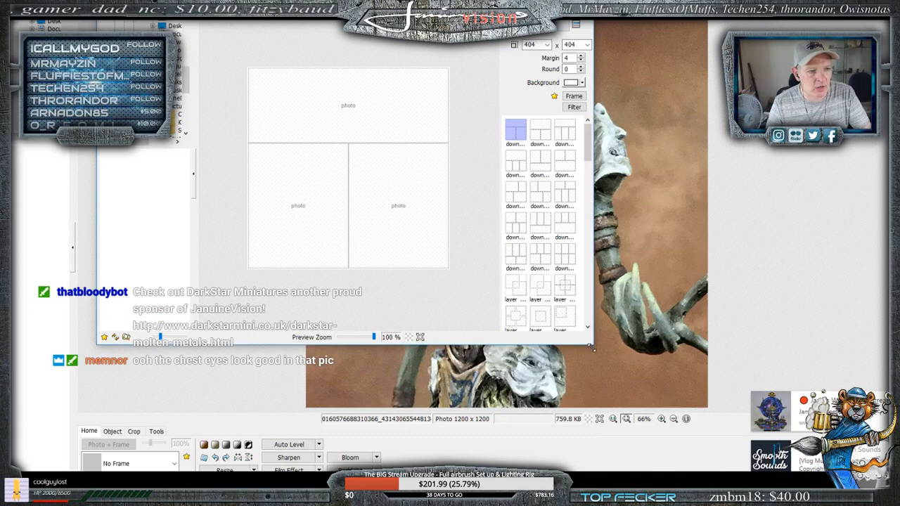
{"action": "left_click_drag", "start_coordinate": [589, 341], "coordinate": [698, 457]}
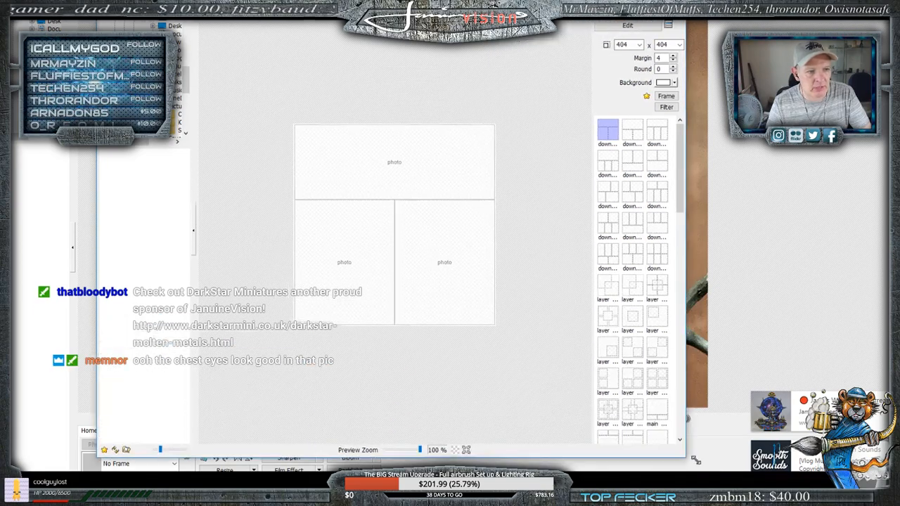
{"action": "left_click", "coordinate": [642, 135]}
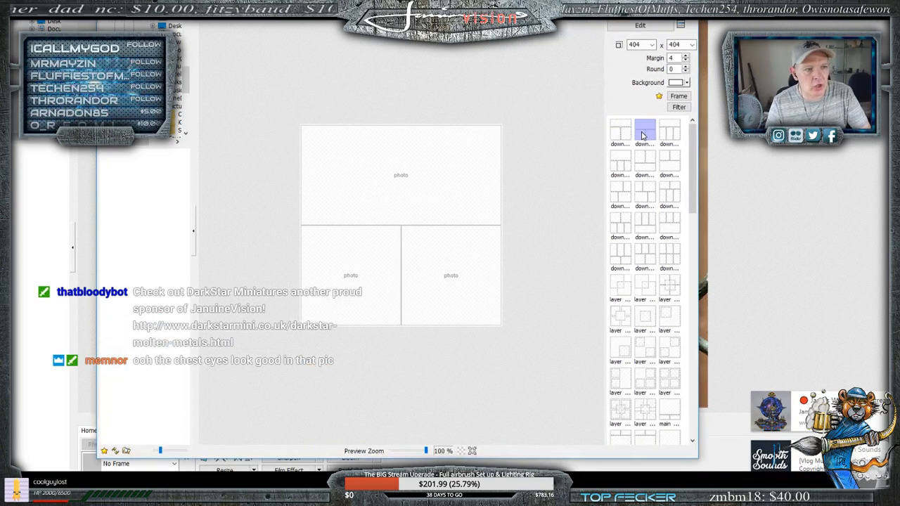
{"action": "left_click", "coordinate": [652, 44]}
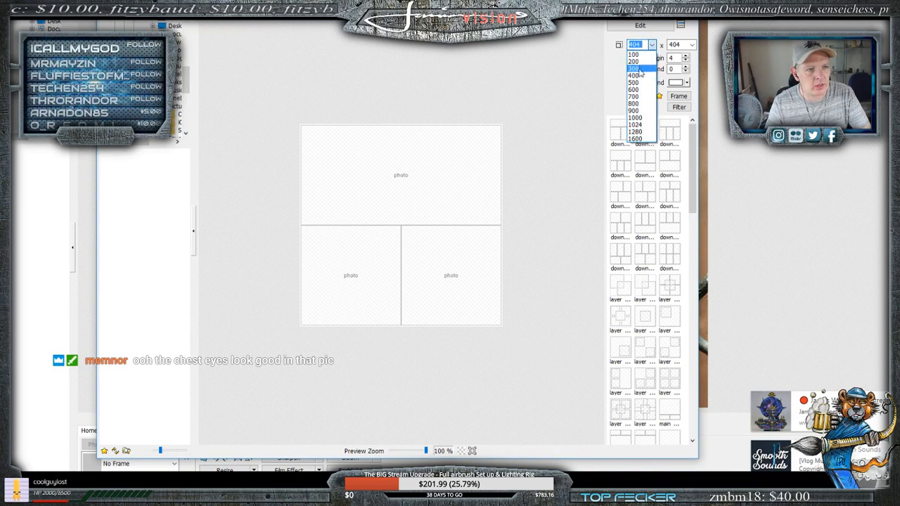
{"action": "type", "text": "1200"}
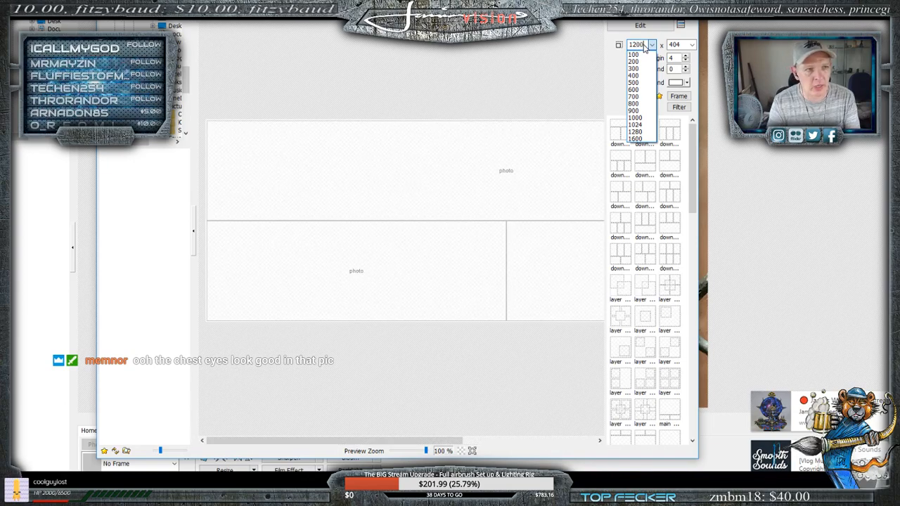
- Set the collage page's height to 1200 so it is square and change its background color to black
{"action": "key", "text": "Return"}
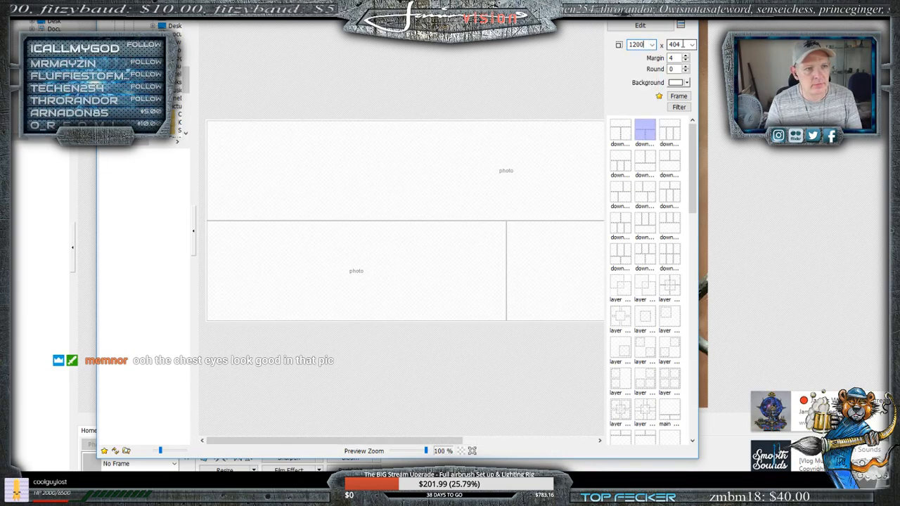
{"action": "left_click", "coordinate": [692, 47]}
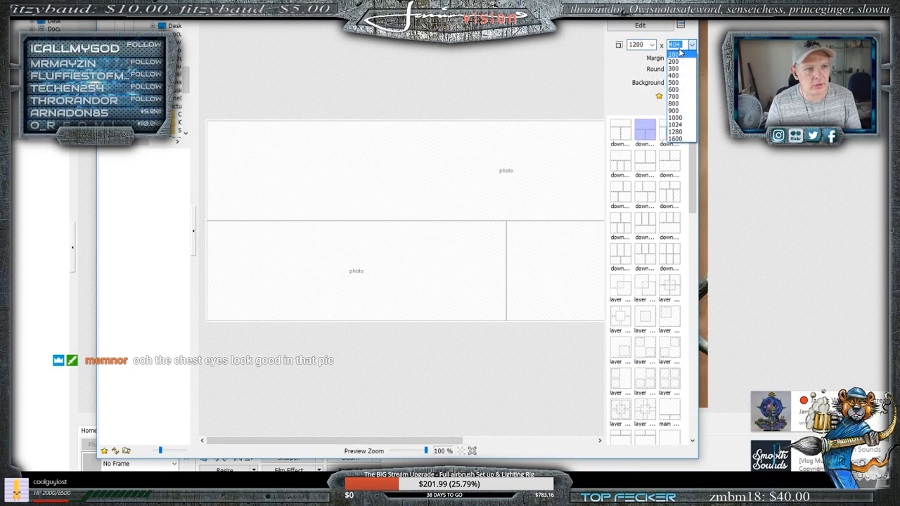
{"action": "type", "text": "1200"}
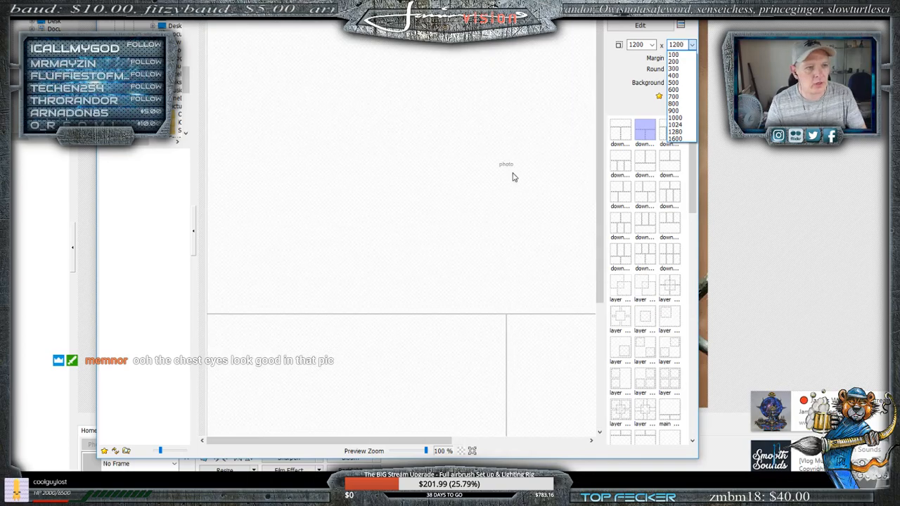
{"action": "key", "text": "Return"}
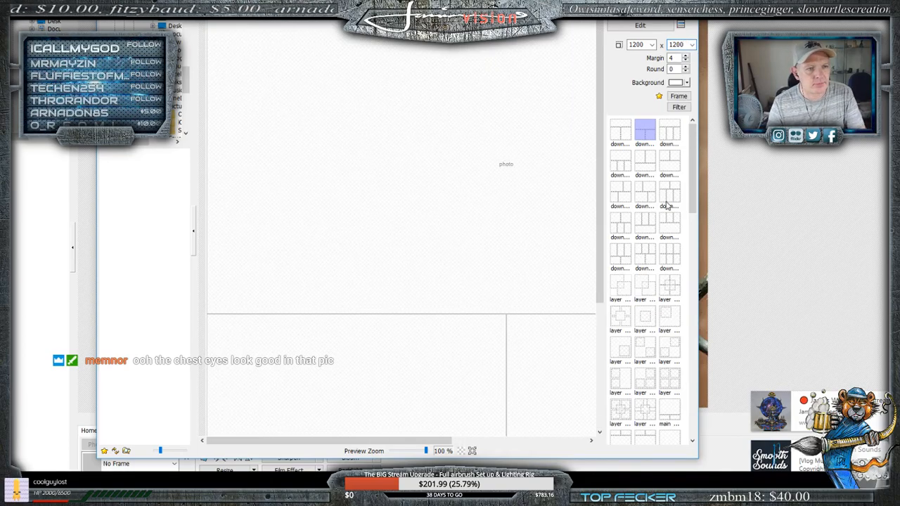
{"action": "left_click", "coordinate": [686, 83]}
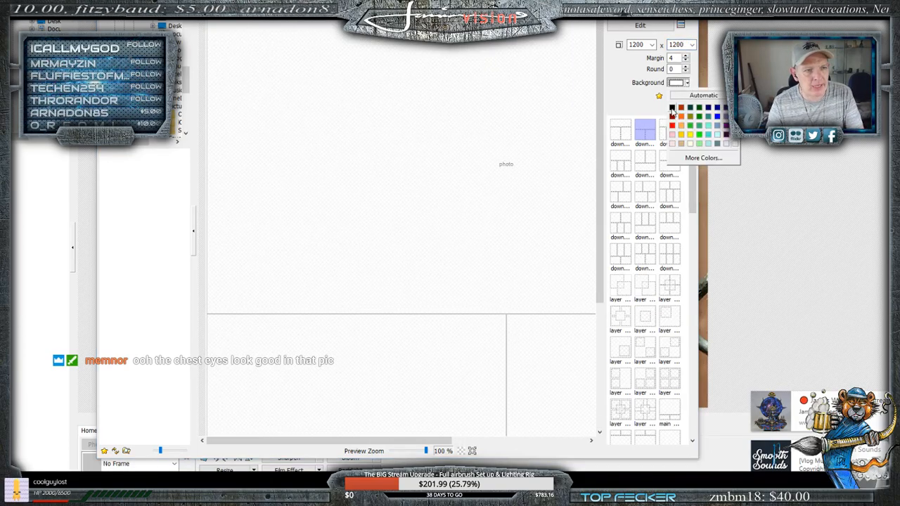
{"action": "left_click", "coordinate": [671, 108]}
- Choose the Cali 05 frame for the collage's photos
{"action": "left_click", "coordinate": [679, 97]}
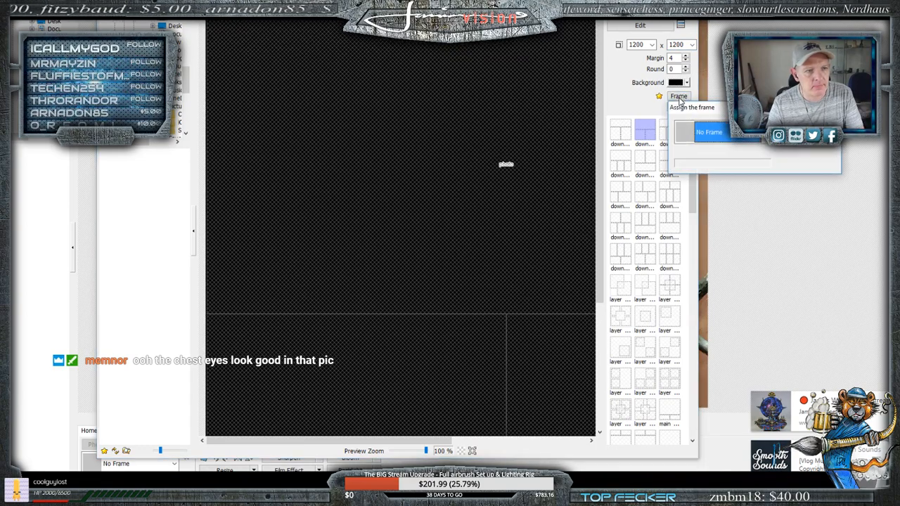
{"action": "left_click", "coordinate": [722, 162]}
{"action": "scroll", "coordinate": [731, 226], "scroll_direction": "down", "scroll_amount": 10}
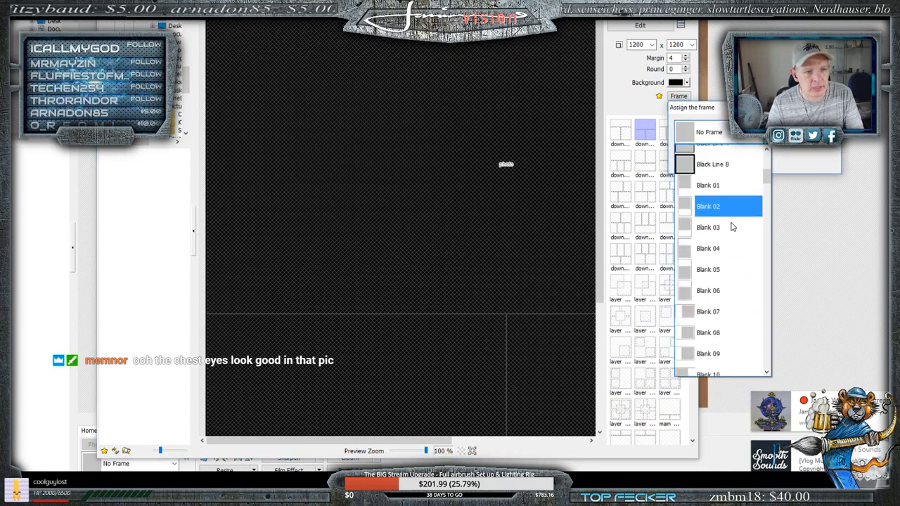
{"action": "left_click", "coordinate": [710, 327]}
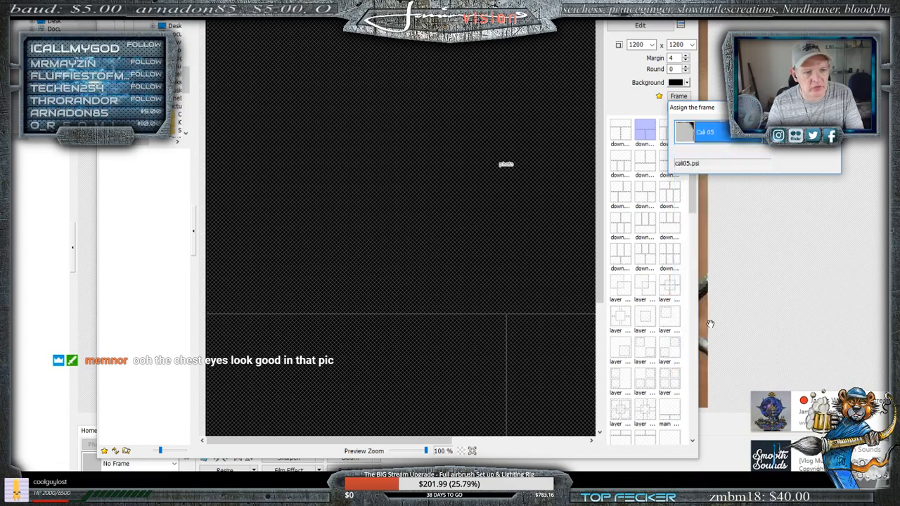
{"action": "left_click", "coordinate": [722, 194]}
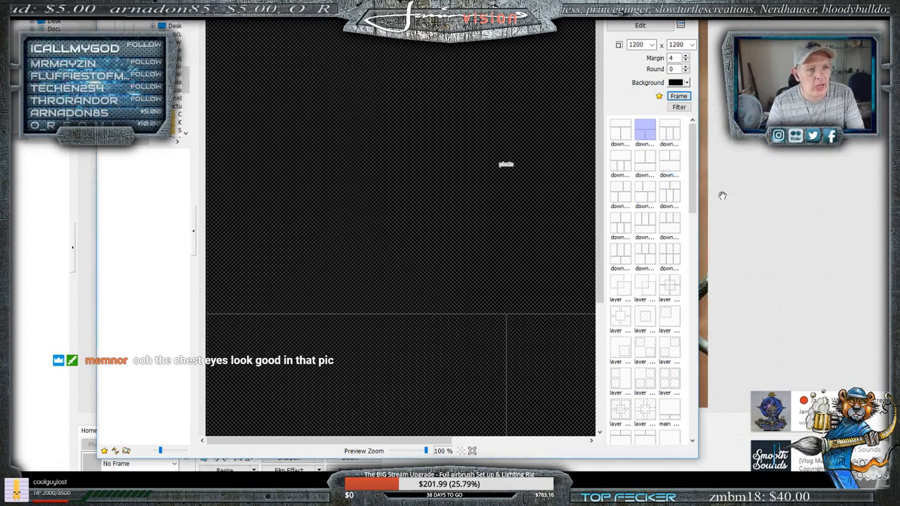
- Choose the "main" layout with one large photo area and smaller cells beside and below it, and enlarge the collage window
{"action": "left_click", "coordinate": [619, 137]}
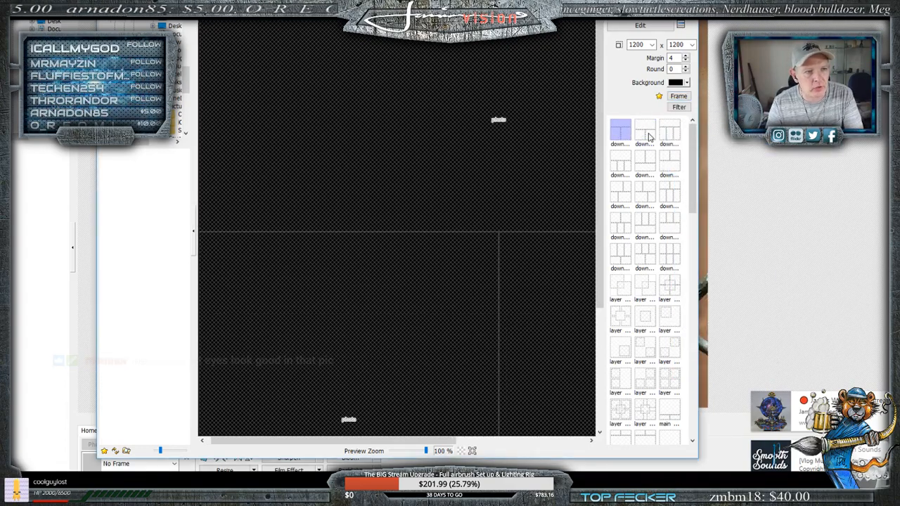
{"action": "scroll", "coordinate": [637, 245], "scroll_direction": "down", "scroll_amount": 10}
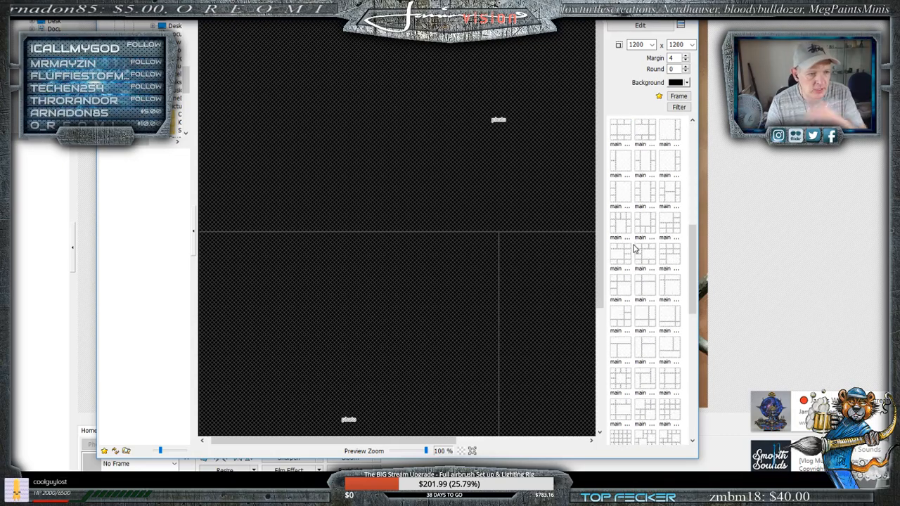
{"action": "scroll", "coordinate": [634, 252], "scroll_direction": "down", "scroll_amount": 3}
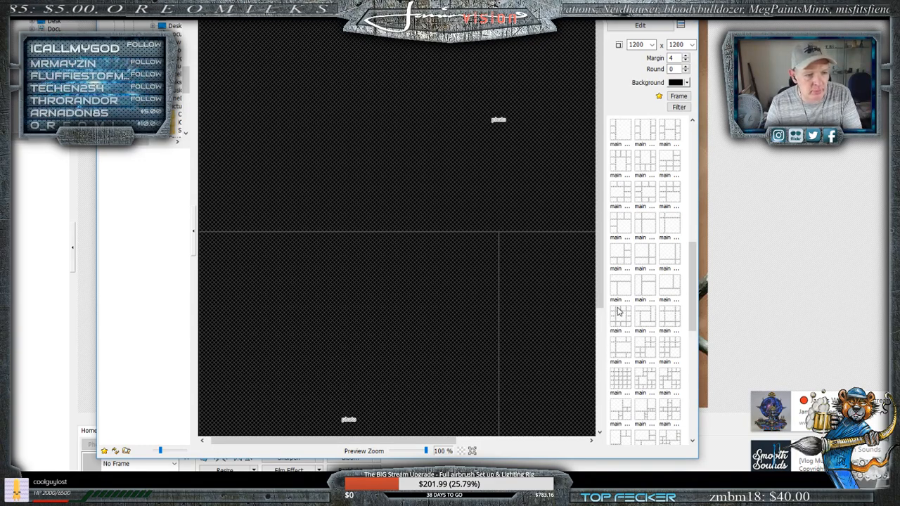
{"action": "scroll", "coordinate": [622, 316], "scroll_direction": "down", "scroll_amount": 3}
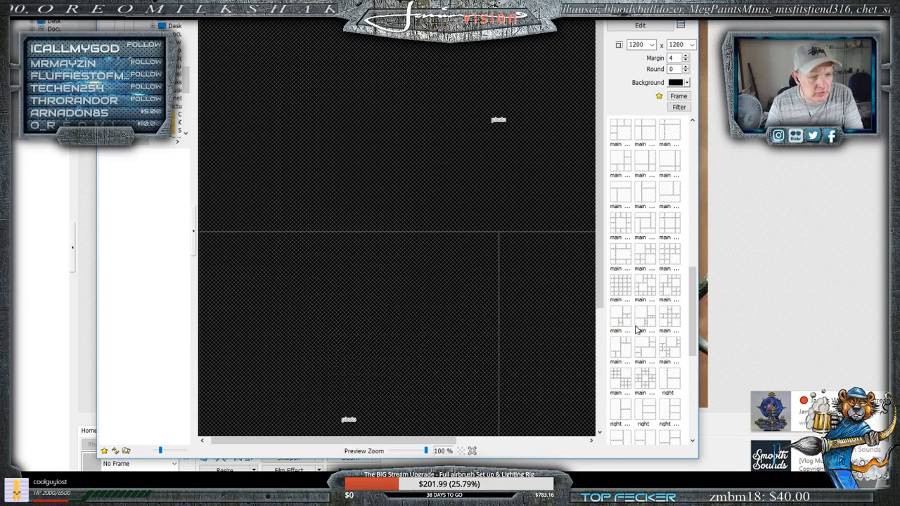
{"action": "left_click", "coordinate": [625, 318]}
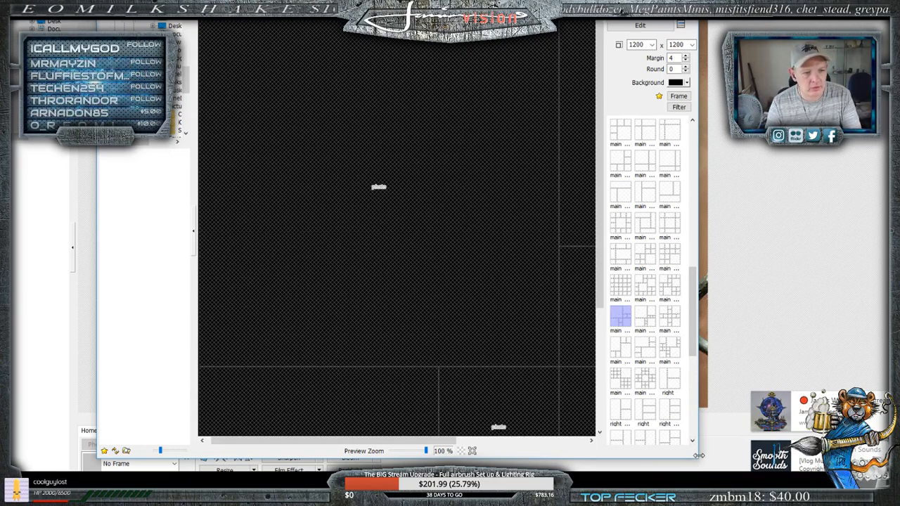
{"action": "left_click_drag", "start_coordinate": [694, 458], "coordinate": [805, 470]}
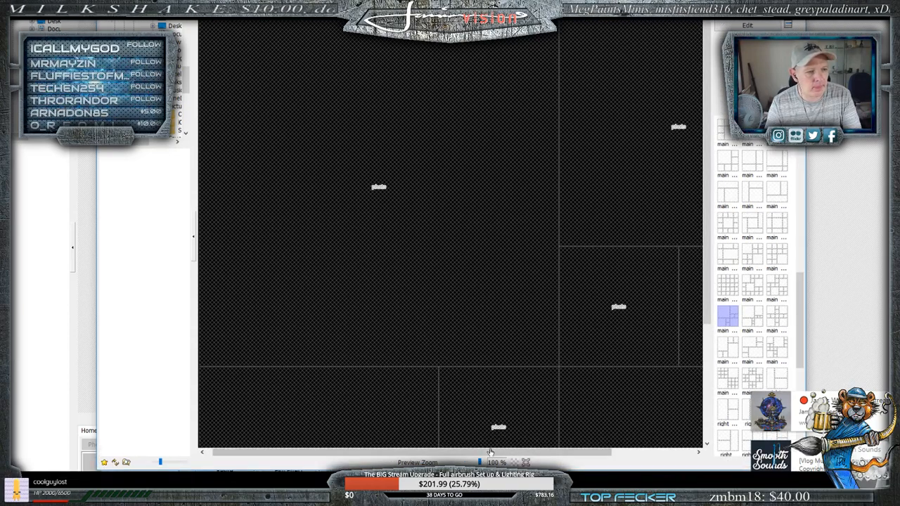
{"action": "mouse_move", "coordinate": [489, 452]}
{"action": "left_mouse_down"}
{"action": "mouse_move", "coordinate": [566, 452]}
{"action": "mouse_move", "coordinate": [488, 448]}
{"action": "left_mouse_up"}
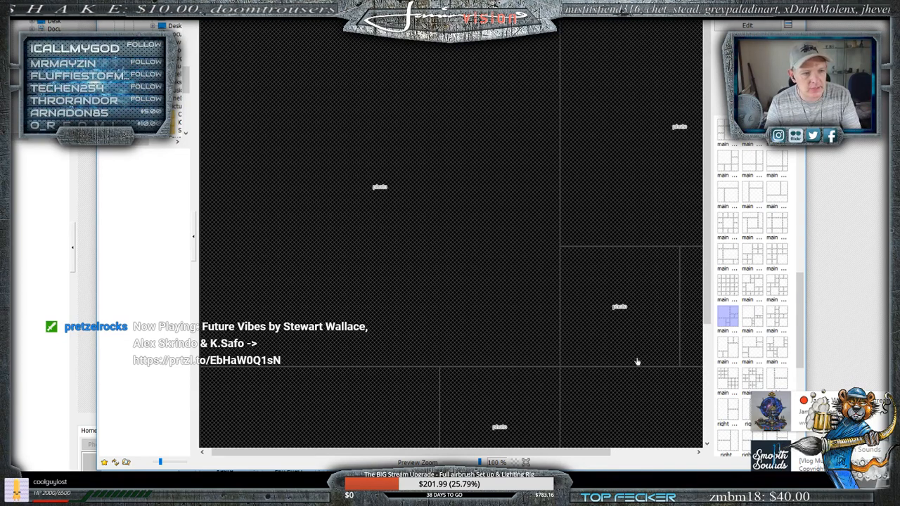
{"action": "mouse_move", "coordinate": [510, 451]}
{"action": "left_mouse_down"}
{"action": "mouse_move", "coordinate": [596, 450]}
{"action": "mouse_move", "coordinate": [504, 448]}
{"action": "left_mouse_up"}
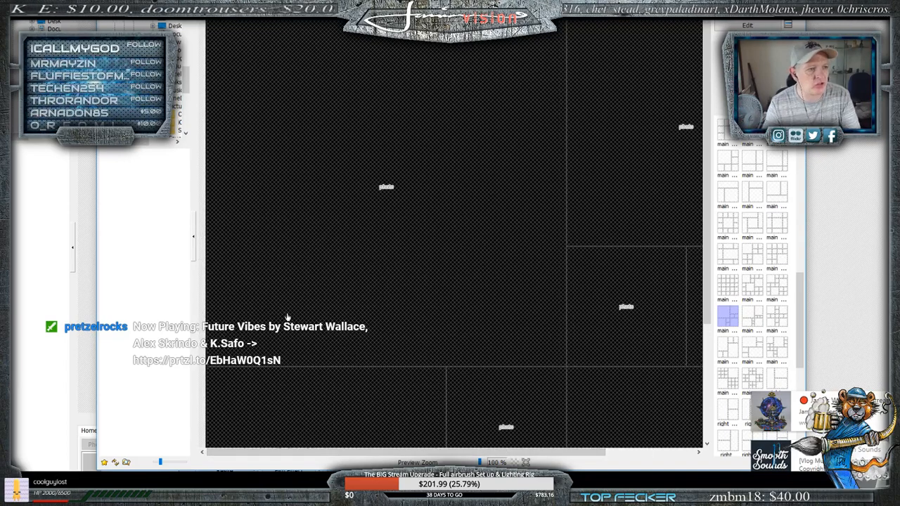
- Try the high-angle front photo of the miniature in the layout's large cell and remove it from the collage
{"action": "left_click", "coordinate": [174, 490]}
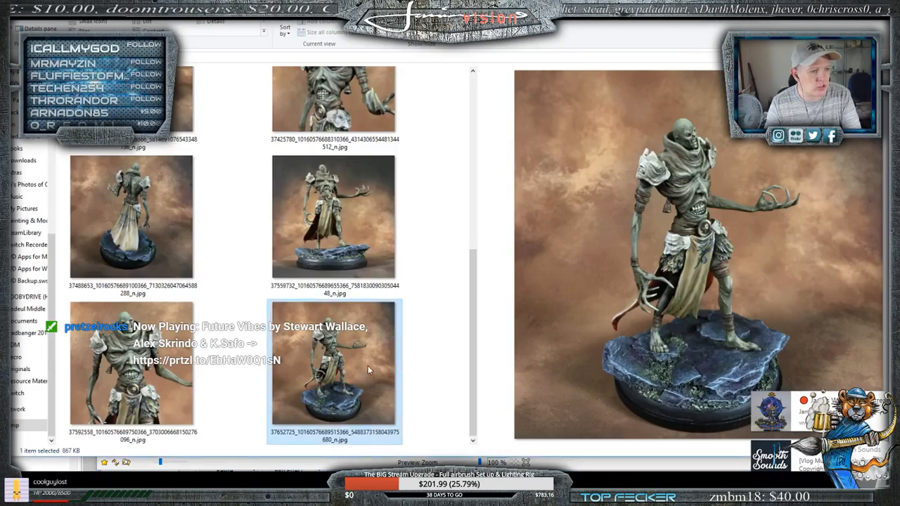
{"action": "left_click_drag", "start_coordinate": [332, 360], "coordinate": [426, 199]}
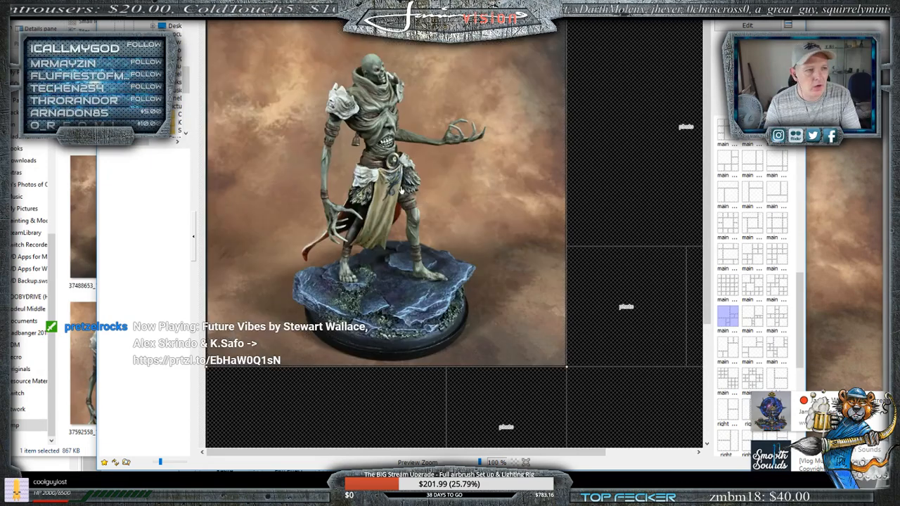
{"action": "left_click", "coordinate": [638, 138]}
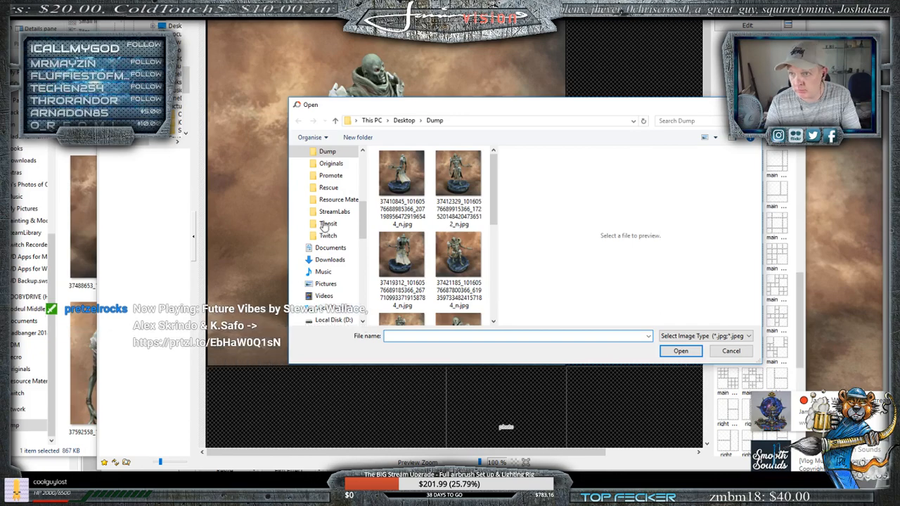
{"action": "left_click", "coordinate": [751, 105]}
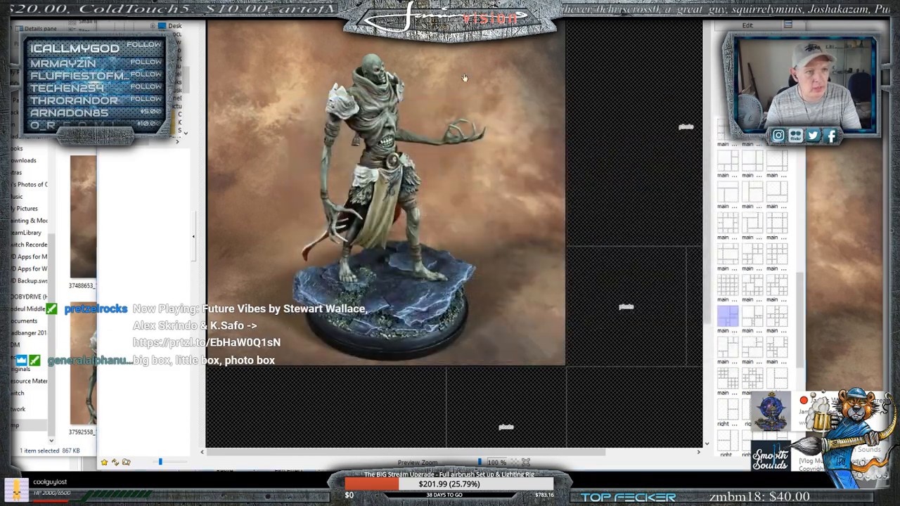
{"action": "left_click", "coordinate": [411, 171]}
{"action": "key", "text": "Delete"}
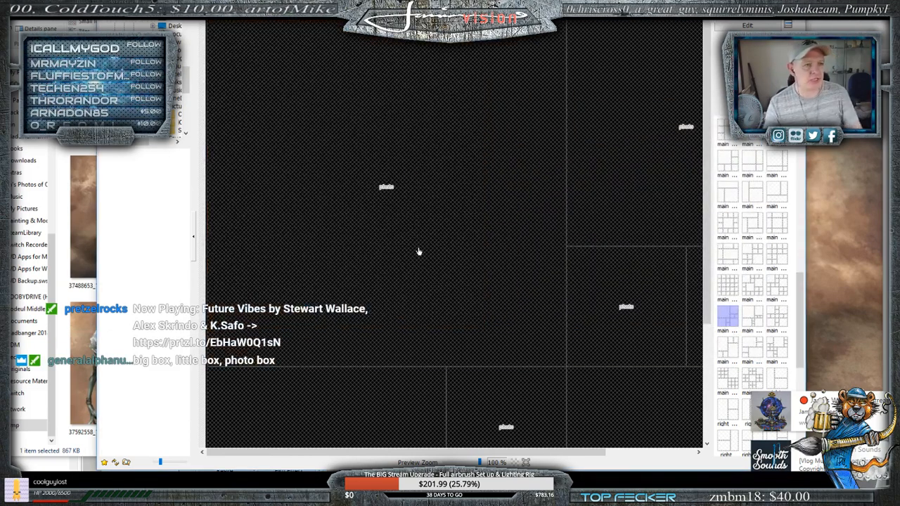
{"action": "left_click", "coordinate": [430, 495]}
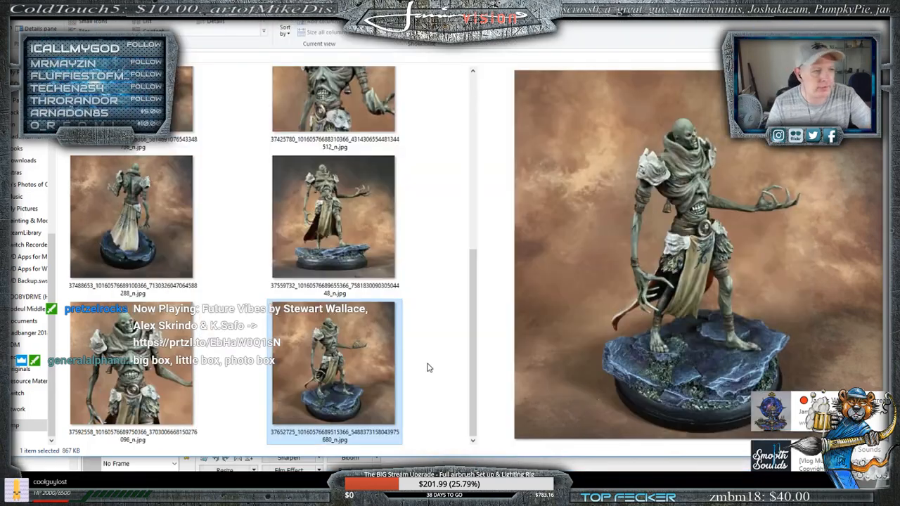
{"action": "scroll", "coordinate": [240, 288], "scroll_direction": "up", "scroll_amount": 5}
{"action": "left_click", "coordinate": [445, 170]}
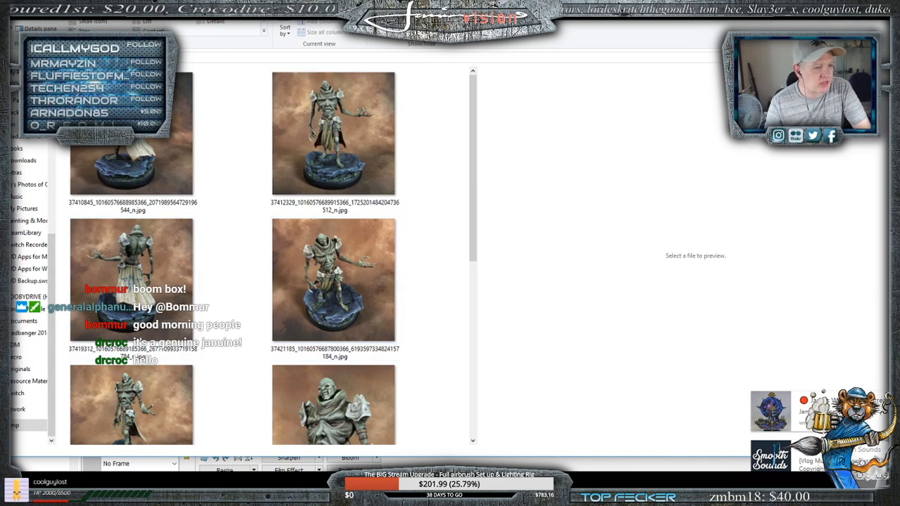
{"action": "mouse_move", "coordinate": [141, 496]}
{"action": "left_click", "coordinate": [140, 465]}
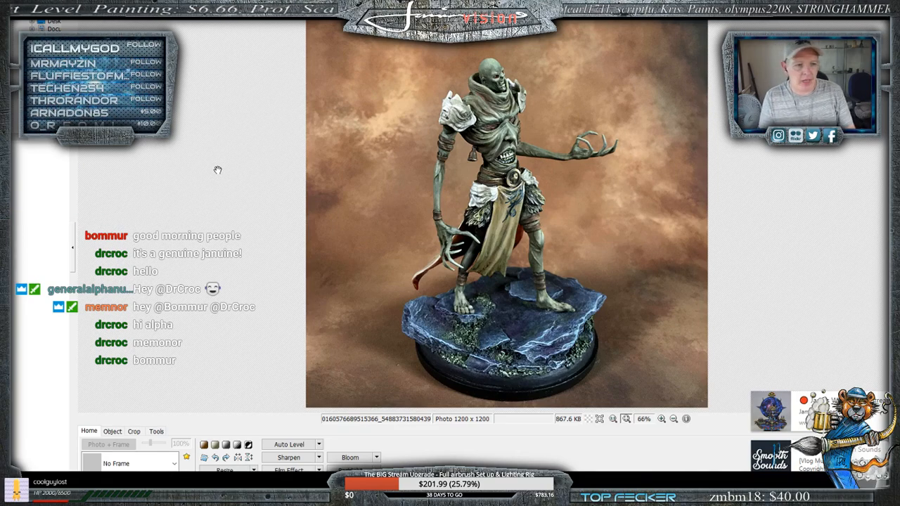
- Find the finished example collage Zayna8.jpg on the H: drive and view it in the photo editor
{"action": "mouse_move", "coordinate": [63, 495]}
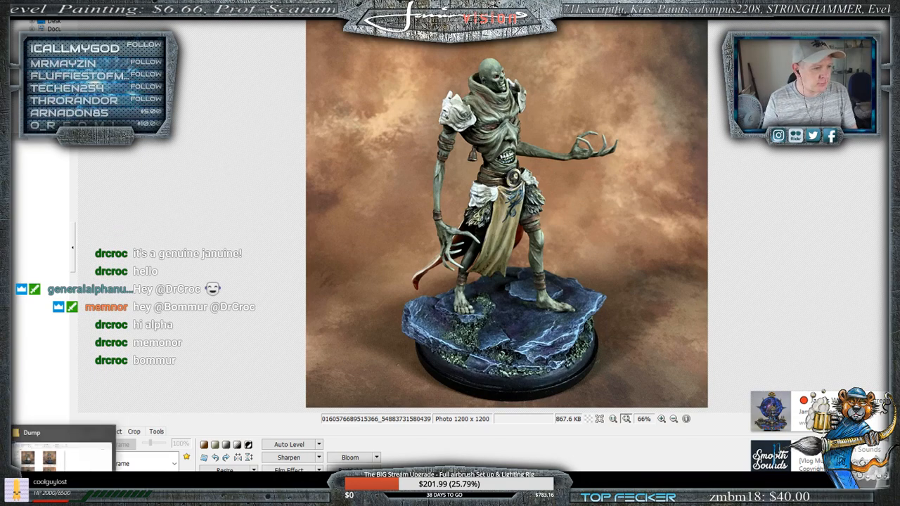
{"action": "left_click", "coordinate": [64, 454]}
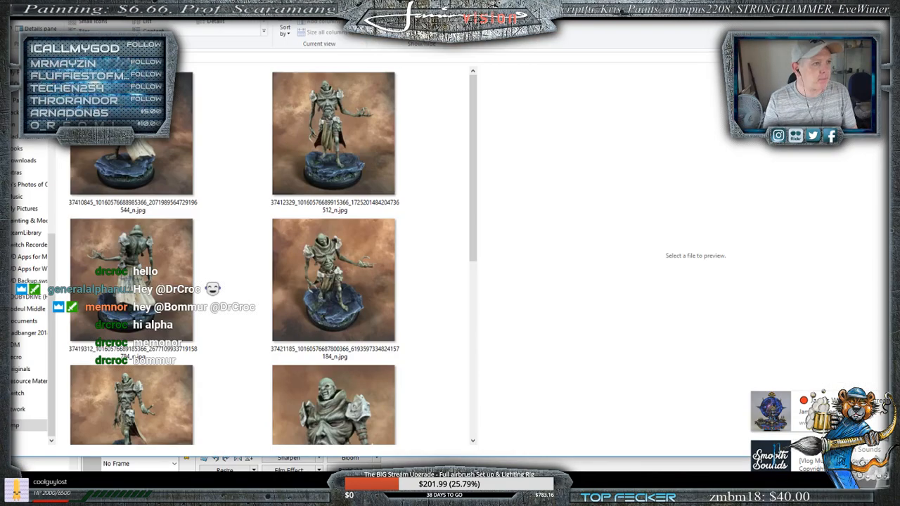
{"action": "left_click", "coordinate": [28, 296]}
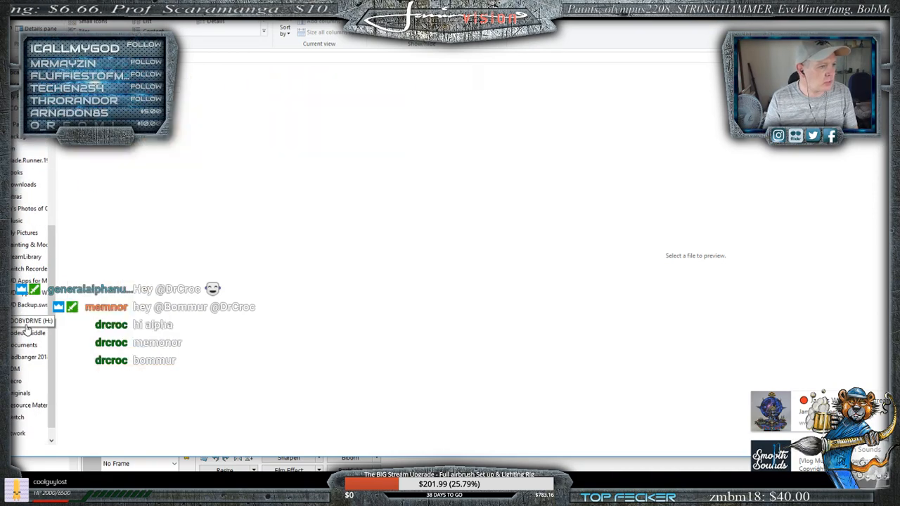
{"action": "scroll", "coordinate": [286, 272], "scroll_direction": "down", "scroll_amount": 10}
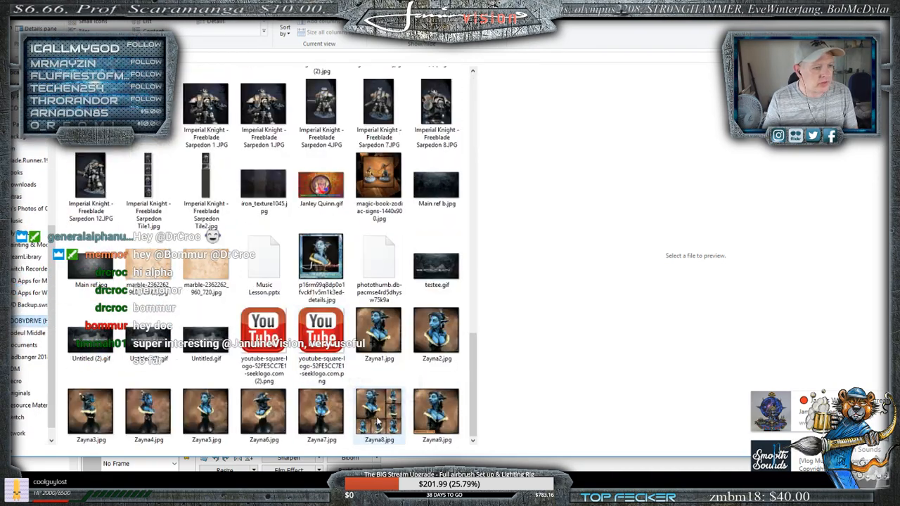
{"action": "left_click", "coordinate": [377, 419]}
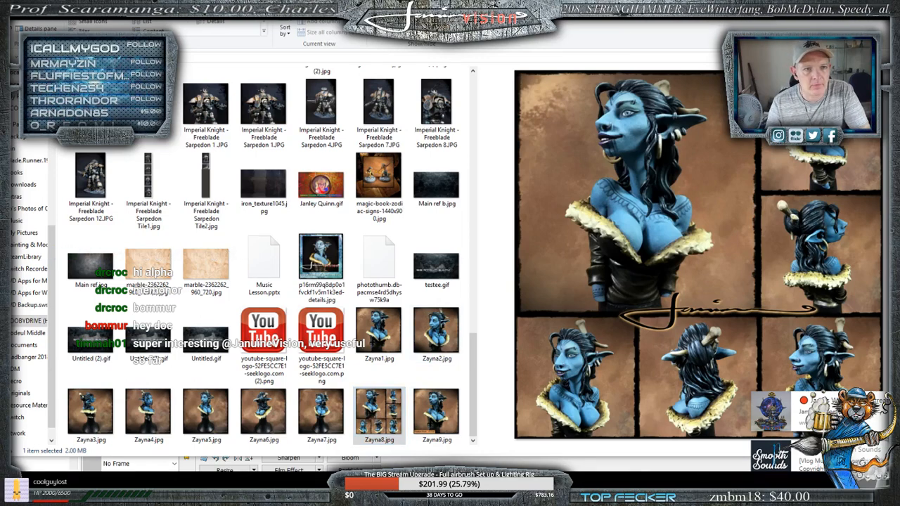
{"action": "key", "text": "alt+F4"}
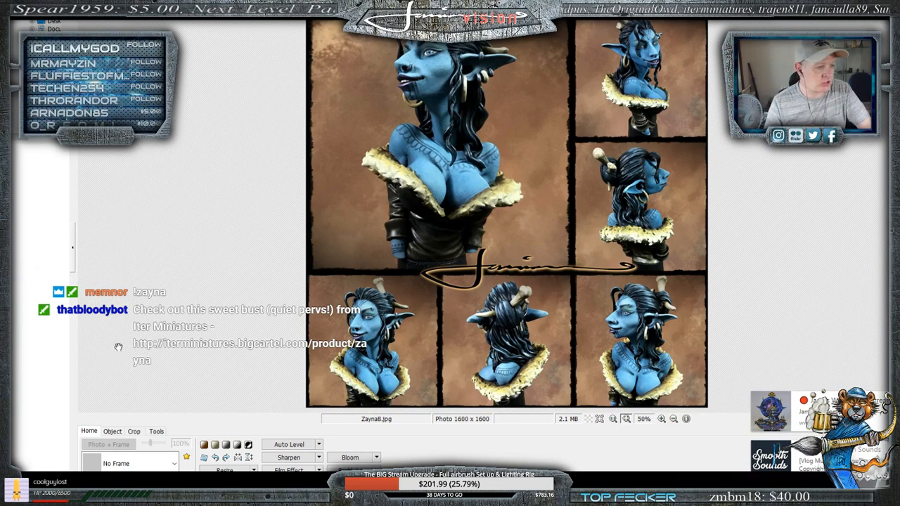
- Open the texture marble-2362262_960_720 (2).jpg in the editor and crop it to a centered, full-height 1:1 square
{"action": "key", "text": "alt+Tab"}
{"action": "left_click", "coordinate": [156, 269]}
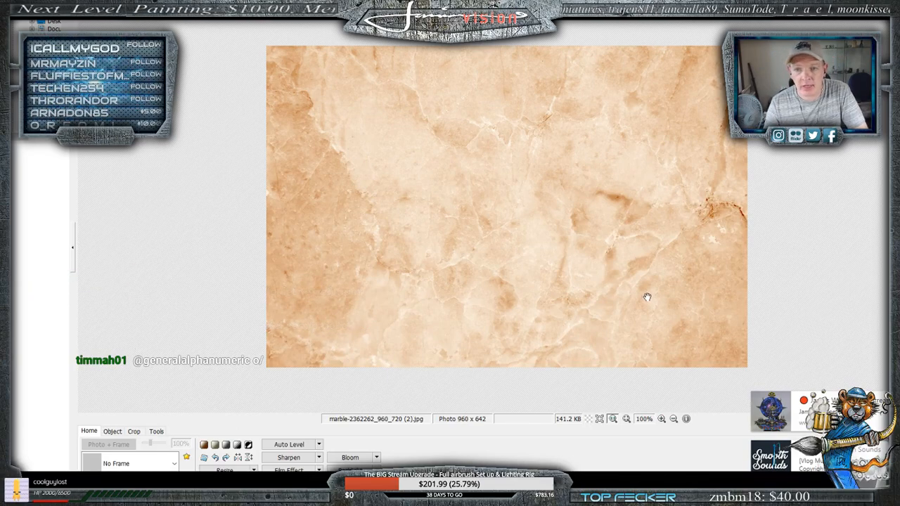
{"action": "left_click", "coordinate": [133, 431]}
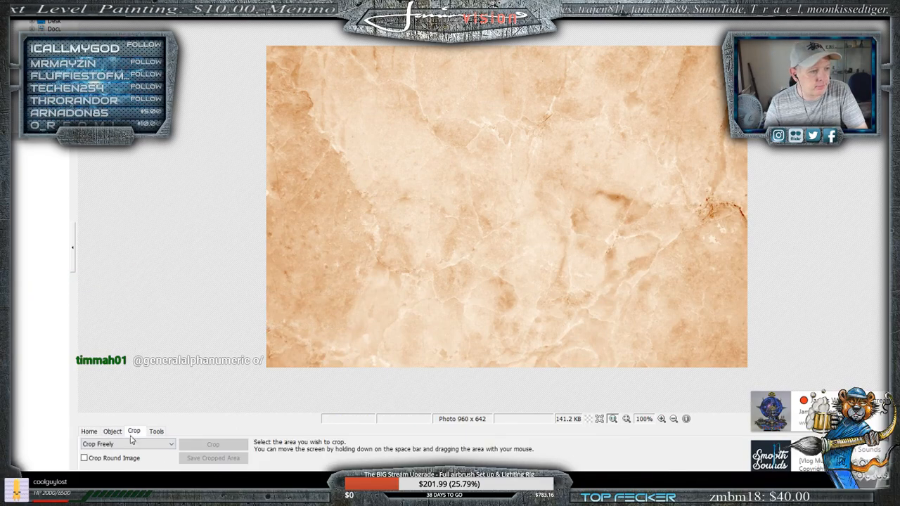
{"action": "left_click", "coordinate": [130, 443]}
{"action": "left_click", "coordinate": [113, 254]}
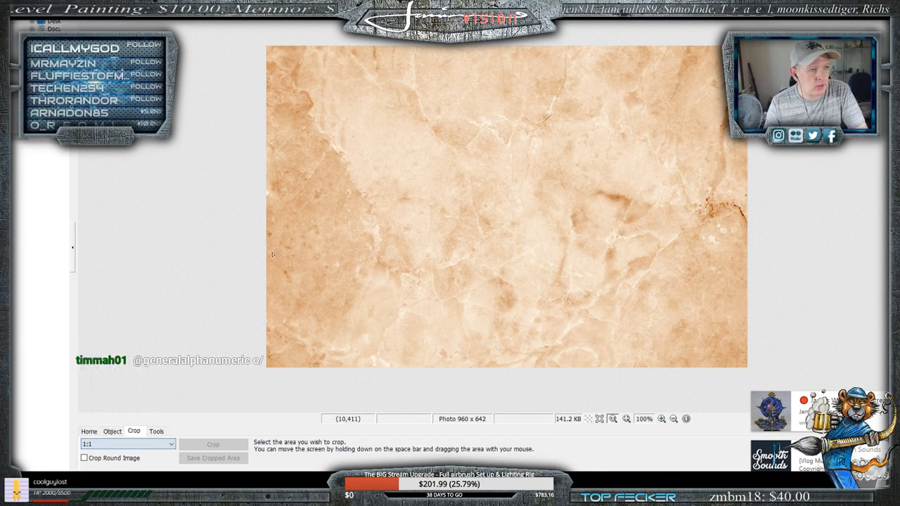
{"action": "left_click_drag", "start_coordinate": [377, 47], "coordinate": [700, 380]}
{"action": "left_click_drag", "start_coordinate": [564, 274], "coordinate": [542, 273]}
{"action": "left_click", "coordinate": [213, 444]}
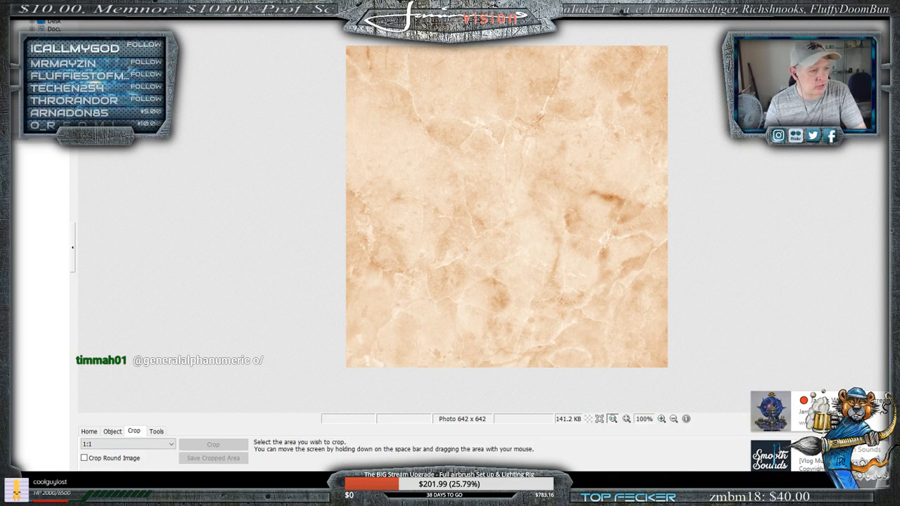
{"action": "key", "text": "alt+Tab"}
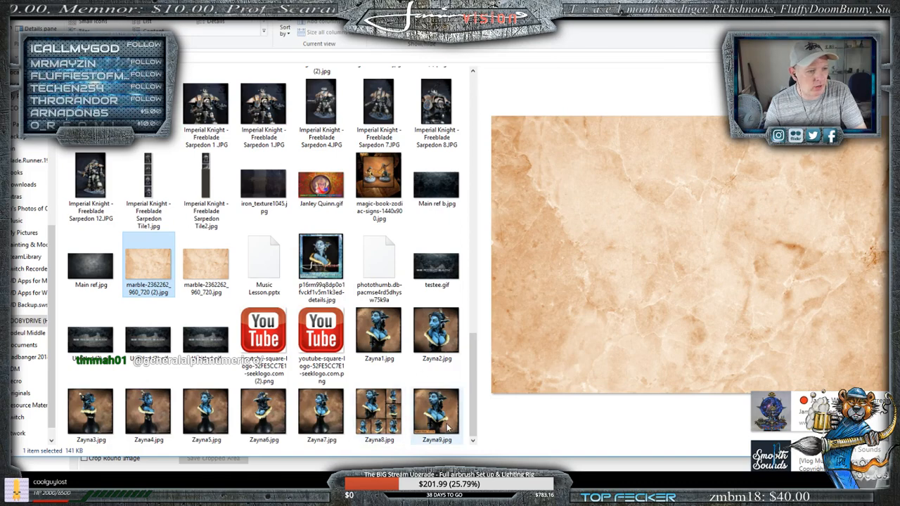
{"action": "left_click_drag", "start_coordinate": [364, 350], "coordinate": [492, 472]}
{"action": "left_click_drag", "start_coordinate": [755, 473], "coordinate": [551, 216]}
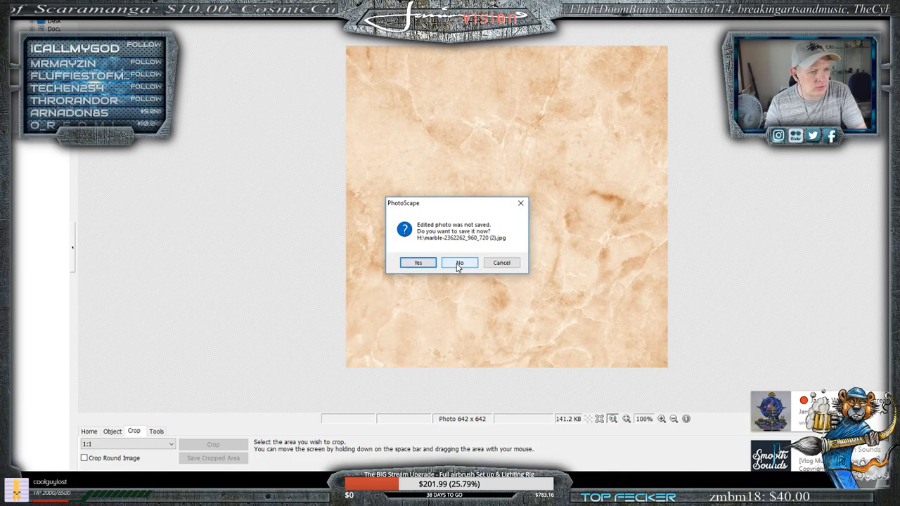
{"action": "left_click", "coordinate": [499, 263]}
- Insert Zayna2.jpg from the root of the H: drive as a photo object on the square marble background
{"action": "left_click", "coordinate": [90, 433]}
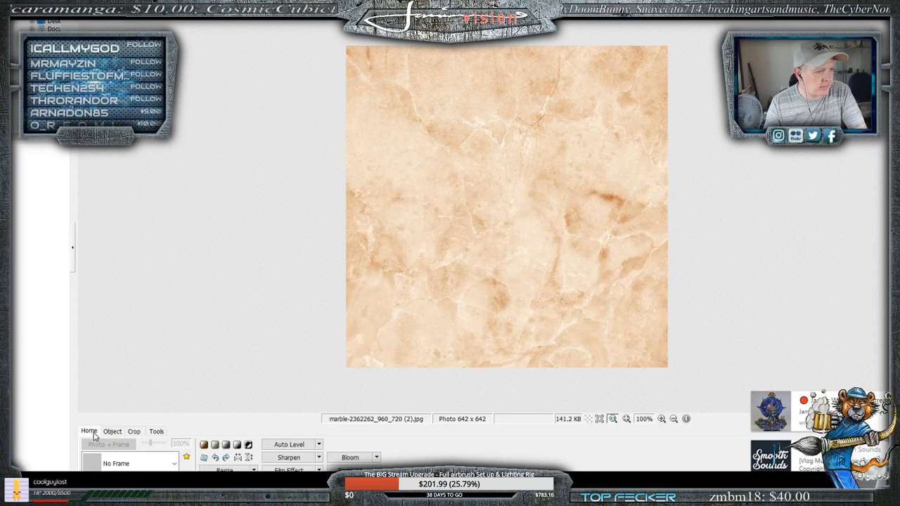
{"action": "left_click", "coordinate": [113, 431]}
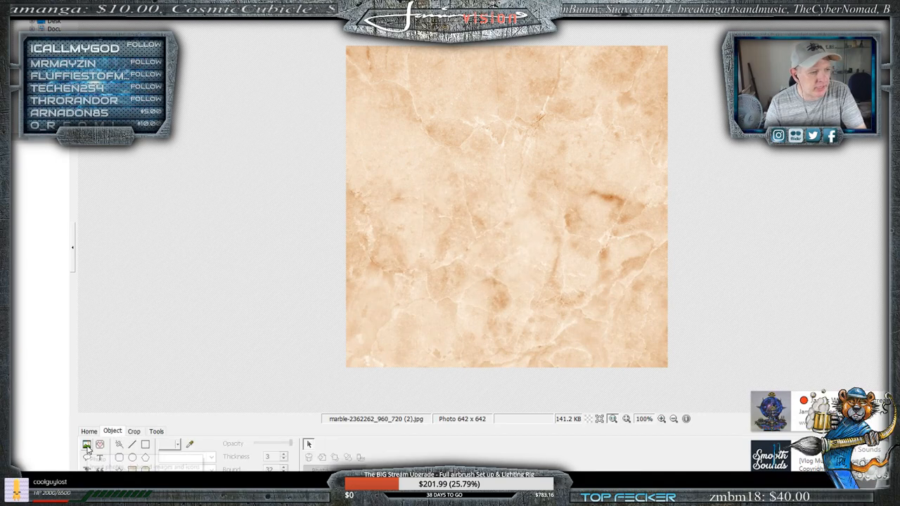
{"action": "left_click", "coordinate": [87, 447]}
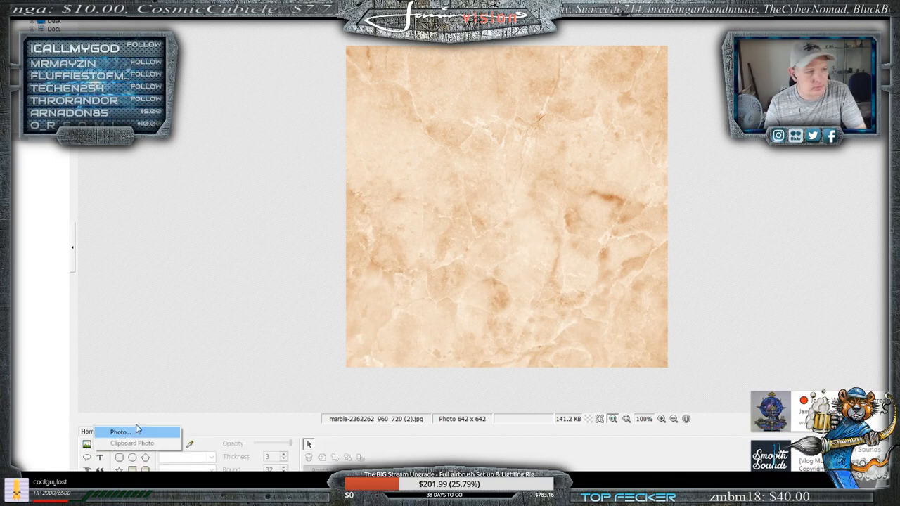
{"action": "left_click", "coordinate": [118, 433]}
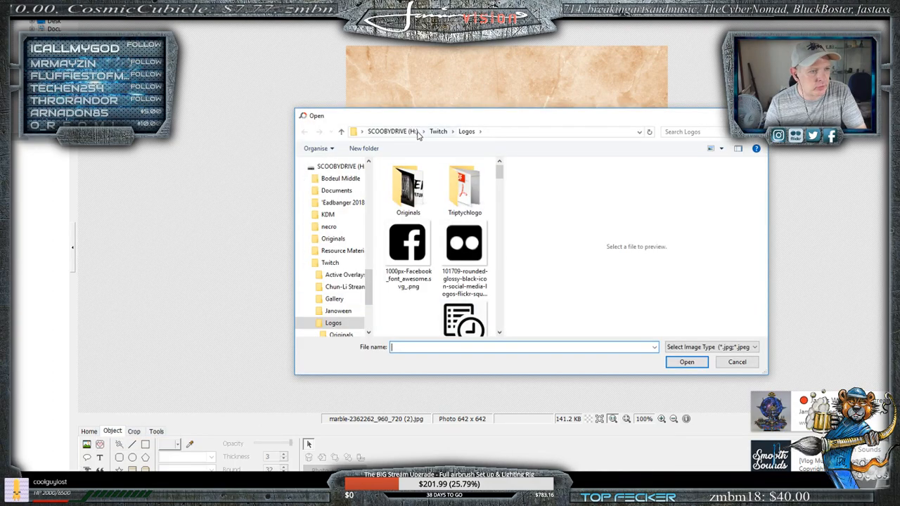
{"action": "left_click", "coordinate": [415, 132]}
{"action": "left_click_drag", "start_coordinate": [499, 177], "coordinate": [497, 334]}
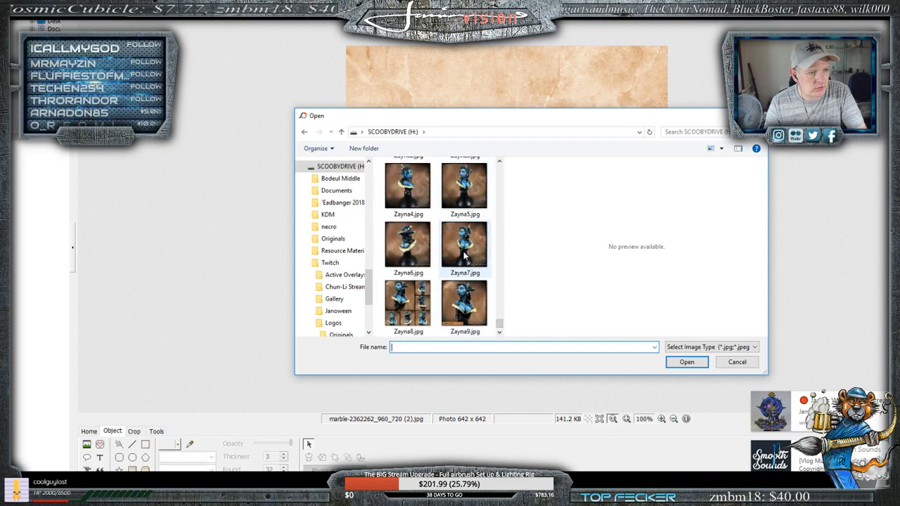
{"action": "scroll", "coordinate": [464, 259], "scroll_direction": "up", "scroll_amount": 1}
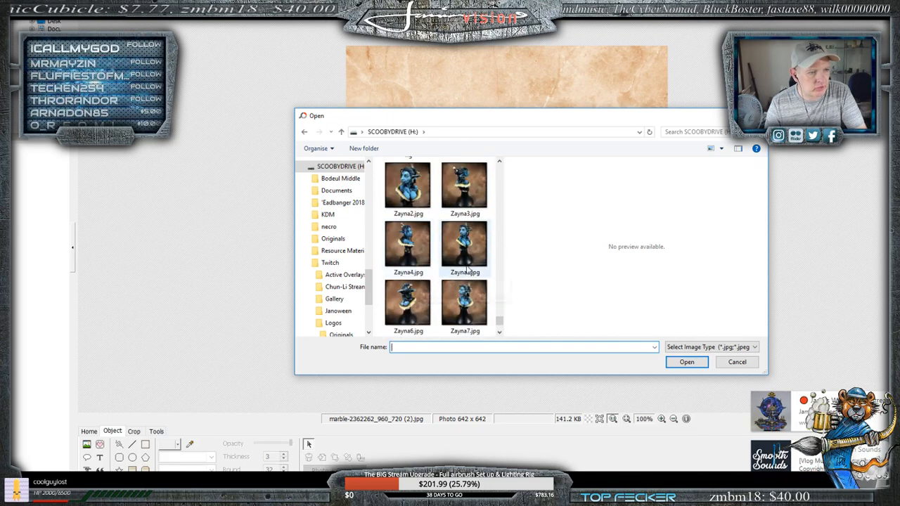
{"action": "left_click", "coordinate": [408, 186]}
{"action": "left_click", "coordinate": [682, 362]}
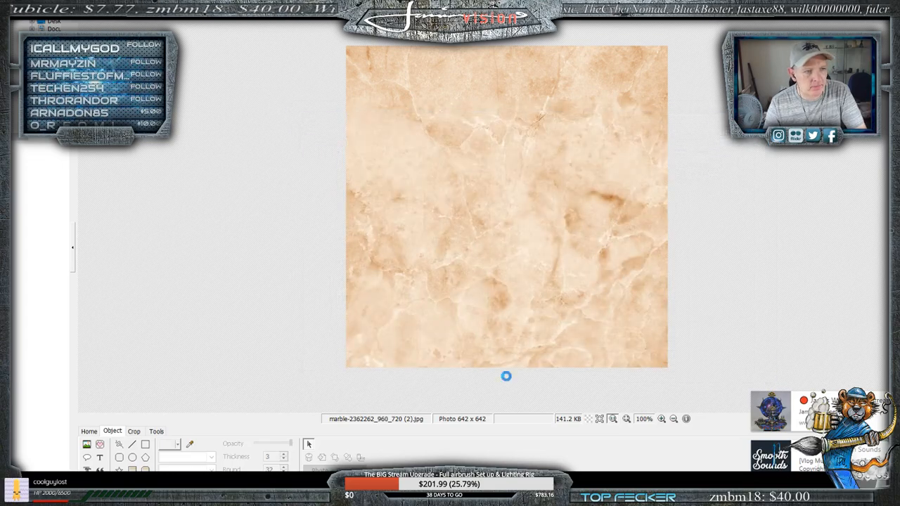
{"action": "left_click", "coordinate": [218, 398]}
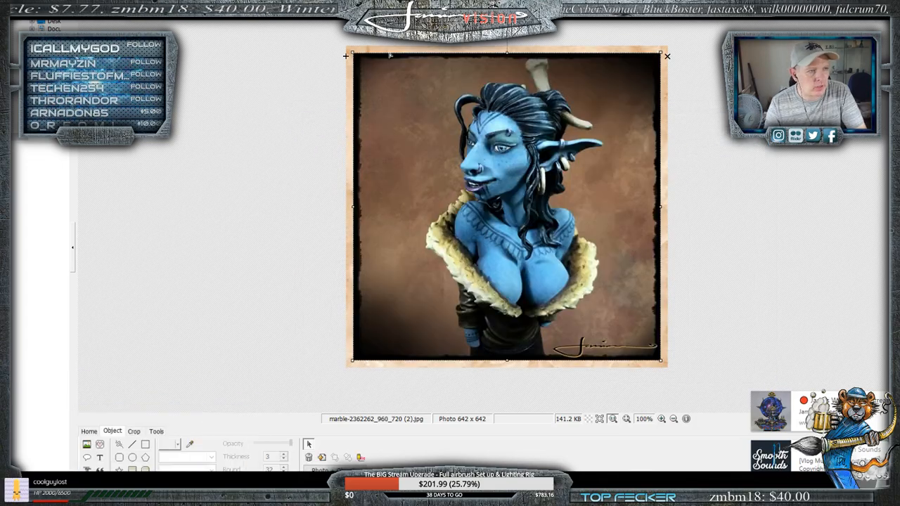
- Shrink the inserted bust photo and center it so an even marble border surrounds it
{"action": "left_click_drag", "start_coordinate": [352, 52], "coordinate": [423, 123]}
{"action": "left_click_drag", "start_coordinate": [574, 279], "coordinate": [538, 220]}
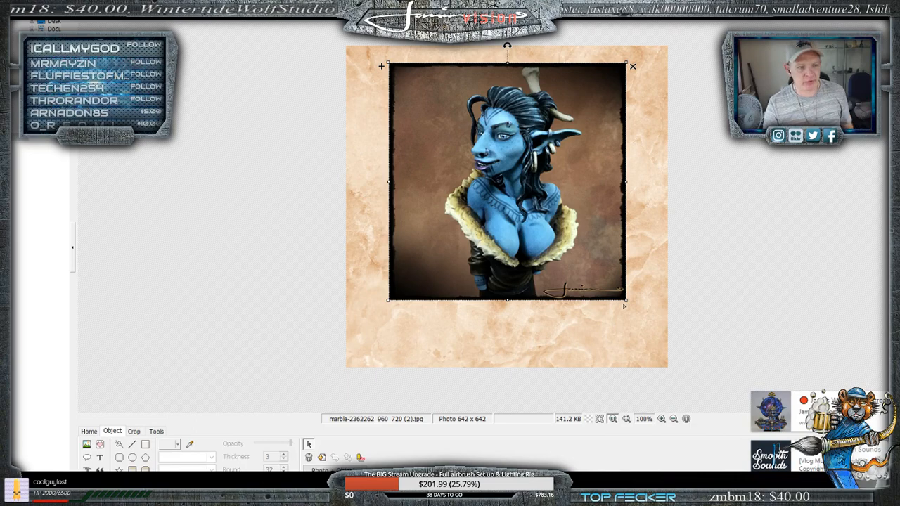
{"action": "left_click_drag", "start_coordinate": [626, 300], "coordinate": [647, 322]}
{"action": "left_click_drag", "start_coordinate": [563, 239], "coordinate": [551, 244]}
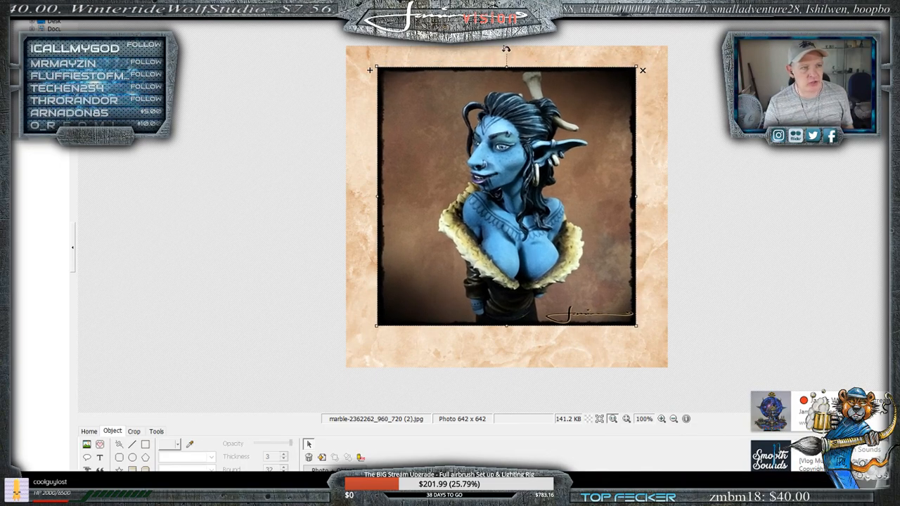
- Tilt the bust photo slightly counterclockwise, rotate it back upright and deselect it
{"action": "left_click_drag", "start_coordinate": [506, 47], "coordinate": [521, 75]}
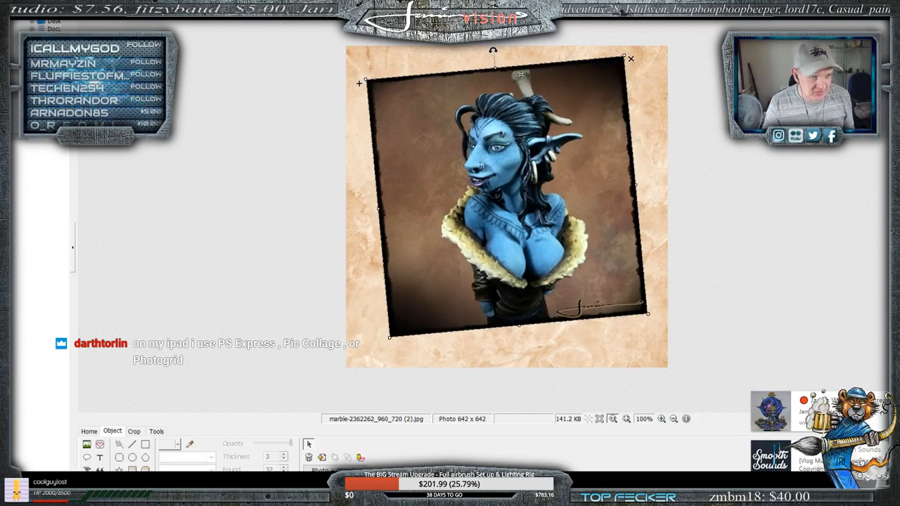
{"action": "key", "text": "Escape"}
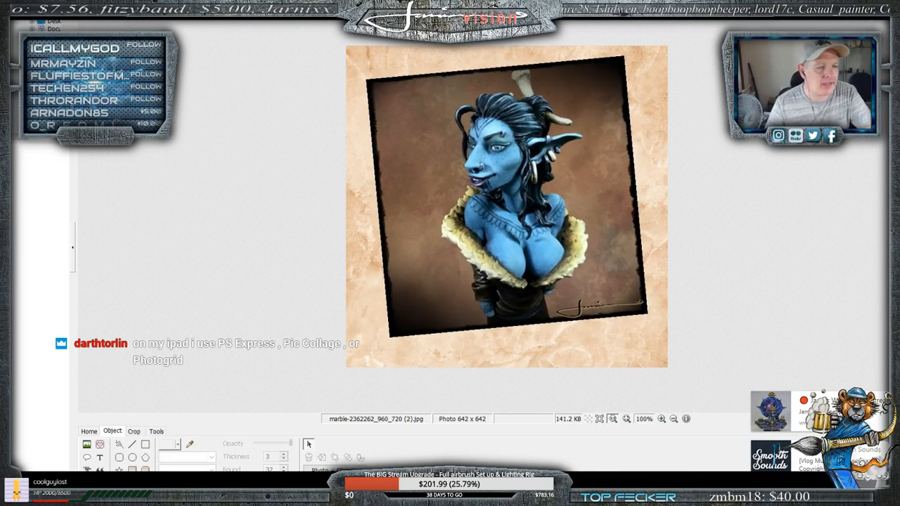
{"action": "left_click", "coordinate": [495, 72]}
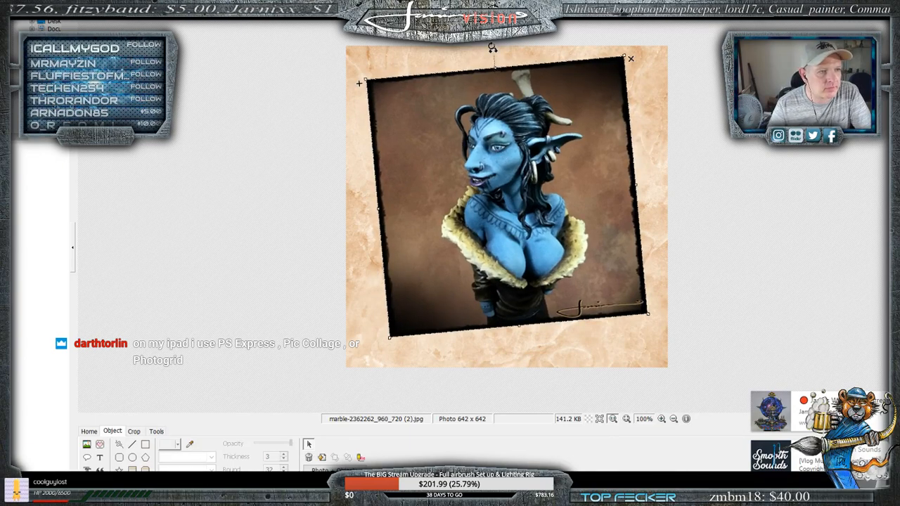
{"action": "left_click_drag", "start_coordinate": [492, 48], "coordinate": [506, 52]}
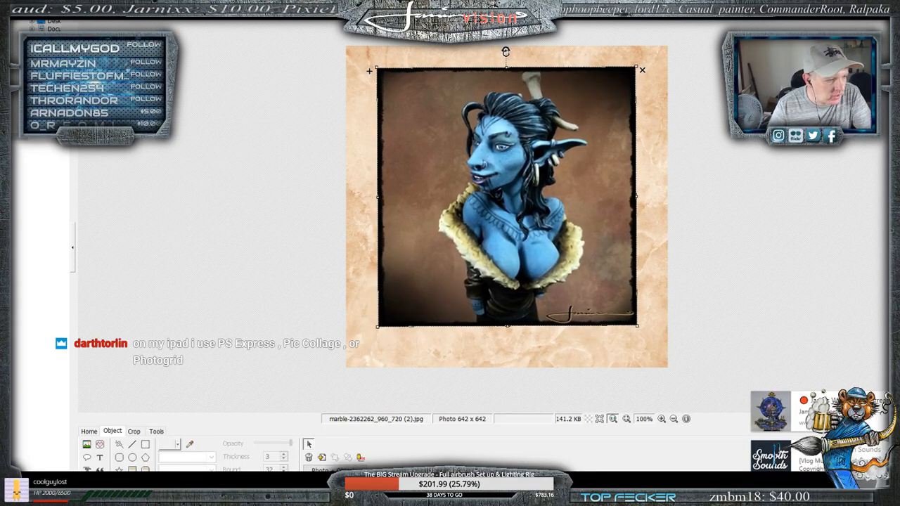
{"action": "left_click_drag", "start_coordinate": [506, 52], "coordinate": [507, 52]}
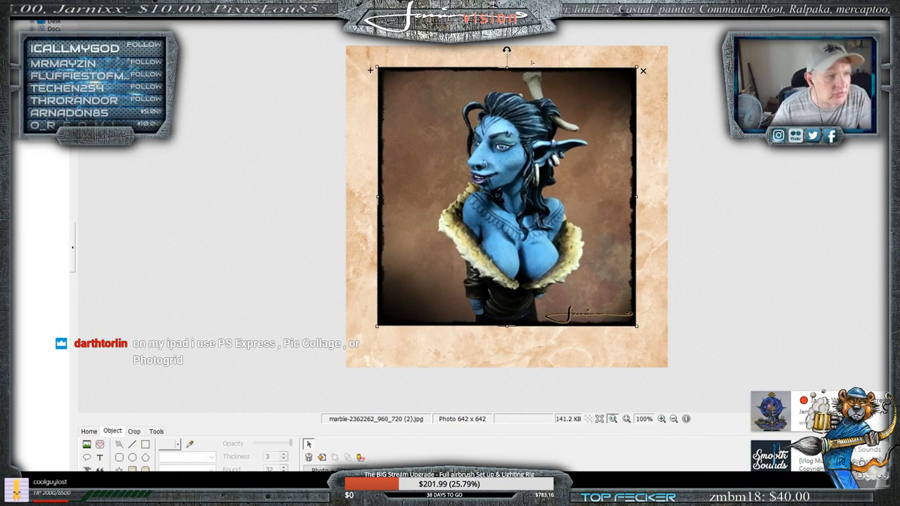
{"action": "left_click", "coordinate": [532, 62]}
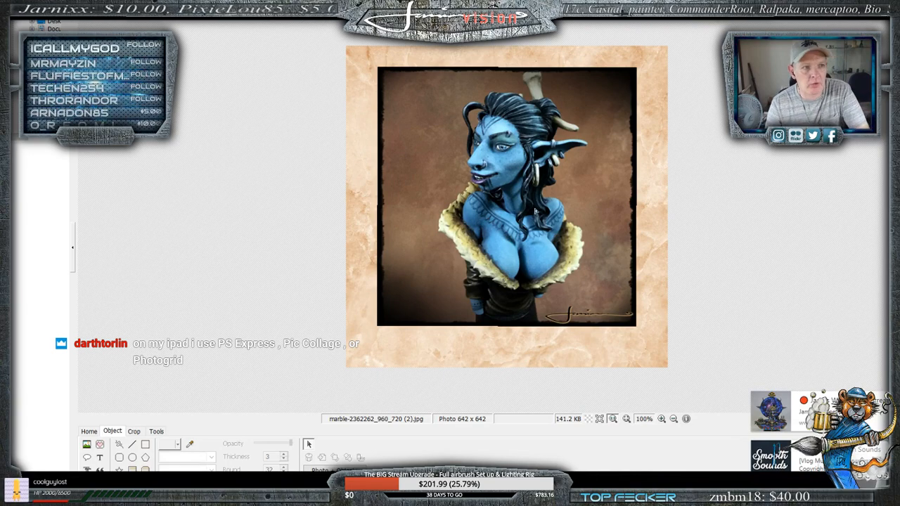
- Apply the Cali 05 frame around the marble image
{"action": "left_click", "coordinate": [89, 431]}
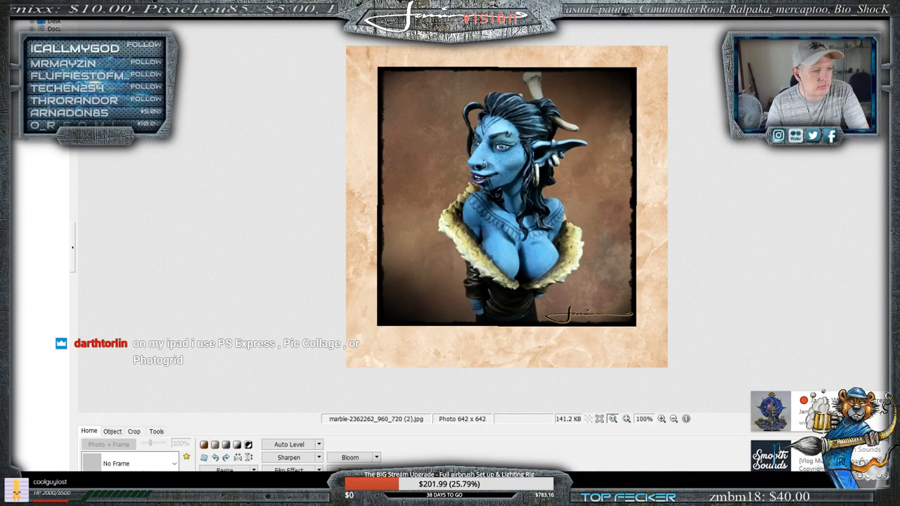
{"action": "left_click", "coordinate": [140, 465]}
{"action": "scroll", "coordinate": [133, 261], "scroll_direction": "down", "scroll_amount": 5}
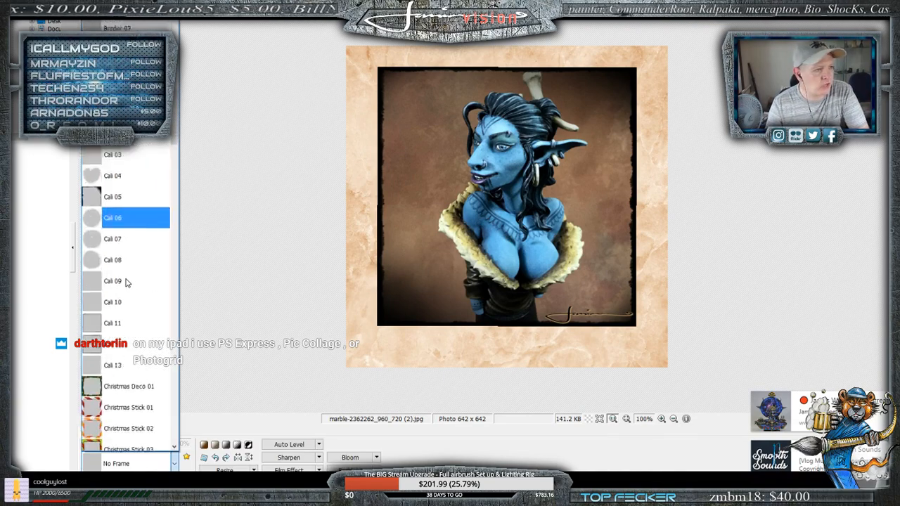
{"action": "scroll", "coordinate": [127, 274], "scroll_direction": "down", "scroll_amount": 3}
{"action": "scroll", "coordinate": [127, 274], "scroll_direction": "up", "scroll_amount": 4}
{"action": "left_click", "coordinate": [121, 191]}
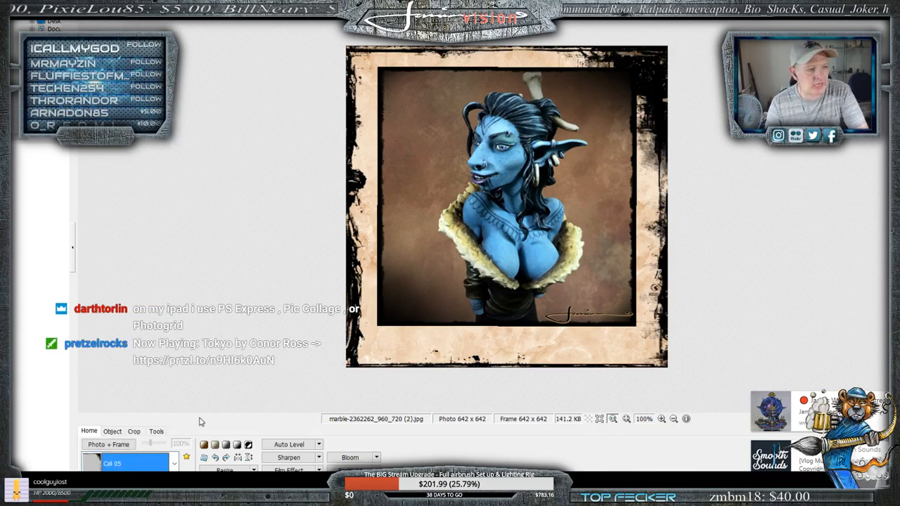
- Start inserting another photo object and browse to the Logos folder inside Twitch on the H: drive
{"action": "left_click", "coordinate": [113, 431]}
{"action": "left_click", "coordinate": [86, 444]}
{"action": "left_click", "coordinate": [119, 427]}
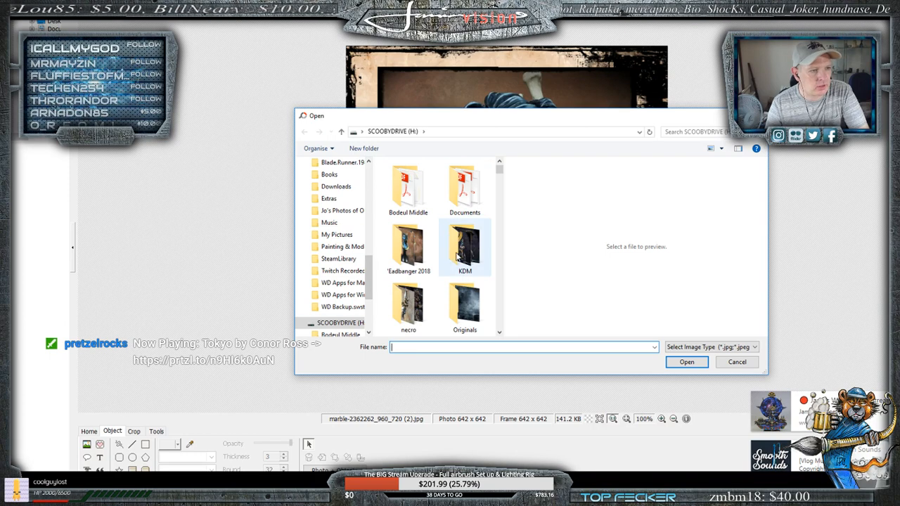
{"action": "scroll", "coordinate": [436, 227], "scroll_direction": "down", "scroll_amount": 1}
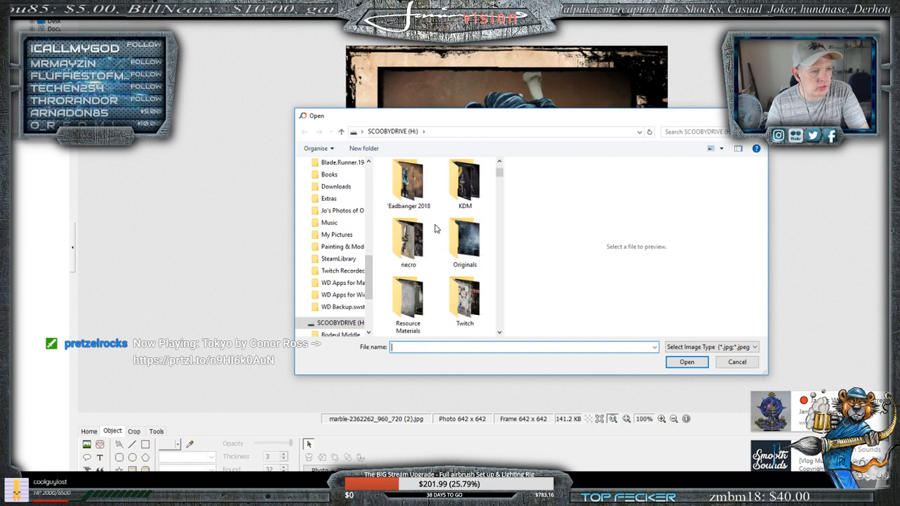
{"action": "double_click", "coordinate": [456, 301]}
{"action": "double_click", "coordinate": [408, 306]}
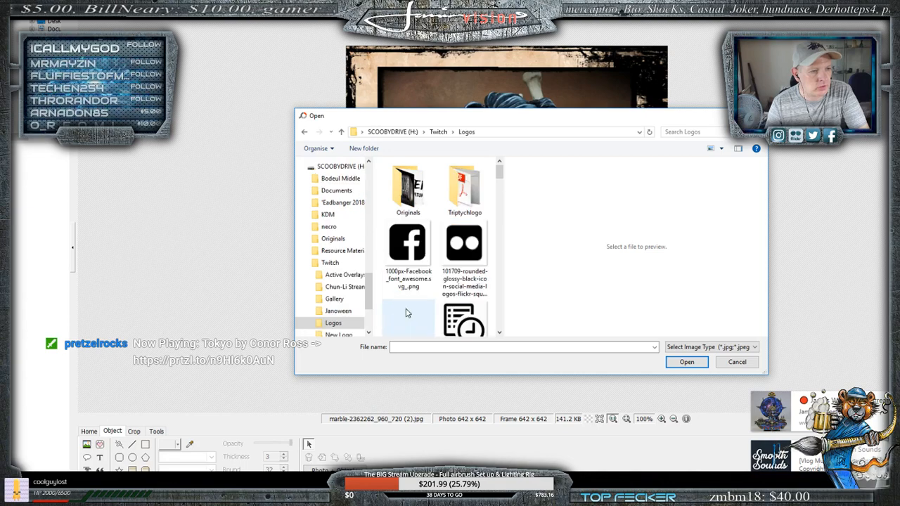
- Find the white and red logo JanuineVision.png and insert it at opacity 255
{"action": "scroll", "coordinate": [436, 267], "scroll_direction": "down", "scroll_amount": 3}
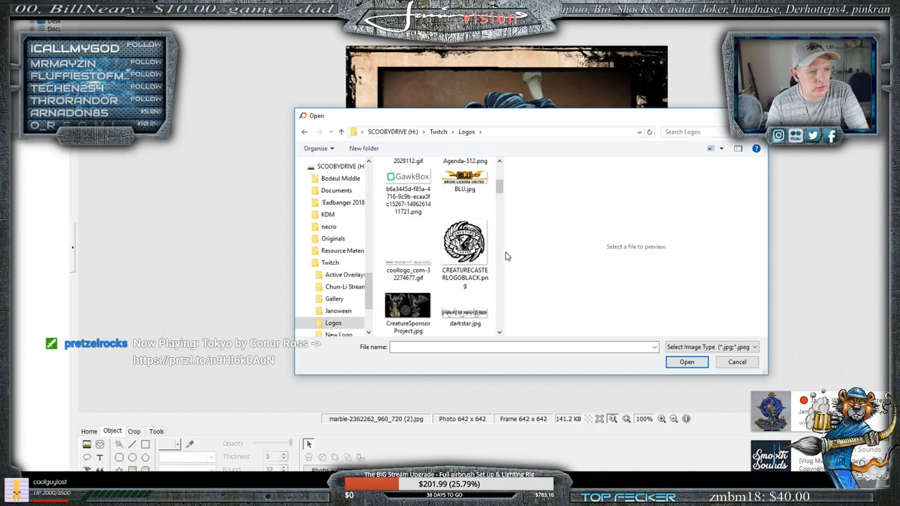
{"action": "left_click_drag", "start_coordinate": [504, 252], "coordinate": [660, 252]}
{"action": "scroll", "coordinate": [462, 258], "scroll_direction": "down", "scroll_amount": 3}
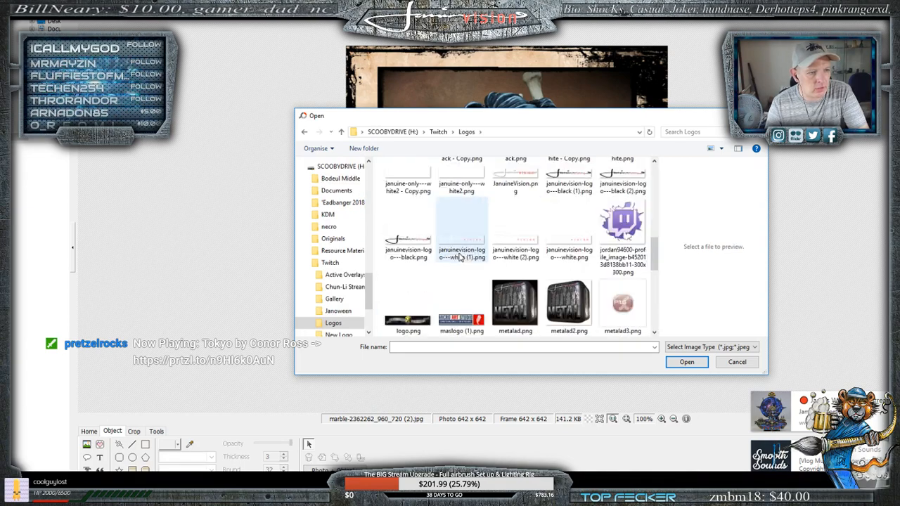
{"action": "scroll", "coordinate": [500, 259], "scroll_direction": "up", "scroll_amount": 2}
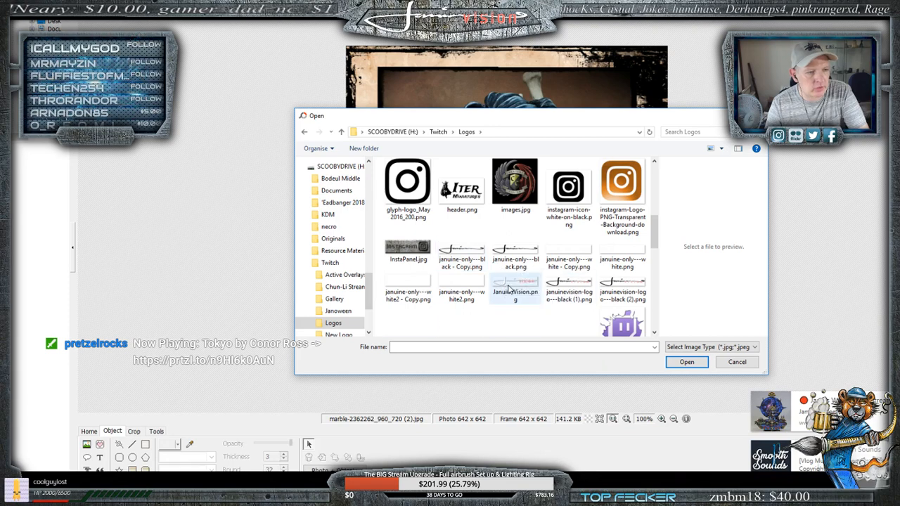
{"action": "left_click", "coordinate": [578, 283]}
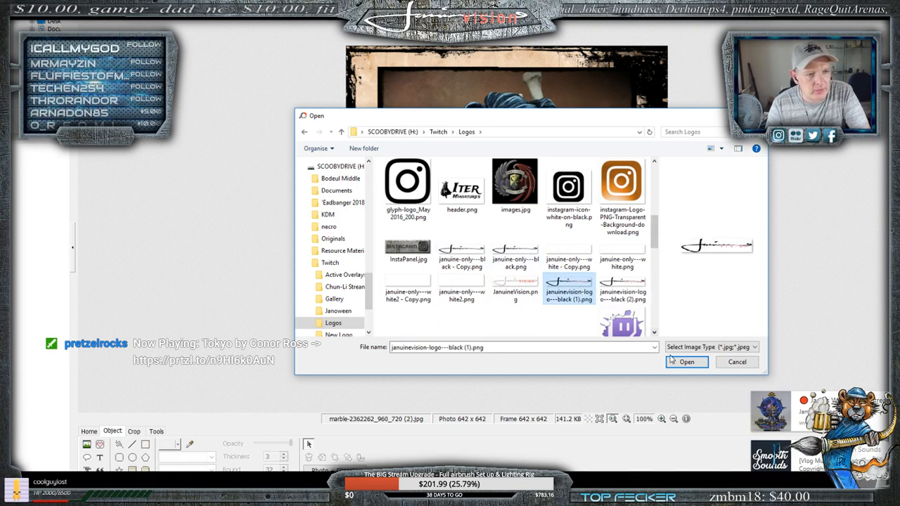
{"action": "left_click", "coordinate": [522, 285]}
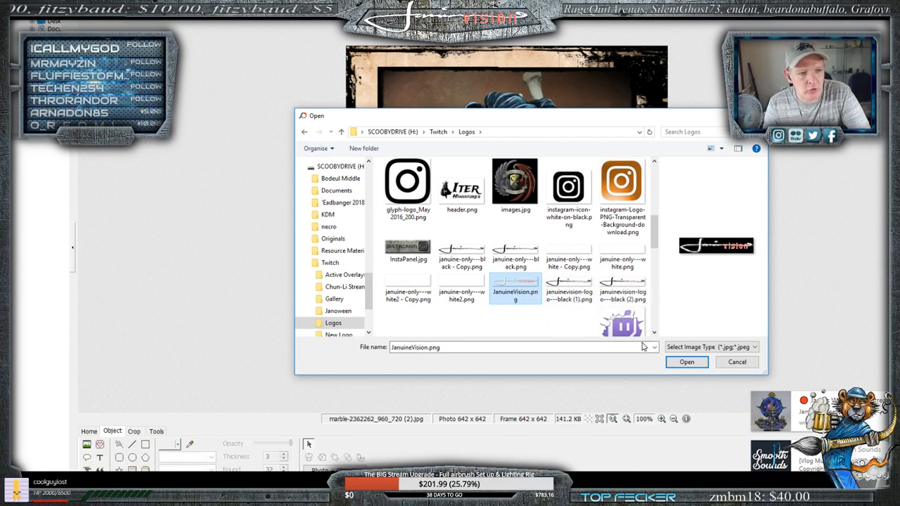
{"action": "left_click", "coordinate": [686, 363]}
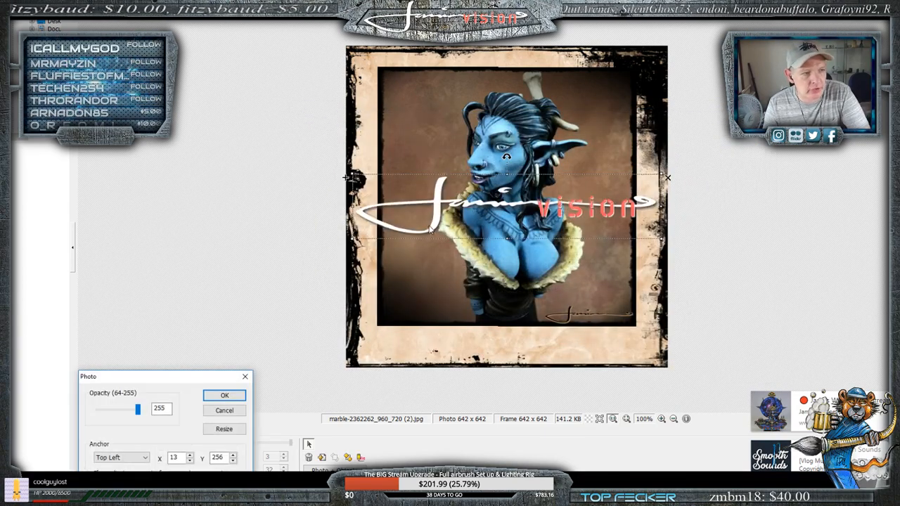
{"action": "left_click", "coordinate": [214, 396]}
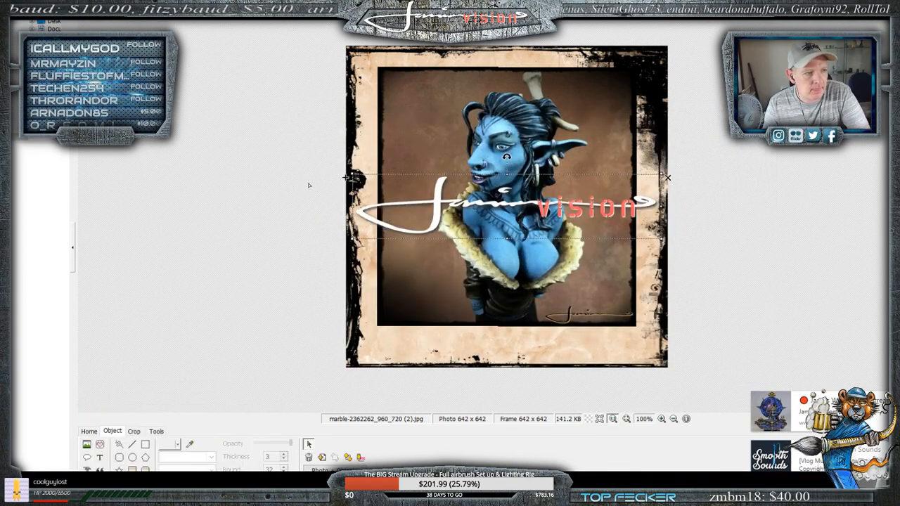
- Position the logo across the upper edge of the framed image, spanning nearly its full width, and deselect it
{"action": "left_click_drag", "start_coordinate": [345, 177], "coordinate": [377, 73]}
{"action": "left_click_drag", "start_coordinate": [635, 126], "coordinate": [690, 136]}
{"action": "left_click_drag", "start_coordinate": [614, 108], "coordinate": [587, 95]}
{"action": "left_click", "coordinate": [147, 355]}
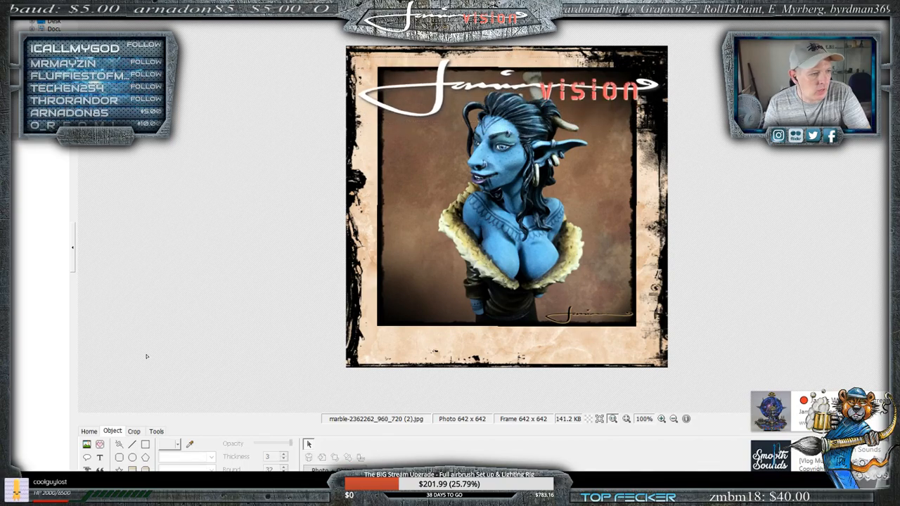
{"action": "left_click", "coordinate": [157, 433]}
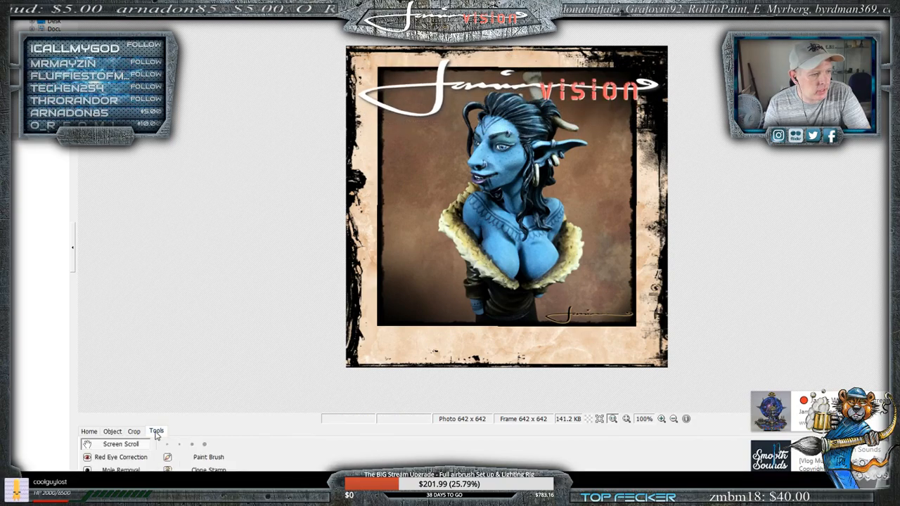
{"action": "left_click", "coordinate": [107, 433]}
{"action": "left_click", "coordinate": [100, 457]}
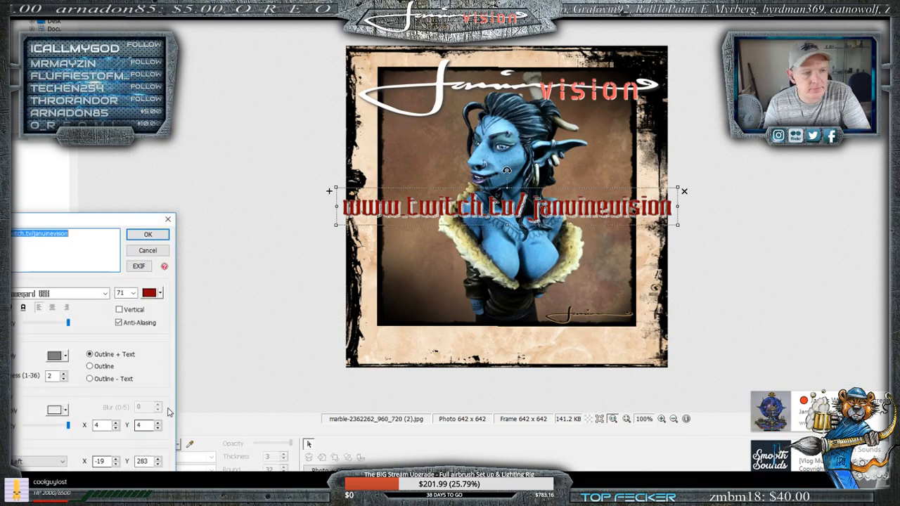
{"action": "left_click", "coordinate": [148, 235]}
{"action": "left_click_drag", "start_coordinate": [511, 211], "coordinate": [512, 349]}
{"action": "left_click_drag", "start_coordinate": [329, 327], "coordinate": [365, 333]}
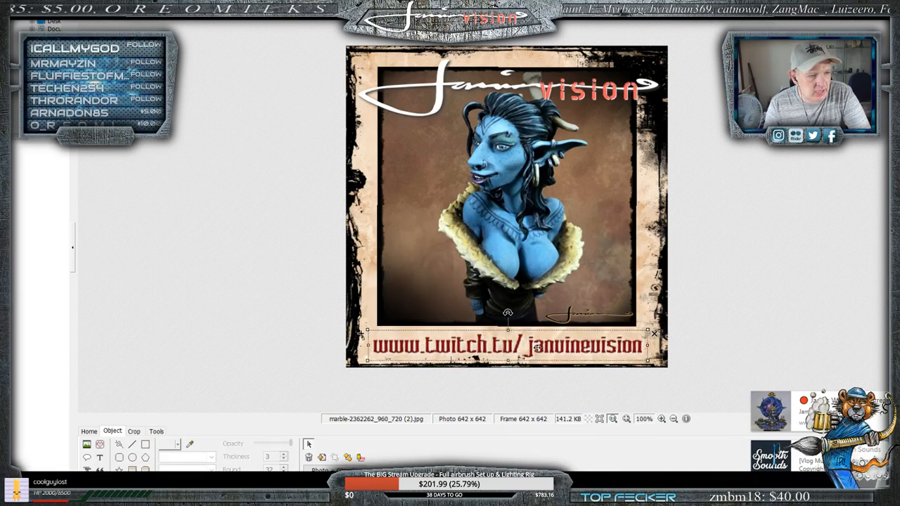
{"action": "left_click", "coordinate": [99, 457]}
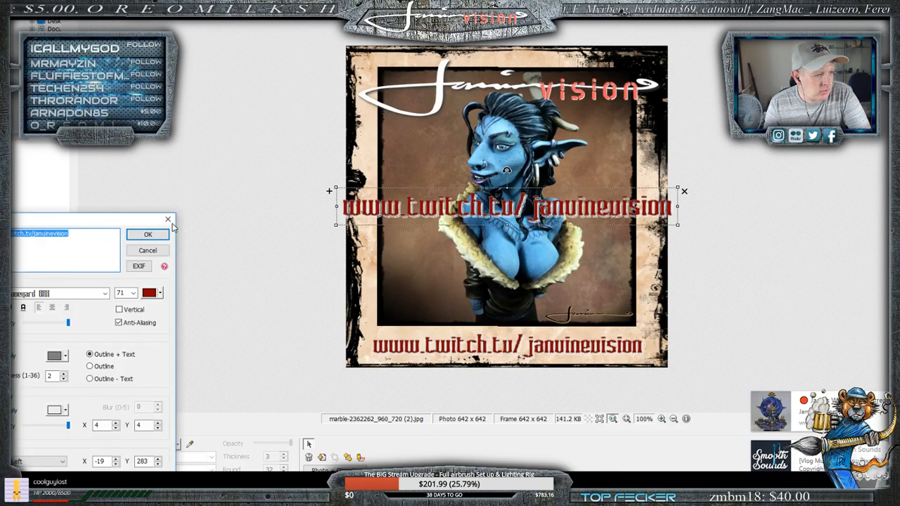
{"action": "left_click_drag", "start_coordinate": [106, 222], "coordinate": [357, 58]}
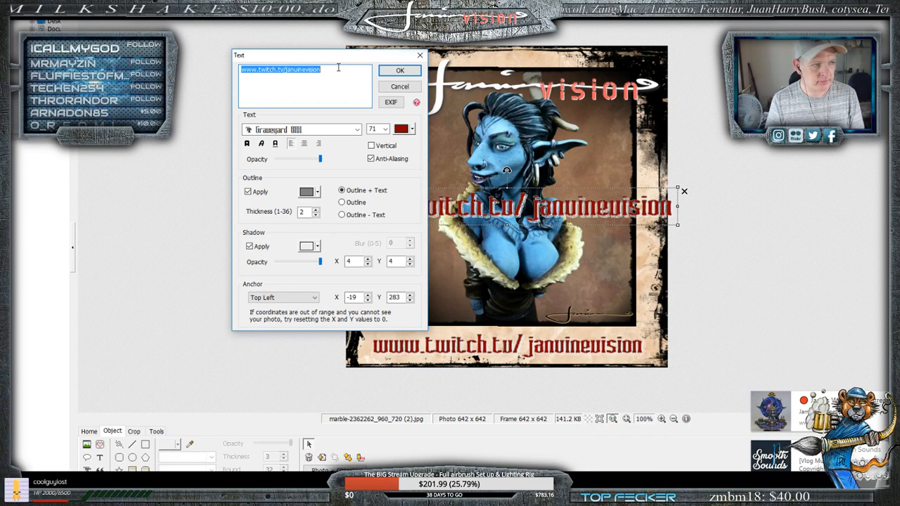
{"action": "left_click", "coordinate": [302, 129]}
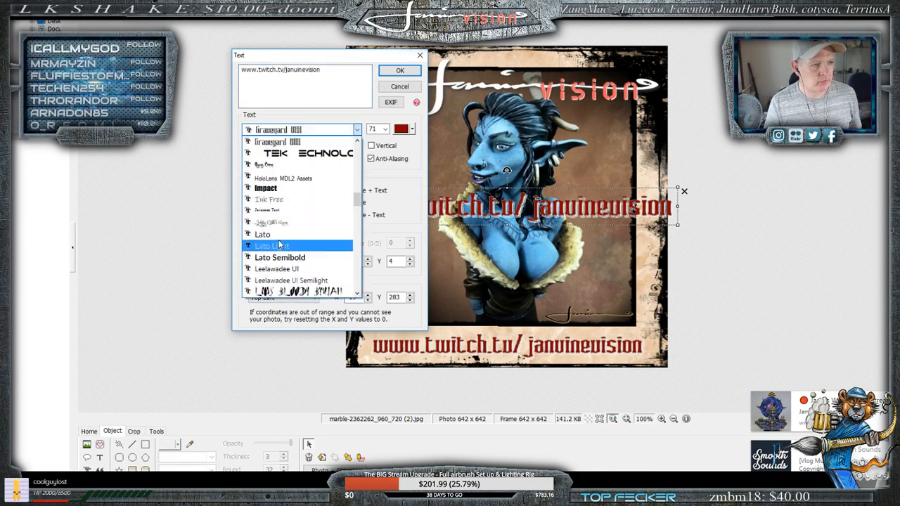
{"action": "scroll", "coordinate": [281, 243], "scroll_direction": "down", "scroll_amount": 4}
{"action": "scroll", "coordinate": [284, 225], "scroll_direction": "down", "scroll_amount": 15}
{"action": "scroll", "coordinate": [286, 211], "scroll_direction": "up", "scroll_amount": 15}
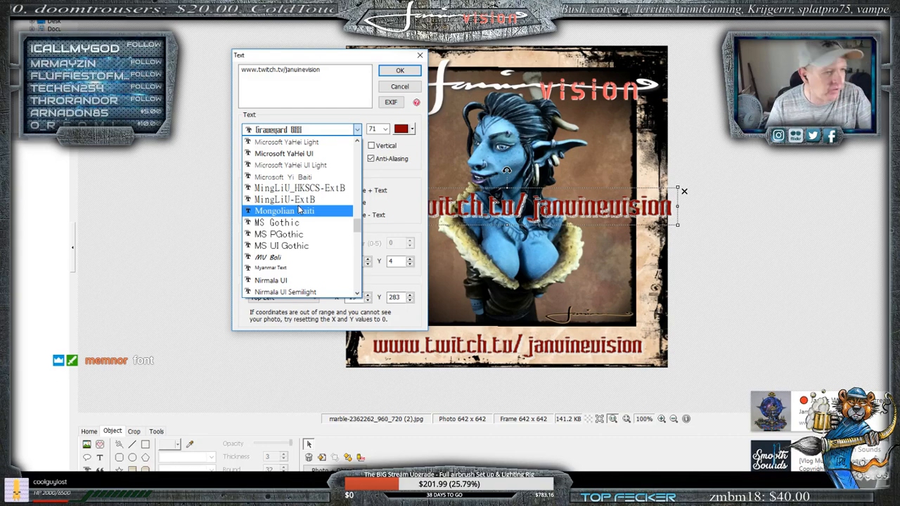
{"action": "left_click", "coordinate": [285, 258]}
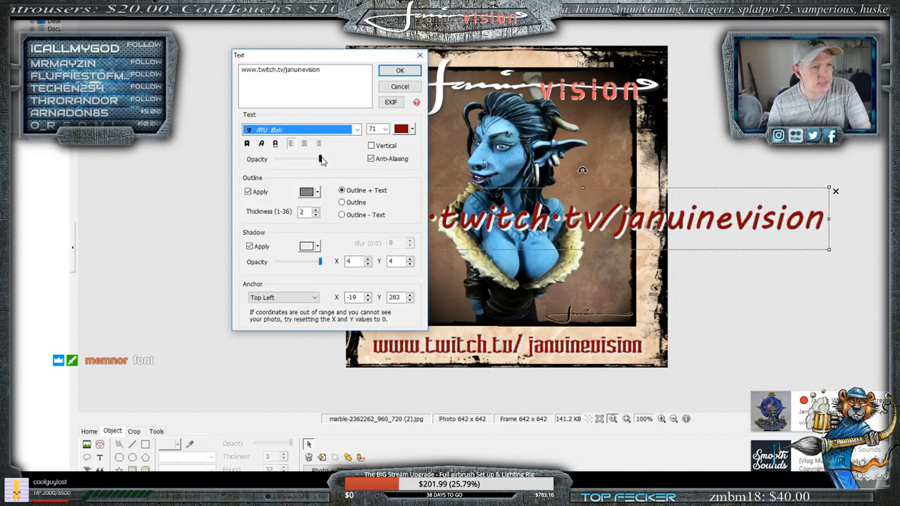
- Try the Outline and Outline - Text modes on the new text, restore Outline + Text, and discard the text object
{"action": "left_click_drag", "start_coordinate": [322, 159], "coordinate": [370, 172]}
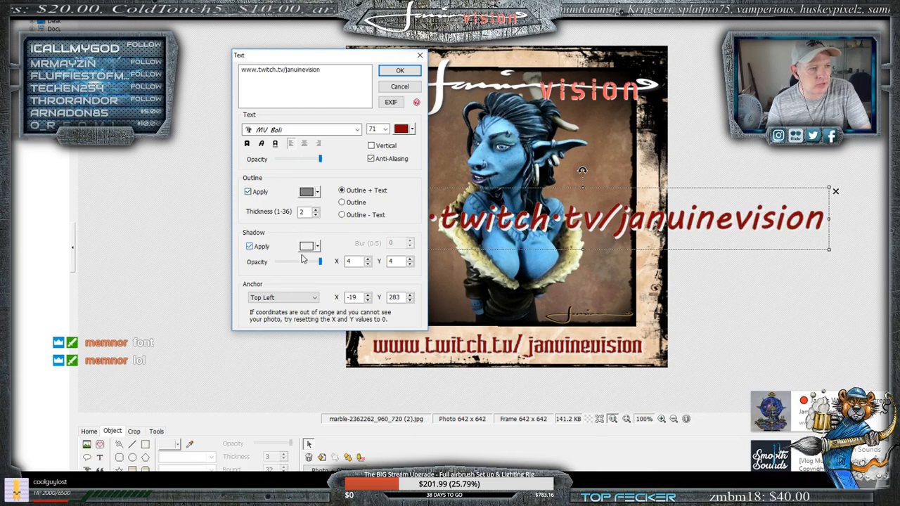
{"action": "left_click", "coordinate": [342, 202]}
{"action": "left_click", "coordinate": [343, 215]}
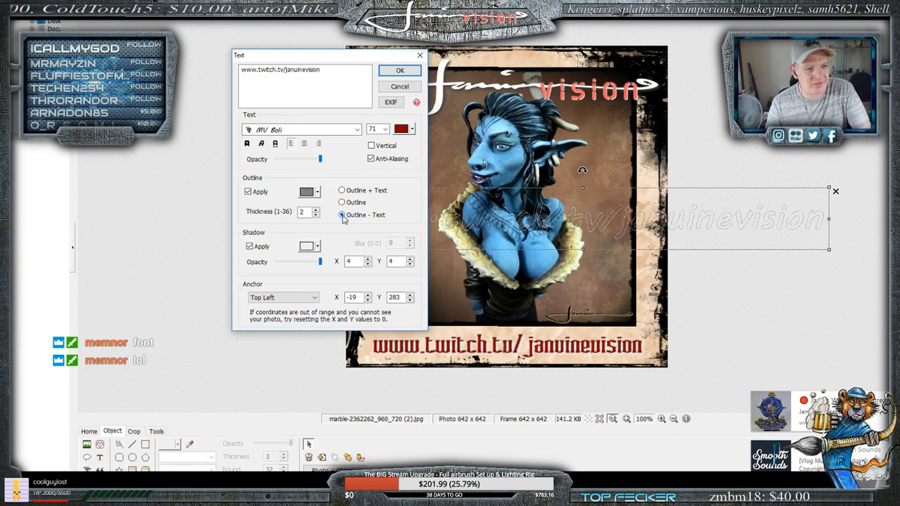
{"action": "left_click", "coordinate": [342, 190]}
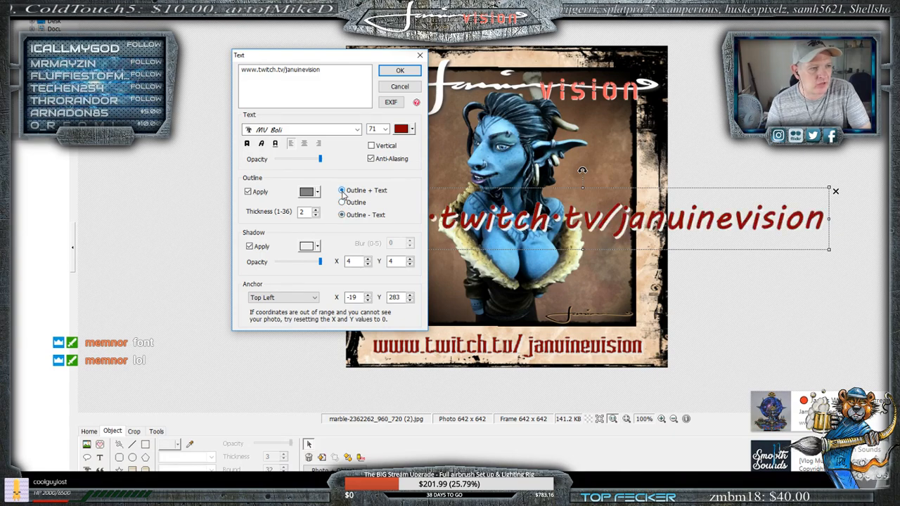
{"action": "left_click", "coordinate": [410, 87]}
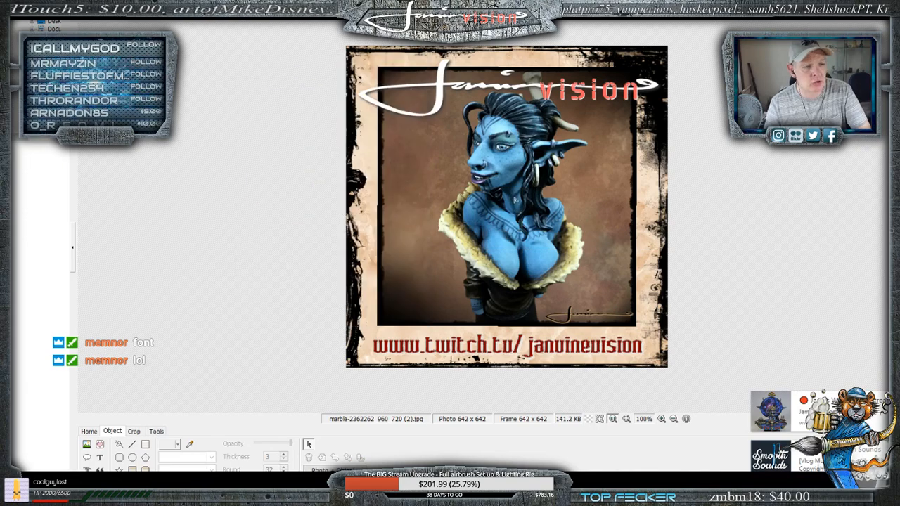
- Nudge the JanuineVision logo slightly to fine-tune its placement across the frame's upper edge
{"action": "mouse_move", "coordinate": [509, 81]}
{"action": "left_mouse_down"}
{"action": "mouse_move", "coordinate": [506, 215]}
{"action": "mouse_move", "coordinate": [505, 79]}
{"action": "left_mouse_up"}
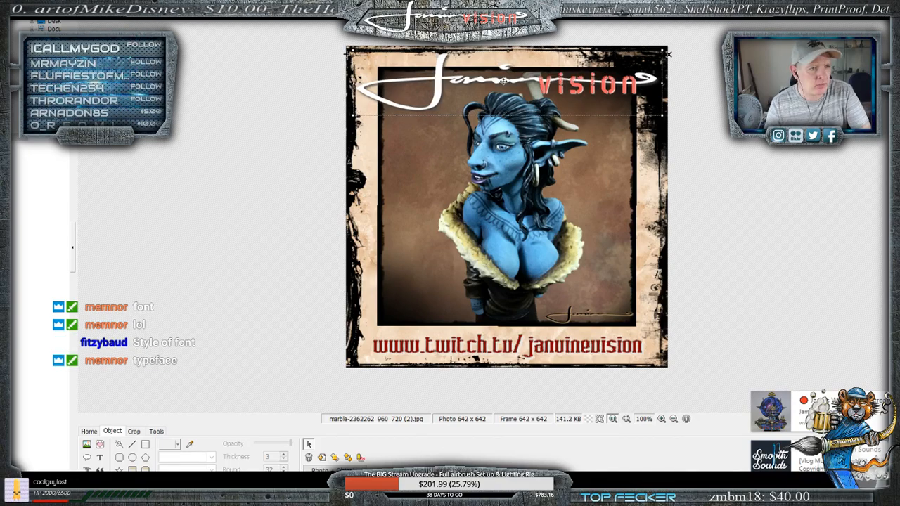
{"action": "left_click_drag", "start_coordinate": [503, 81], "coordinate": [504, 87]}
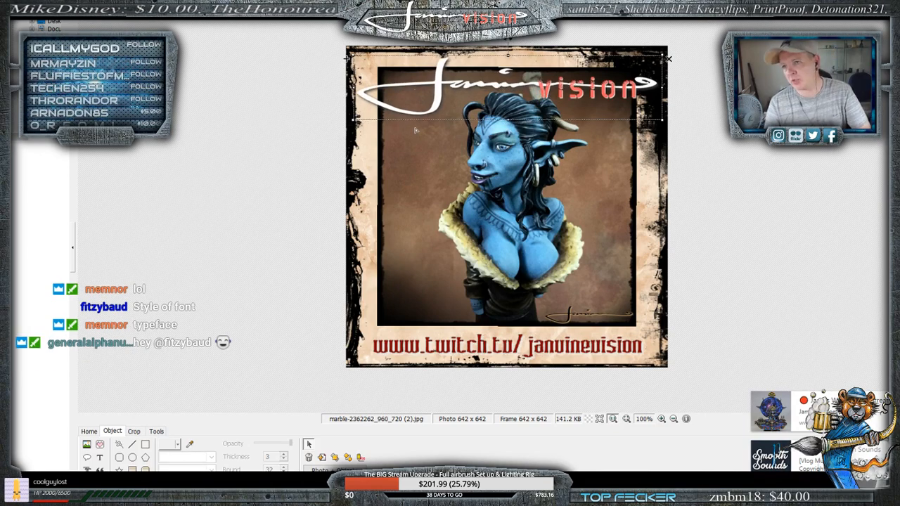
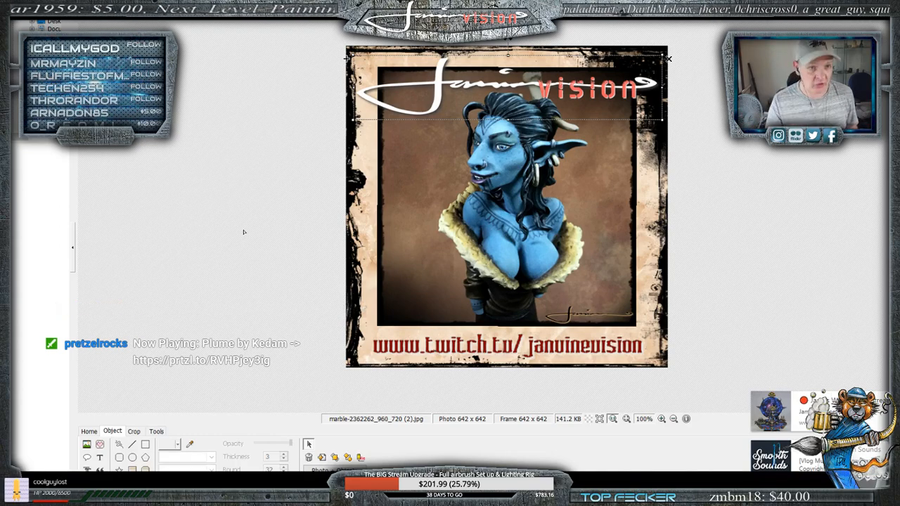
- Close the blue bust composition without saving it and switch to the PhotoScape window with the standing miniature's photo
{"action": "key", "text": "alt+F4"}
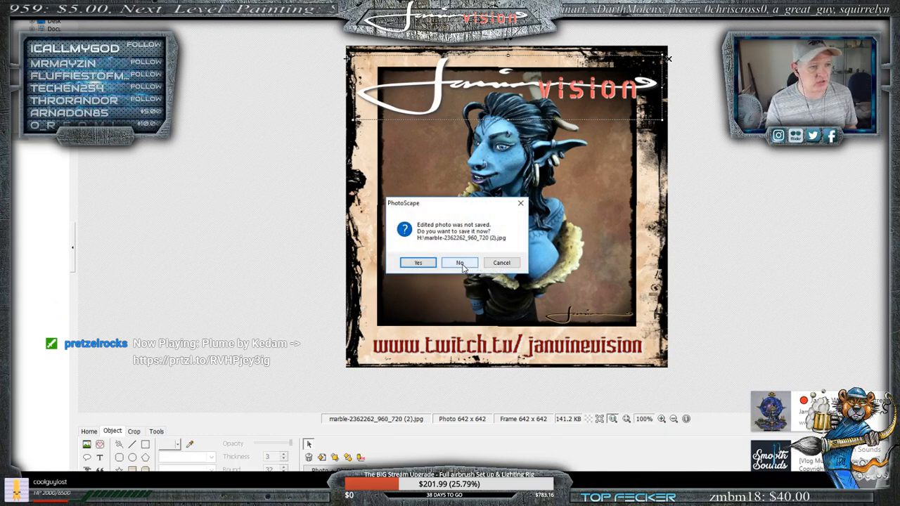
{"action": "left_click", "coordinate": [459, 260]}
{"action": "left_click", "coordinate": [242, 493]}
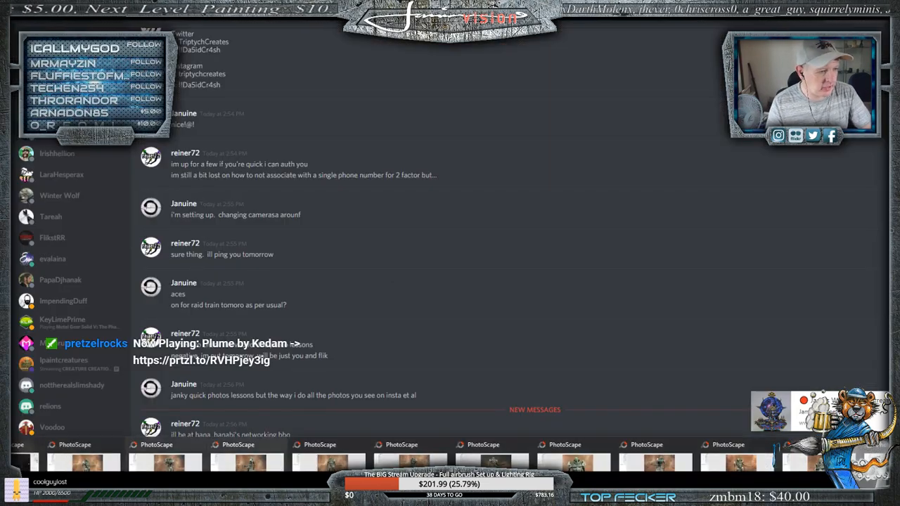
{"action": "left_click", "coordinate": [83, 454]}
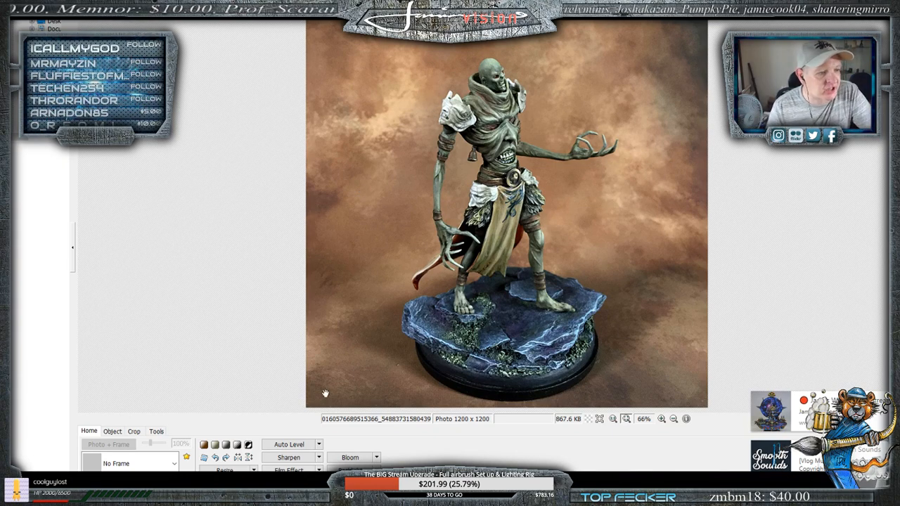
- Sharpen the standing miniature's photo and try the Cali 05 frame around it
{"action": "left_click", "coordinate": [320, 458]}
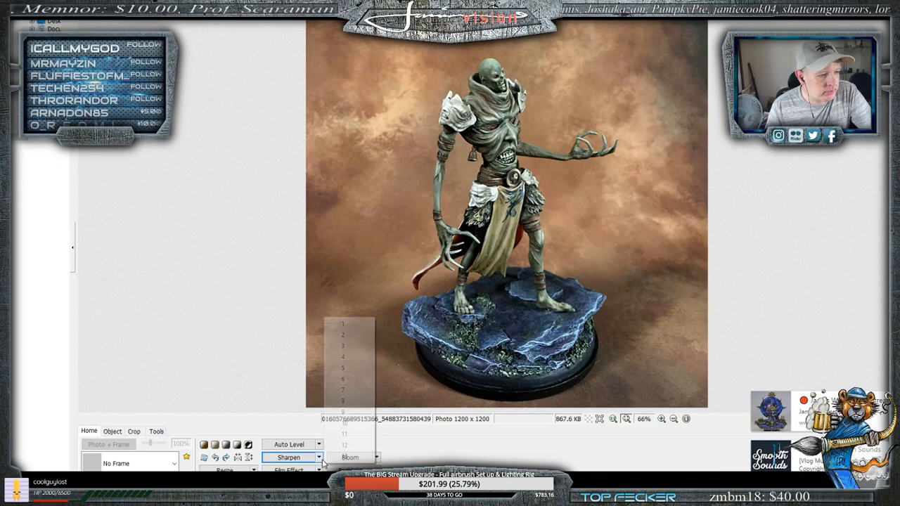
{"action": "left_click", "coordinate": [347, 360]}
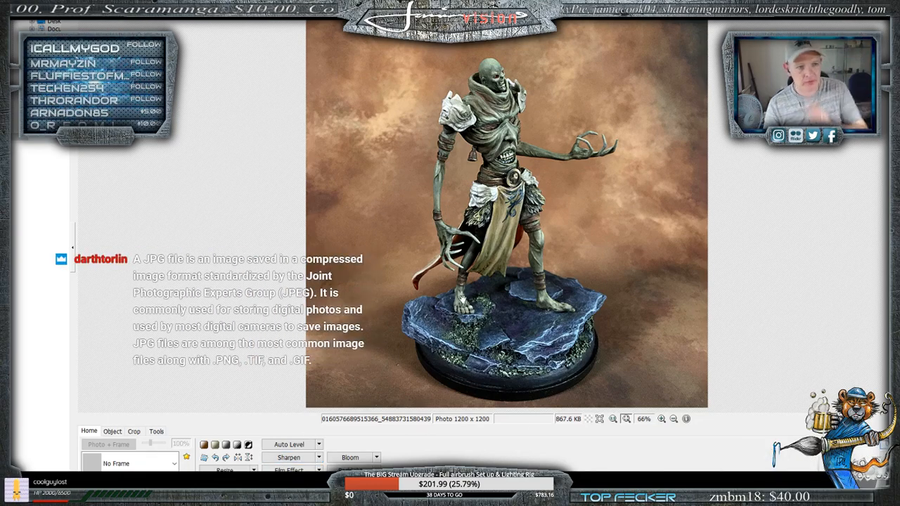
{"action": "left_click", "coordinate": [149, 467]}
{"action": "scroll", "coordinate": [129, 409], "scroll_direction": "down", "scroll_amount": 5}
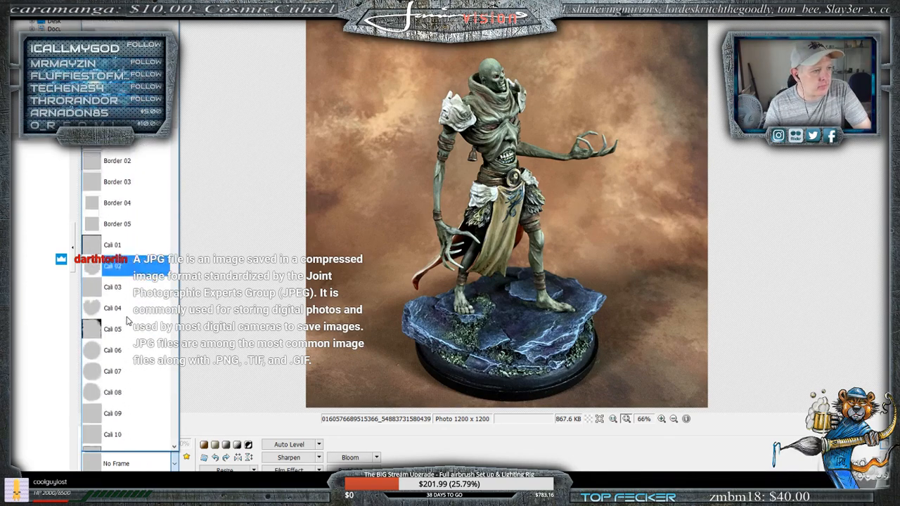
{"action": "left_click", "coordinate": [146, 315]}
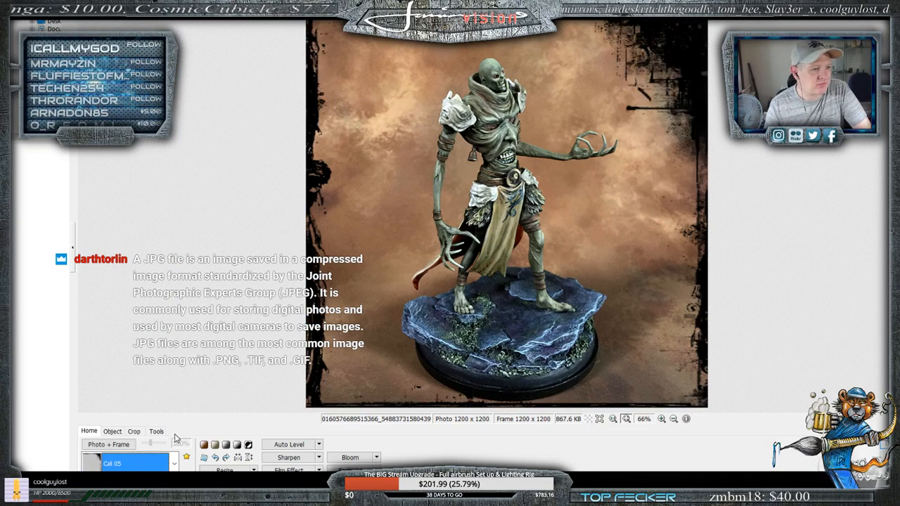
- Replace the grunge frame around the miniature's photo with the Cali 01 frame
{"action": "left_click", "coordinate": [141, 464]}
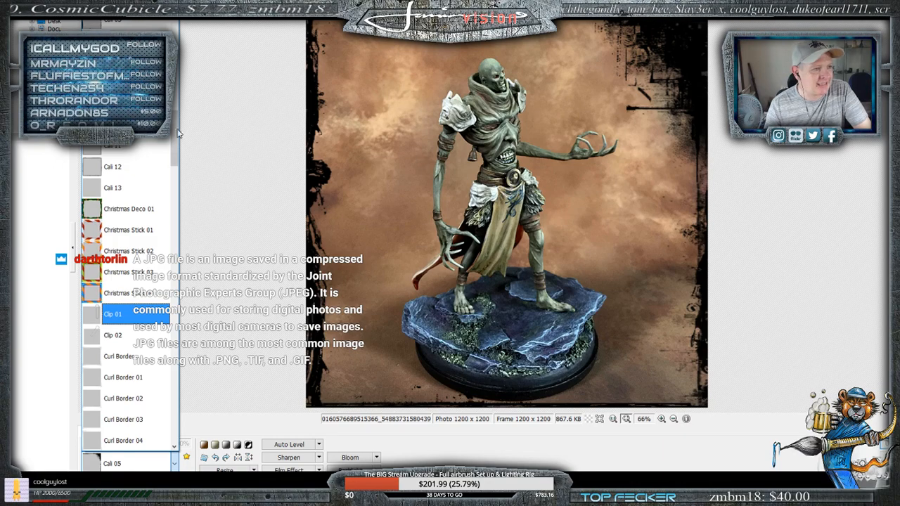
{"action": "scroll", "coordinate": [149, 162], "scroll_direction": "up", "scroll_amount": 2}
{"action": "scroll", "coordinate": [146, 160], "scroll_direction": "up", "scroll_amount": 10}
{"action": "scroll", "coordinate": [124, 293], "scroll_direction": "down", "scroll_amount": 3}
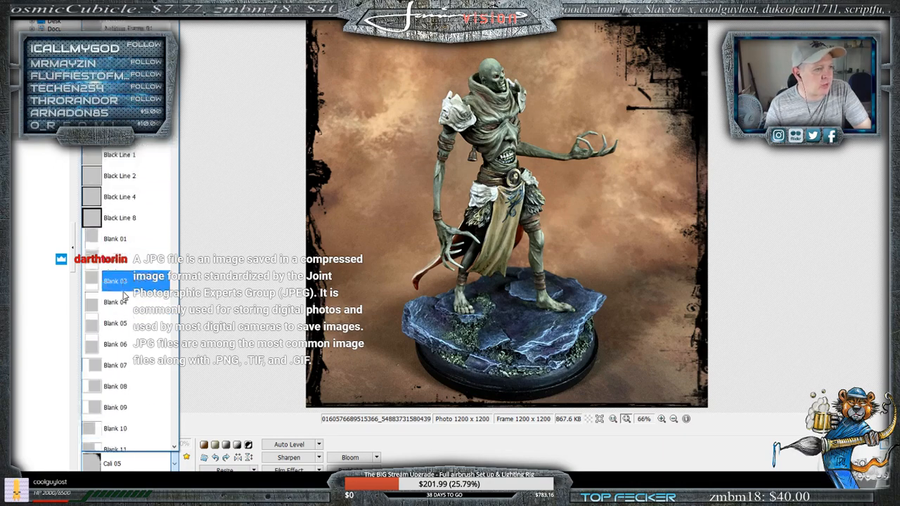
{"action": "scroll", "coordinate": [124, 293], "scroll_direction": "down", "scroll_amount": 3}
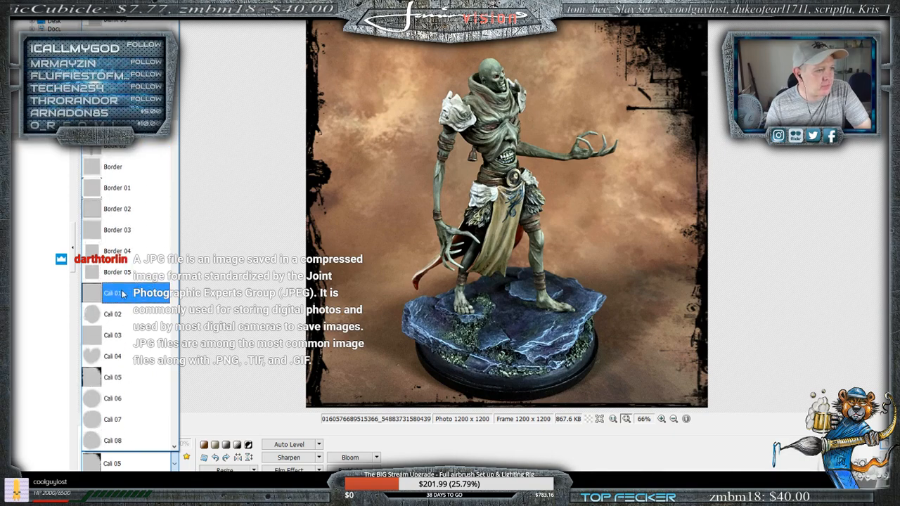
{"action": "left_click", "coordinate": [117, 294]}
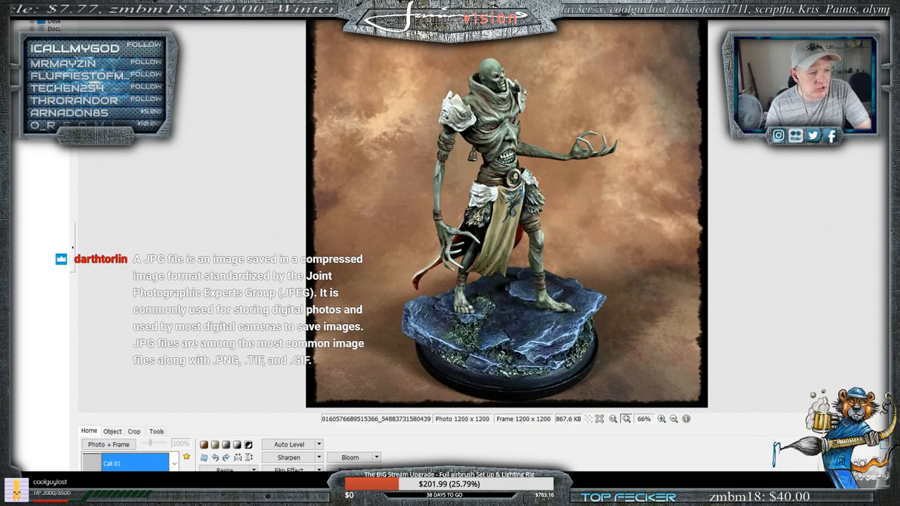
- Compare High and Middle strength of the CP8 film effect and apply it to the photo at Middle
{"action": "left_click", "coordinate": [351, 484]}
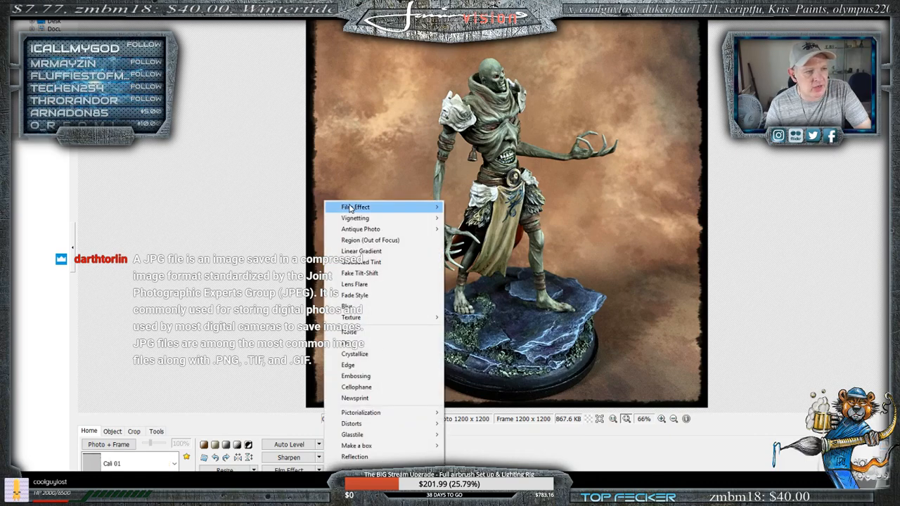
{"action": "mouse_move", "coordinate": [350, 208]}
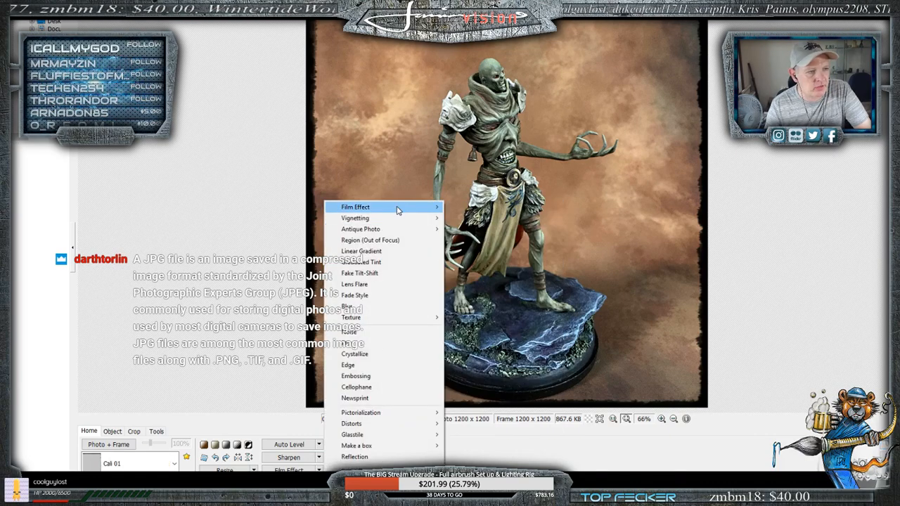
{"action": "left_click", "coordinate": [473, 208]}
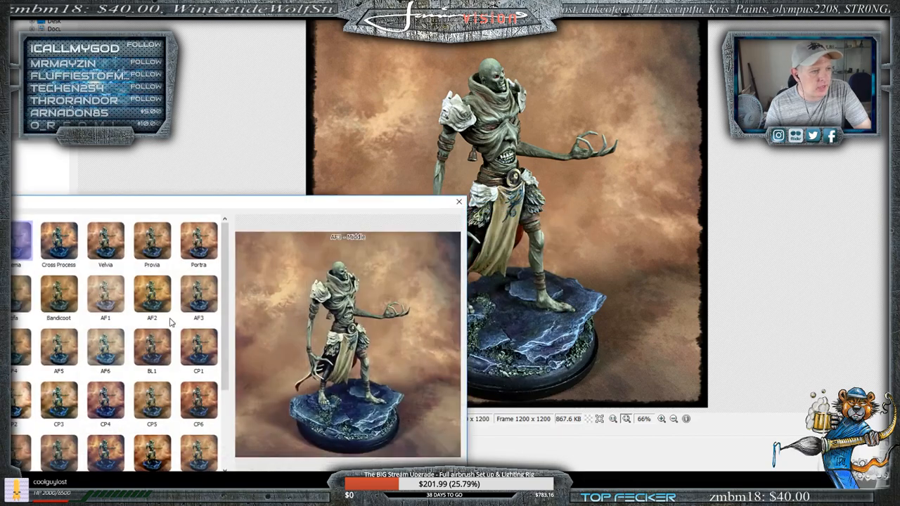
{"action": "left_click_drag", "start_coordinate": [193, 201], "coordinate": [263, 55]}
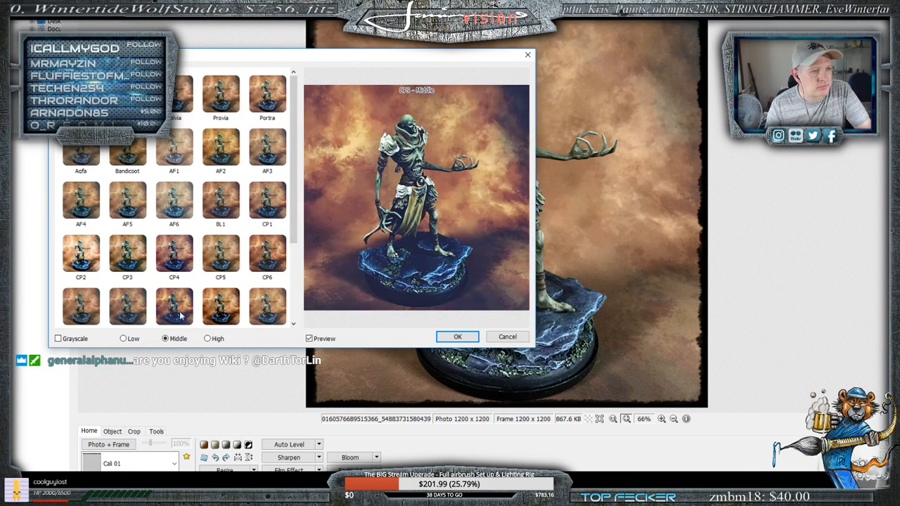
{"action": "left_click", "coordinate": [124, 314]}
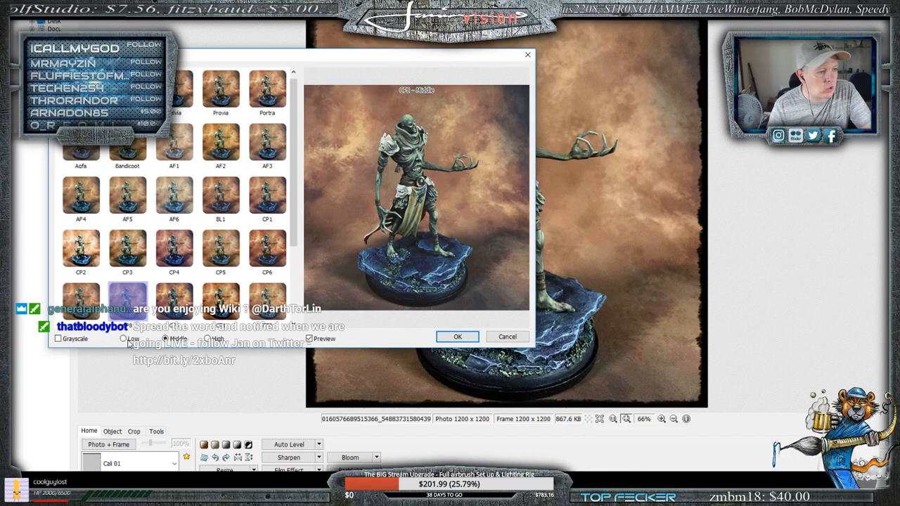
{"action": "left_click", "coordinate": [208, 338]}
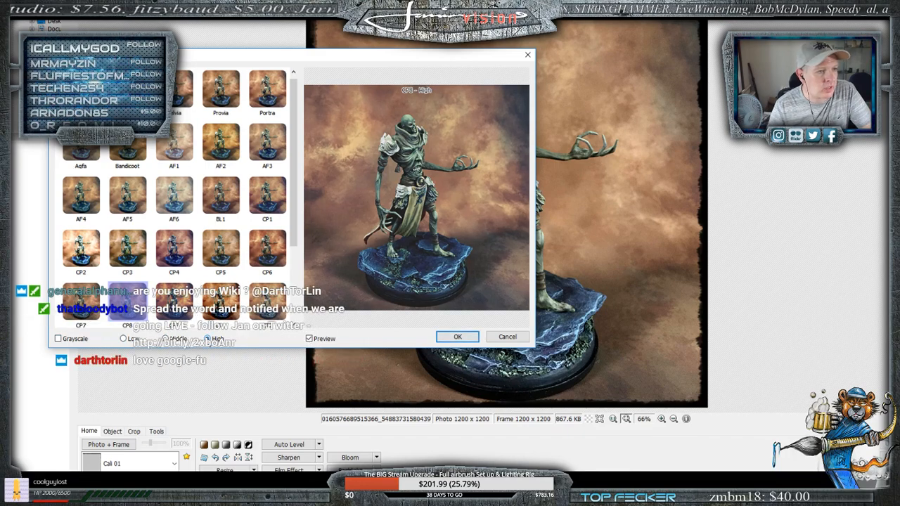
{"action": "left_click", "coordinate": [167, 339]}
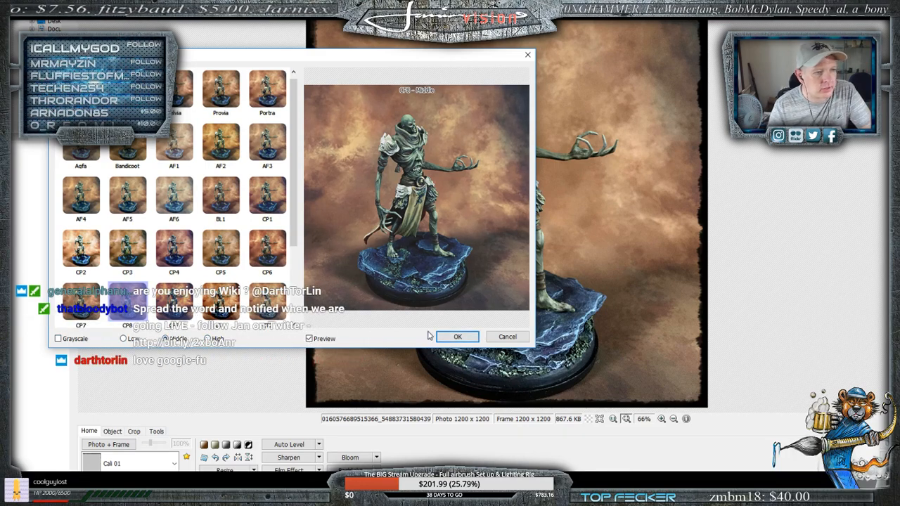
{"action": "left_click", "coordinate": [456, 336]}
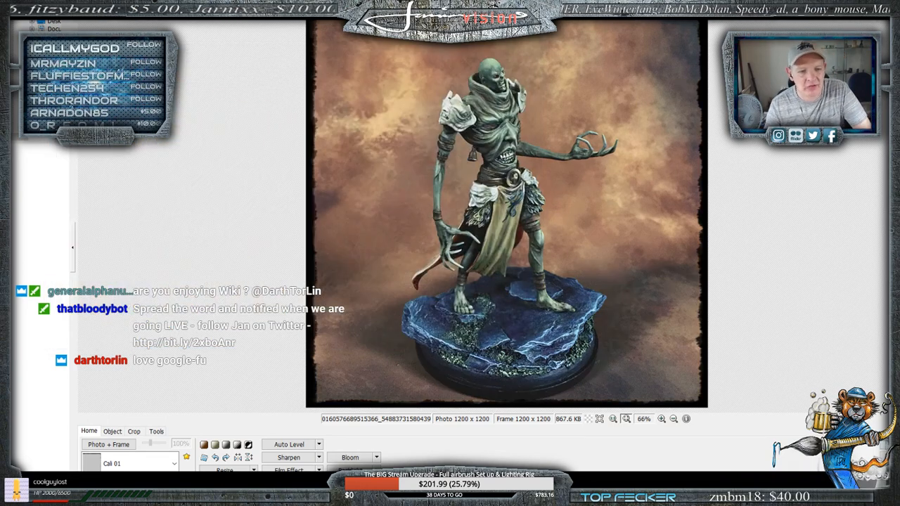
- Try the Region (Out of Focus) effect with Grayscale, setting both Size and Feather to 100%
{"action": "left_click", "coordinate": [351, 469]}
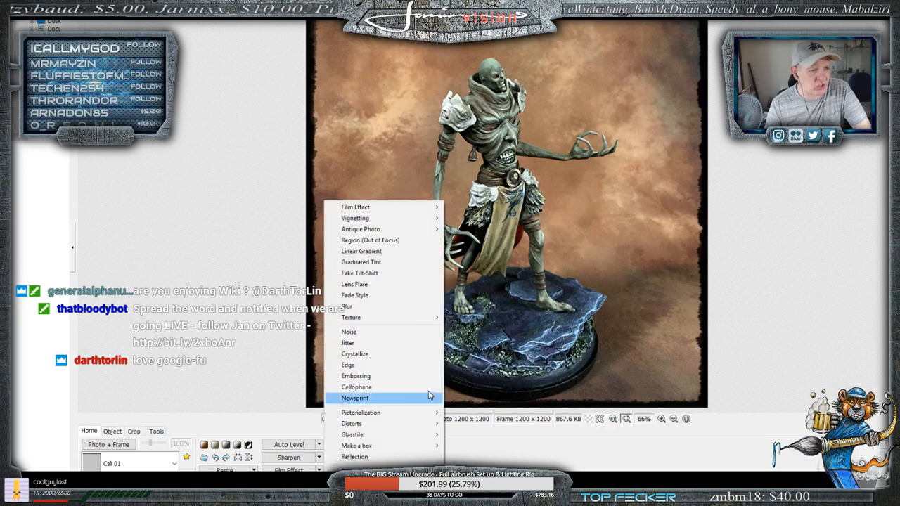
{"action": "left_click", "coordinate": [402, 241]}
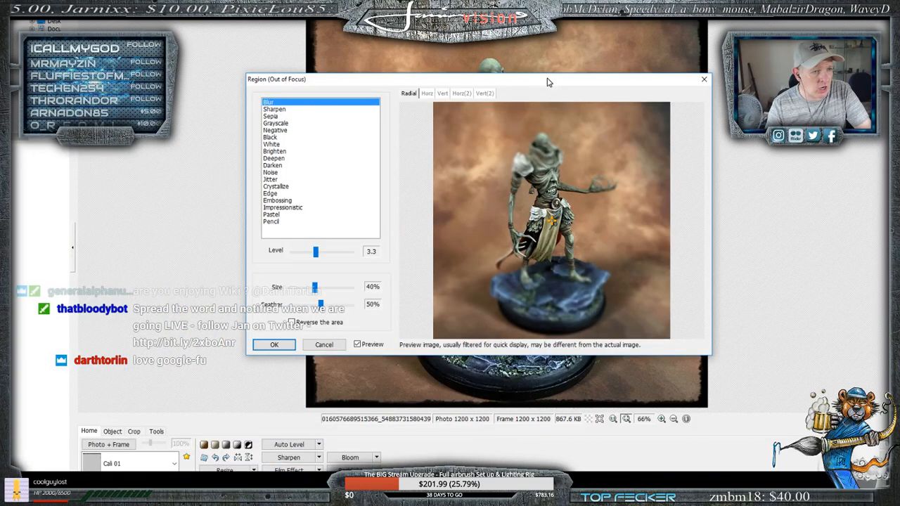
{"action": "left_click_drag", "start_coordinate": [547, 83], "coordinate": [540, 81]}
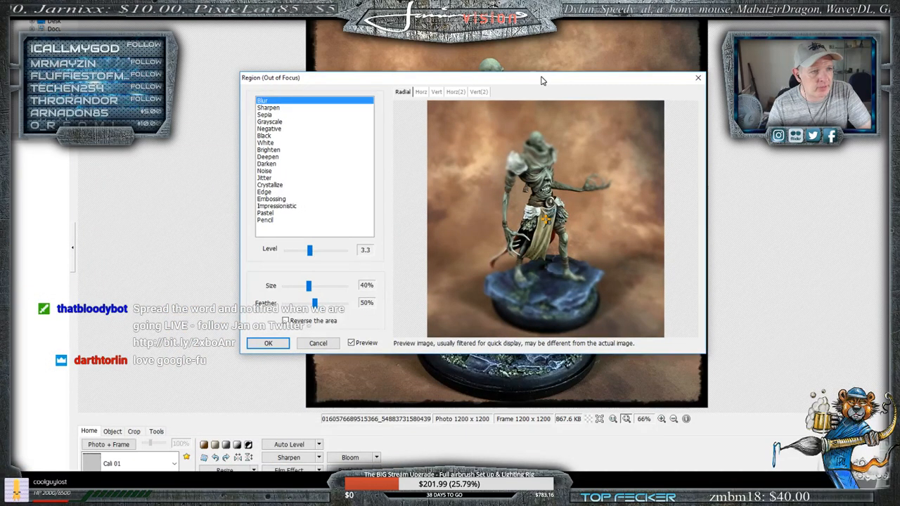
{"action": "left_click", "coordinate": [266, 115]}
{"action": "left_click", "coordinate": [268, 121]}
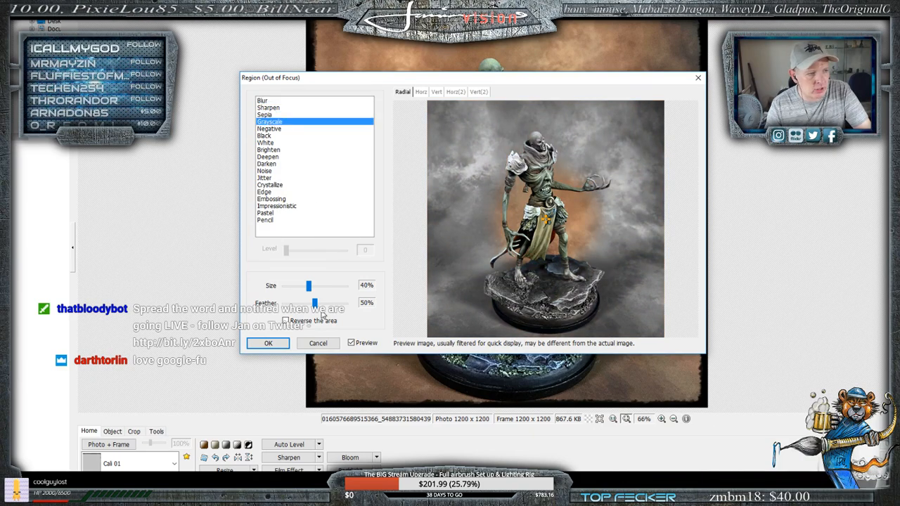
{"action": "left_click_drag", "start_coordinate": [308, 286], "coordinate": [383, 291]}
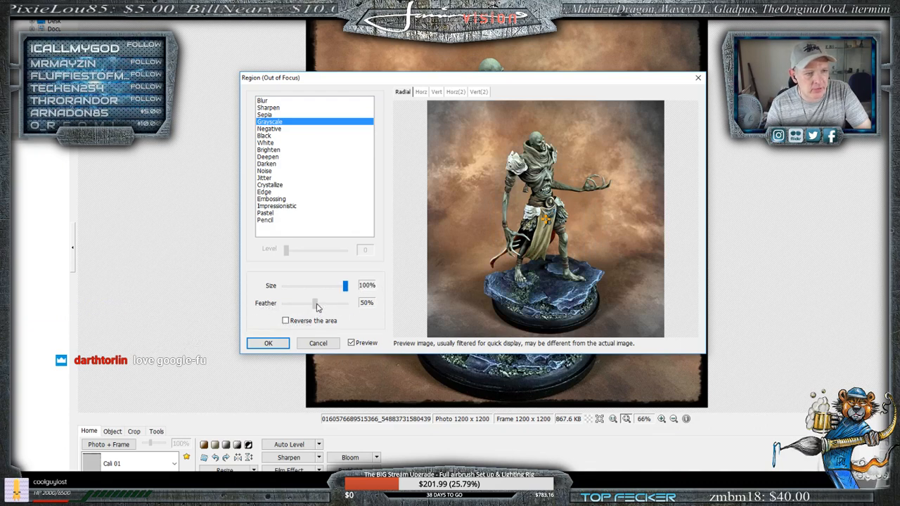
{"action": "left_click_drag", "start_coordinate": [317, 307], "coordinate": [345, 307]}
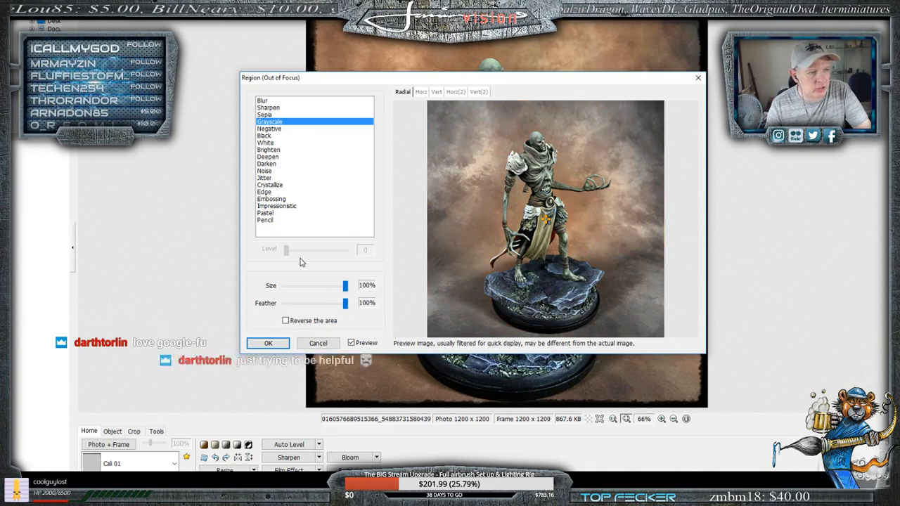
{"action": "mouse_move", "coordinate": [345, 285]}
{"action": "left_mouse_down"}
{"action": "mouse_move", "coordinate": [289, 289]}
{"action": "mouse_move", "coordinate": [346, 285]}
{"action": "left_mouse_up"}
- Try regional Sharpen and Blur, including a reversed area and Blur at level 8.0 with 55% size, and discard the effect
{"action": "left_click", "coordinate": [263, 102]}
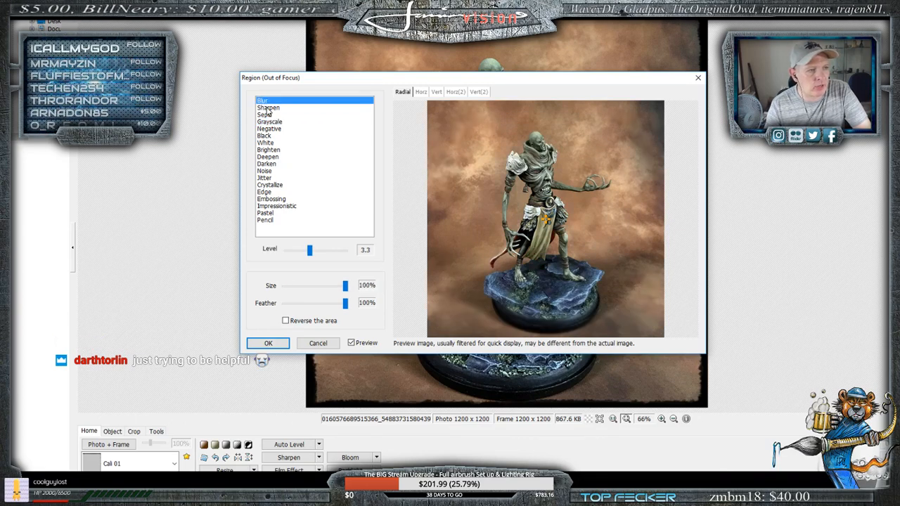
{"action": "left_click", "coordinate": [268, 109]}
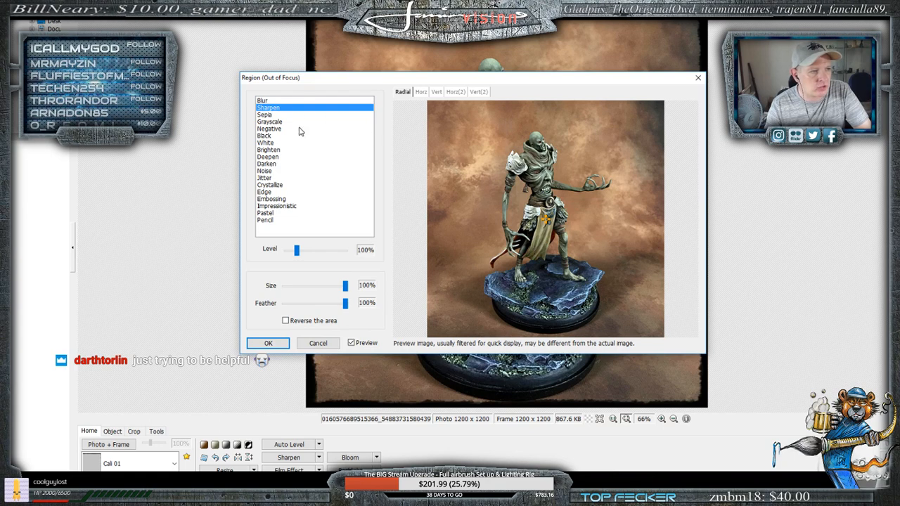
{"action": "left_click", "coordinate": [261, 102]}
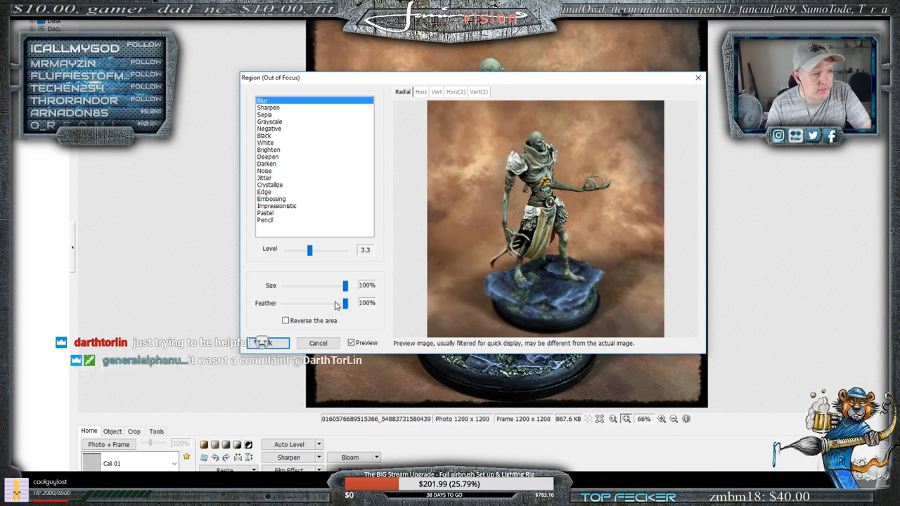
{"action": "left_click", "coordinate": [285, 321]}
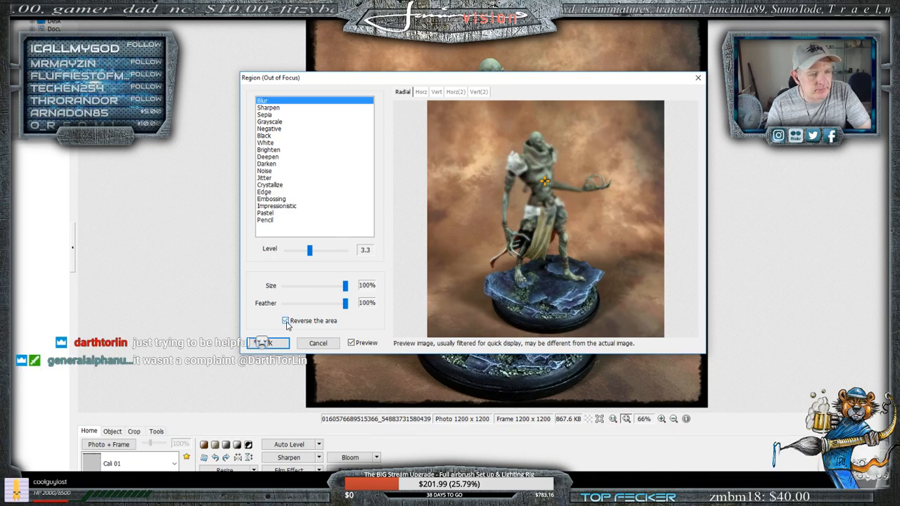
{"action": "left_click", "coordinate": [285, 321]}
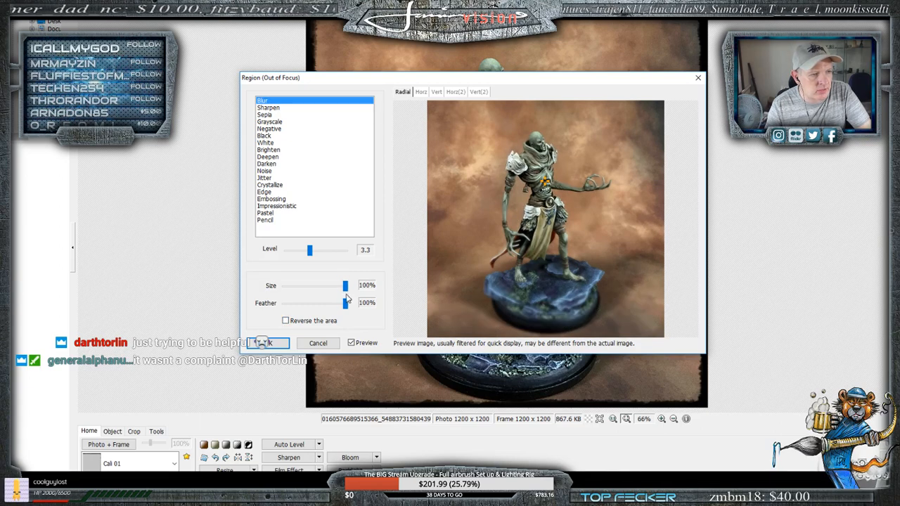
{"action": "left_click_drag", "start_coordinate": [310, 250], "coordinate": [345, 251]}
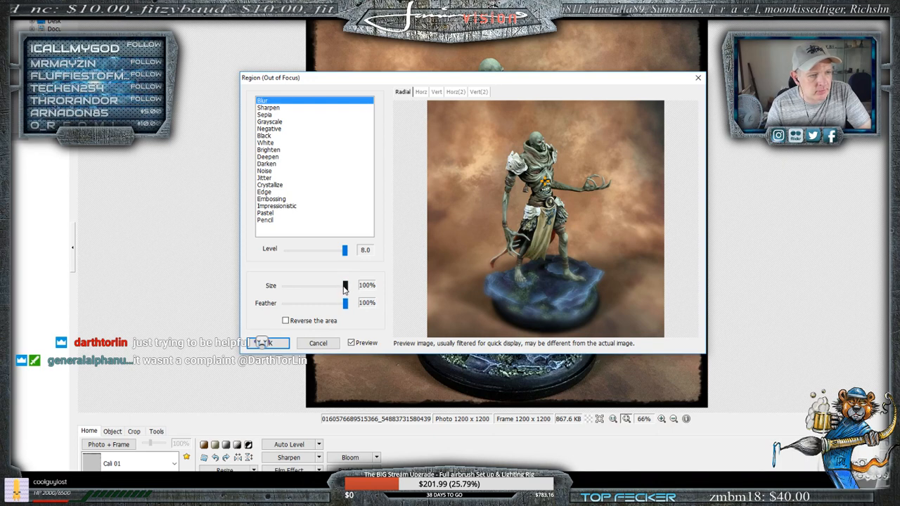
{"action": "left_click_drag", "start_coordinate": [344, 287], "coordinate": [318, 288]}
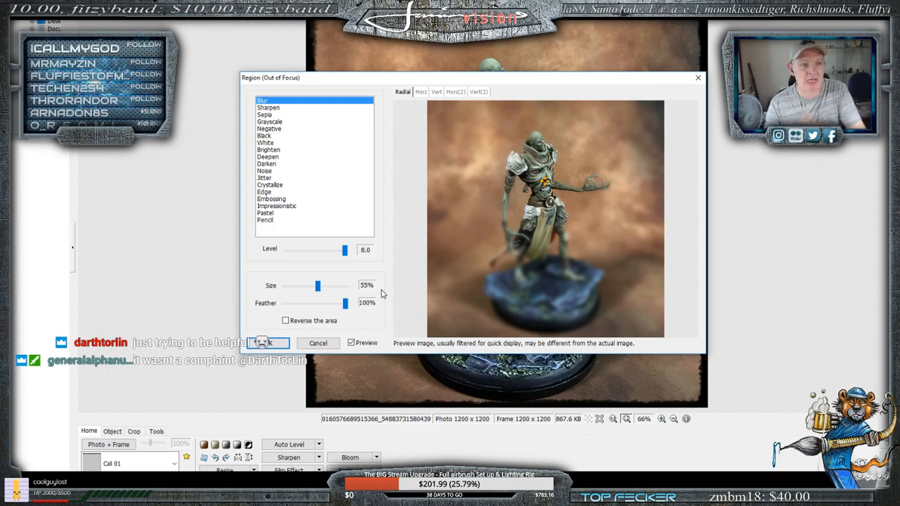
{"action": "left_click", "coordinate": [319, 343]}
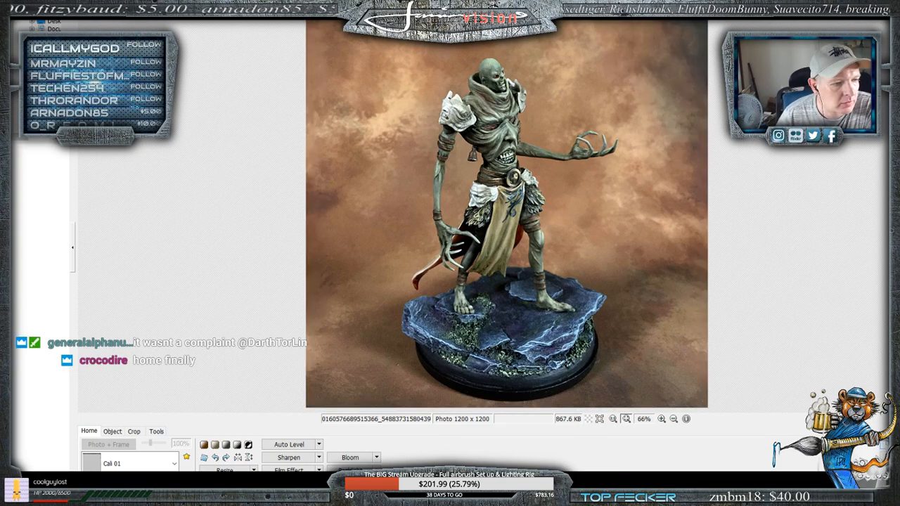
- Try lowering the photo's saturation to -64 and -41, and discard the colour adjustment
{"action": "left_click", "coordinate": [225, 484]}
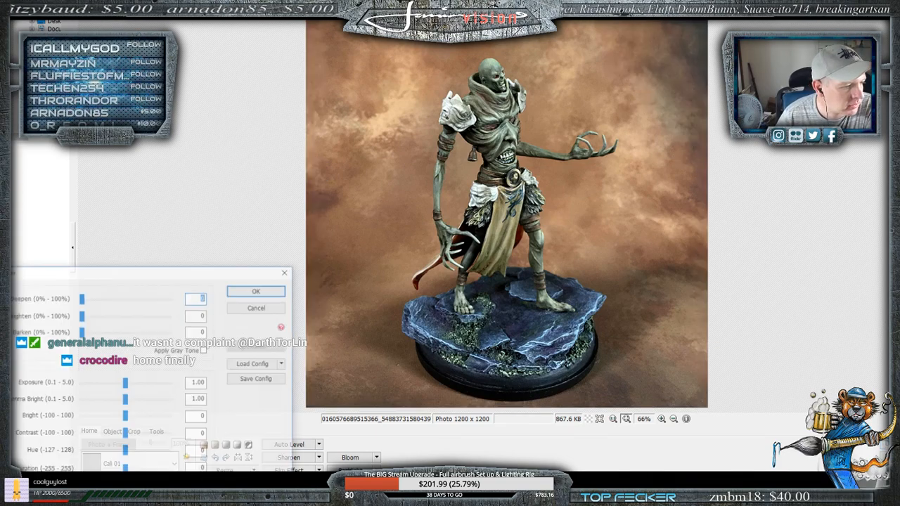
{"action": "left_click_drag", "start_coordinate": [125, 470], "coordinate": [115, 471]}
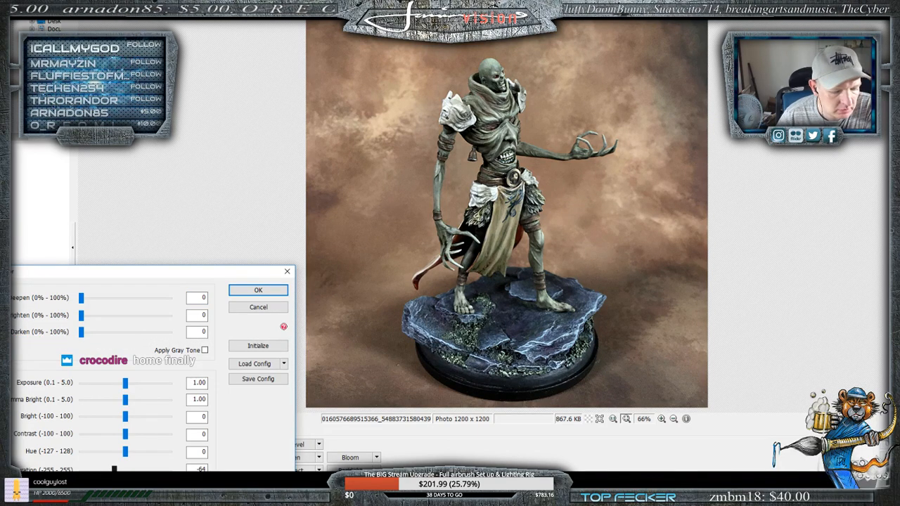
{"action": "left_click_drag", "start_coordinate": [114, 470], "coordinate": [118, 470]}
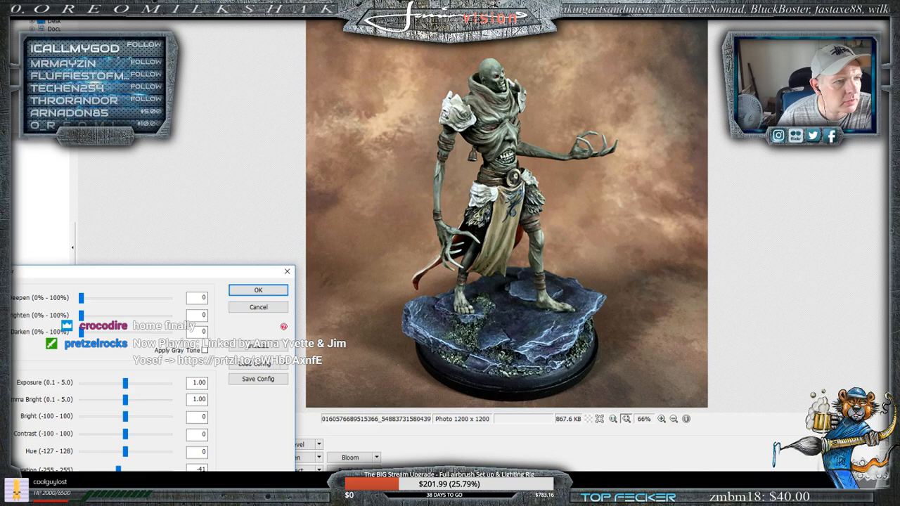
{"action": "left_click", "coordinate": [258, 311]}
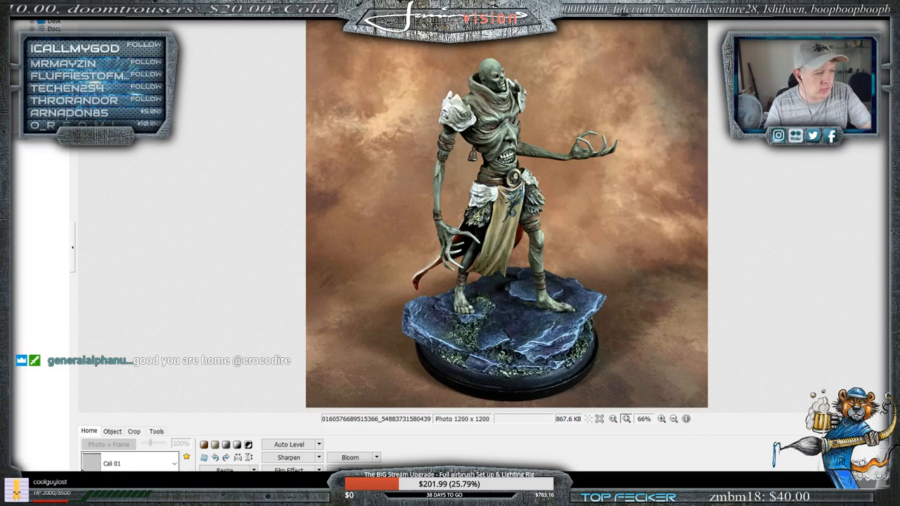
- Put the Cali 01 frame around the miniature's photo
{"action": "left_click", "coordinate": [124, 465]}
{"action": "scroll", "coordinate": [134, 338], "scroll_direction": "up", "scroll_amount": 4}
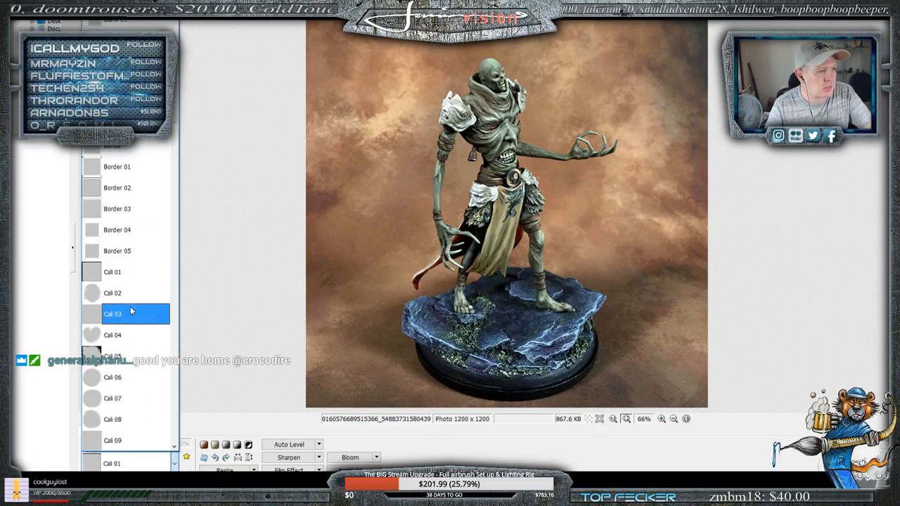
{"action": "left_click", "coordinate": [116, 281]}
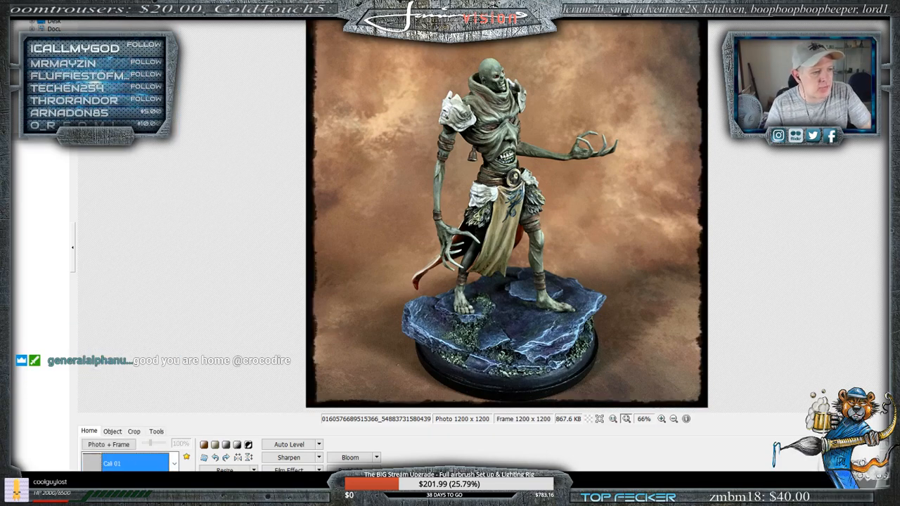
- Switch the photo's frame to Cali 03 and reduce its frame scale to 50%
{"action": "left_click", "coordinate": [139, 468]}
{"action": "scroll", "coordinate": [126, 380], "scroll_direction": "up", "scroll_amount": 7}
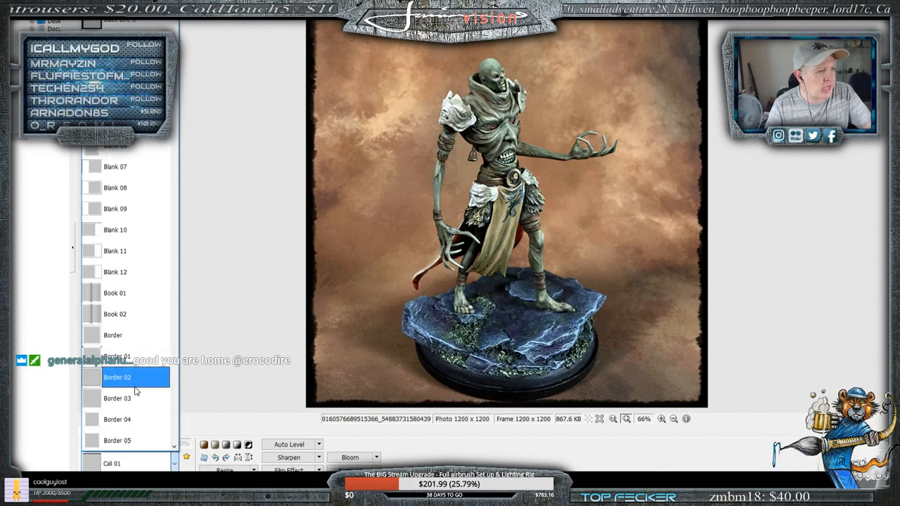
{"action": "scroll", "coordinate": [125, 378], "scroll_direction": "down", "scroll_amount": 3}
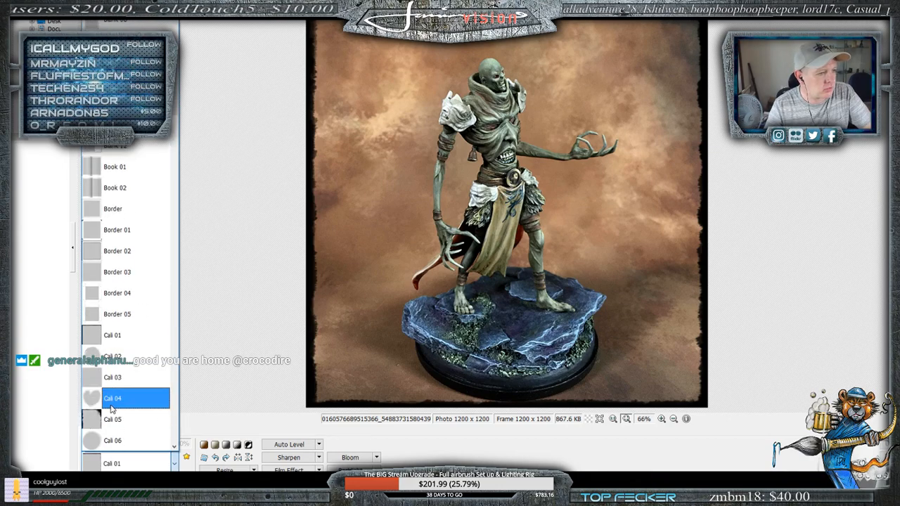
{"action": "left_click", "coordinate": [97, 382]}
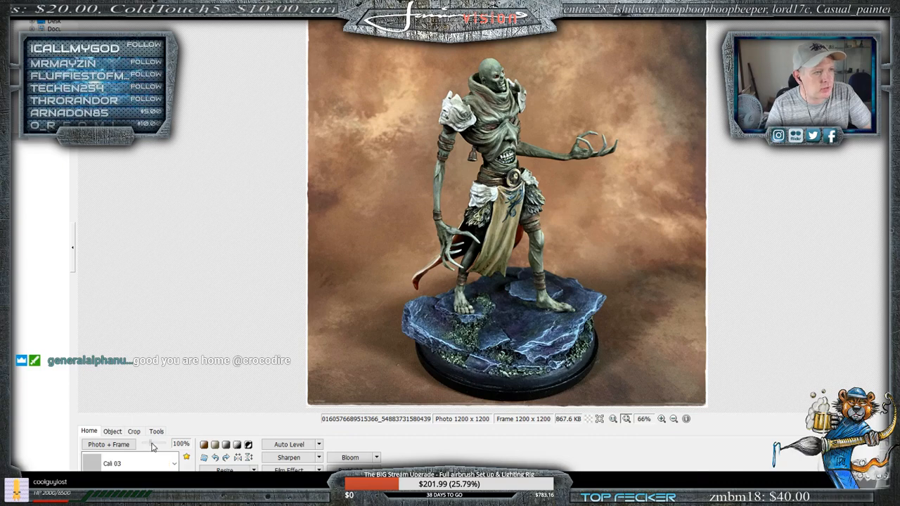
{"action": "left_click_drag", "start_coordinate": [164, 444], "coordinate": [145, 445]}
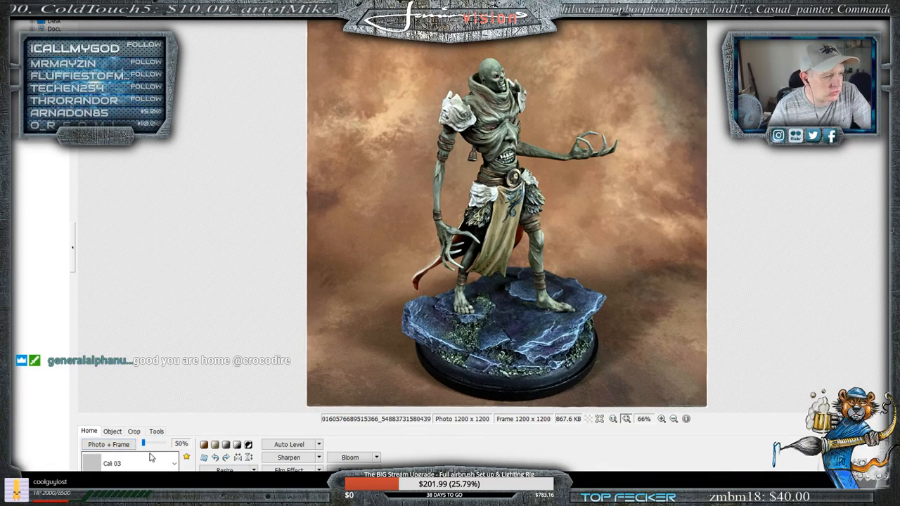
- Try the Cali 11 frame on the photo and switch back to Cali 01
{"action": "left_click", "coordinate": [151, 463]}
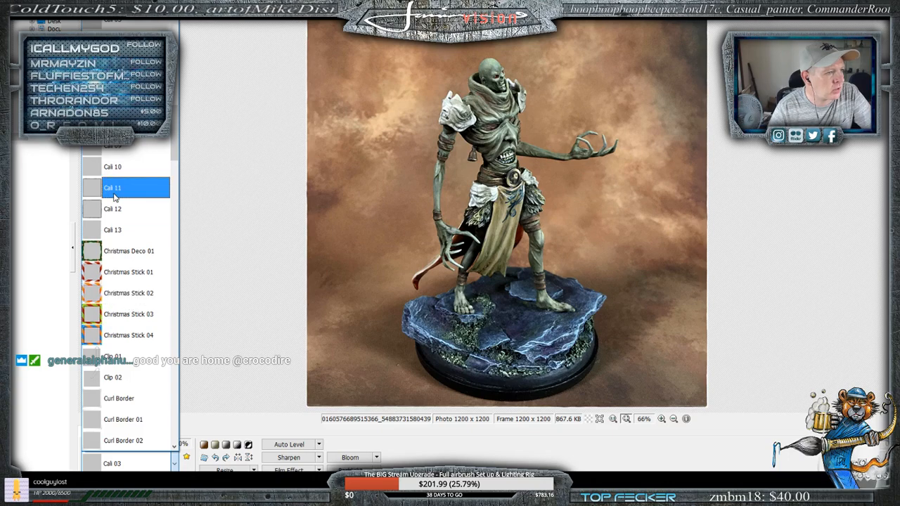
{"action": "scroll", "coordinate": [120, 282], "scroll_direction": "up", "scroll_amount": 3}
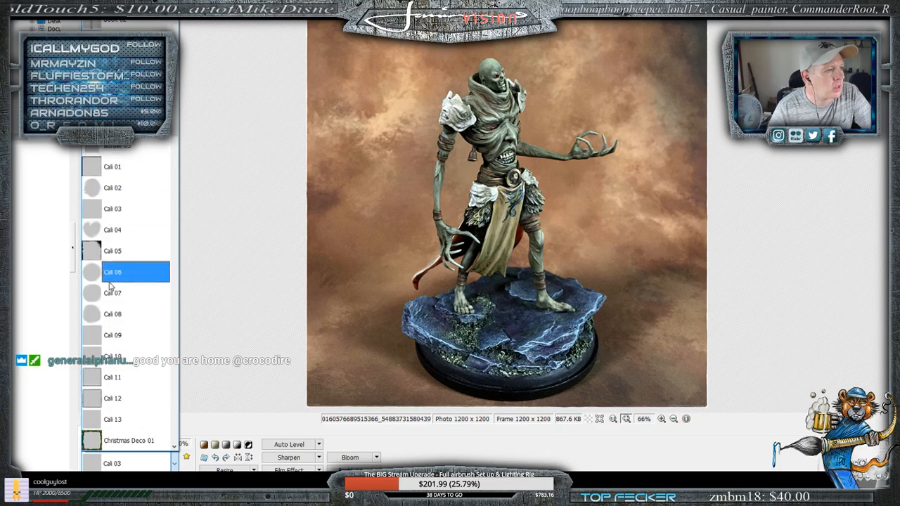
{"action": "left_click", "coordinate": [99, 378]}
{"action": "left_click", "coordinate": [146, 463]}
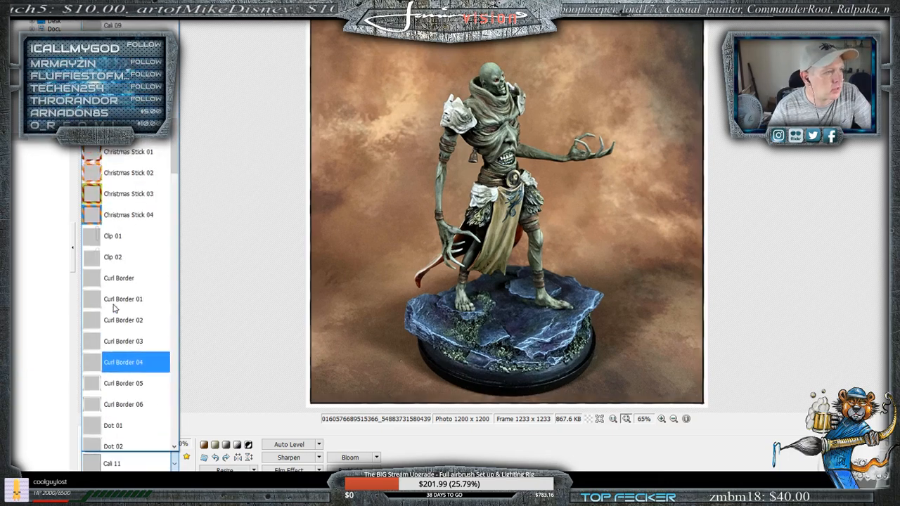
{"action": "scroll", "coordinate": [113, 303], "scroll_direction": "up", "scroll_amount": 5}
{"action": "left_click", "coordinate": [87, 196]}
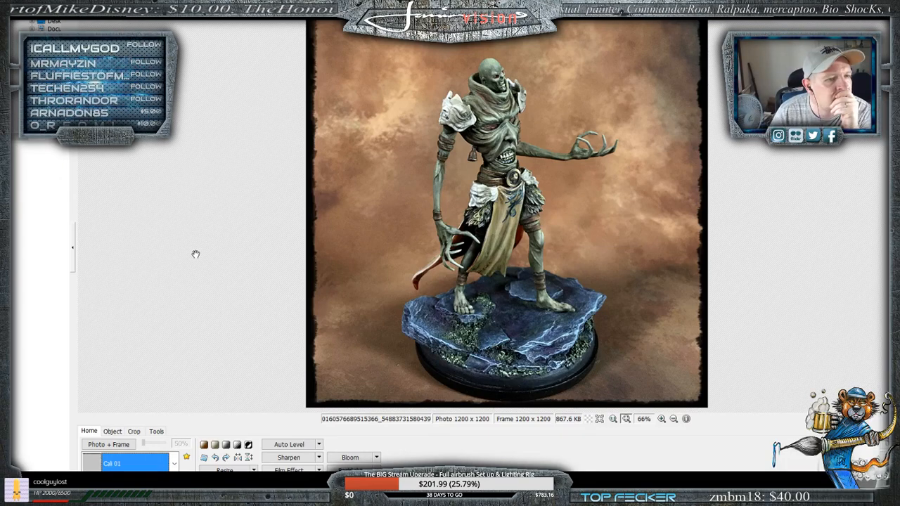
- Replace the Cali 01 frame with the Cali 09 frame
{"action": "left_click", "coordinate": [154, 463]}
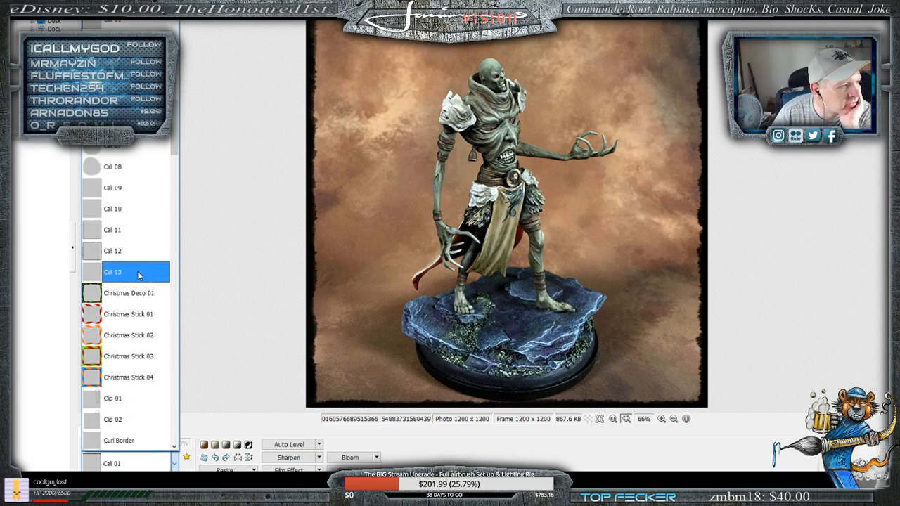
{"action": "scroll", "coordinate": [120, 280], "scroll_direction": "up", "scroll_amount": 2}
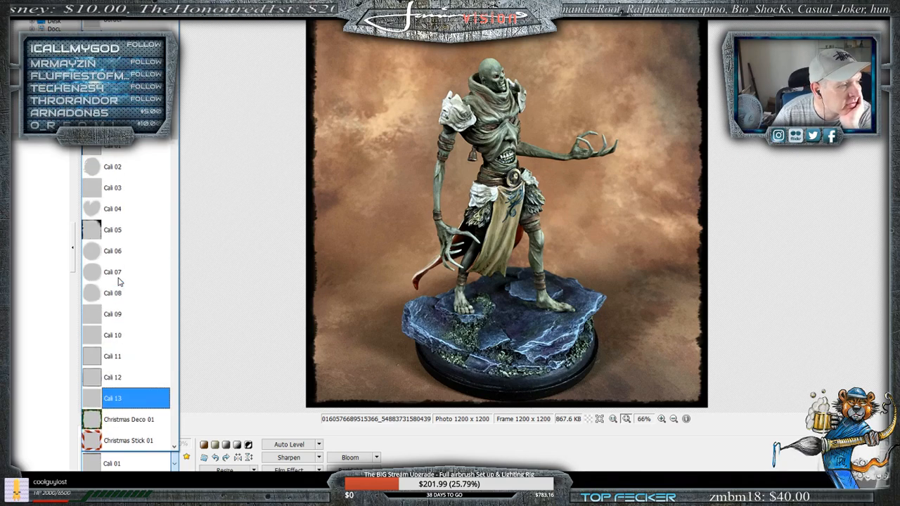
{"action": "left_click", "coordinate": [115, 314]}
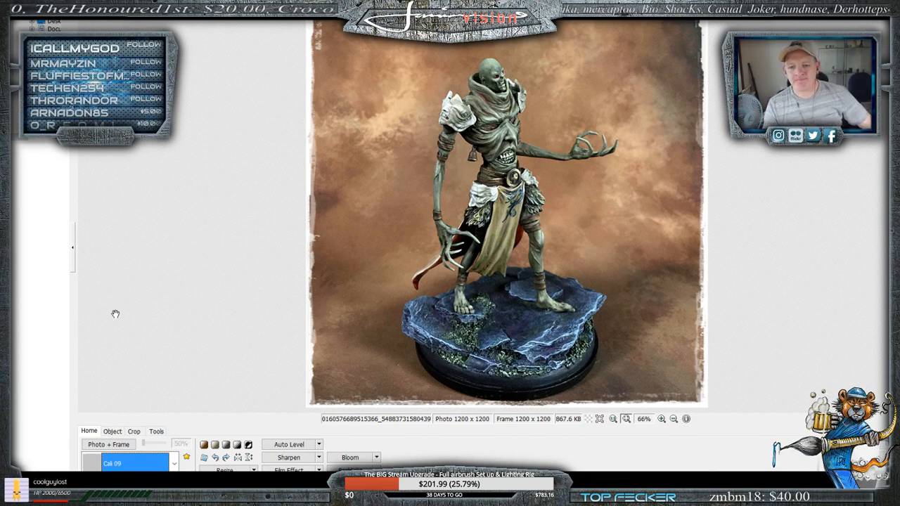
- Compare the Cali 01, Cali 02 and Cali 03 frames on the photo, stopping at Cali 03
{"action": "left_click", "coordinate": [134, 463]}
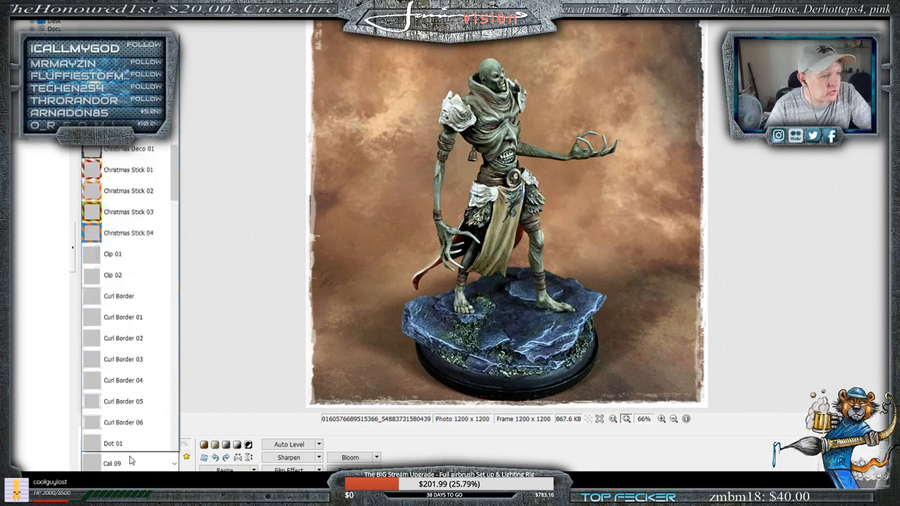
{"action": "scroll", "coordinate": [120, 211], "scroll_direction": "up", "scroll_amount": 4}
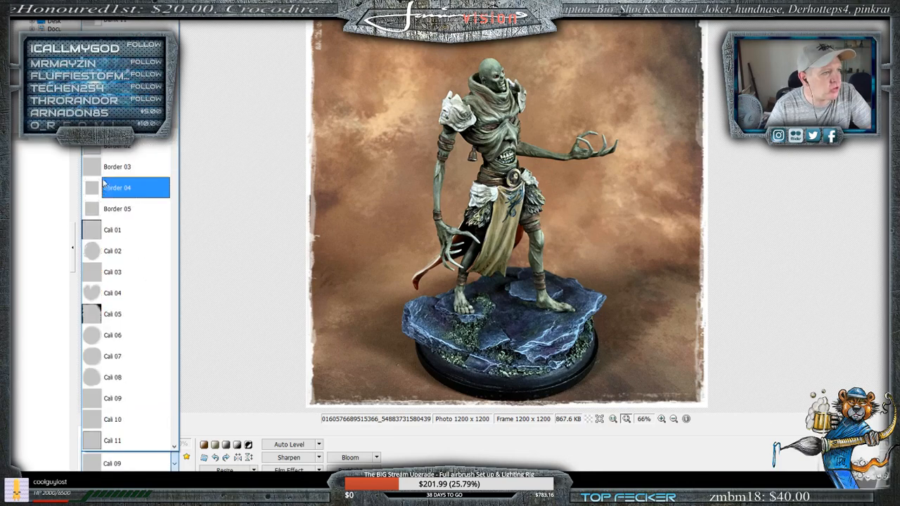
{"action": "left_click", "coordinate": [92, 232]}
{"action": "key", "text": "Down"}
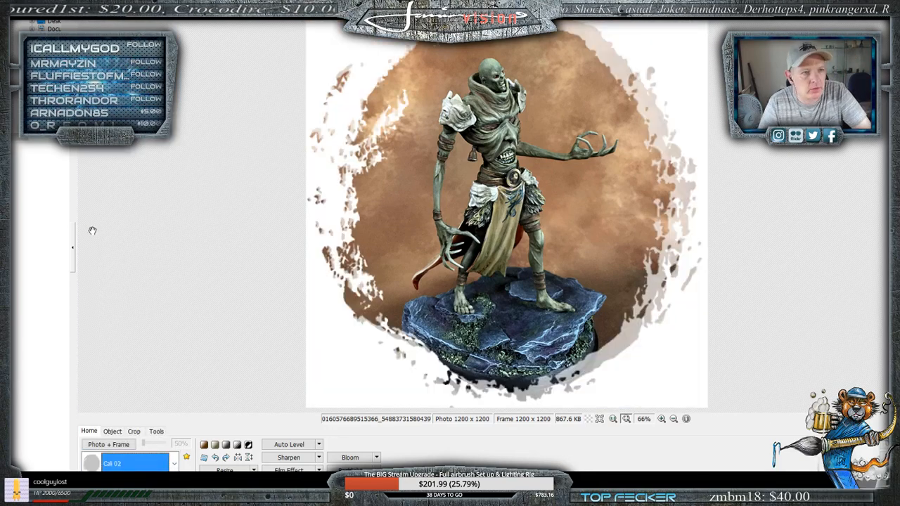
{"action": "key", "text": "Down"}
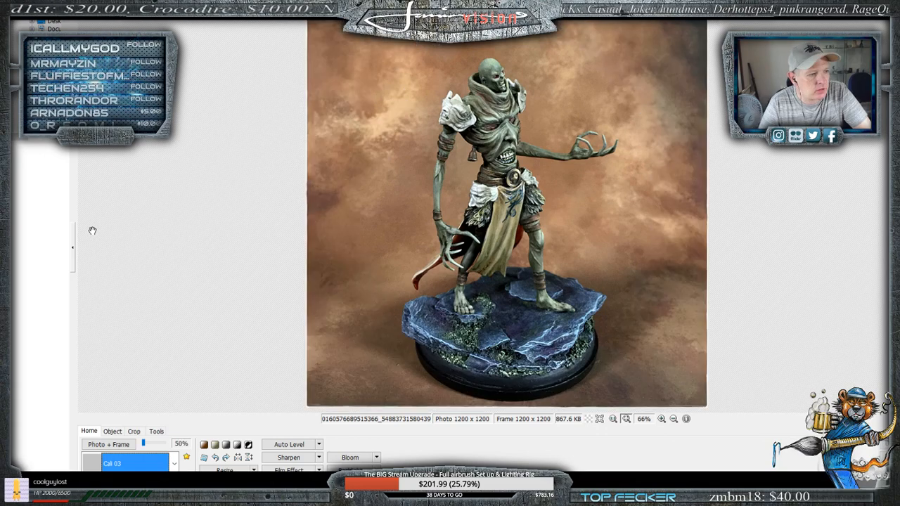
- Set the Cali 03 frame's scale to 100% and keep that frame selected
{"action": "mouse_move", "coordinate": [145, 444]}
{"action": "left_mouse_down"}
{"action": "mouse_move", "coordinate": [175, 449]}
{"action": "mouse_move", "coordinate": [149, 447]}
{"action": "left_mouse_up"}
{"action": "left_click", "coordinate": [144, 457]}
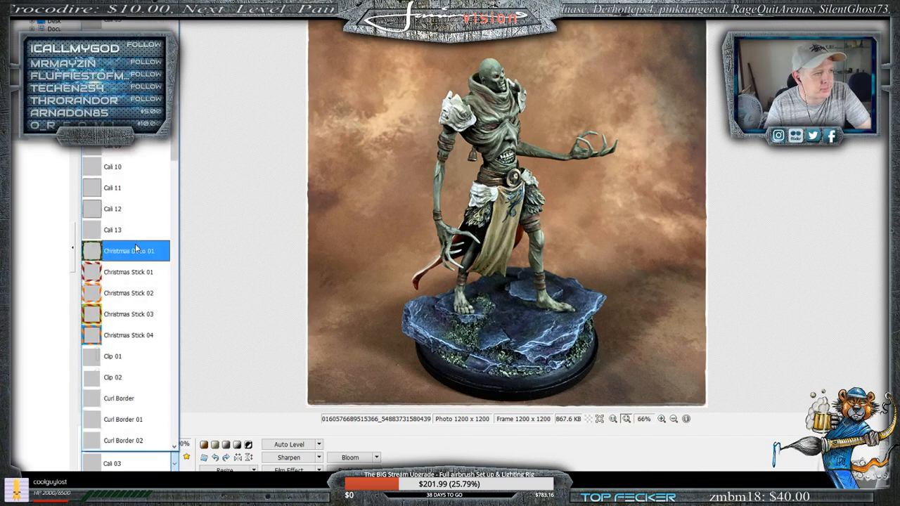
{"action": "scroll", "coordinate": [135, 243], "scroll_direction": "up", "scroll_amount": 2}
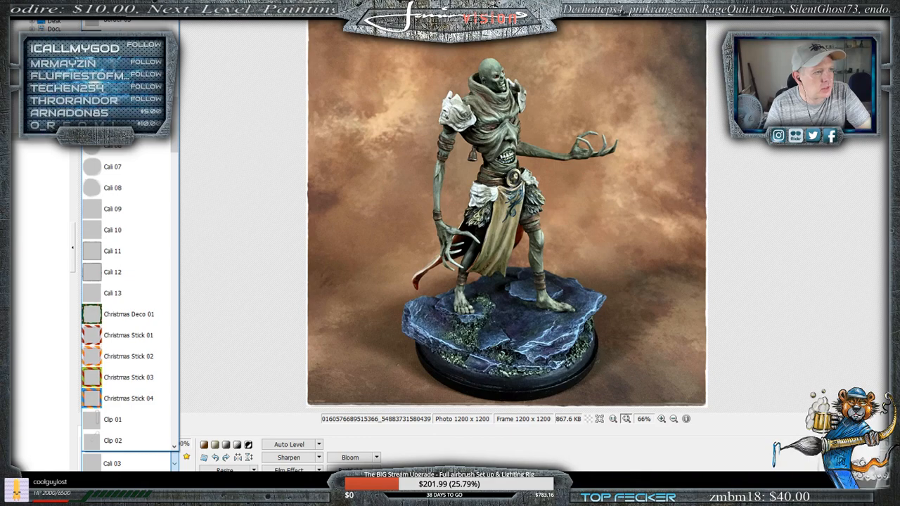
{"action": "left_click", "coordinate": [234, 219]}
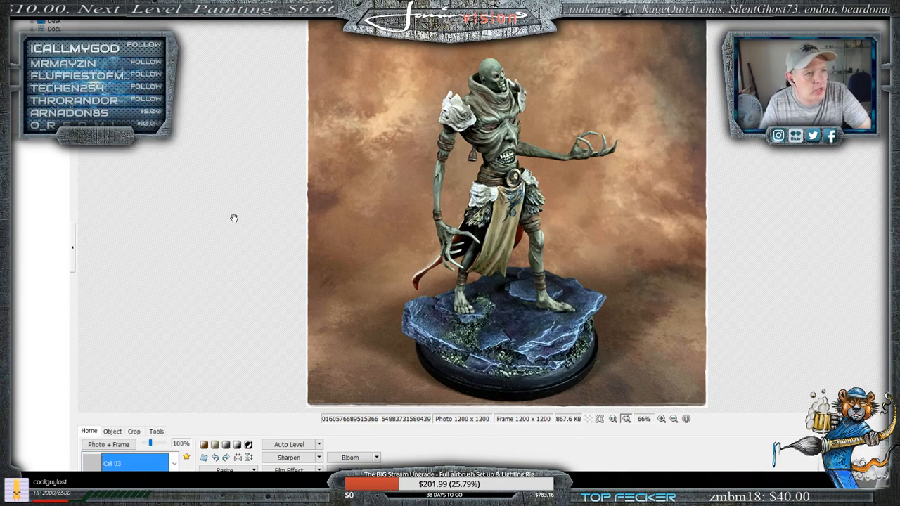
- Preview the frames from Cali 04 through Cali 13 one after another on the photo
{"action": "key", "text": "Down"}
{"action": "key", "text": "Down"}
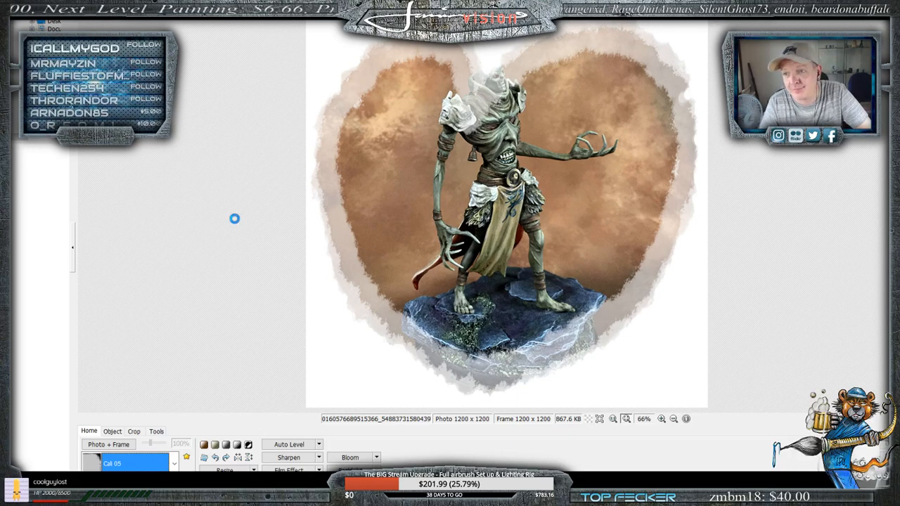
{"action": "key", "text": "Down"}
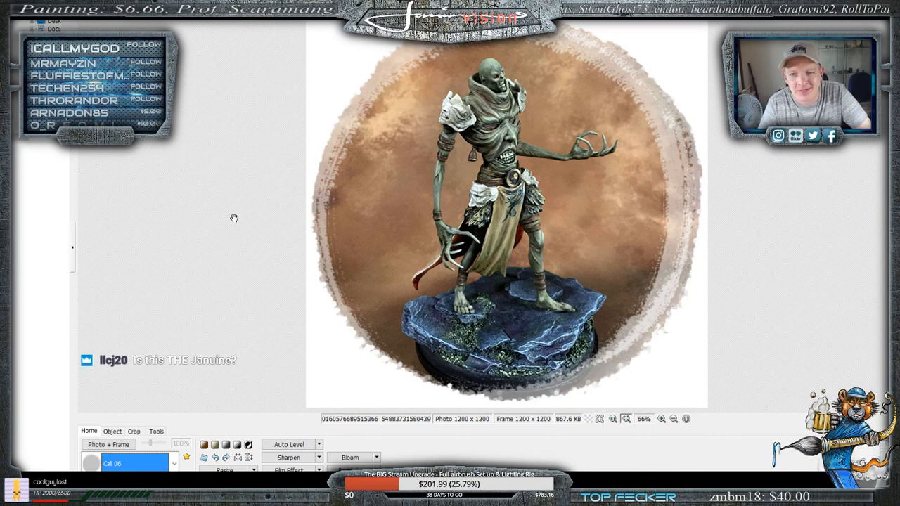
{"action": "key", "text": "Down"}
{"action": "key", "text": "Down"}
{"action": "key", "text": "Down"}
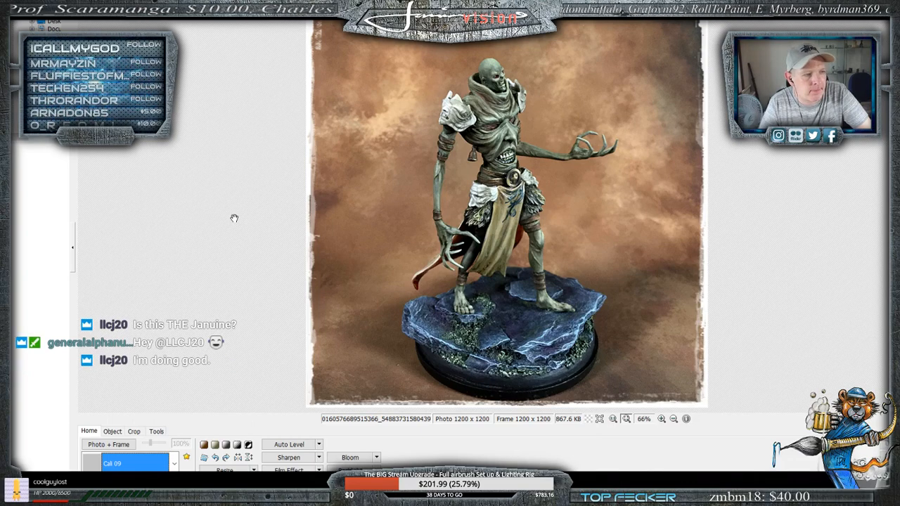
{"action": "key", "text": "Down"}
{"action": "key", "text": "Down"}
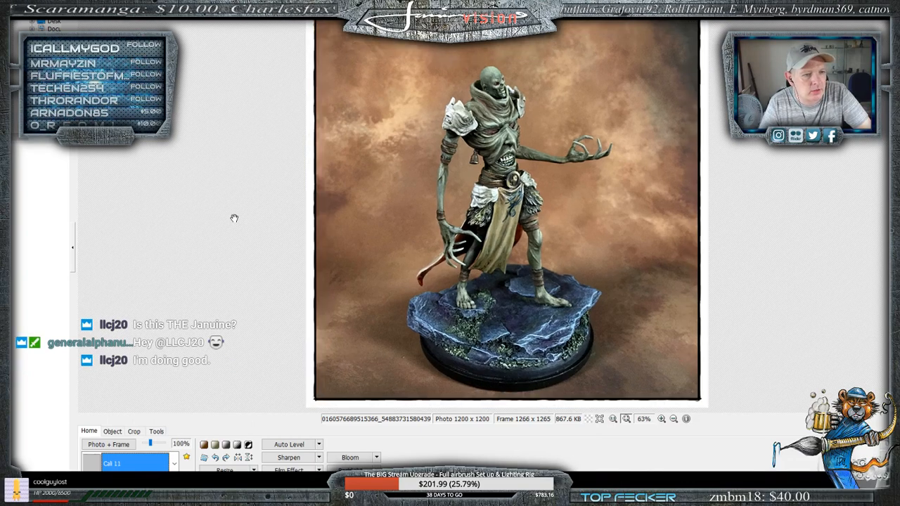
{"action": "key", "text": "Down"}
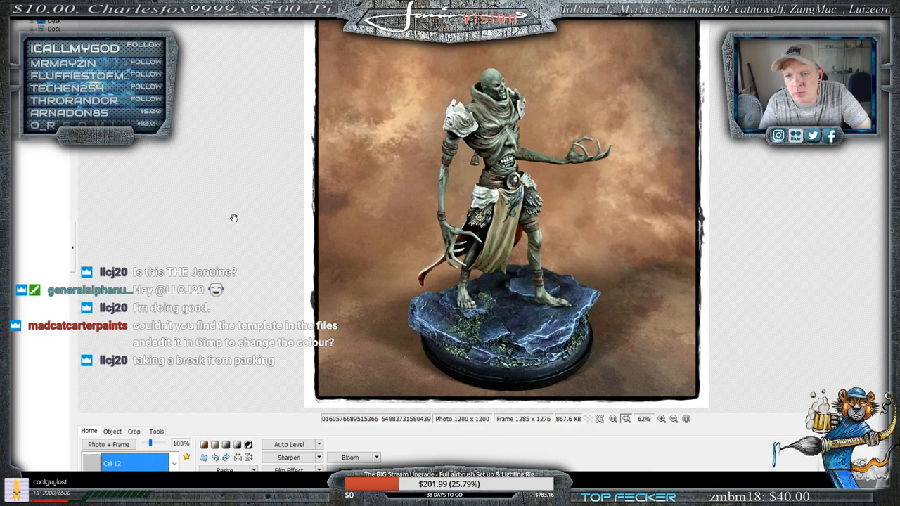
{"action": "key", "text": "Down"}
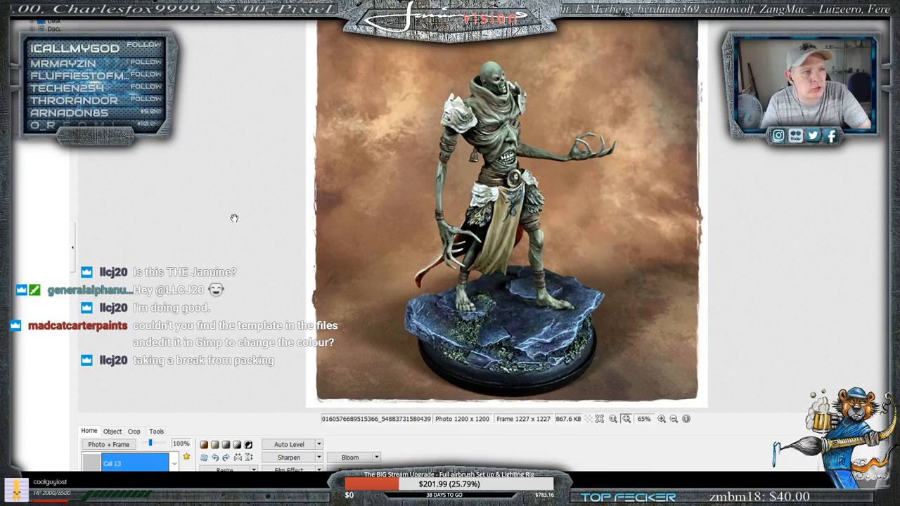
- Go back through the Cali frames from Cali 13 to Cali 08 and settle on Cali 09 for the photo
{"action": "key", "text": "Down"}
{"action": "key", "text": "Up"}
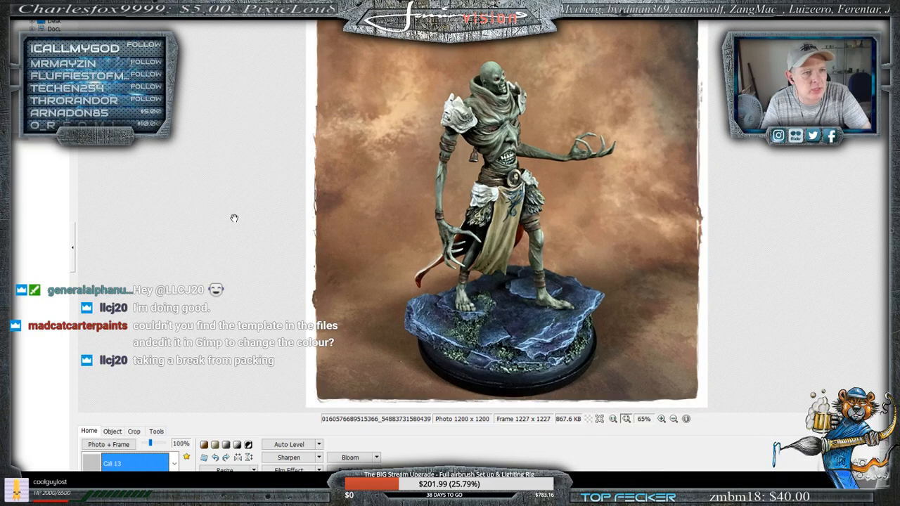
{"action": "key", "text": "Up"}
{"action": "key", "text": "Up"}
{"action": "key", "text": "Up"}
{"action": "key", "text": "Up"}
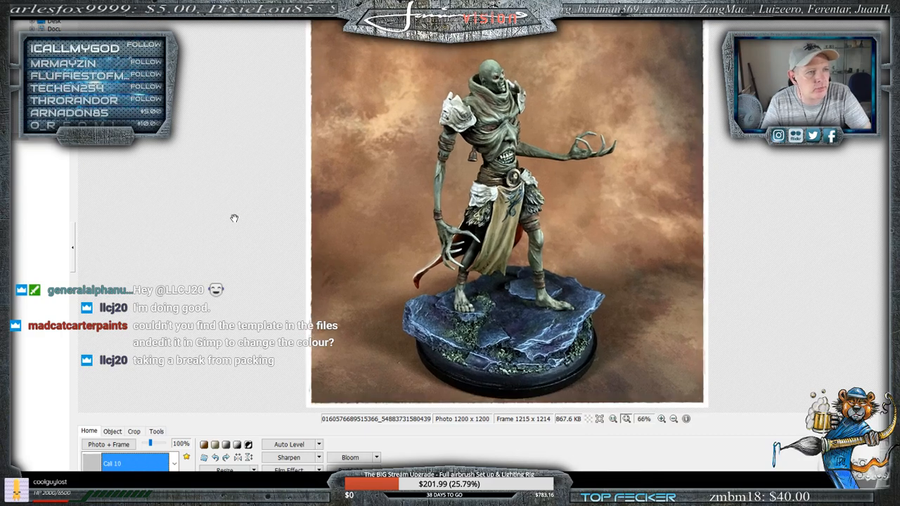
{"action": "key", "text": "Up"}
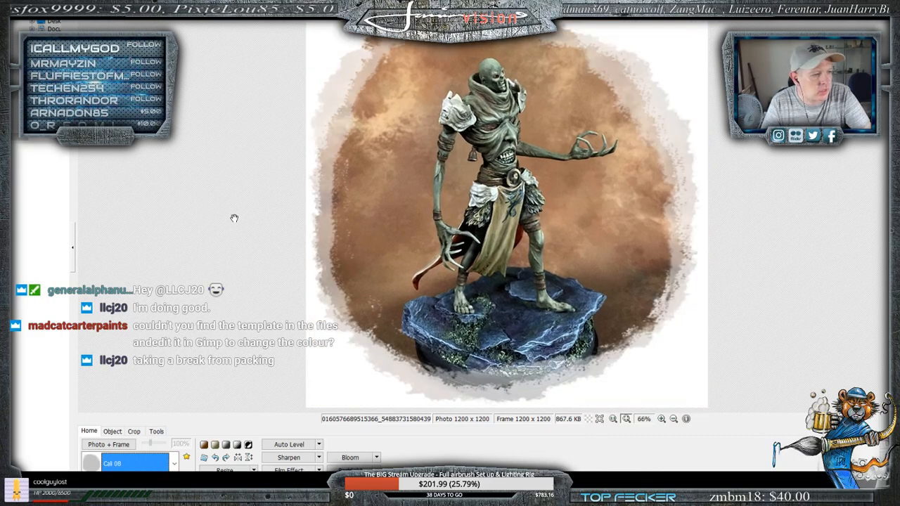
{"action": "key", "text": "Down"}
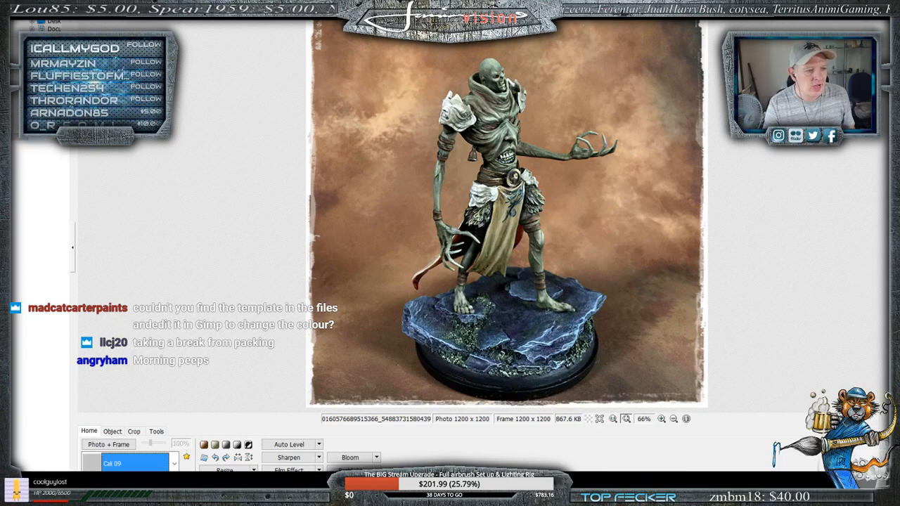
{"action": "mouse_move", "coordinate": [288, 496]}
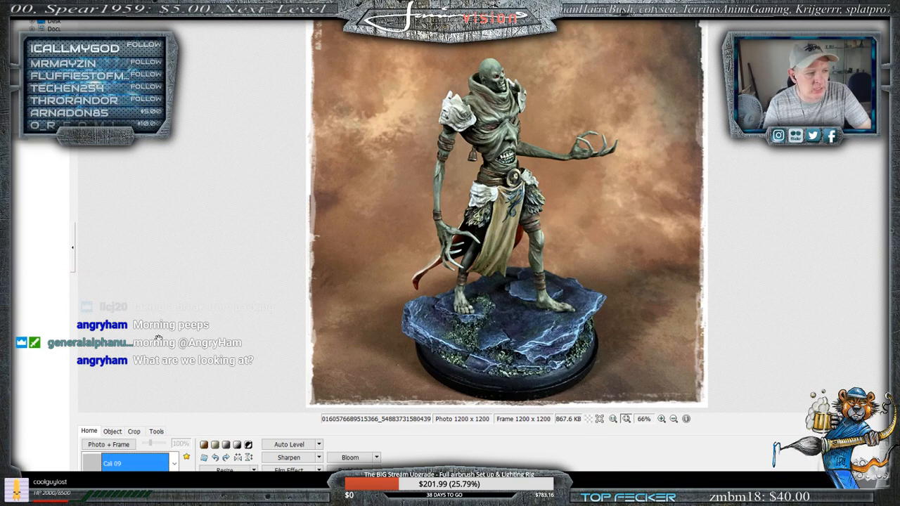
- Remove the Cali 09 frame from the photo by choosing No Frame
{"action": "left_click", "coordinate": [174, 466]}
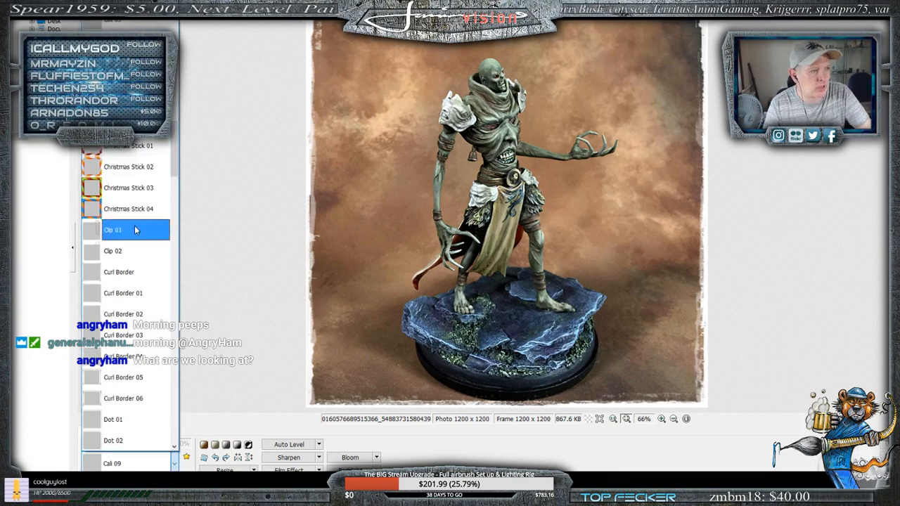
{"action": "scroll", "coordinate": [129, 255], "scroll_direction": "up", "scroll_amount": 2}
{"action": "scroll", "coordinate": [130, 255], "scroll_direction": "up", "scroll_amount": 3}
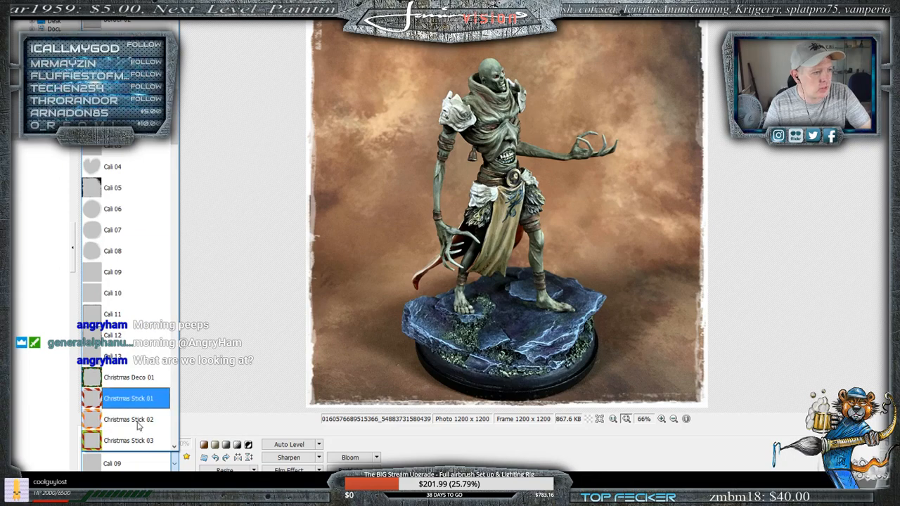
{"action": "scroll", "coordinate": [109, 261], "scroll_direction": "up", "scroll_amount": 5}
{"action": "scroll", "coordinate": [109, 261], "scroll_direction": "up", "scroll_amount": 3}
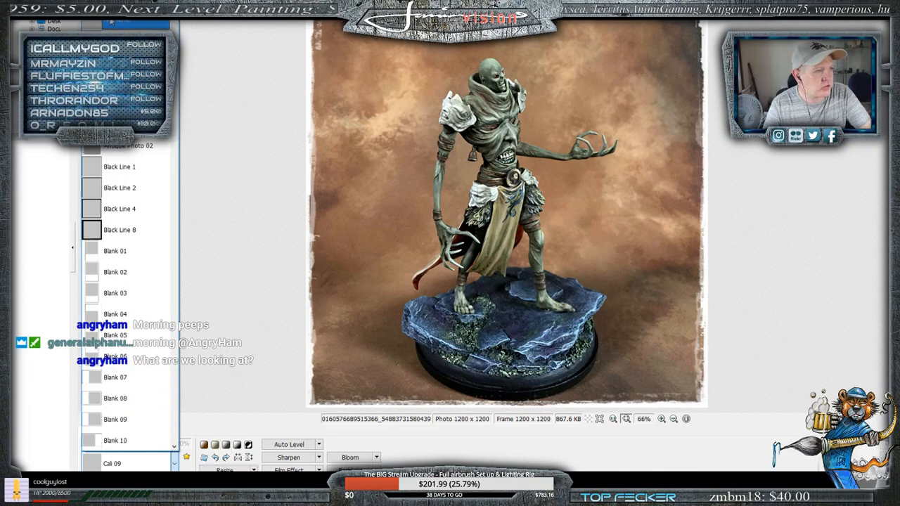
{"action": "left_click", "coordinate": [107, 257]}
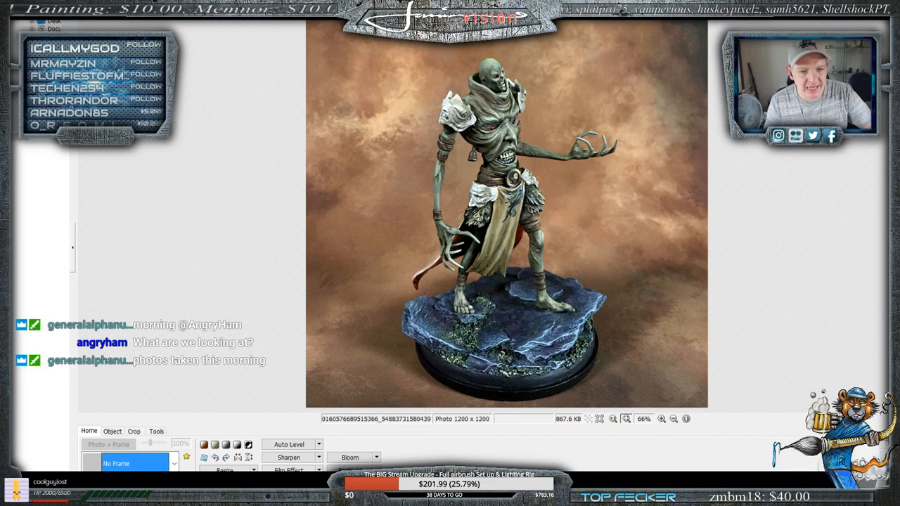
- Save the unframed photo over the original file at 100% JPEG quality and close its window
{"action": "key", "text": "ctrl+s"}
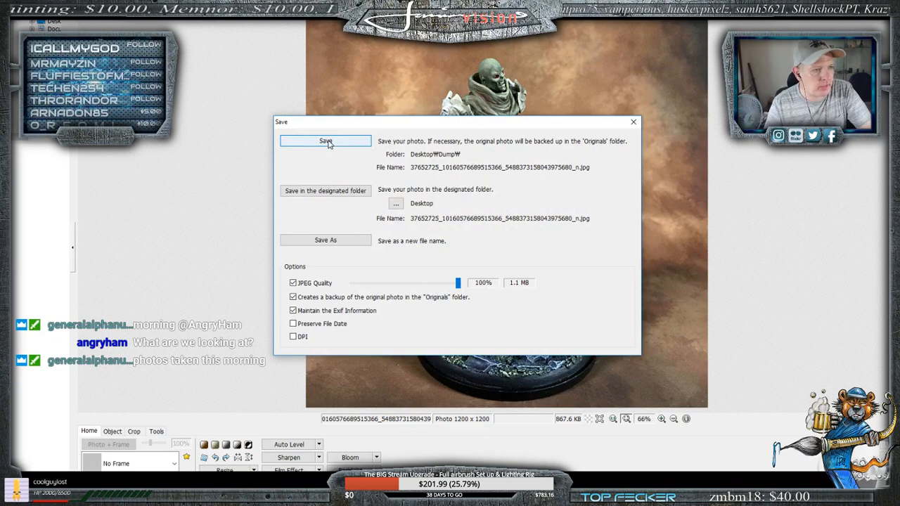
{"action": "left_click", "coordinate": [326, 141]}
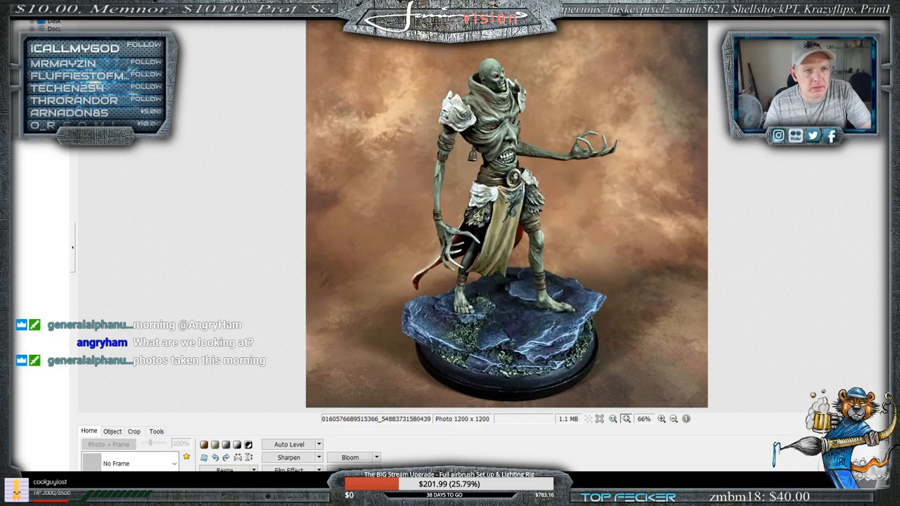
{"action": "key", "text": "alt+F4"}
- Bring up the back-view photo of the miniature and apply a colour saturation of 9
{"action": "mouse_move", "coordinate": [166, 492]}
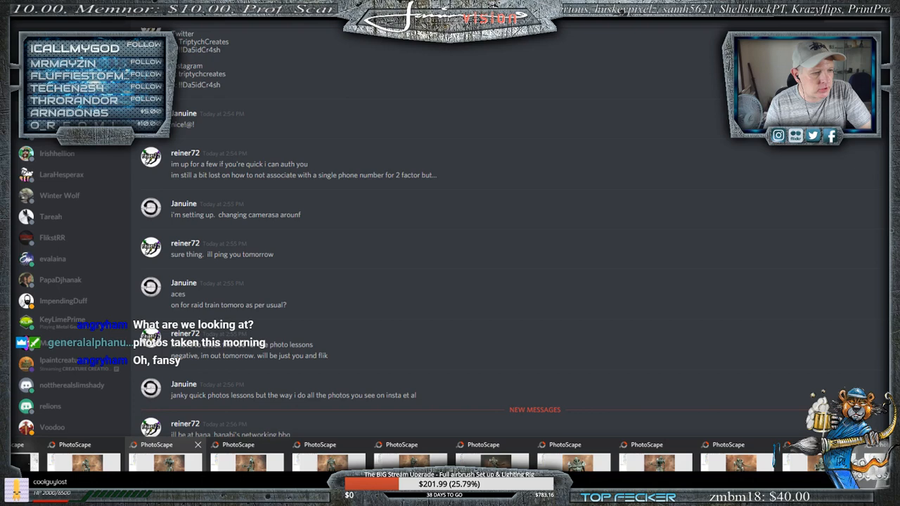
{"action": "left_click", "coordinate": [166, 463]}
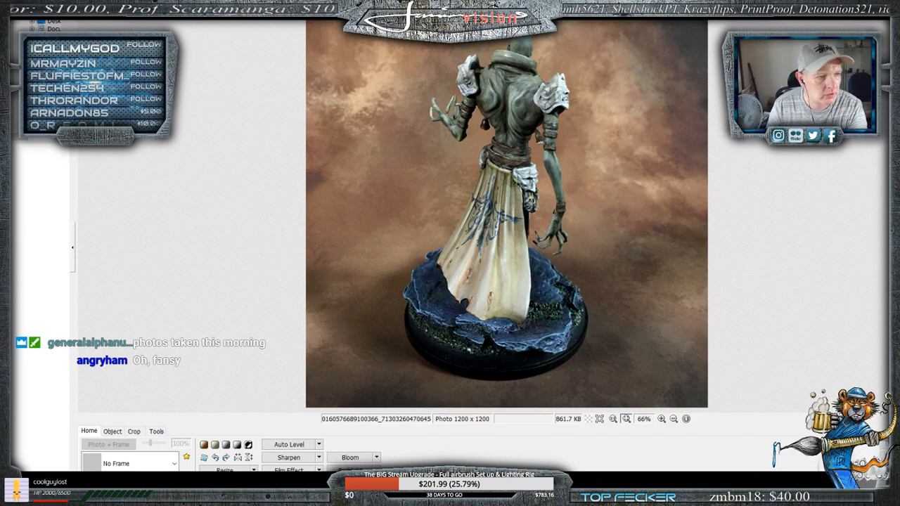
{"action": "left_click", "coordinate": [225, 483]}
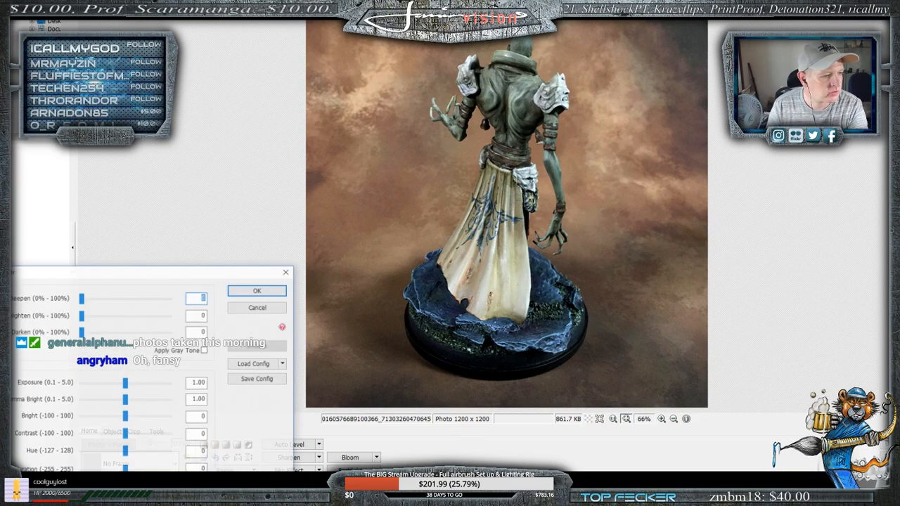
{"action": "left_click_drag", "start_coordinate": [125, 470], "coordinate": [126, 471]}
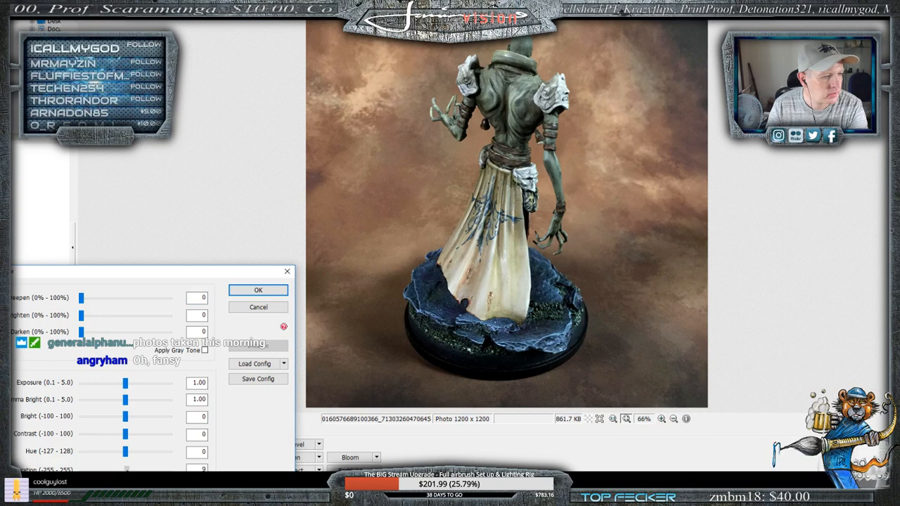
{"action": "left_click_drag", "start_coordinate": [126, 470], "coordinate": [128, 470]}
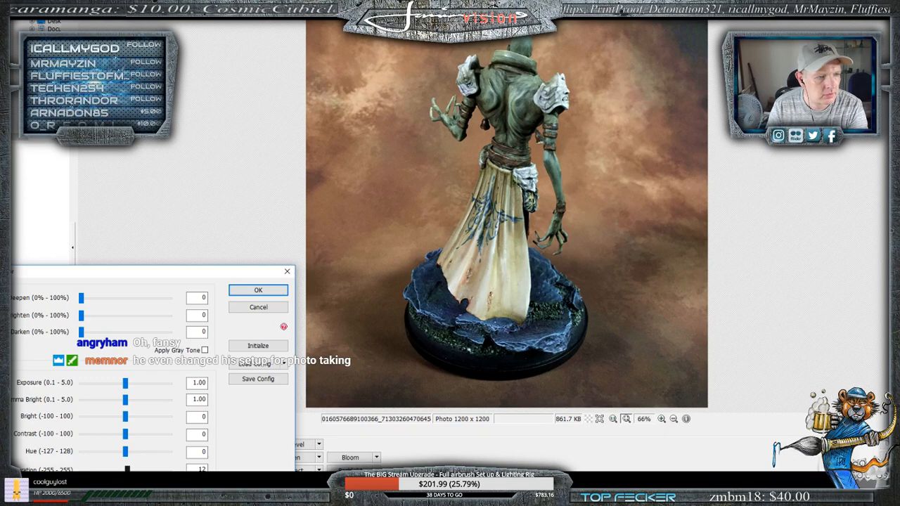
{"action": "left_click_drag", "start_coordinate": [128, 469], "coordinate": [126, 469]}
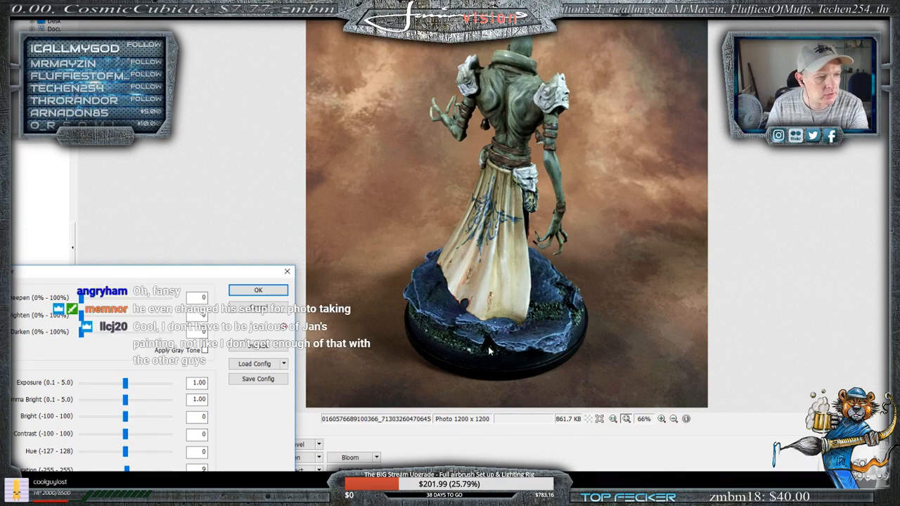
{"action": "left_click", "coordinate": [258, 290]}
- Save the back-view photo over the original file at 100% JPEG quality and close its window
{"action": "key", "text": "ctrl+s"}
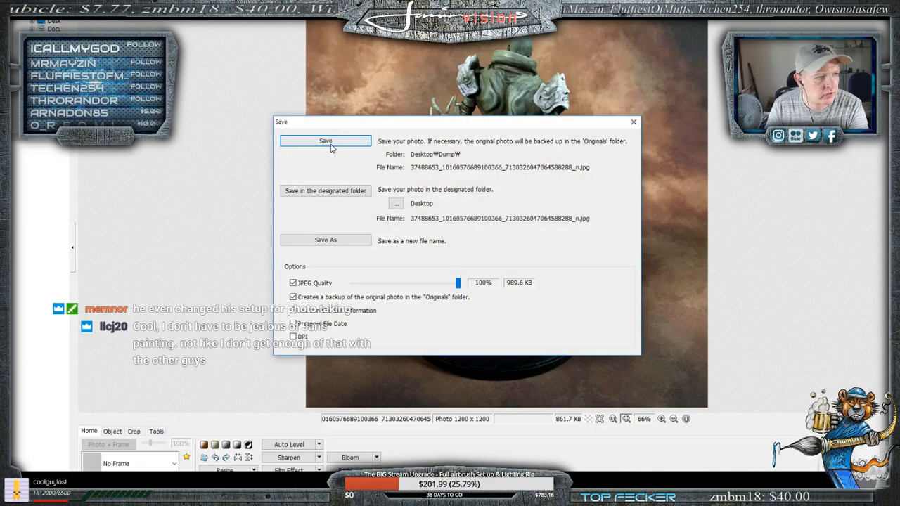
{"action": "key", "text": "Return"}
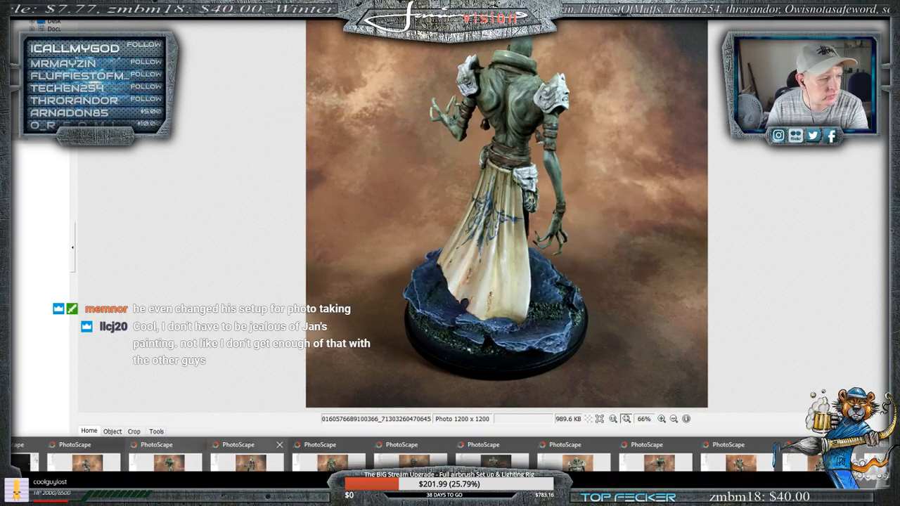
{"action": "left_click", "coordinate": [278, 445]}
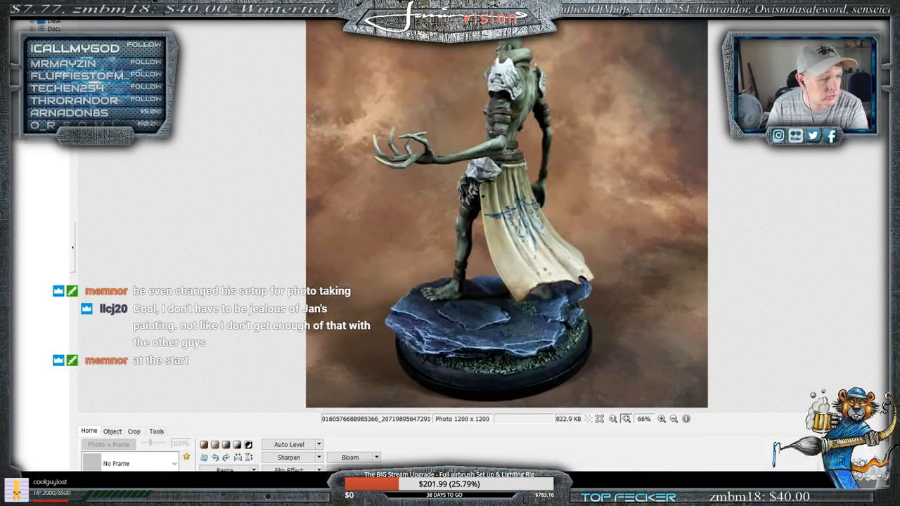
- Close the side-view photo with the extended clawed hand, saving its edits at 100% JPEG quality
{"action": "mouse_move", "coordinate": [247, 495]}
{"action": "left_click", "coordinate": [116, 444]}
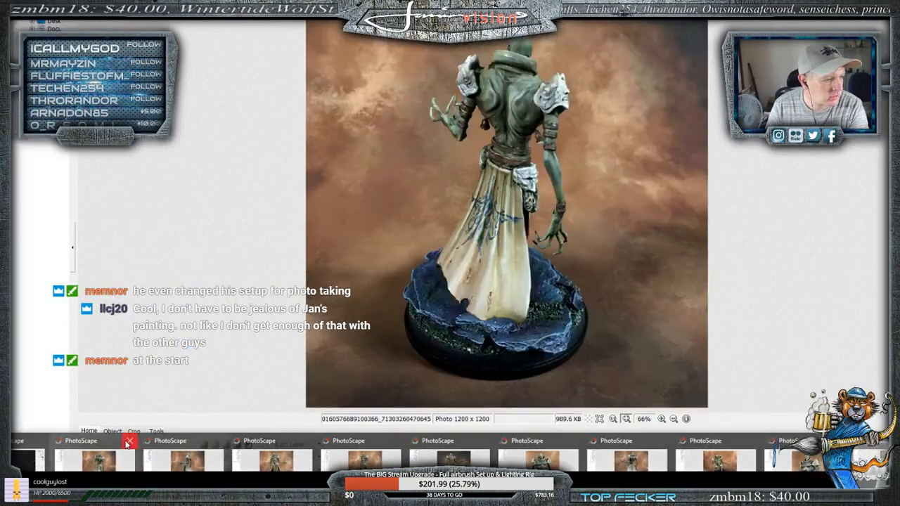
{"action": "left_click", "coordinate": [129, 442]}
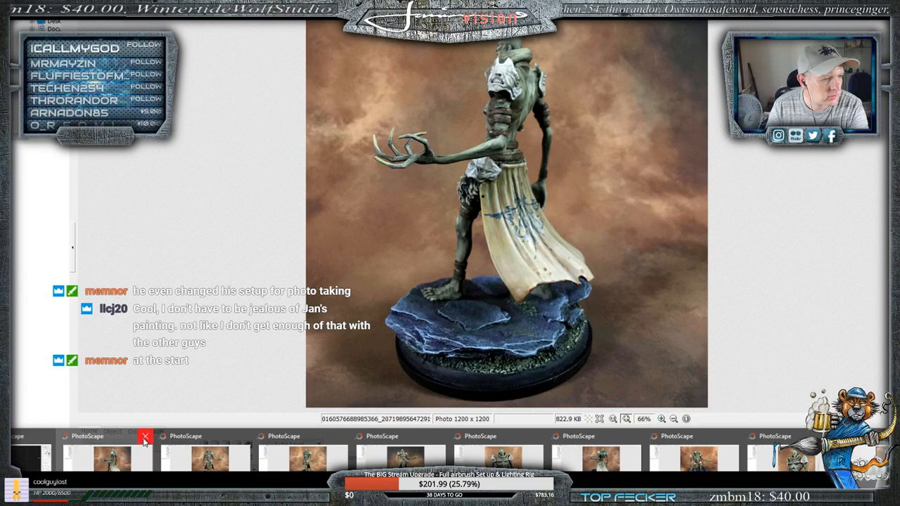
{"action": "left_click", "coordinate": [144, 440]}
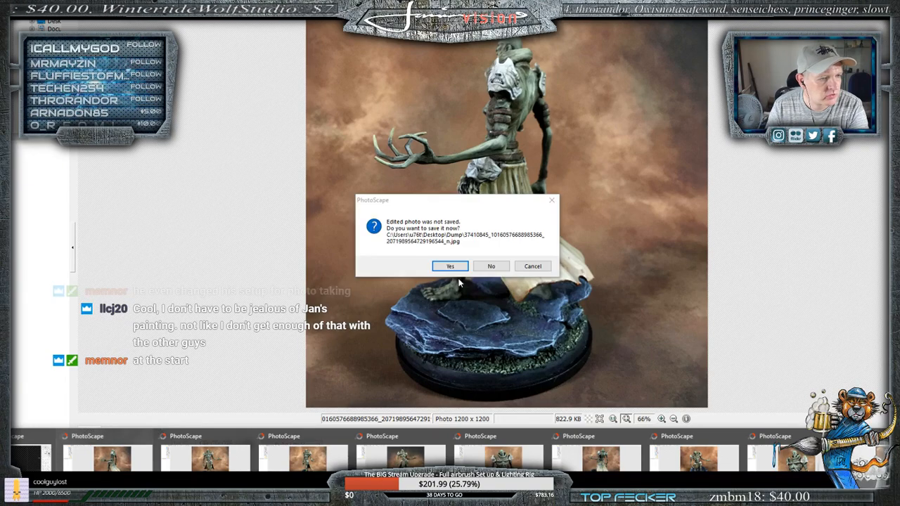
{"action": "left_click", "coordinate": [451, 268]}
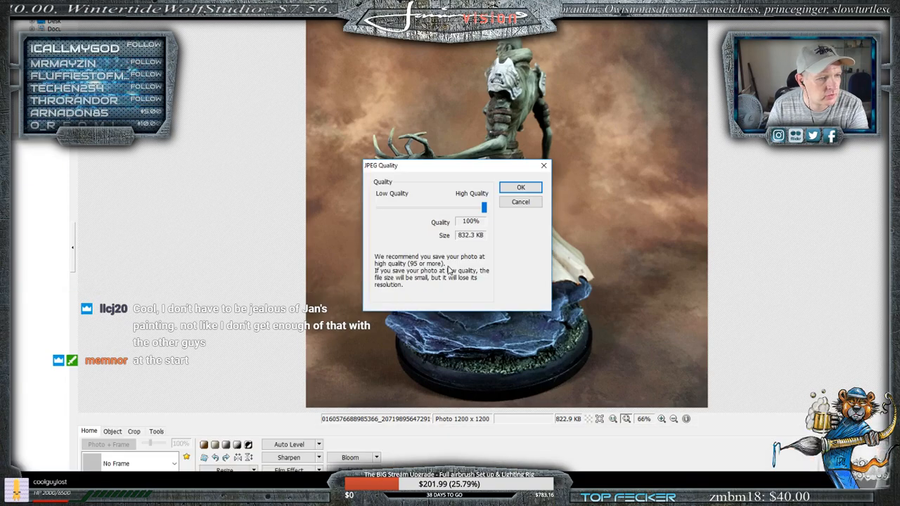
{"action": "left_click", "coordinate": [517, 188]}
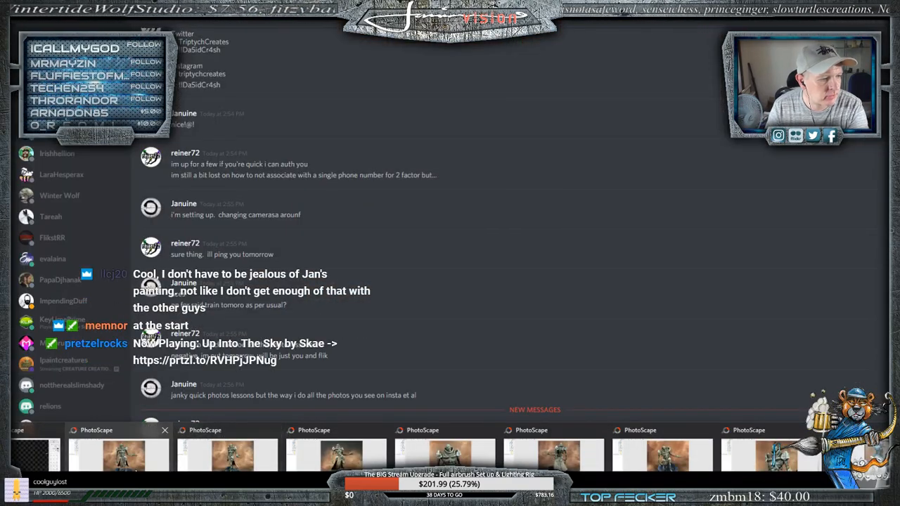
- Bring up the front-view photo with the orange backdrop, save it over the original file and leave its window
{"action": "left_click", "coordinate": [237, 450]}
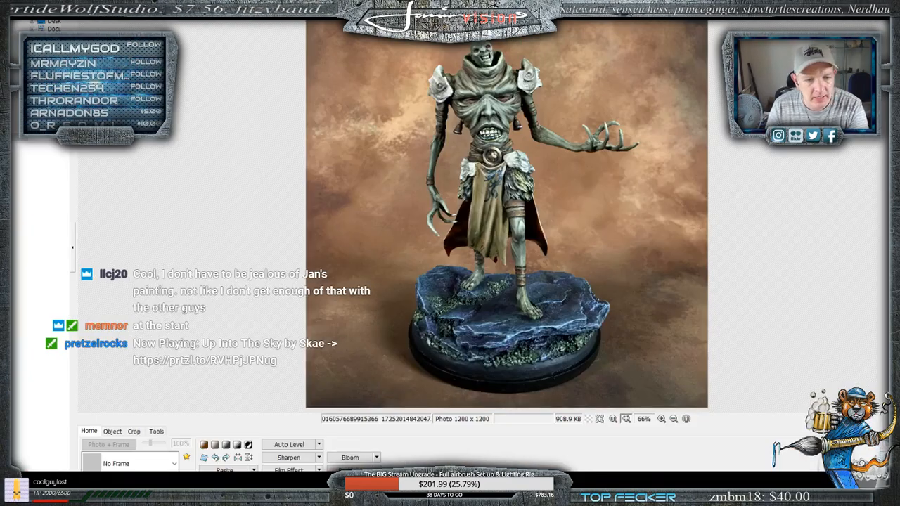
{"action": "key", "text": "ctrl+s"}
{"action": "left_click", "coordinate": [327, 140]}
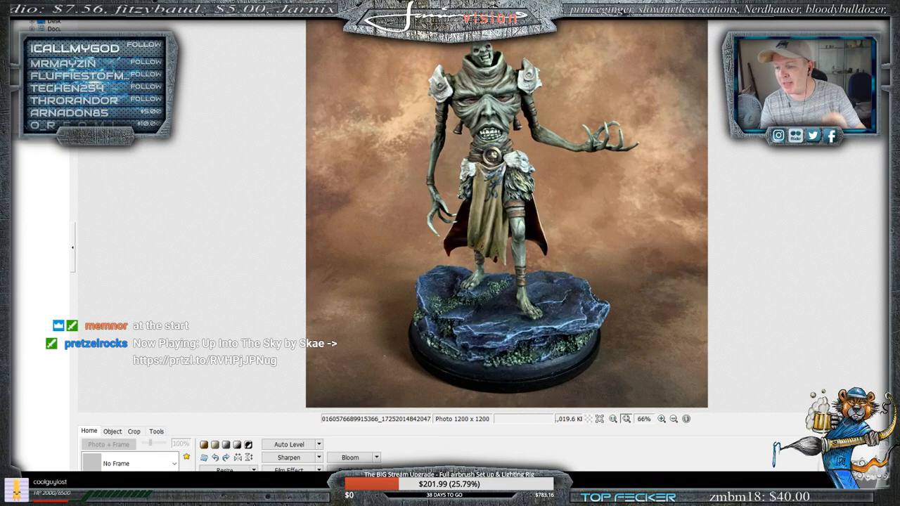
{"action": "key", "text": "alt+Tab"}
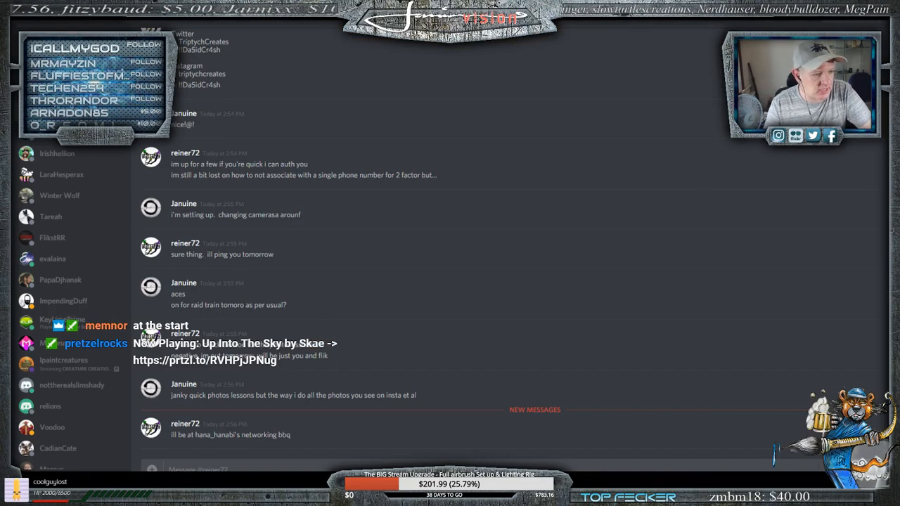
- Bring up the photo of the miniature striding forward and save it over the original file at 100% JPEG quality
{"action": "mouse_move", "coordinate": [203, 495]}
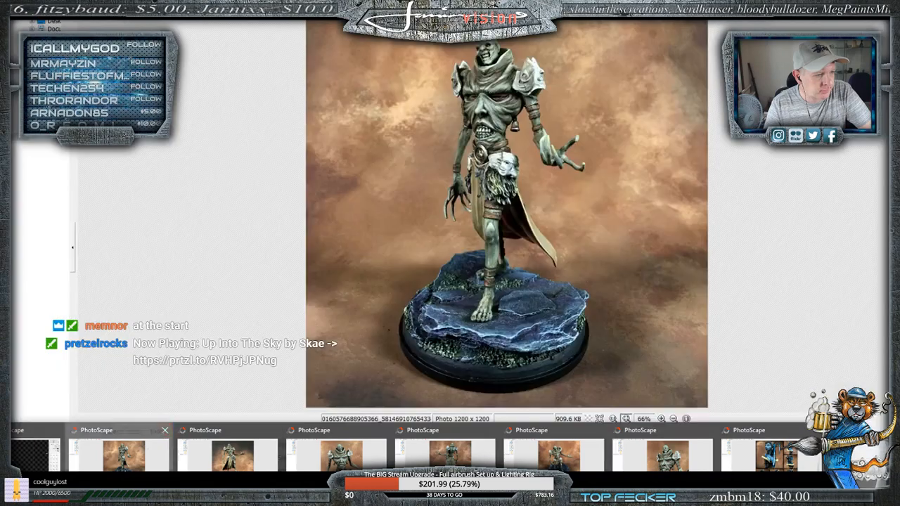
{"action": "left_click", "coordinate": [150, 451]}
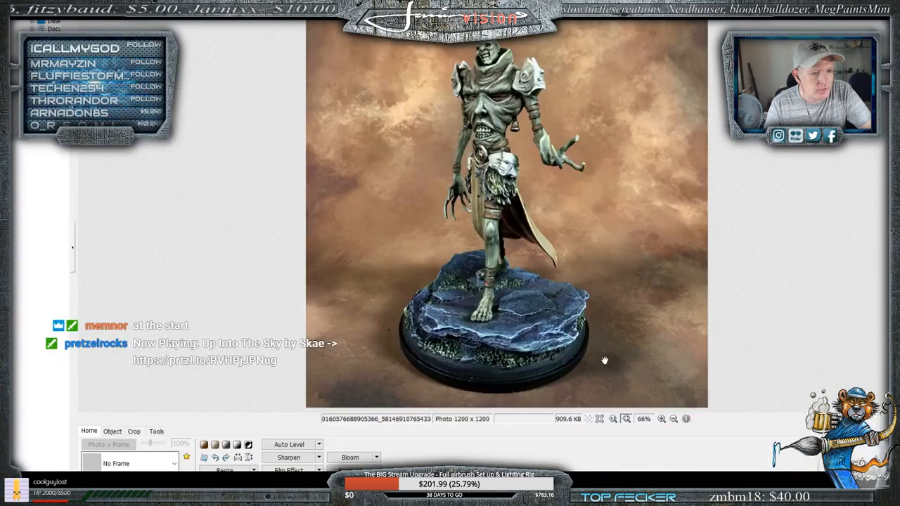
{"action": "key", "text": "ctrl+s"}
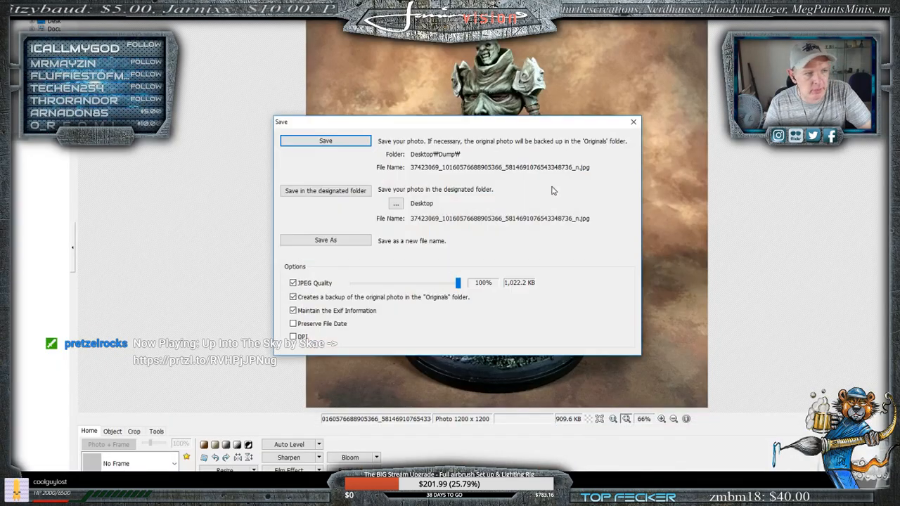
{"action": "left_click", "coordinate": [316, 148]}
- Bring up the low-angle front photo with the grey-edged backdrop and save it over the original at 100% JPEG quality
{"action": "mouse_move", "coordinate": [202, 495]}
{"action": "left_click", "coordinate": [278, 448]}
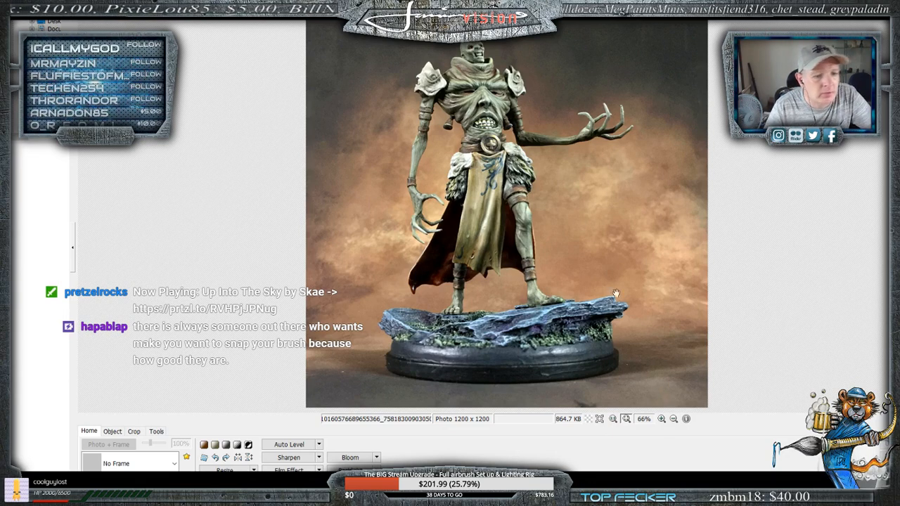
{"action": "key", "text": "ctrl+s"}
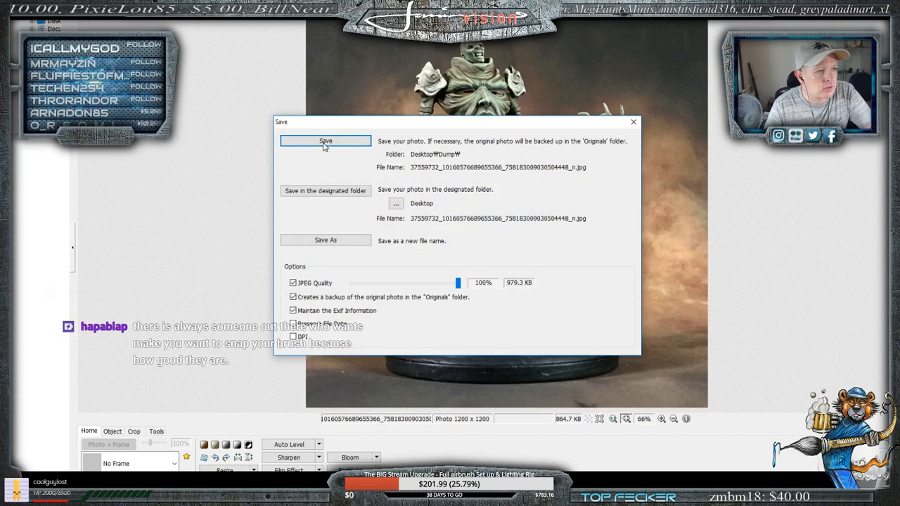
{"action": "key", "text": "Return"}
{"action": "key", "text": "Right"}
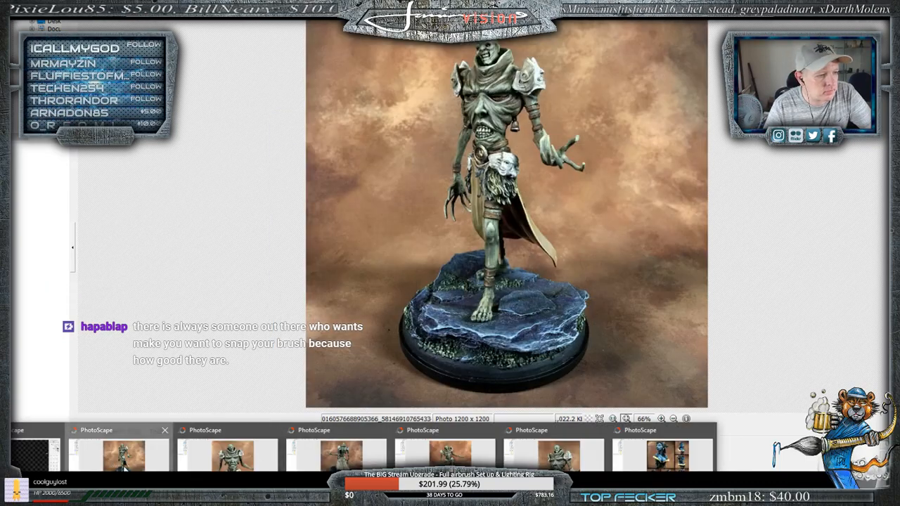
{"action": "key", "text": "ctrl+s"}
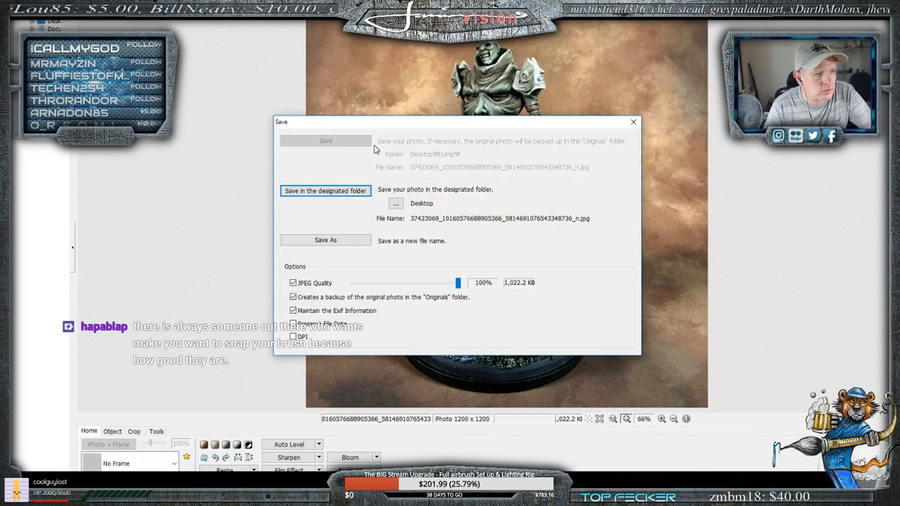
{"action": "left_click", "coordinate": [633, 122]}
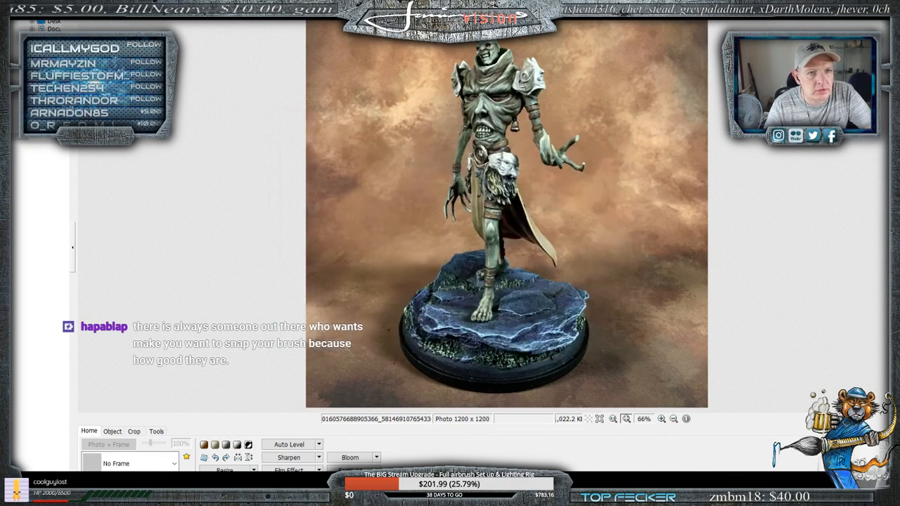
- Bring up the close-up photo of the miniature's torso and save it over the original file at 100% JPEG quality
{"action": "key", "text": "alt+Tab"}
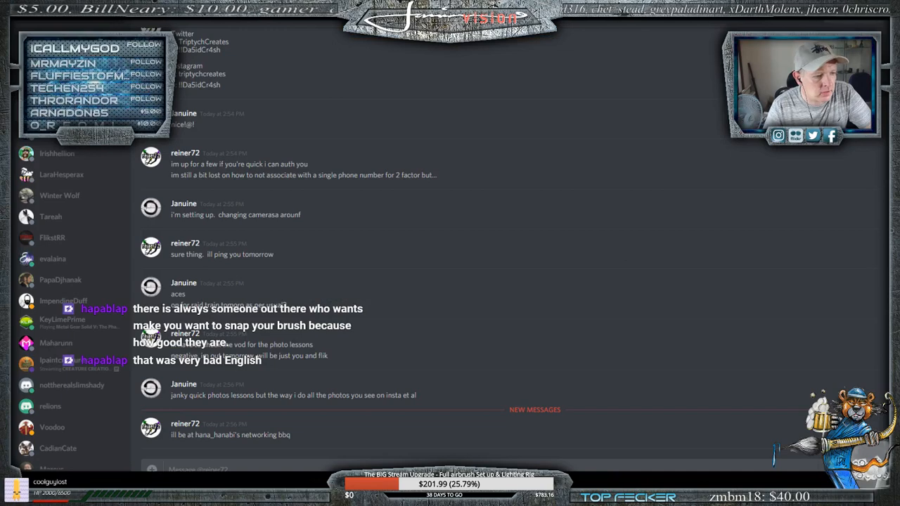
{"action": "mouse_move", "coordinate": [241, 492]}
{"action": "left_click", "coordinate": [207, 457]}
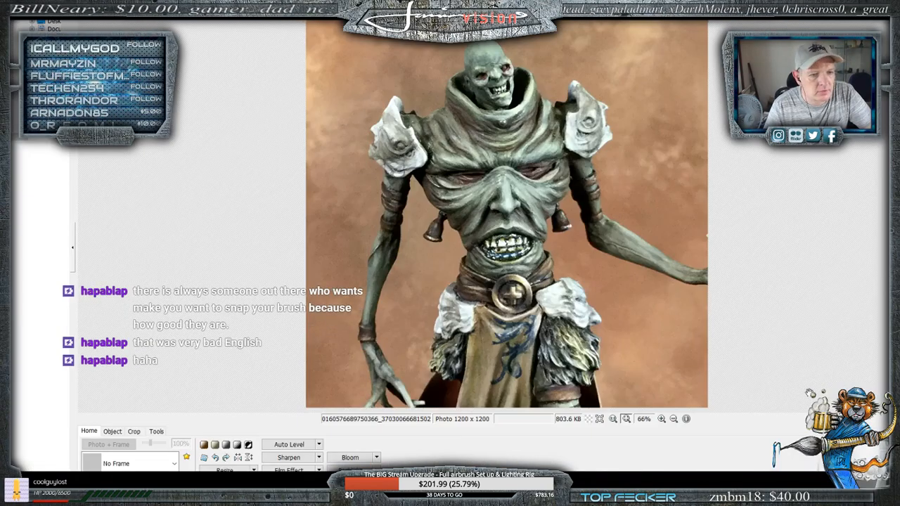
{"action": "key", "text": "ctrl+s"}
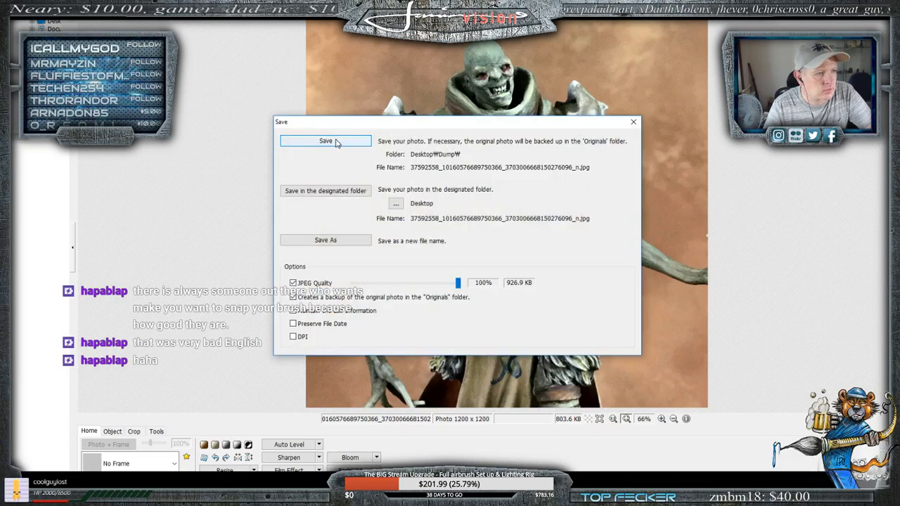
{"action": "left_click", "coordinate": [328, 140]}
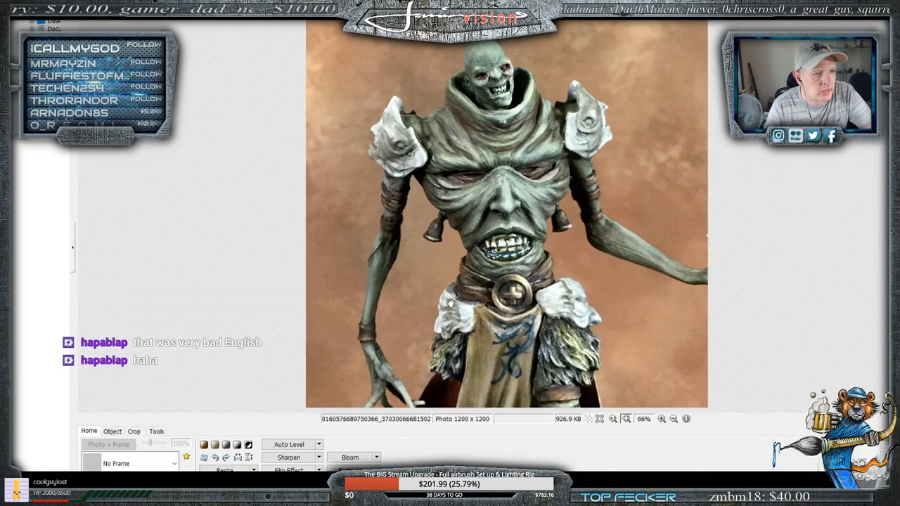
- Sharpen the close-up photo of the miniature's torso at level 6 and again at level 3
{"action": "left_click", "coordinate": [319, 458]}
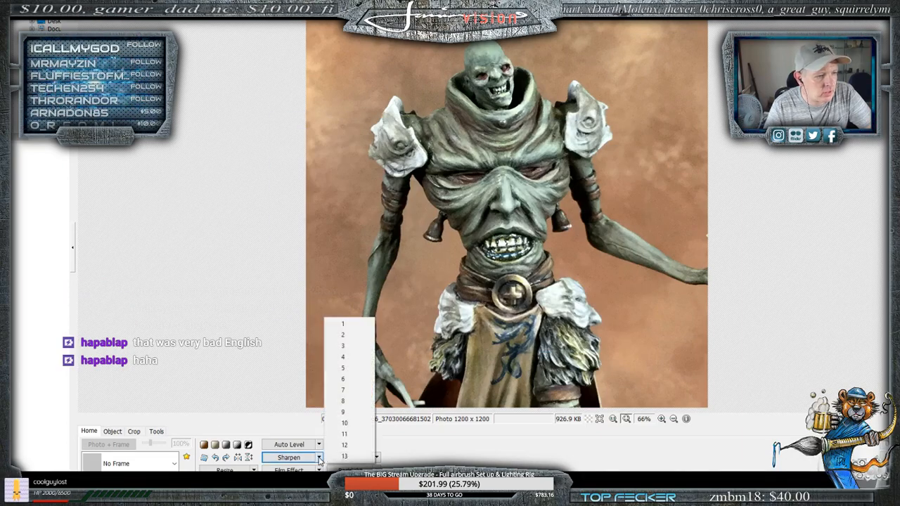
{"action": "left_click", "coordinate": [346, 381]}
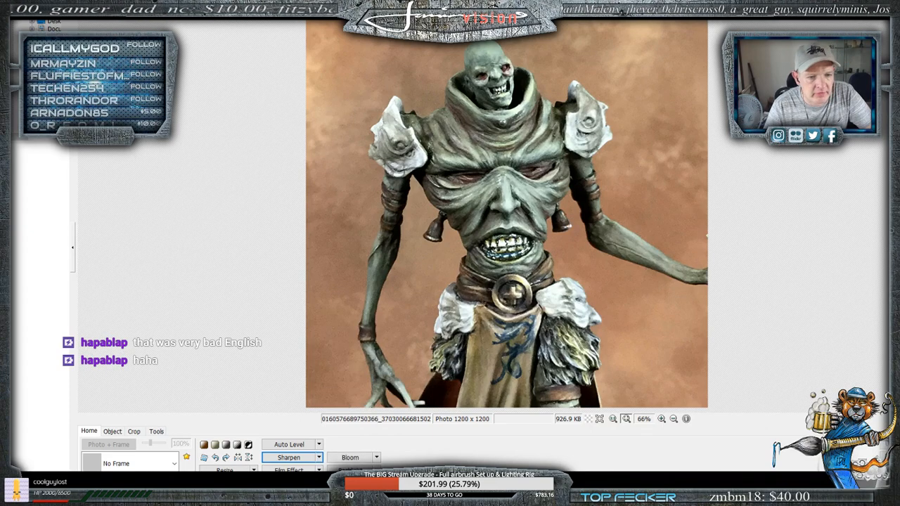
{"action": "left_click", "coordinate": [320, 458]}
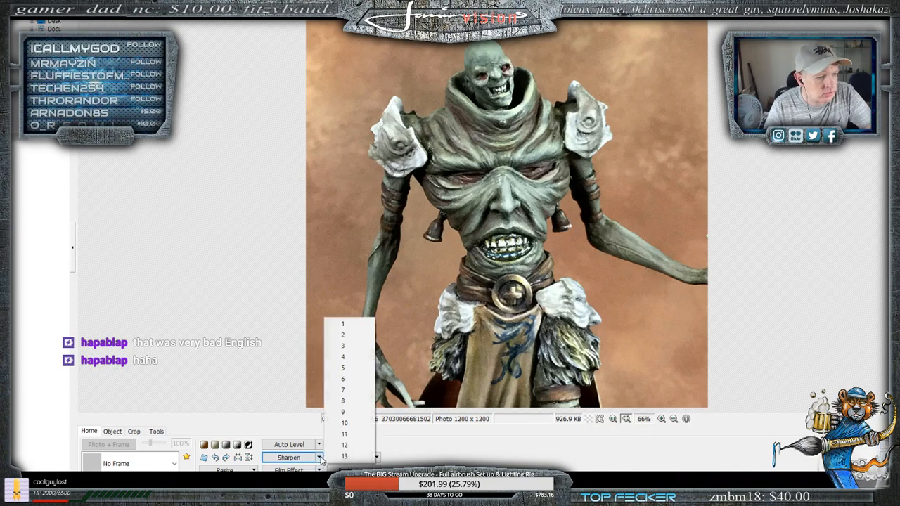
{"action": "left_click", "coordinate": [336, 347]}
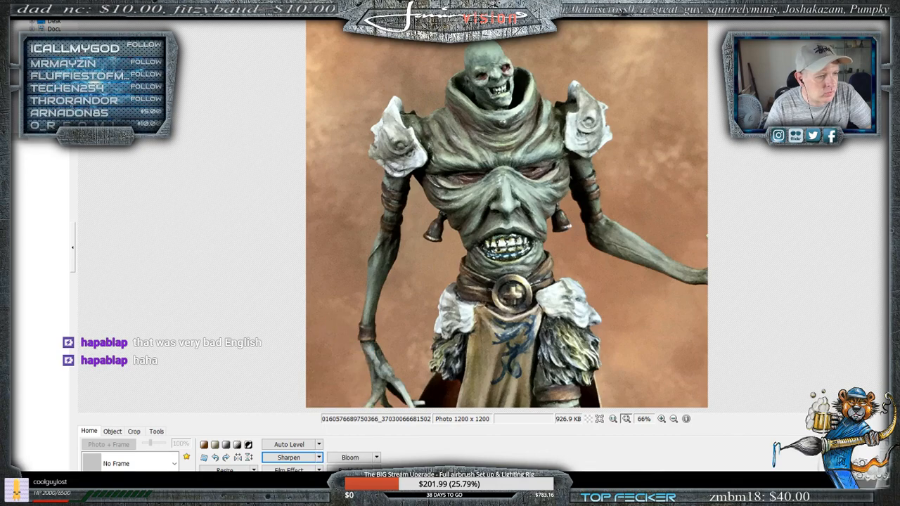
- Set the torso photo's contrast to 9, save it over the original file at 100% JPEG quality and leave its window
{"action": "left_click", "coordinate": [224, 484]}
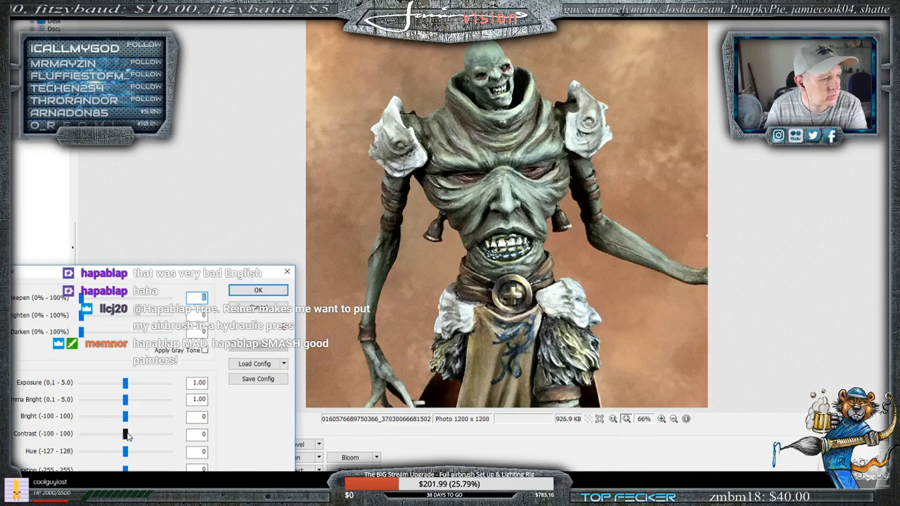
{"action": "left_click_drag", "start_coordinate": [126, 434], "coordinate": [130, 438]}
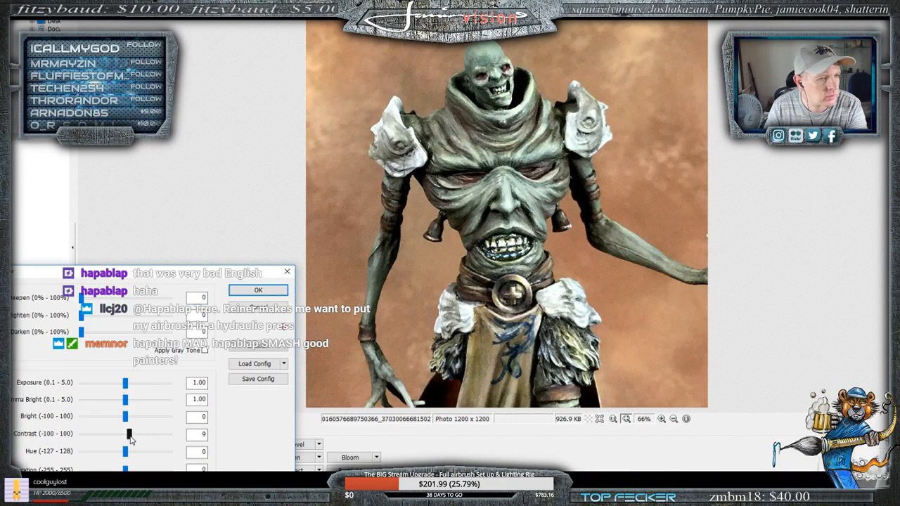
{"action": "left_click", "coordinate": [264, 315]}
{"action": "key", "text": "ctrl+s"}
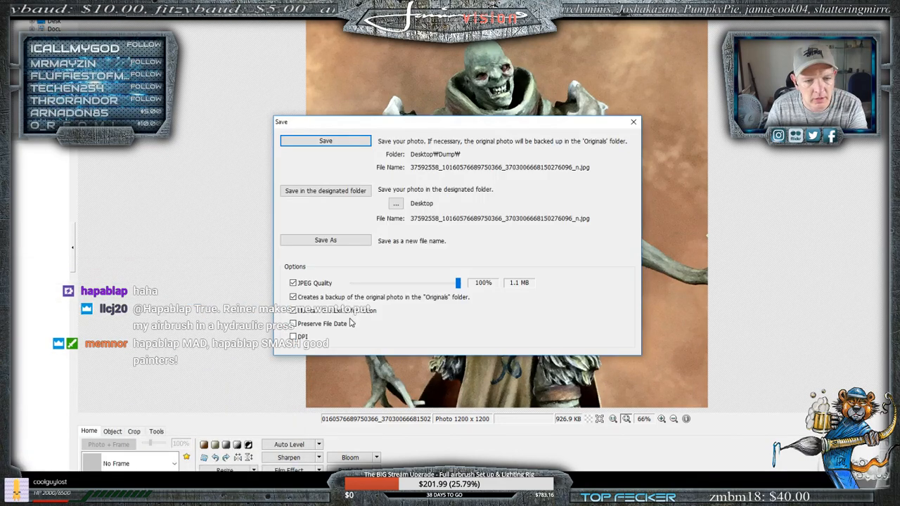
{"action": "left_click", "coordinate": [329, 142]}
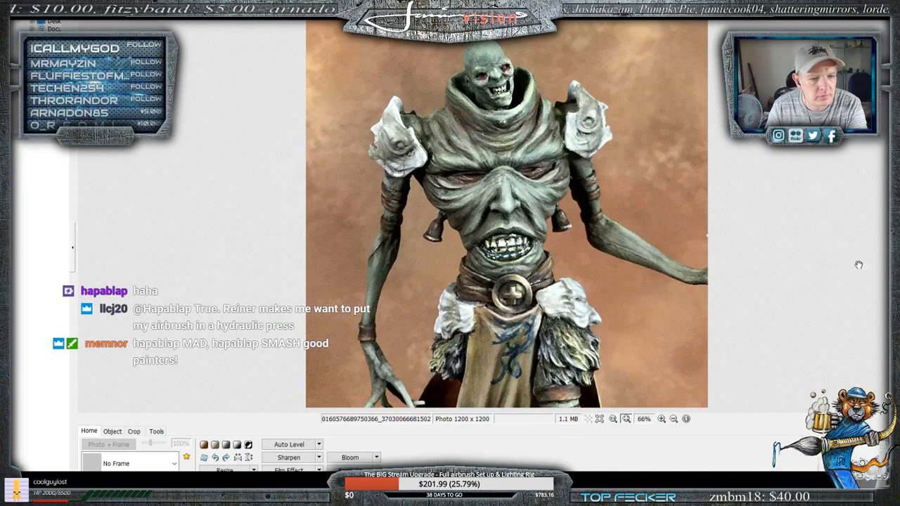
{"action": "left_click", "coordinate": [847, 5]}
- Bring up the rear-view photo of the miniature and rotate it slightly counterclockwise to level the base
{"action": "mouse_move", "coordinate": [332, 496]}
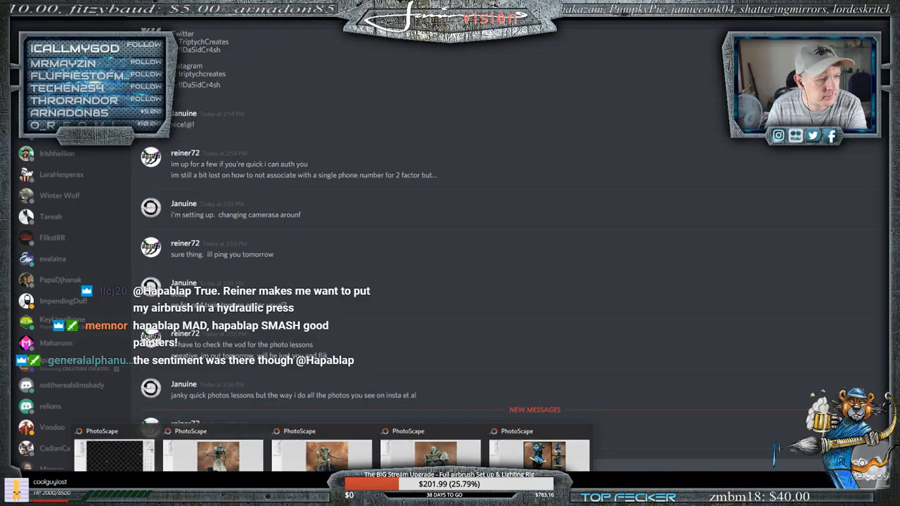
{"action": "left_click", "coordinate": [866, 6]}
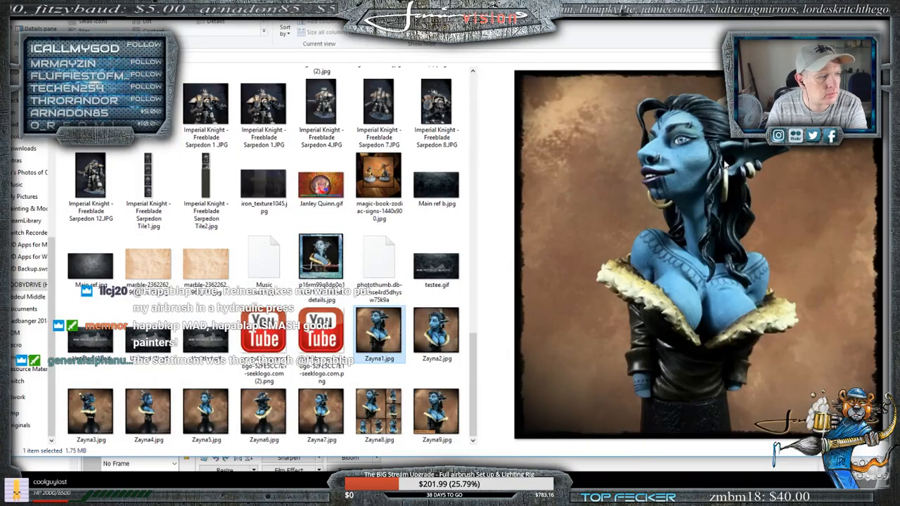
{"action": "mouse_move", "coordinate": [332, 496]}
{"action": "left_click", "coordinate": [214, 453]}
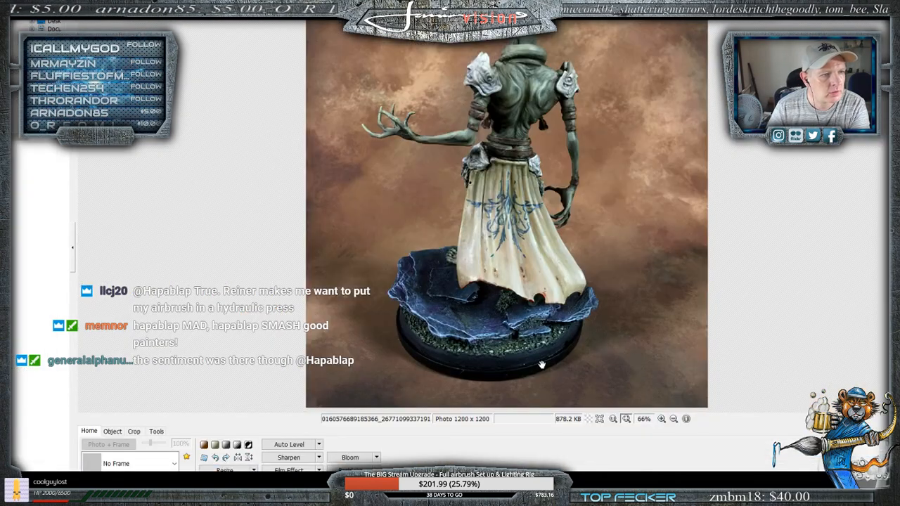
{"action": "left_click", "coordinate": [204, 457]}
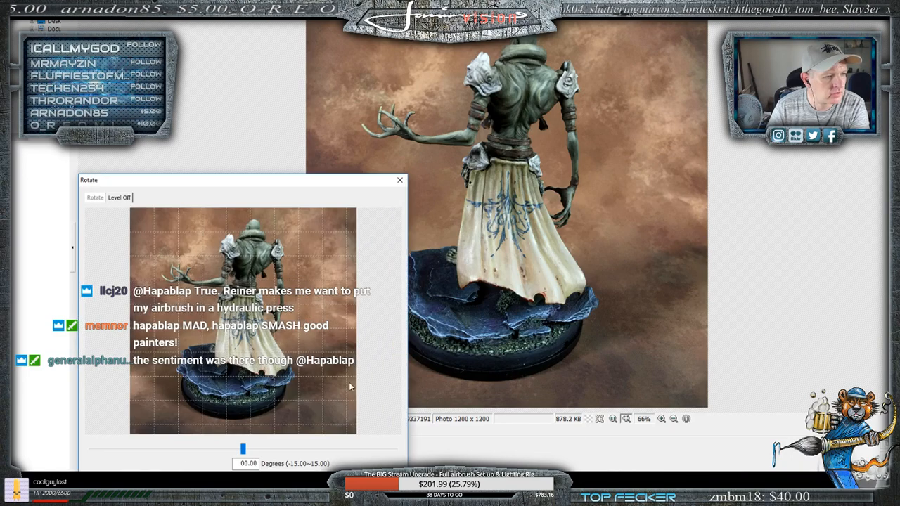
{"action": "left_click_drag", "start_coordinate": [242, 449], "coordinate": [201, 452]}
{"action": "left_click", "coordinate": [209, 491]}
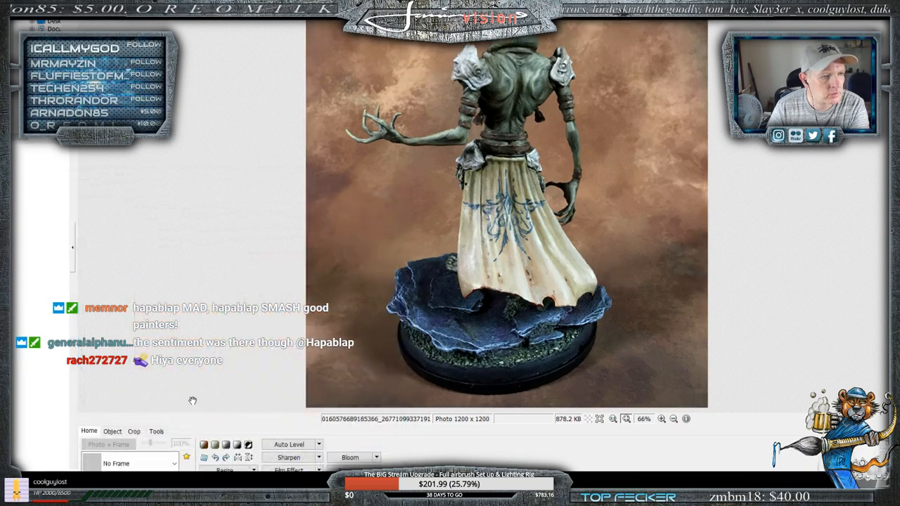
- Set the rear-view photo's contrast to 6 and raise its saturation to 17
{"action": "left_click", "coordinate": [229, 484]}
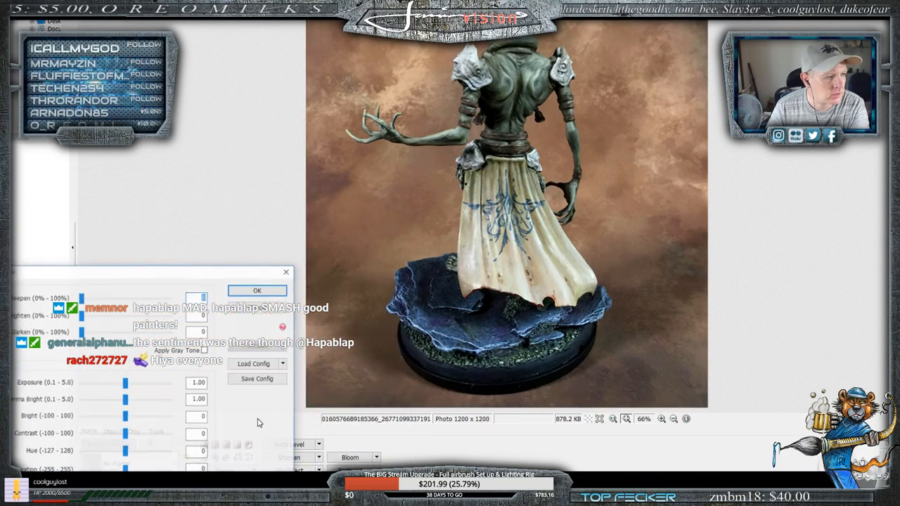
{"action": "left_click_drag", "start_coordinate": [125, 434], "coordinate": [128, 437]}
{"action": "left_click_drag", "start_coordinate": [125, 469], "coordinate": [128, 469]}
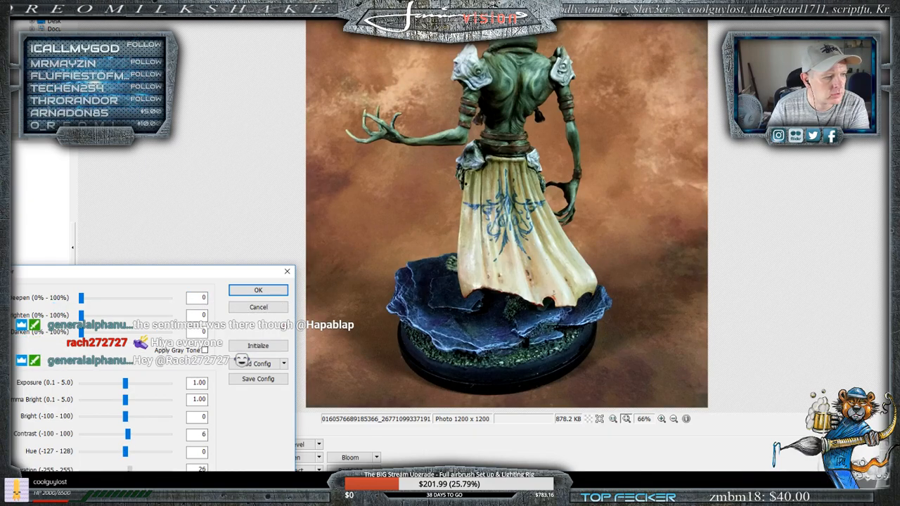
- Try a hue shift of -2 on the rear-view photo and reset the hue to 0
{"action": "left_click_drag", "start_coordinate": [126, 452], "coordinate": [125, 458]}
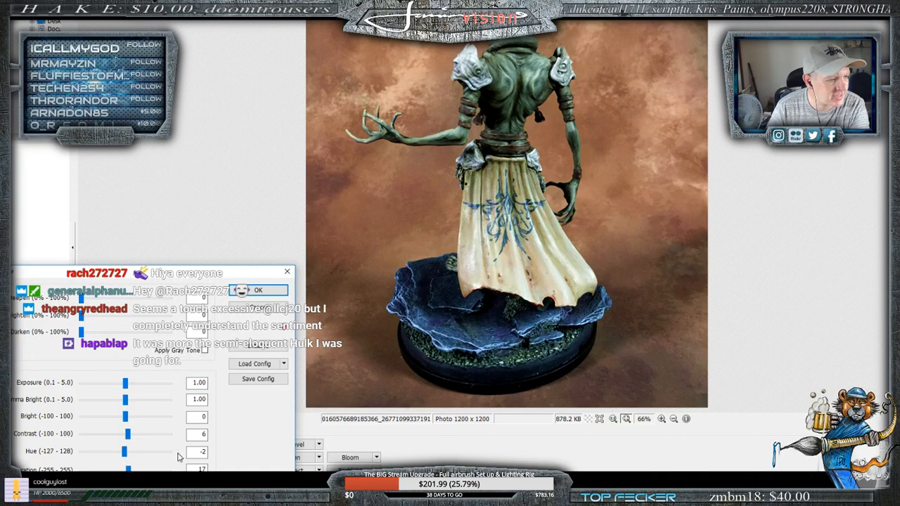
{"action": "left_click", "coordinate": [203, 452]}
{"action": "key", "text": "BackSpace"}
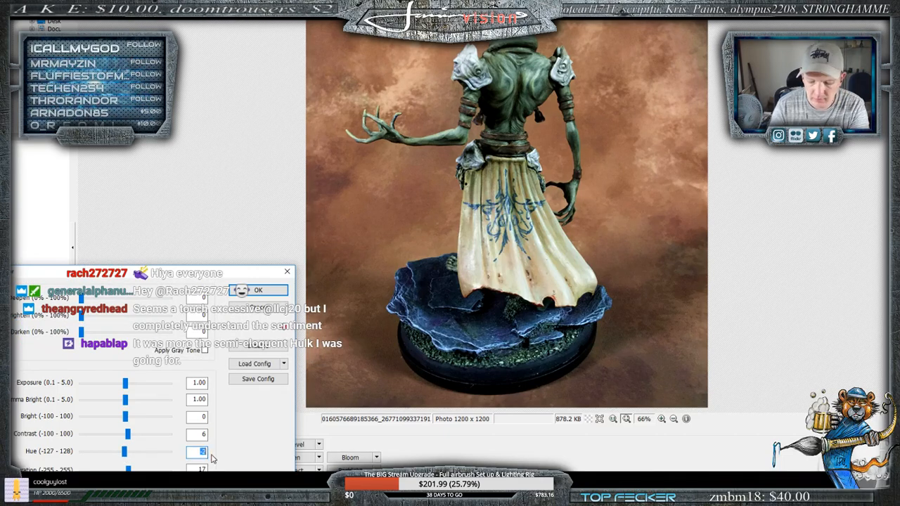
{"action": "type", "text": "0"}
{"action": "key", "text": "Tab"}
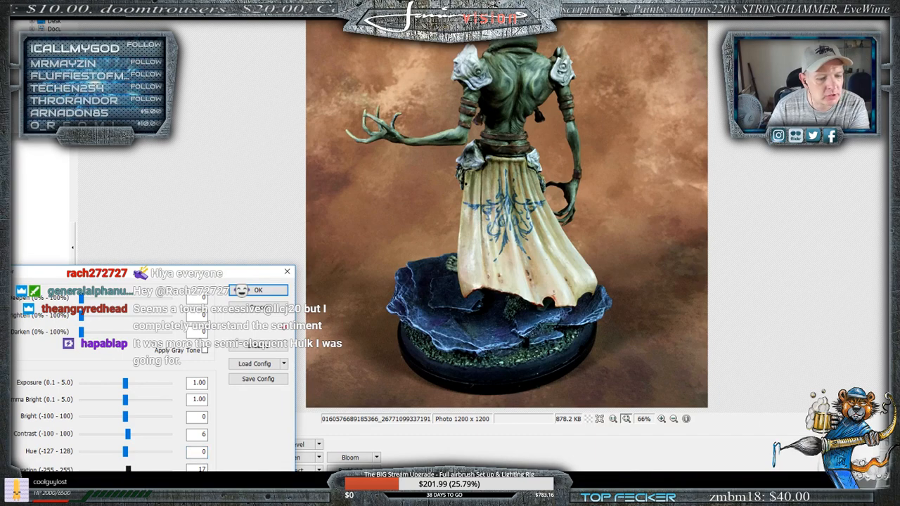
- Reduce the rear-view photo's saturation to 3, apply the colour adjustment and save over the original at 100% JPEG quality
{"action": "left_click_drag", "start_coordinate": [127, 469], "coordinate": [127, 469]}
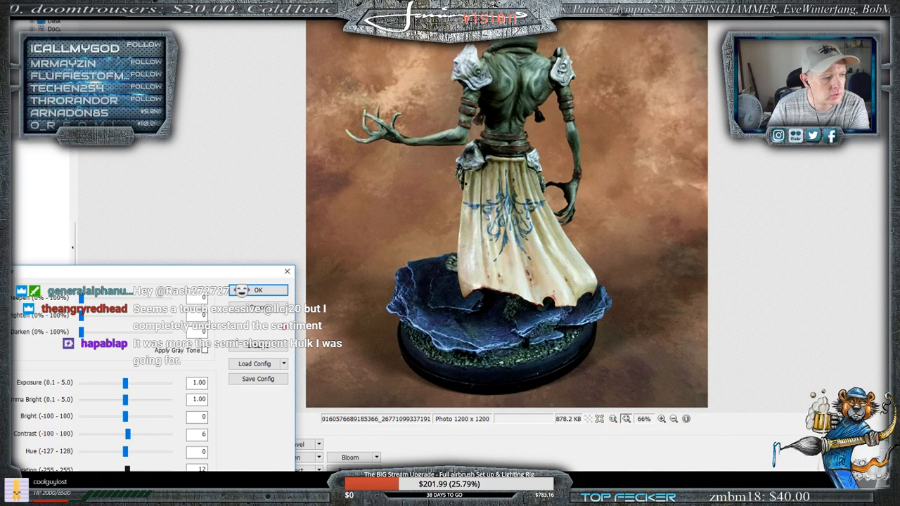
{"action": "left_click_drag", "start_coordinate": [127, 469], "coordinate": [126, 469]}
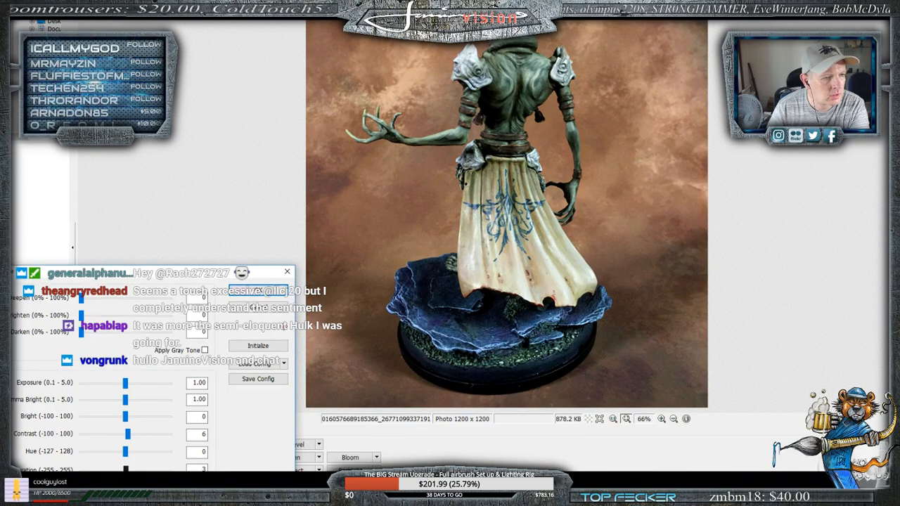
{"action": "left_click", "coordinate": [258, 290]}
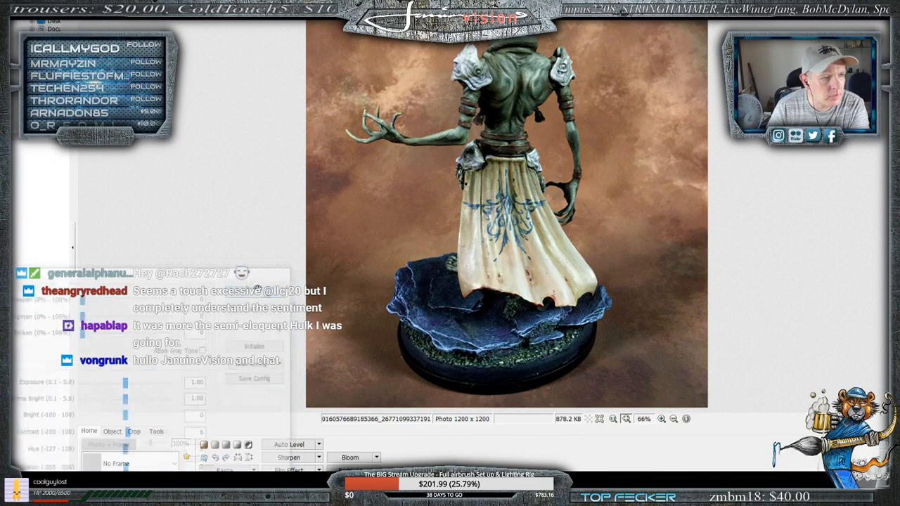
{"action": "key", "text": "ctrl+s"}
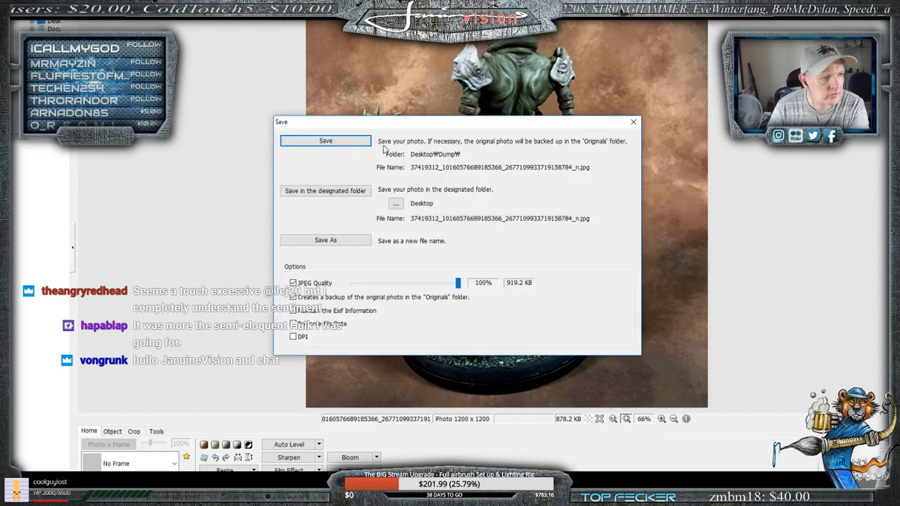
{"action": "left_click", "coordinate": [338, 144]}
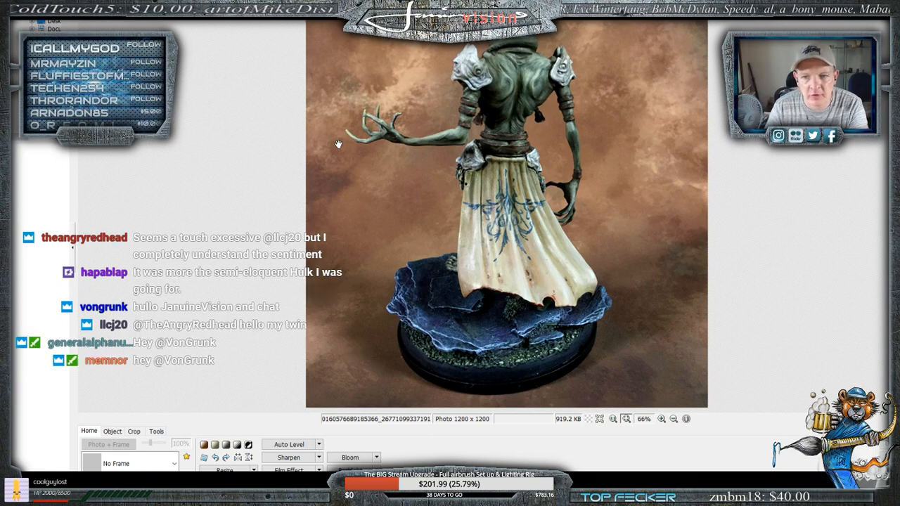
- Bring up the high-angle front photo of the miniature with its arm outstretched, save it over the original file and leave its window
{"action": "key", "text": "alt+Tab"}
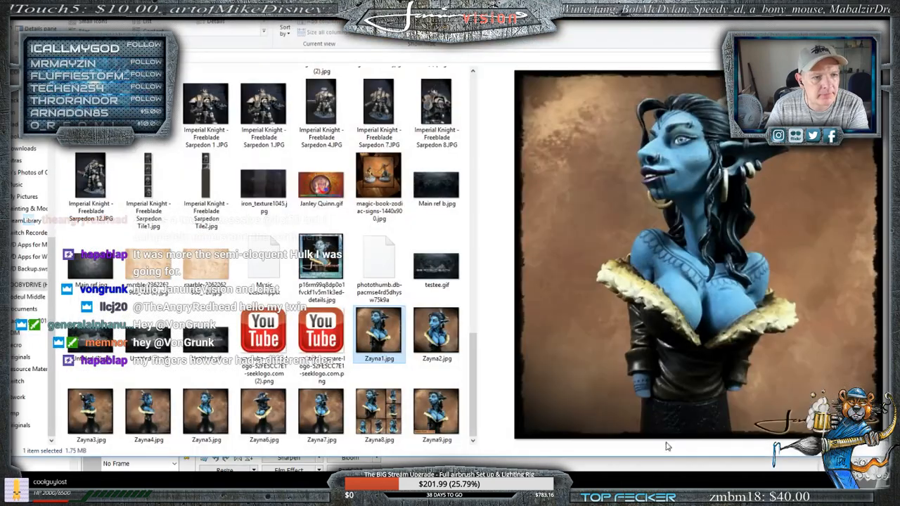
{"action": "key", "text": "alt+Tab"}
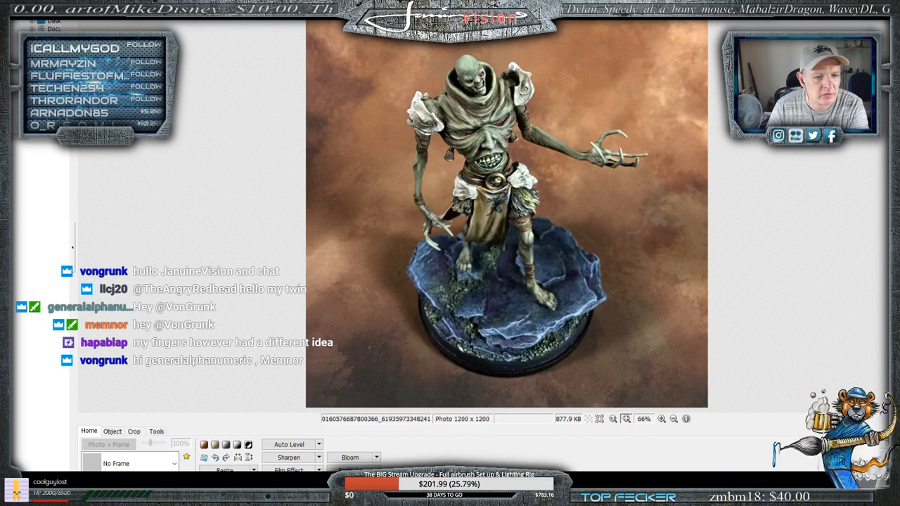
{"action": "key", "text": "ctrl+s"}
{"action": "key", "text": "Return"}
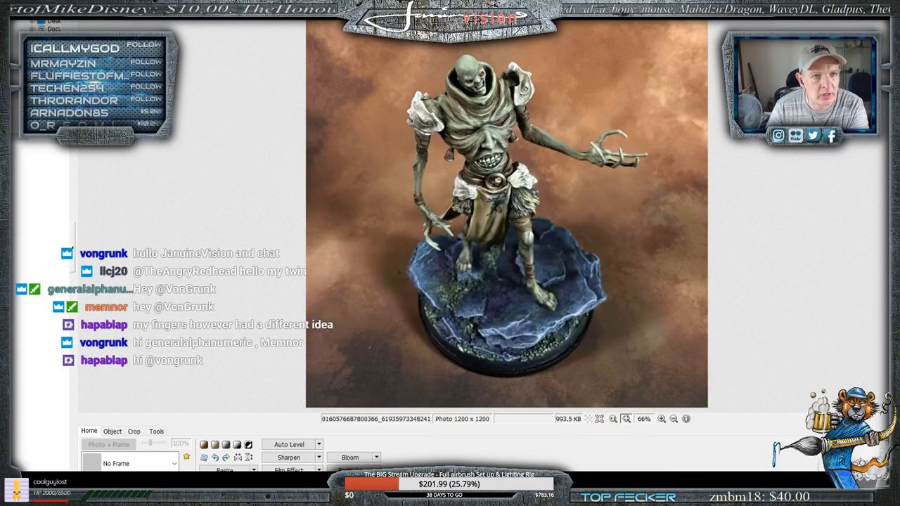
{"action": "left_click", "coordinate": [846, 7]}
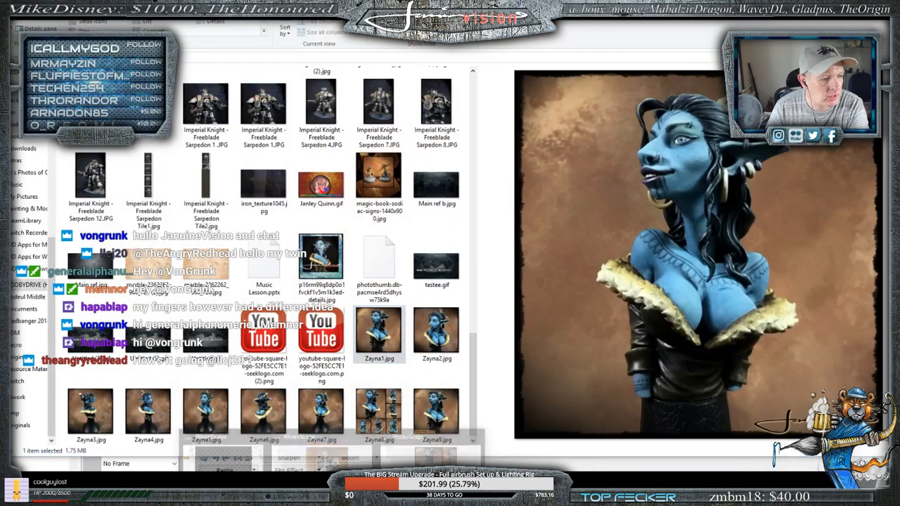
- Bring up the angled close-up of the torso and set its brightness to 3, contrast to 10 and saturation to 3
{"action": "mouse_move", "coordinate": [331, 495]}
{"action": "left_click", "coordinate": [320, 455]}
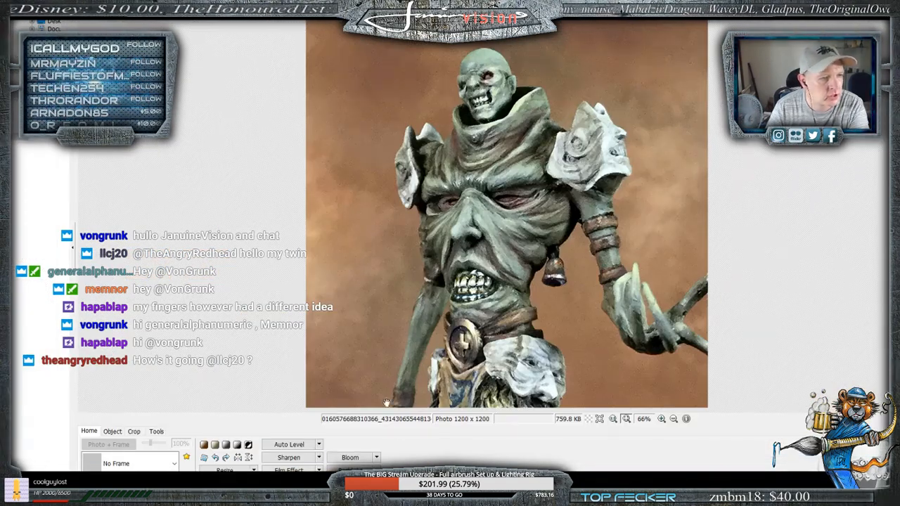
{"action": "left_click", "coordinate": [224, 483]}
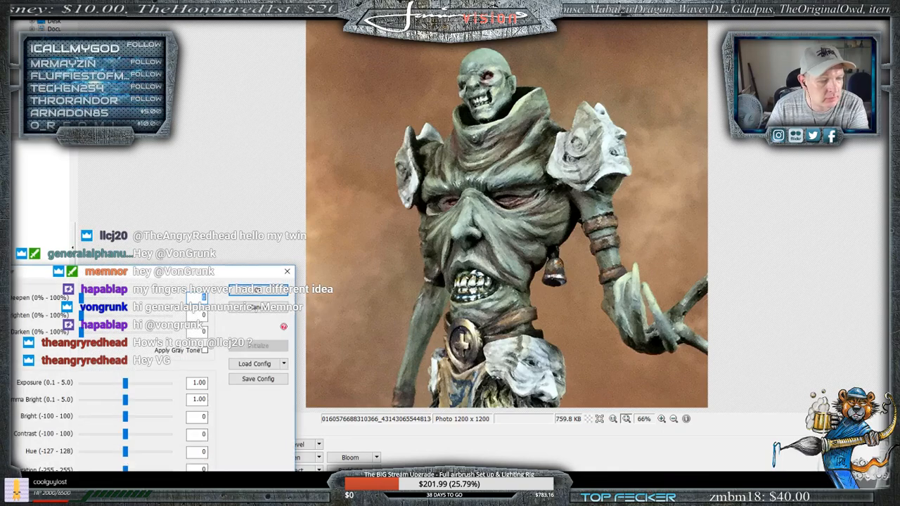
{"action": "mouse_move", "coordinate": [125, 434]}
{"action": "left_mouse_down"}
{"action": "mouse_move", "coordinate": [132, 437]}
{"action": "mouse_move", "coordinate": [129, 422]}
{"action": "left_mouse_up"}
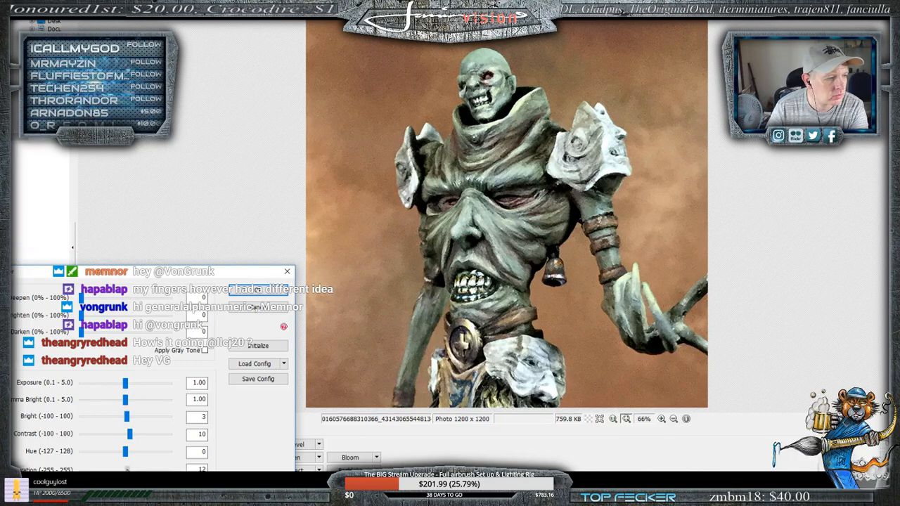
{"action": "left_click_drag", "start_coordinate": [127, 470], "coordinate": [126, 470]}
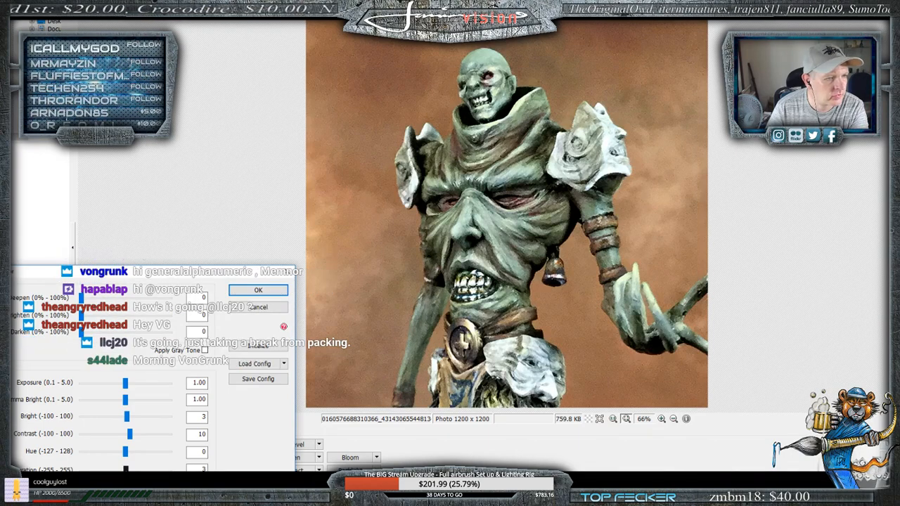
{"action": "left_click", "coordinate": [259, 291]}
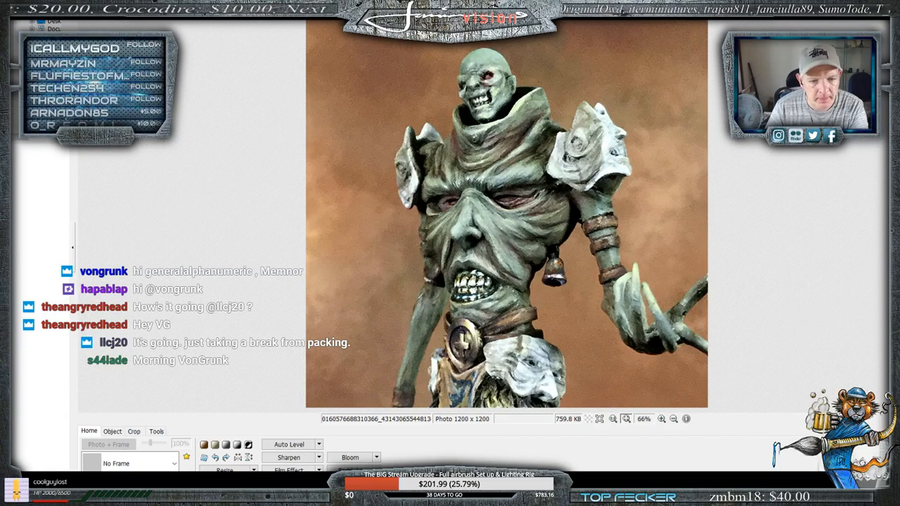
- Save the angled torso close-up over the original file and bring up the Zayna8.jpg collage
{"action": "key", "text": "ctrl+s"}
{"action": "left_click", "coordinate": [322, 140]}
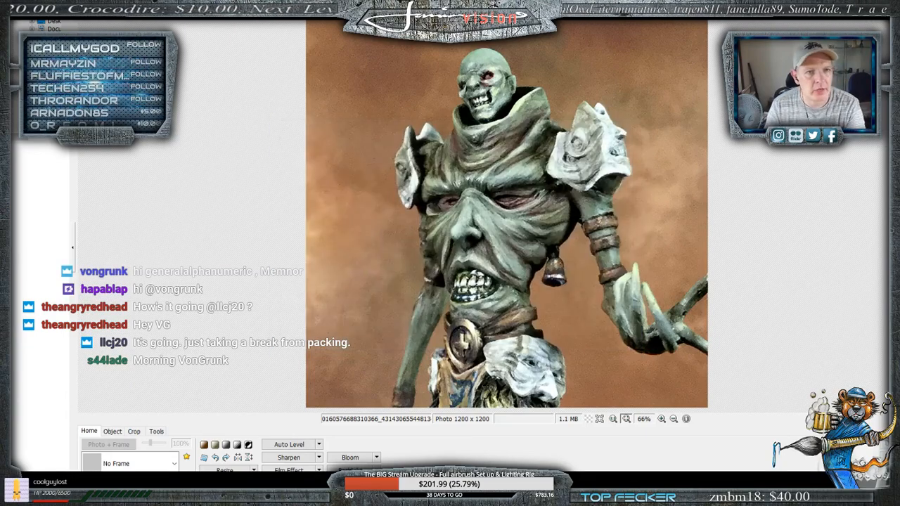
{"action": "key", "text": "alt+Tab"}
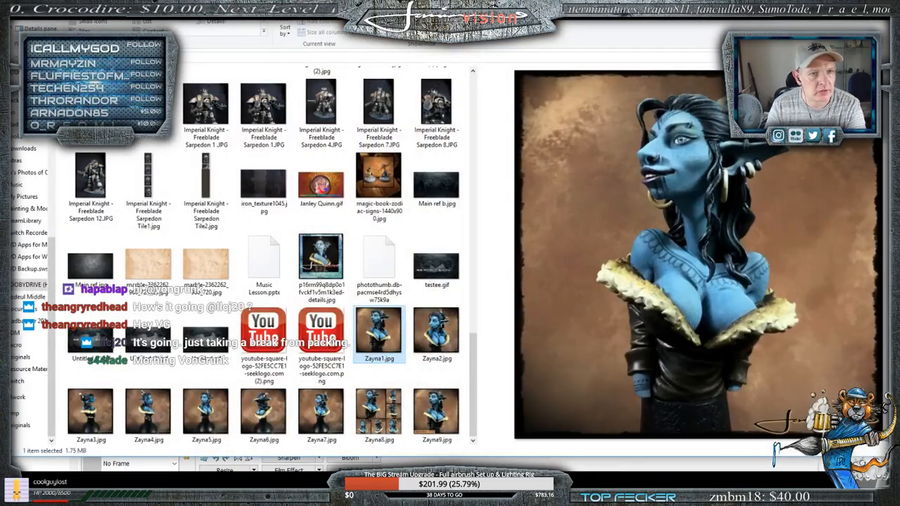
{"action": "key", "text": "alt+Tab"}
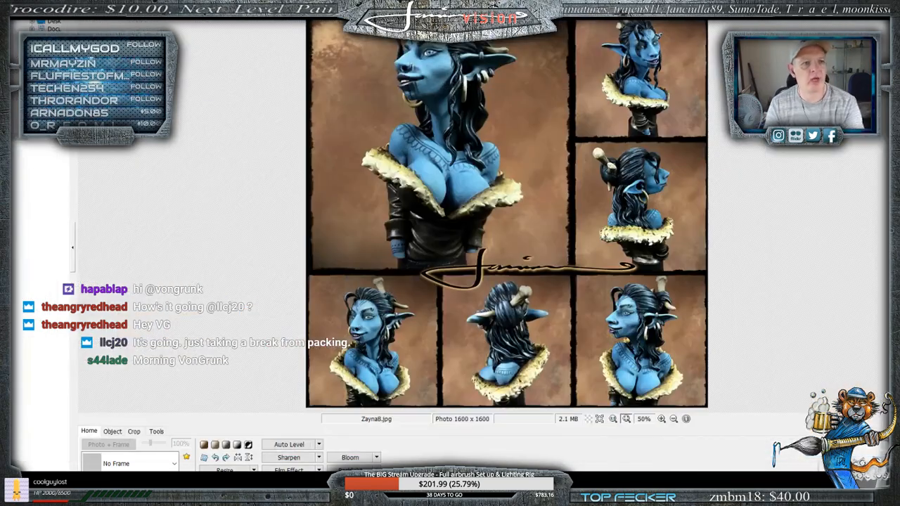
- Close the Zayna8.jpg window, bring up the blank multi-photo page layout at full size and enlarge the folder thumbnails
{"action": "mouse_move", "coordinate": [331, 485]}
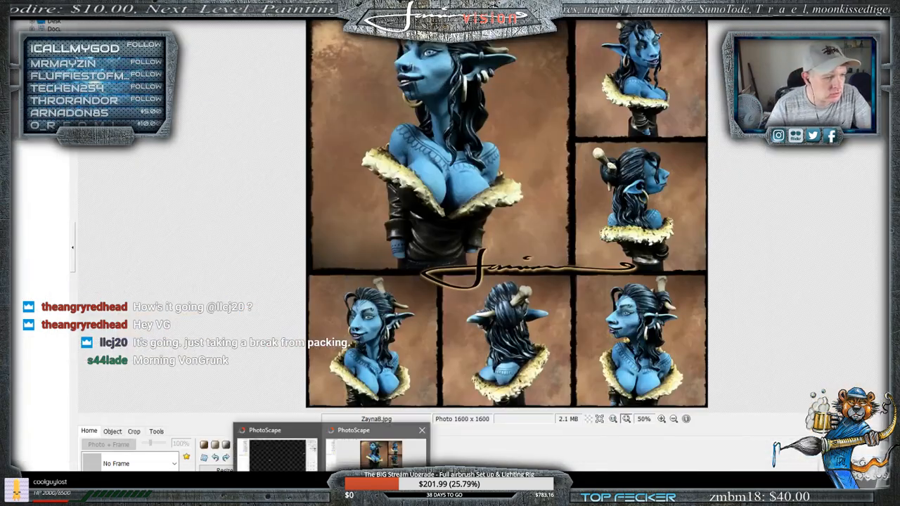
{"action": "left_click", "coordinate": [423, 431]}
{"action": "left_click", "coordinate": [331, 450]}
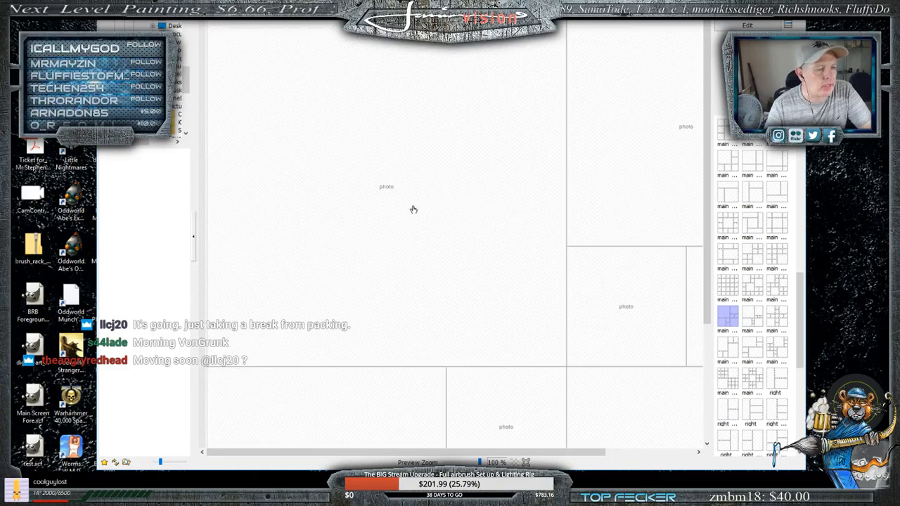
{"action": "left_click", "coordinate": [770, 6]}
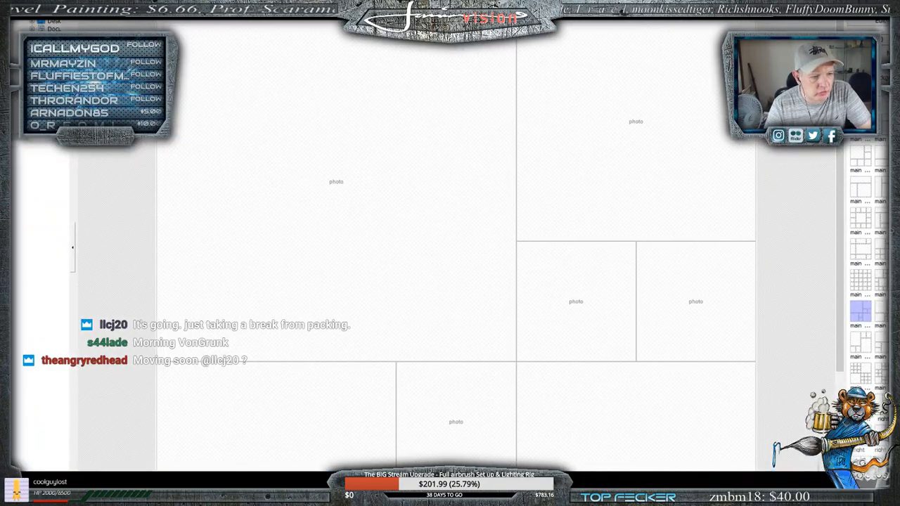
{"action": "left_click_drag", "start_coordinate": [870, 40], "coordinate": [859, 40]}
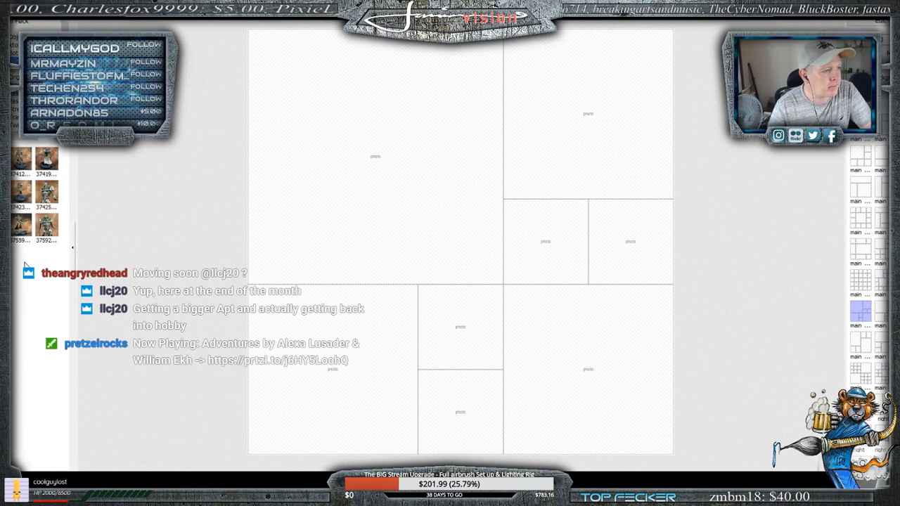
{"action": "left_click_drag", "start_coordinate": [32, 481], "coordinate": [54, 481]}
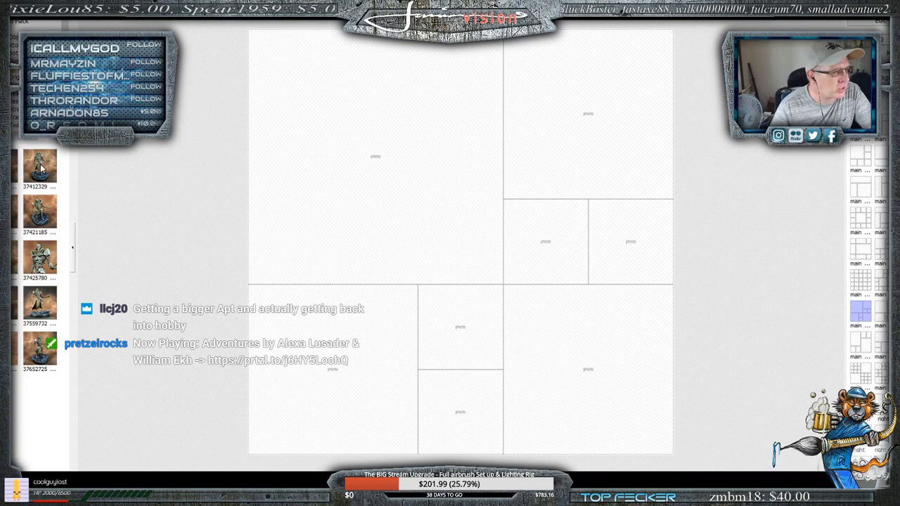
- Place photo 37412329 in the layout's large main cell, then enlarge and reposition it so the miniature fills the cell
{"action": "left_click_drag", "start_coordinate": [51, 161], "coordinate": [316, 165]}
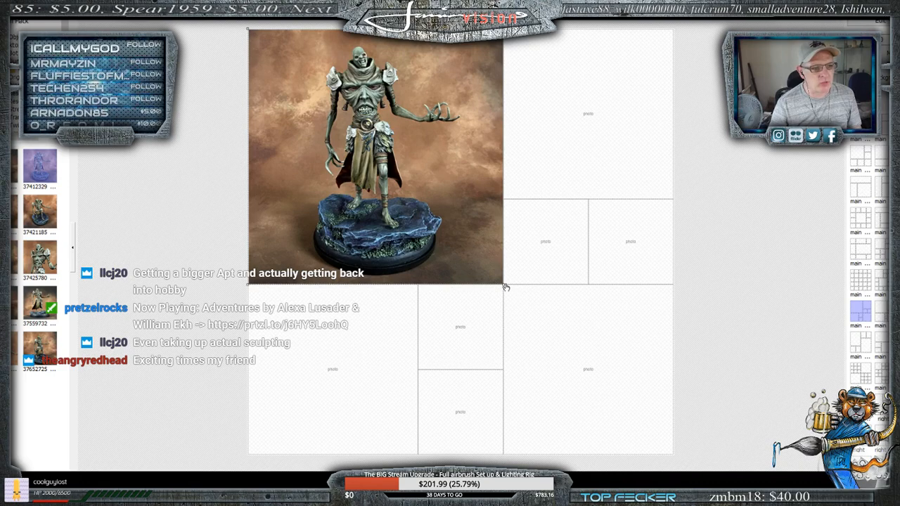
{"action": "left_click_drag", "start_coordinate": [504, 286], "coordinate": [540, 311]}
{"action": "left_click_drag", "start_coordinate": [472, 225], "coordinate": [461, 211]}
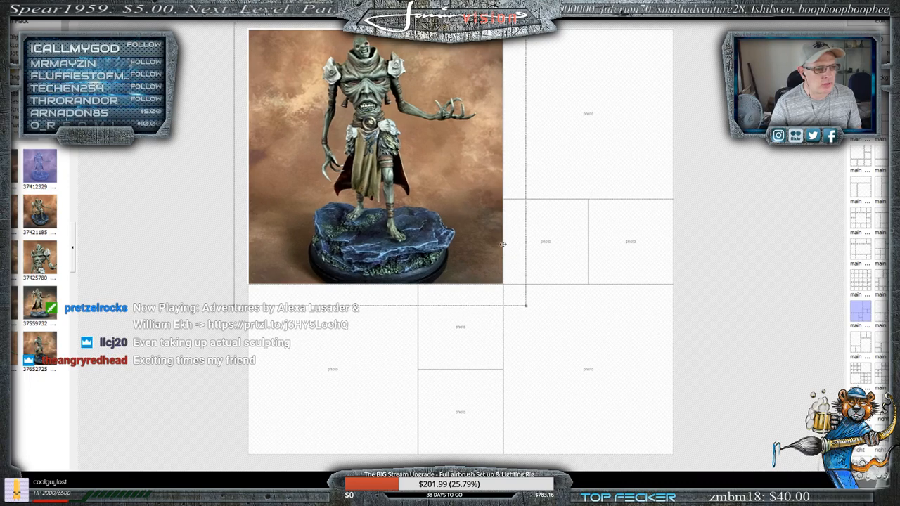
{"action": "left_click_drag", "start_coordinate": [530, 308], "coordinate": [511, 290]}
{"action": "left_click_drag", "start_coordinate": [431, 198], "coordinate": [433, 196]}
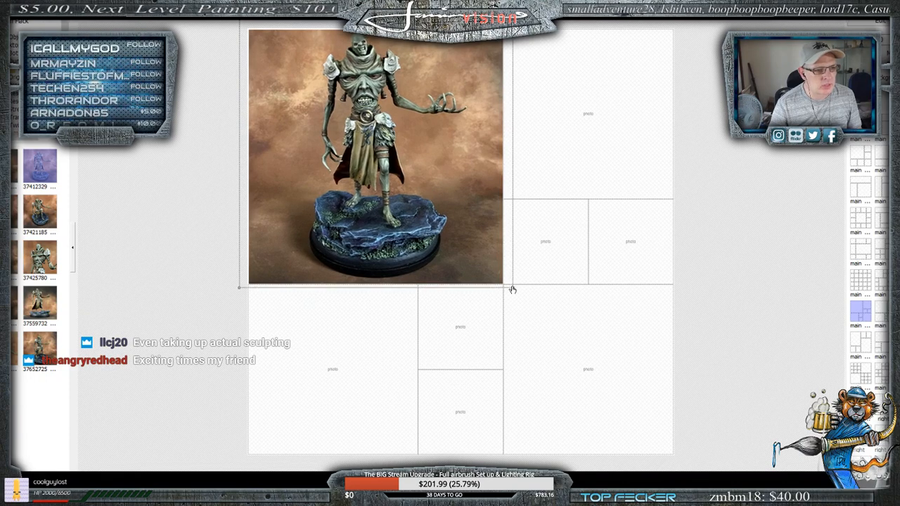
{"action": "left_click_drag", "start_coordinate": [512, 288], "coordinate": [517, 291]}
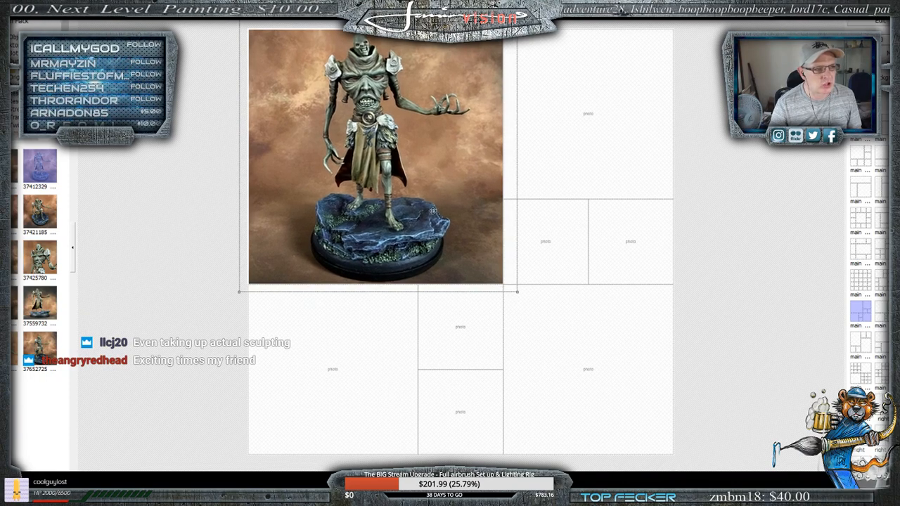
- Apply a frame with rough white edges to the layout's photos
{"action": "left_click", "coordinate": [686, 140]}
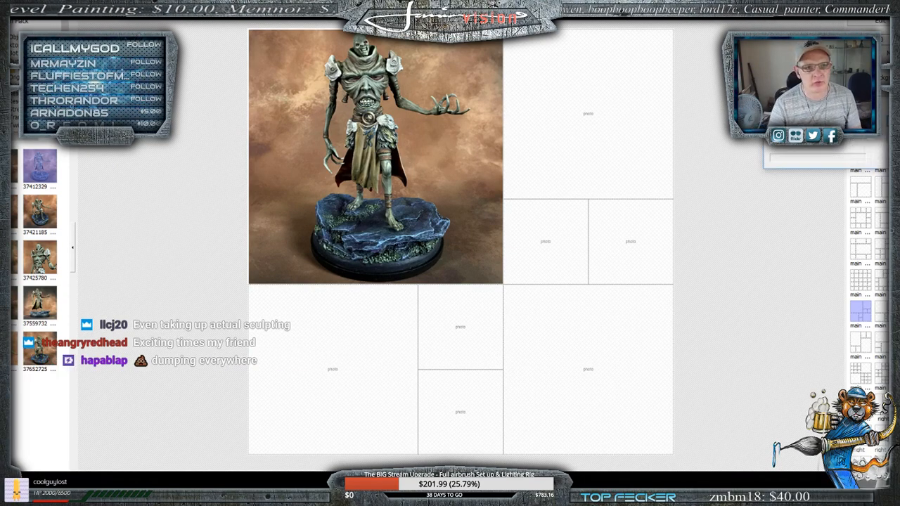
{"action": "left_click", "coordinate": [816, 158]}
{"action": "scroll", "coordinate": [797, 241], "scroll_direction": "down", "scroll_amount": 7}
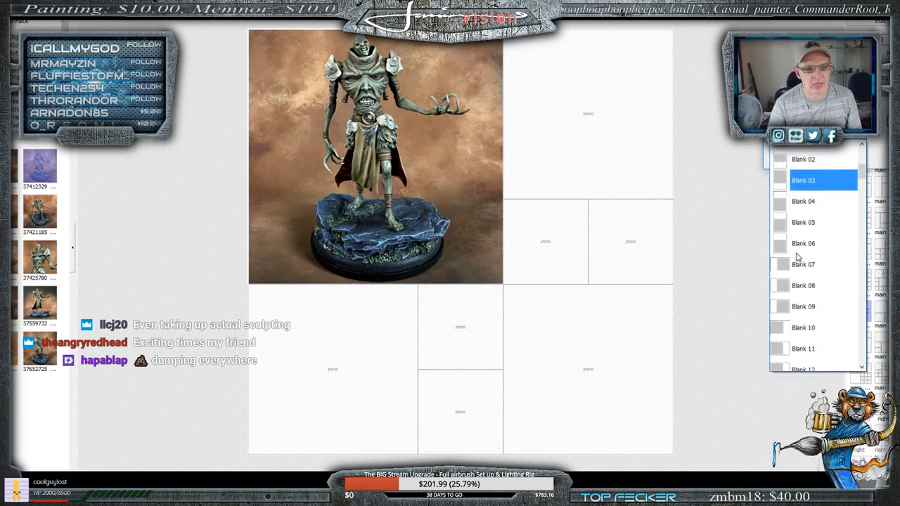
{"action": "left_click", "coordinate": [669, 145]}
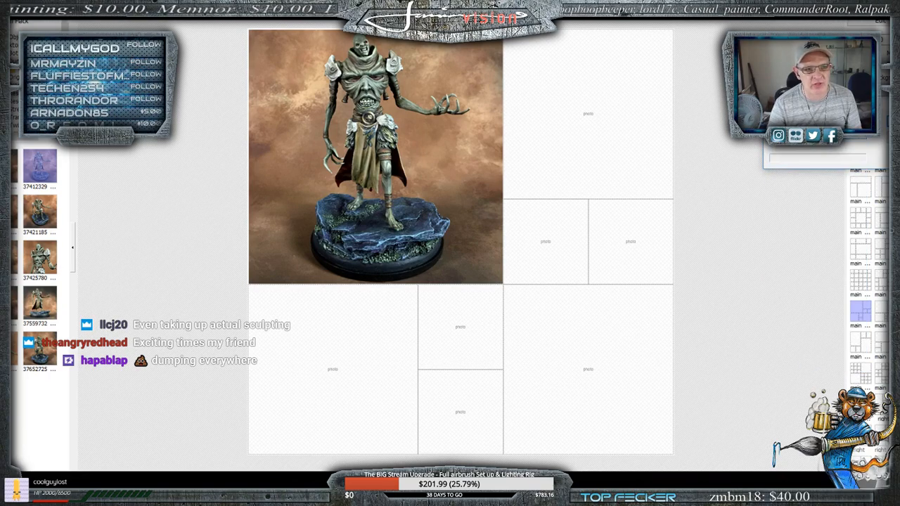
{"action": "left_click", "coordinate": [849, 150]}
{"action": "scroll", "coordinate": [798, 268], "scroll_direction": "down", "scroll_amount": 10}
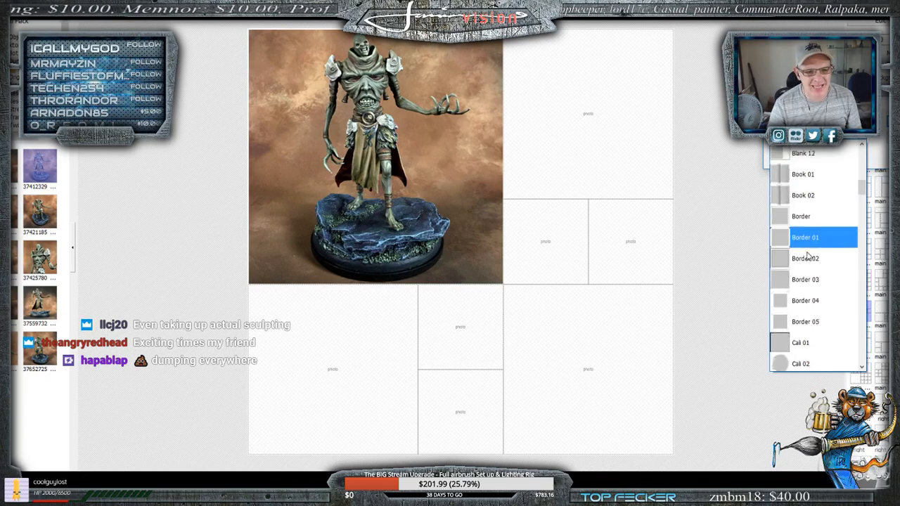
{"action": "scroll", "coordinate": [795, 291], "scroll_direction": "down", "scroll_amount": 3}
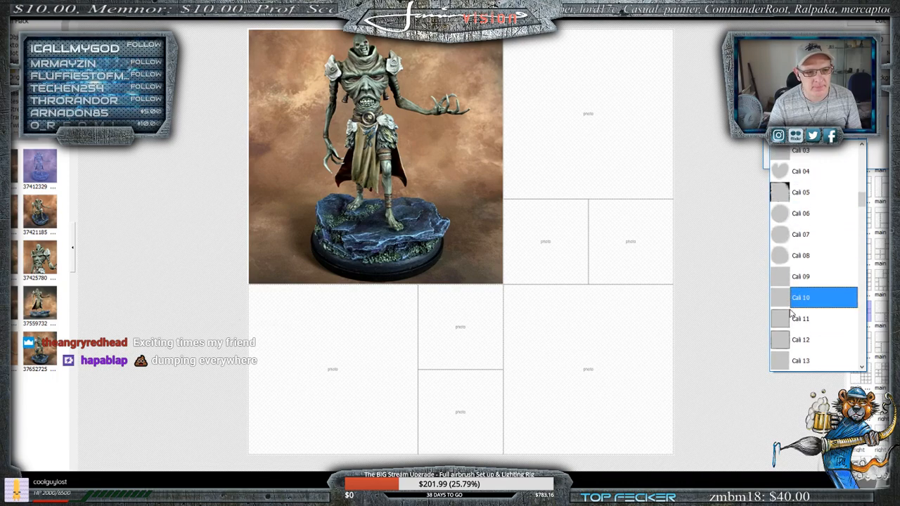
{"action": "left_click", "coordinate": [787, 282]}
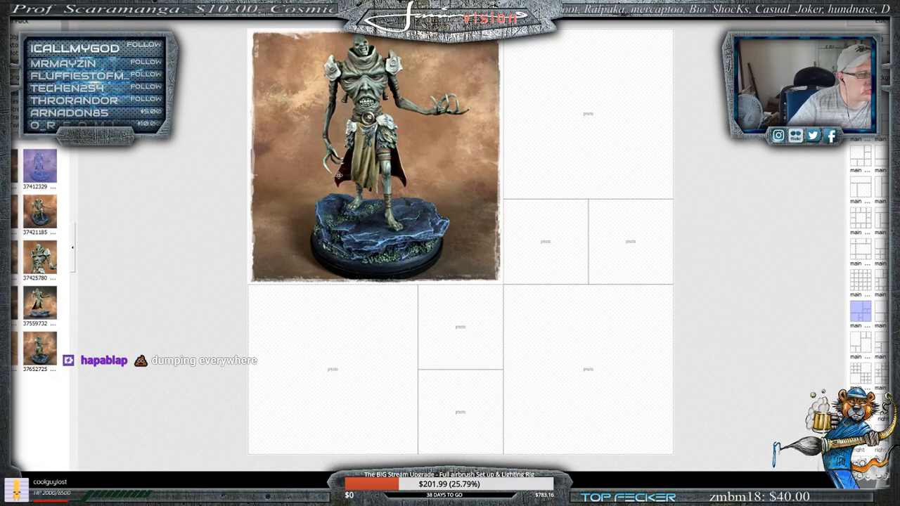
- Enlarge the main photo slightly inside its rough-edged frame and recentre the miniature
{"action": "left_click", "coordinate": [469, 238]}
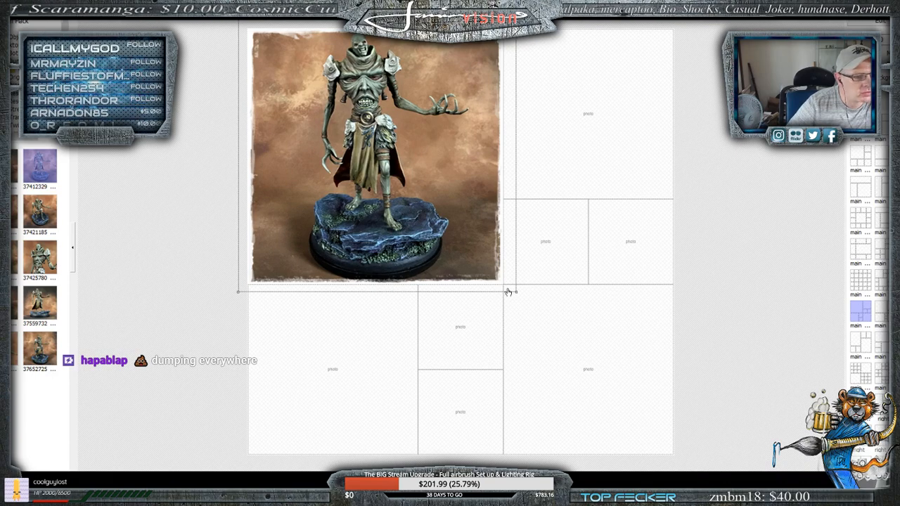
{"action": "left_click_drag", "start_coordinate": [514, 291], "coordinate": [528, 303]}
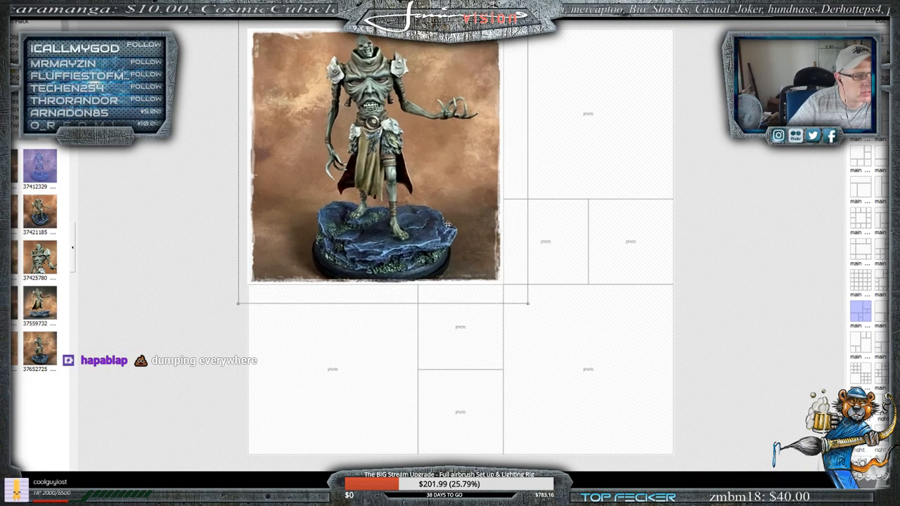
{"action": "left_click_drag", "start_coordinate": [447, 224], "coordinate": [444, 223]}
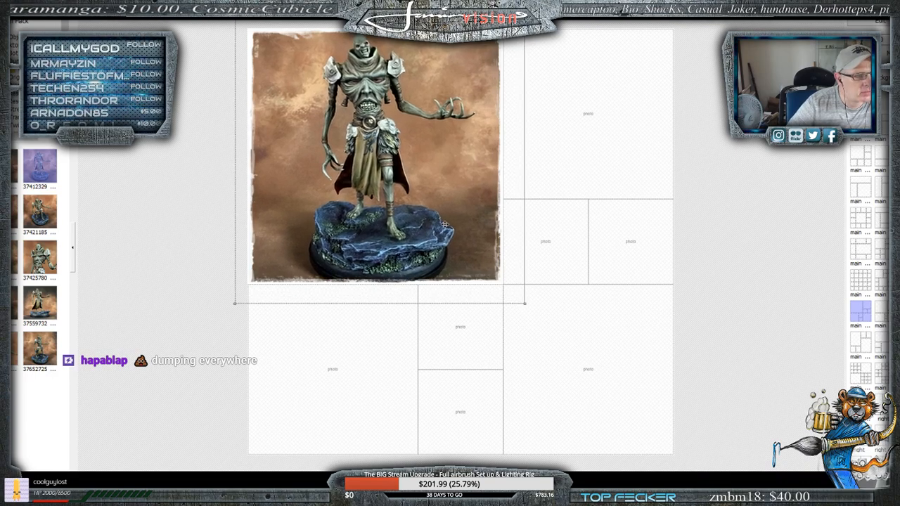
{"action": "left_click", "coordinate": [174, 149]}
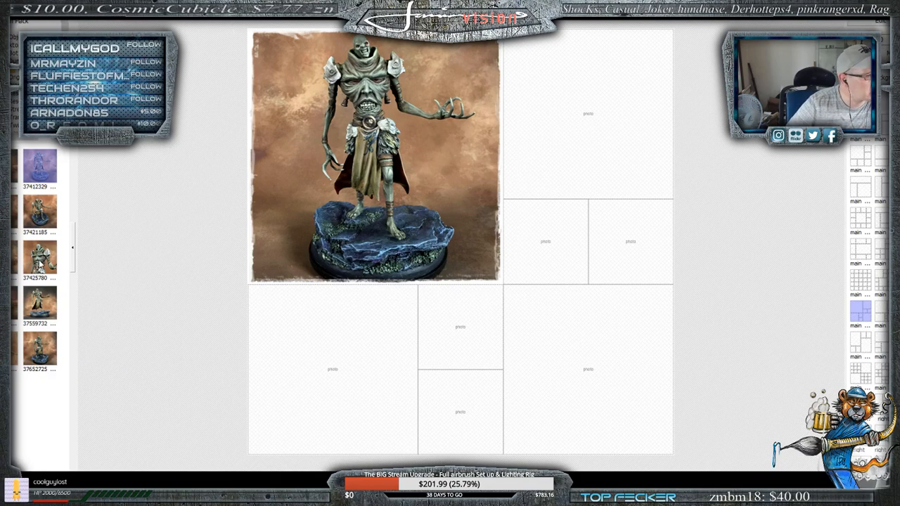
- Place close-up photo 37425780 in the layout's upper-right cell, then enlarge it slightly and centre the head and torso
{"action": "left_click_drag", "start_coordinate": [41, 261], "coordinate": [599, 125]}
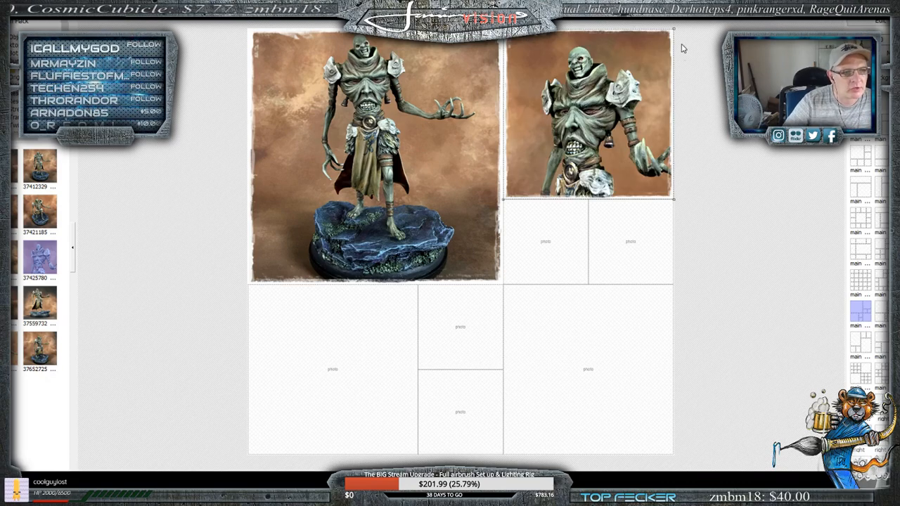
{"action": "left_click_drag", "start_coordinate": [675, 26], "coordinate": [698, 4]}
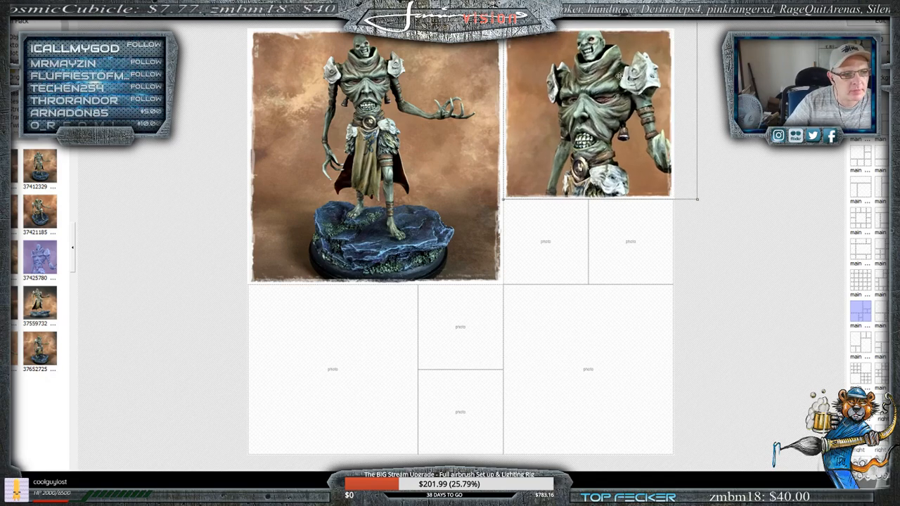
{"action": "left_click_drag", "start_coordinate": [619, 76], "coordinate": [614, 85]}
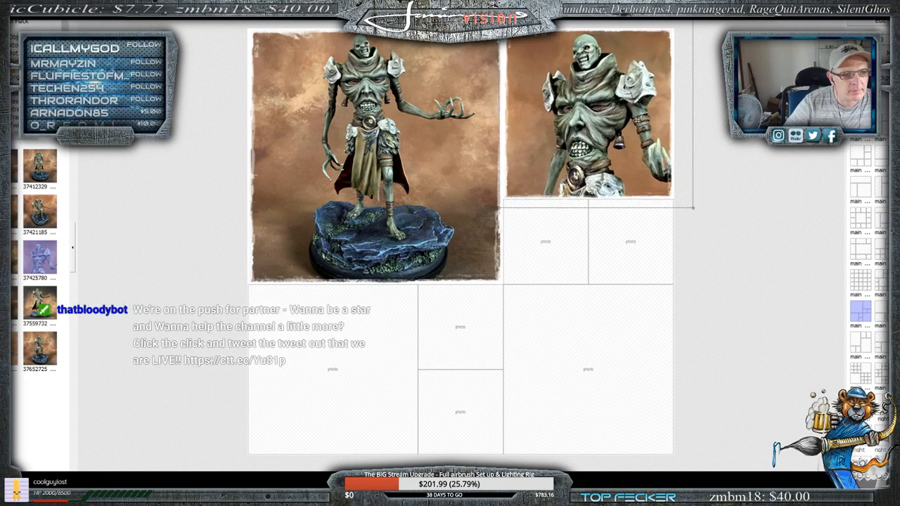
{"action": "left_click_drag", "start_coordinate": [693, 210], "coordinate": [690, 204]}
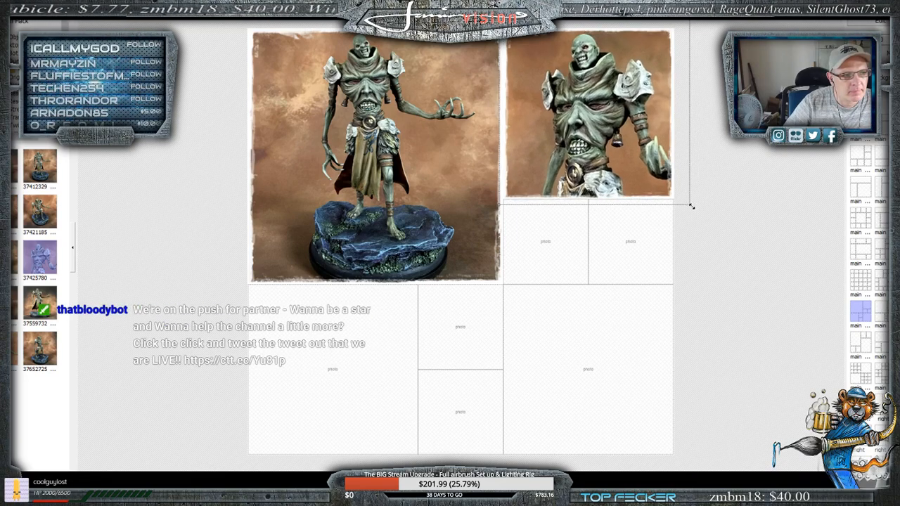
{"action": "left_click", "coordinate": [7, 351]}
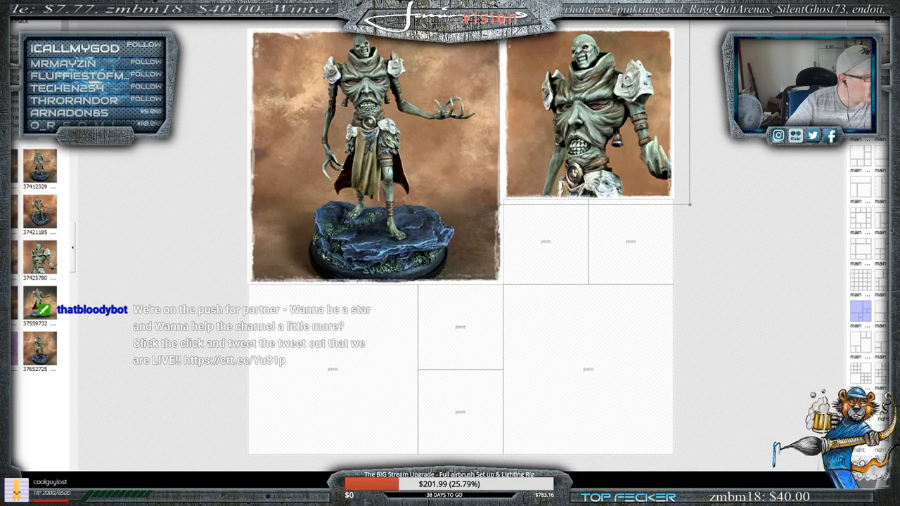
{"action": "left_click_drag", "start_coordinate": [7, 351], "coordinate": [333, 377]}
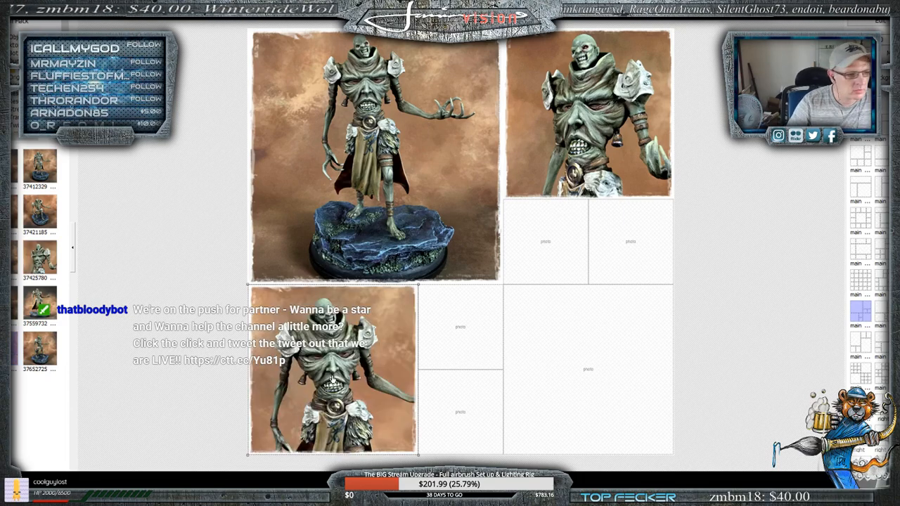
{"action": "key", "text": "Delete"}
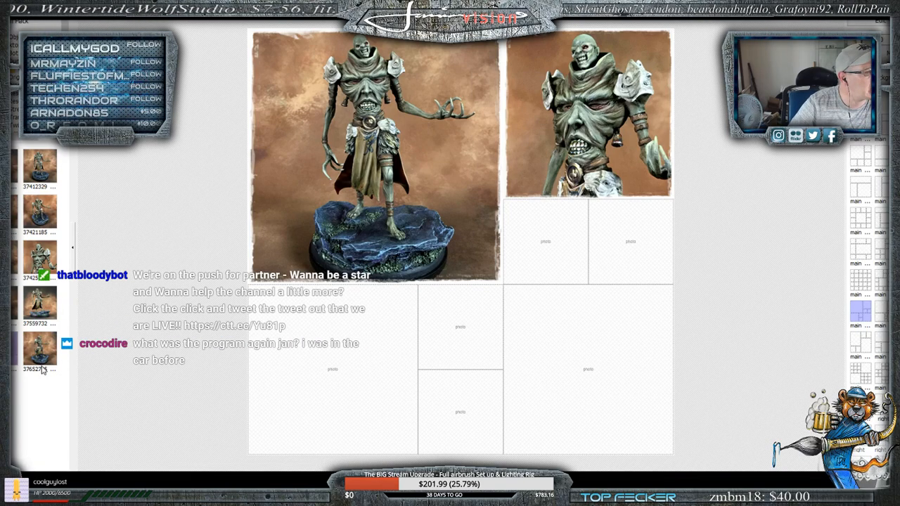
- Place full-figure photo 37559732 in the layout's lower-left cell, then enlarge and reposition it so the whole base fits
{"action": "left_click_drag", "start_coordinate": [49, 300], "coordinate": [338, 391]}
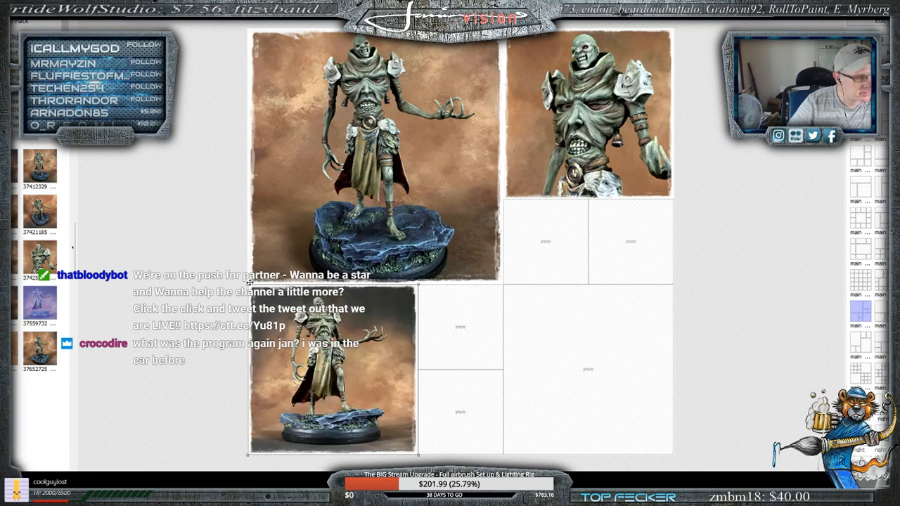
{"action": "left_click_drag", "start_coordinate": [248, 285], "coordinate": [221, 259]}
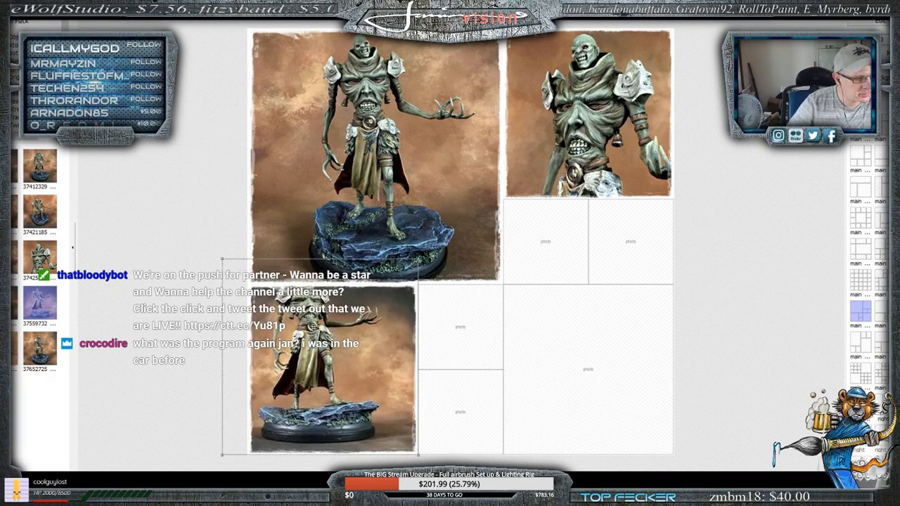
{"action": "left_click_drag", "start_coordinate": [295, 334], "coordinate": [319, 349]}
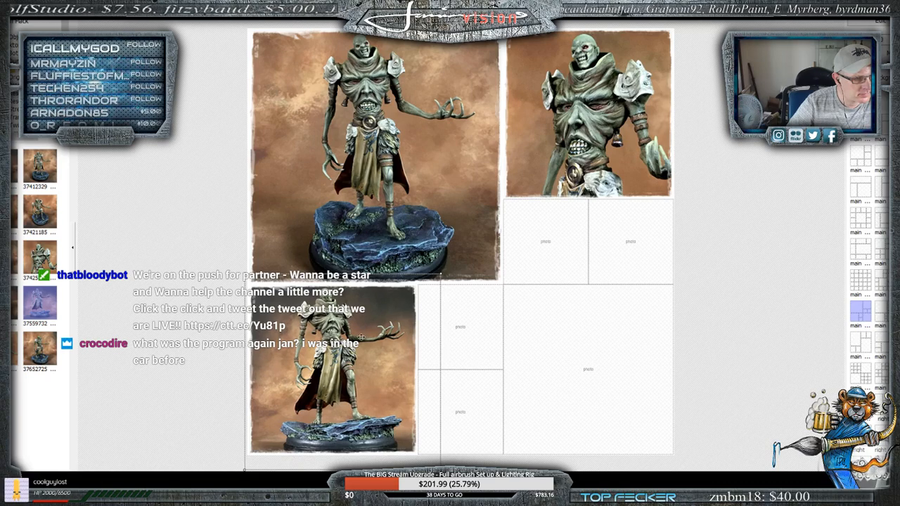
{"action": "left_click_drag", "start_coordinate": [442, 276], "coordinate": [438, 278]}
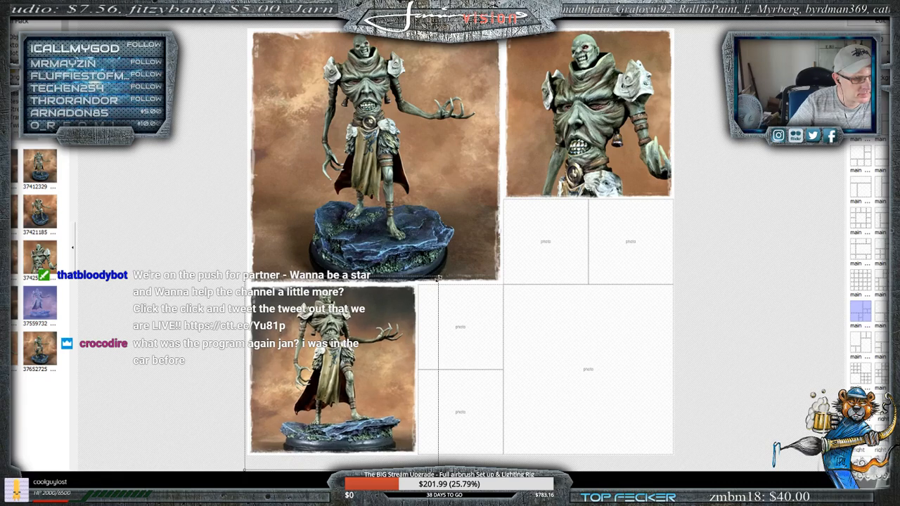
{"action": "left_click_drag", "start_coordinate": [371, 346], "coordinate": [370, 343]}
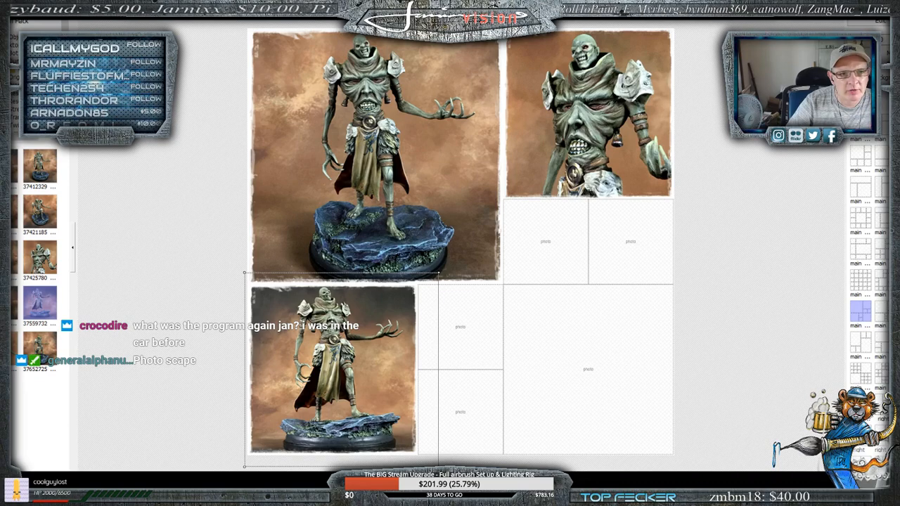
- Set the collage's background colour to black
{"action": "left_click", "coordinate": [870, 84]}
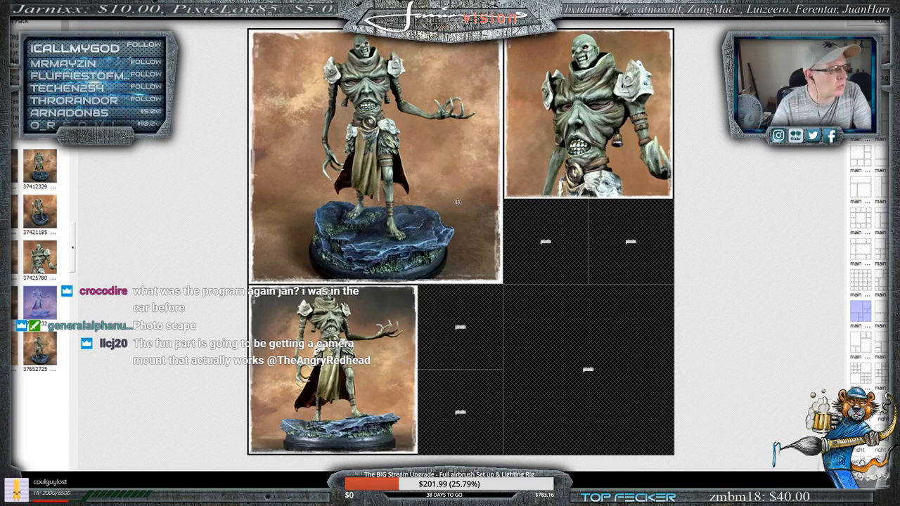
- Browse another image folder's thumbnails, and return to the folder holding the miniature photos
{"action": "scroll", "coordinate": [40, 281], "scroll_direction": "down", "scroll_amount": 5}
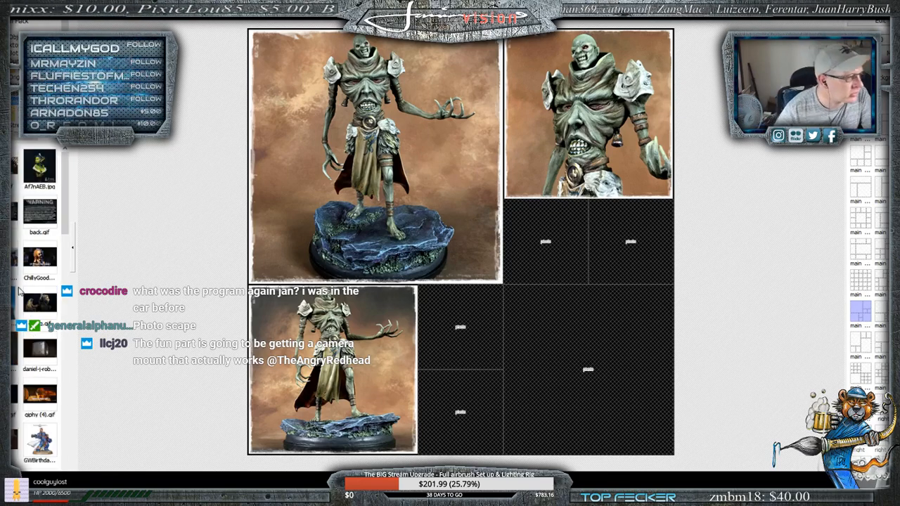
{"action": "scroll", "coordinate": [14, 298], "scroll_direction": "down", "scroll_amount": 8}
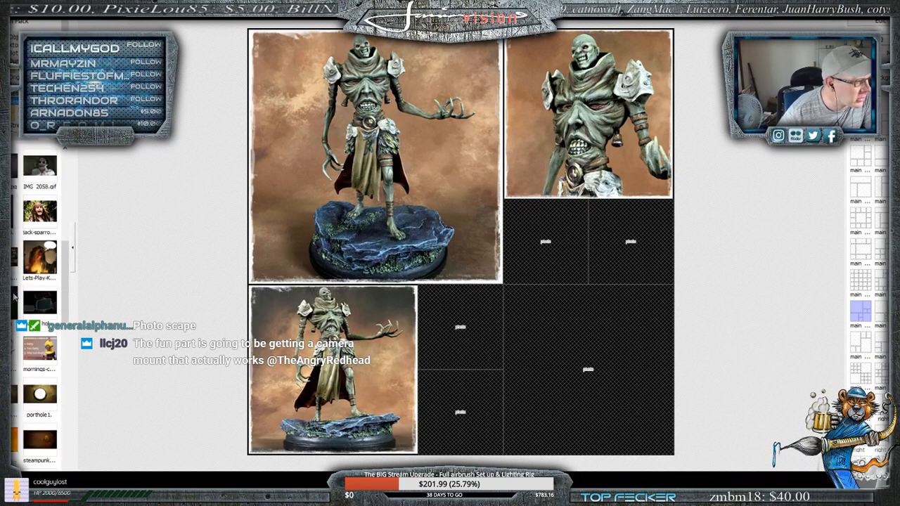
{"action": "scroll", "coordinate": [14, 298], "scroll_direction": "down", "scroll_amount": 5}
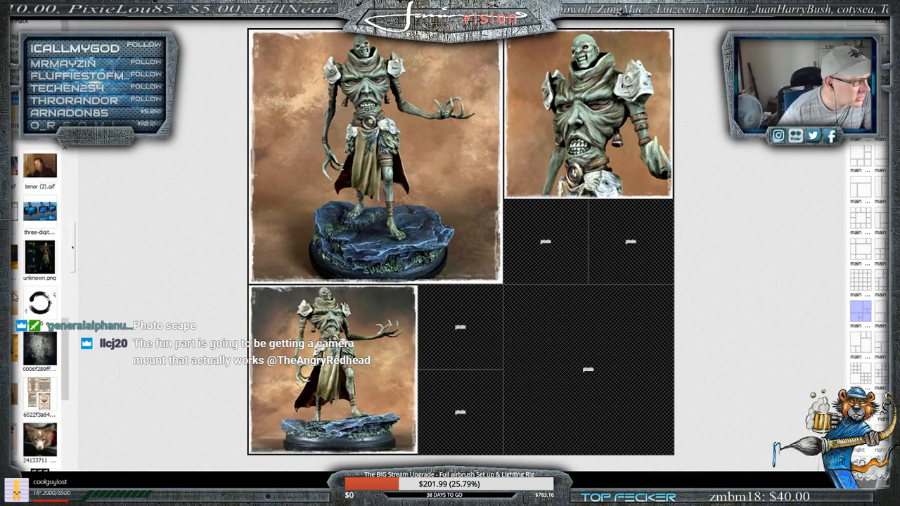
{"action": "scroll", "coordinate": [15, 297], "scroll_direction": "down", "scroll_amount": 5}
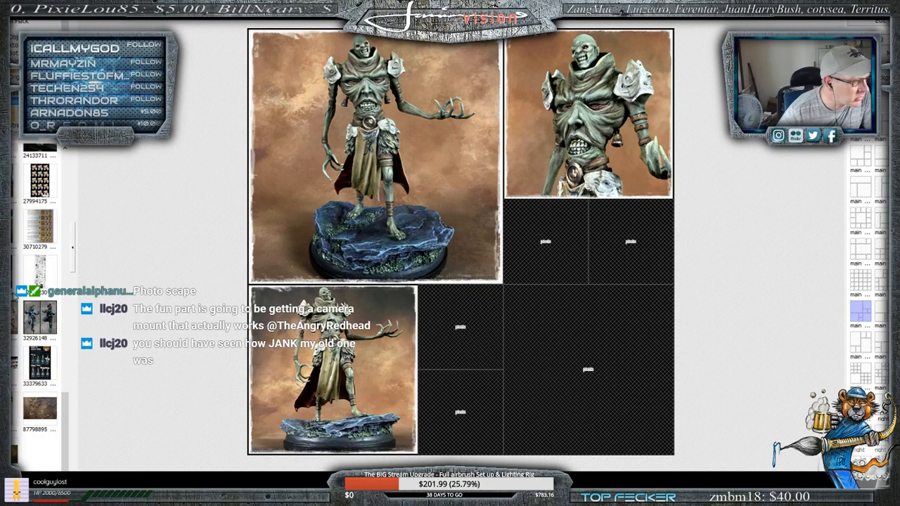
{"action": "scroll", "coordinate": [14, 297], "scroll_direction": "up", "scroll_amount": 8}
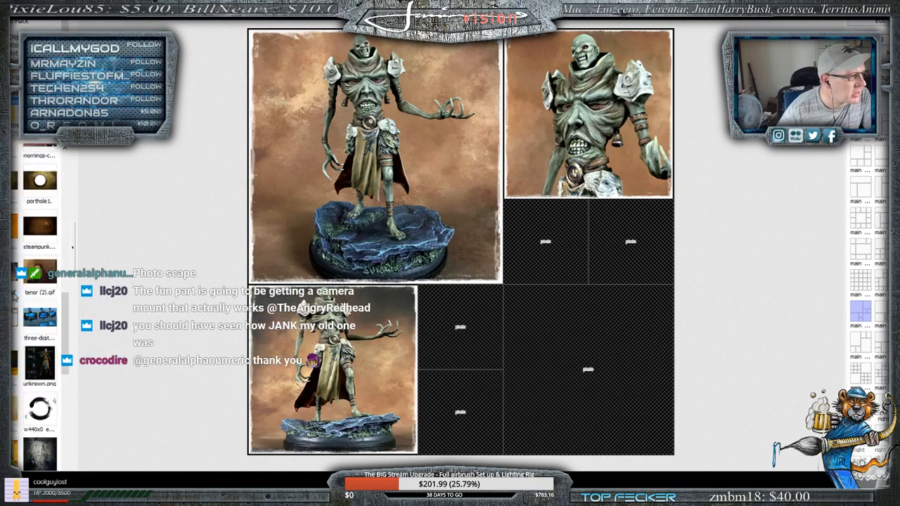
{"action": "scroll", "coordinate": [14, 297], "scroll_direction": "up", "scroll_amount": 8}
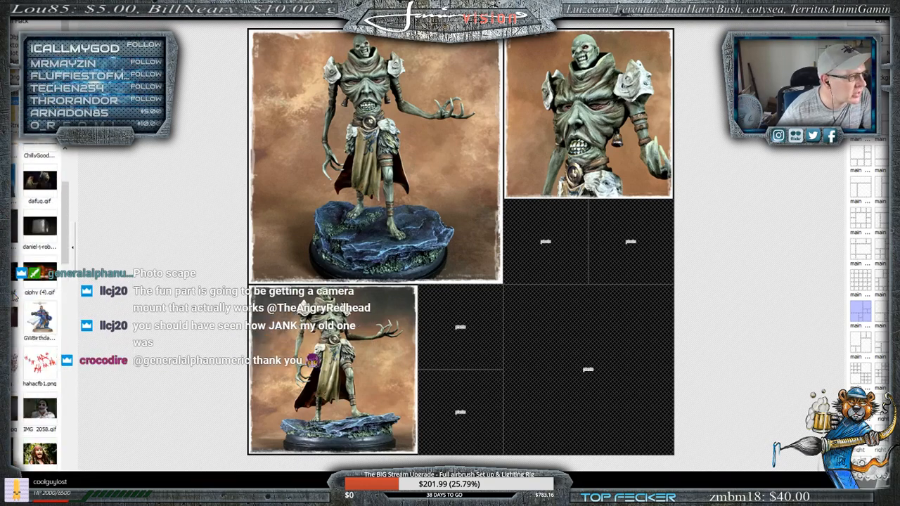
{"action": "scroll", "coordinate": [14, 297], "scroll_direction": "up", "scroll_amount": 3}
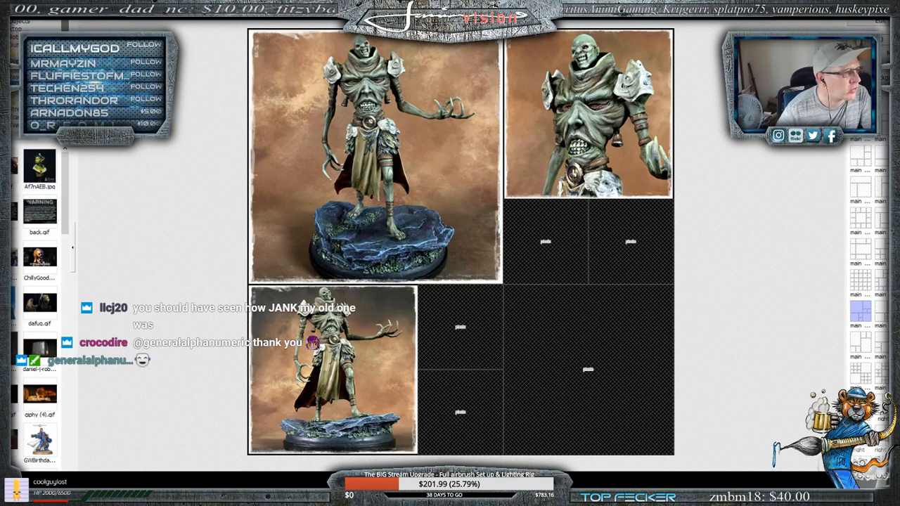
{"action": "left_click", "coordinate": [41, 91]}
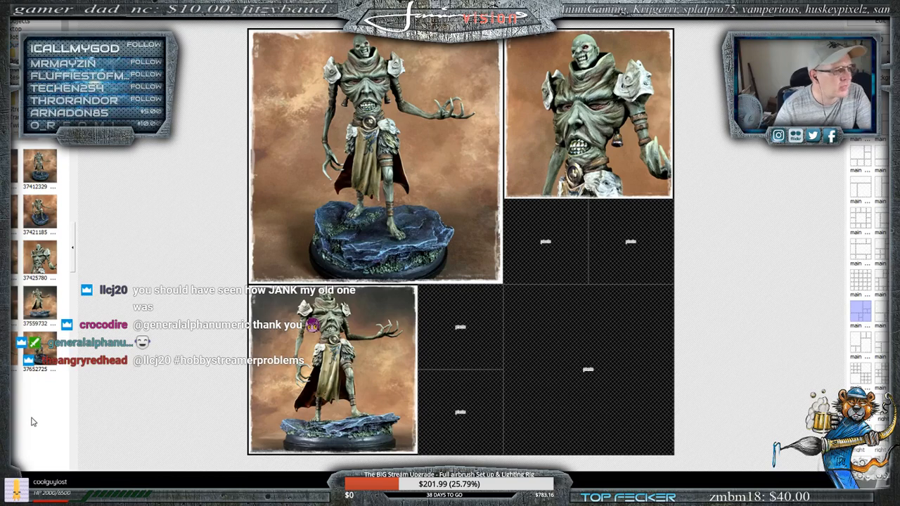
- Switch to File Explorer and examine the miniature photos in the Dump folder, then return to PhotoScape's collage
{"action": "key", "text": "alt+Tab"}
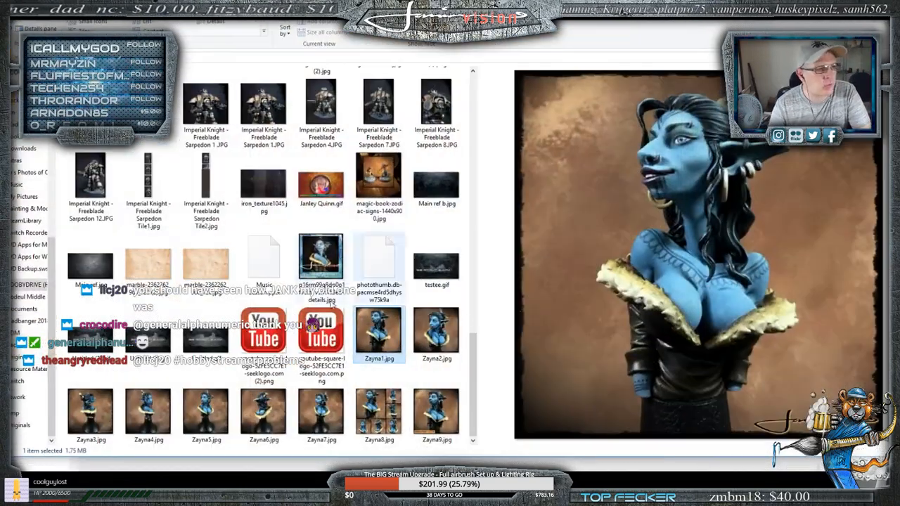
{"action": "scroll", "coordinate": [34, 224], "scroll_direction": "up", "scroll_amount": 2}
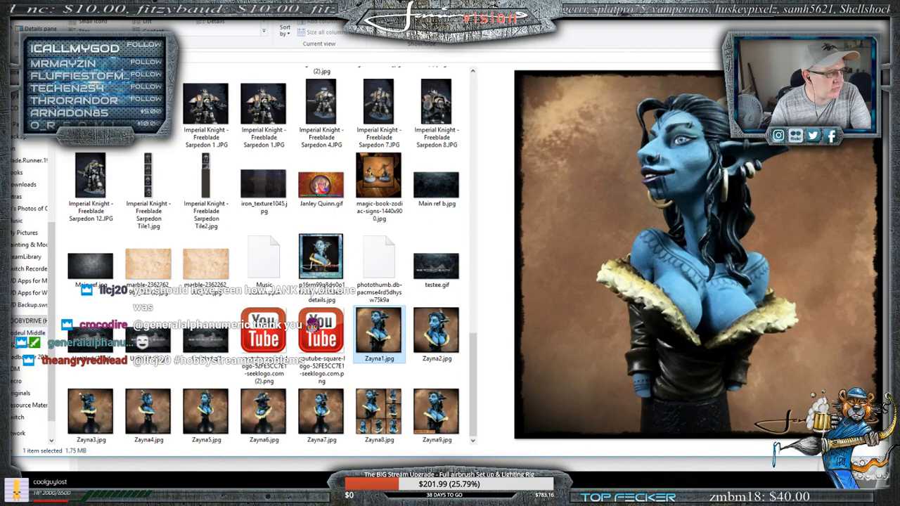
{"action": "scroll", "coordinate": [28, 324], "scroll_direction": "down", "scroll_amount": 2}
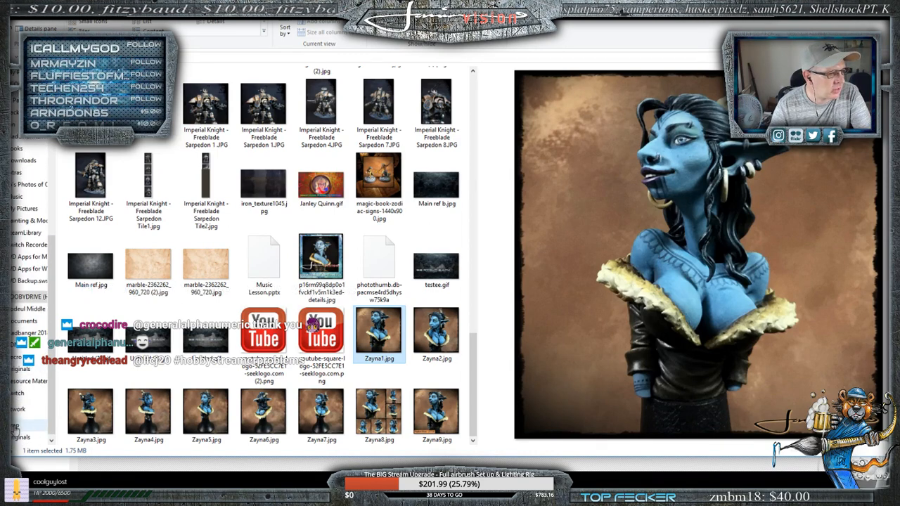
{"action": "left_click", "coordinate": [17, 427]}
{"action": "left_click_drag", "start_coordinate": [91, 97], "coordinate": [333, 225]}
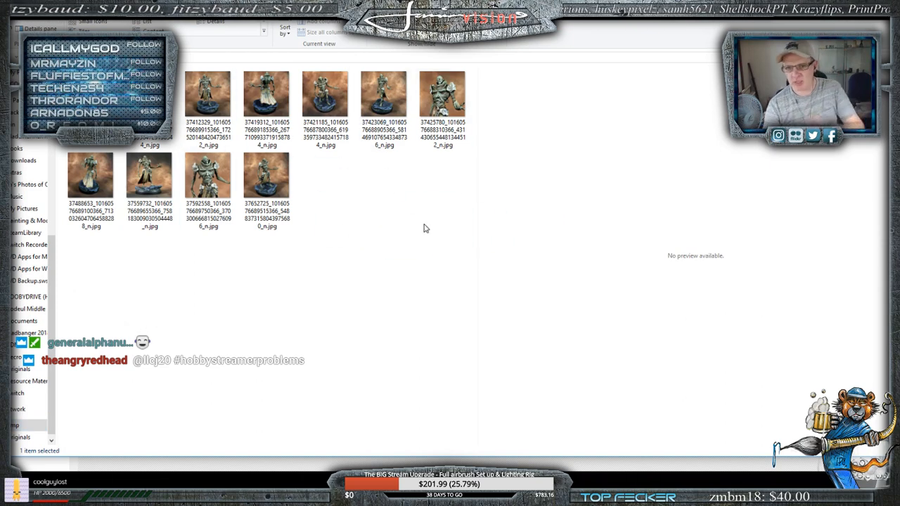
{"action": "double_click", "coordinate": [92, 99]}
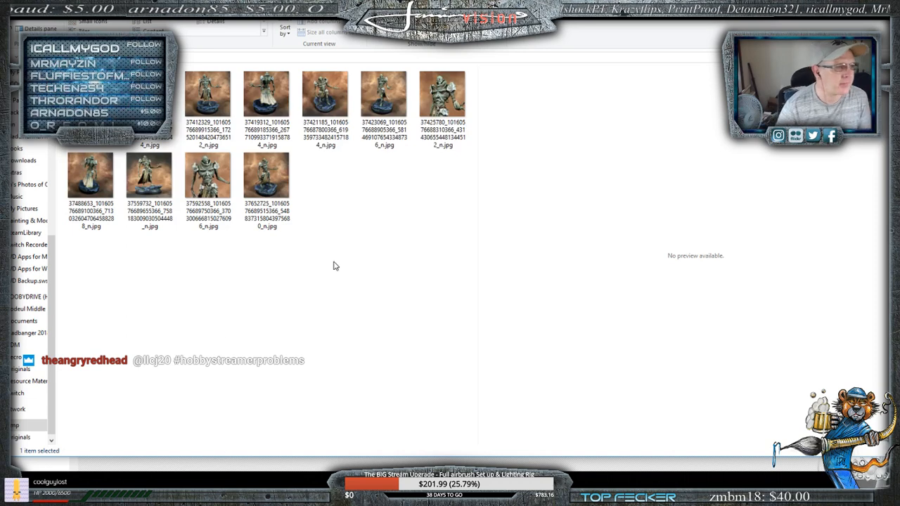
{"action": "key", "text": "alt+Tab"}
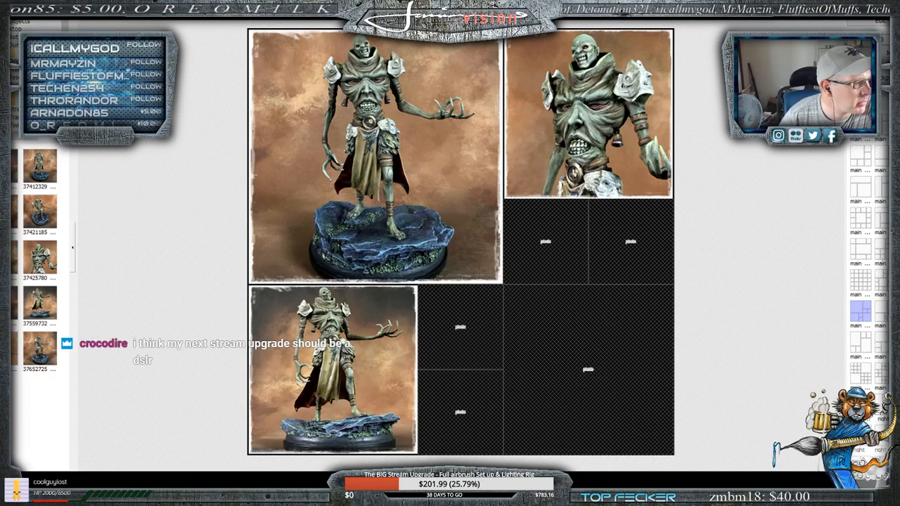
- Place photo 37592558 in the left small cell below the upper-right close-up, then enlarge and reposition it on the skull and collar
{"action": "left_click_drag", "start_coordinate": [142, 343], "coordinate": [552, 242]}
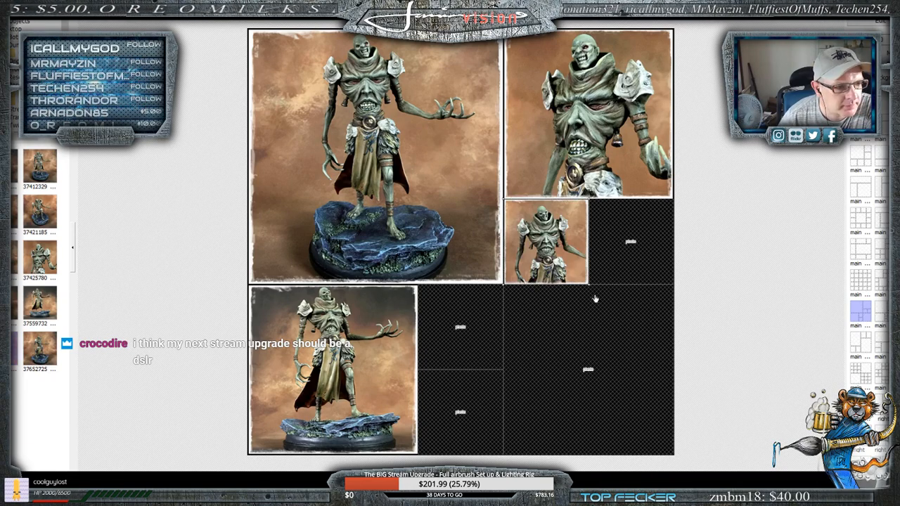
{"action": "left_click_drag", "start_coordinate": [613, 307], "coordinate": [752, 448]}
{"action": "left_click_drag", "start_coordinate": [567, 264], "coordinate": [499, 249]}
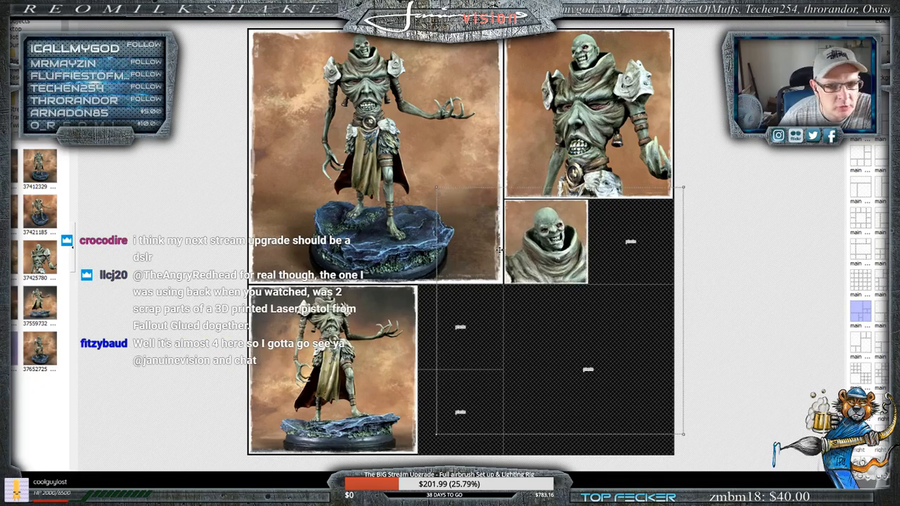
{"action": "left_click", "coordinate": [154, 177]}
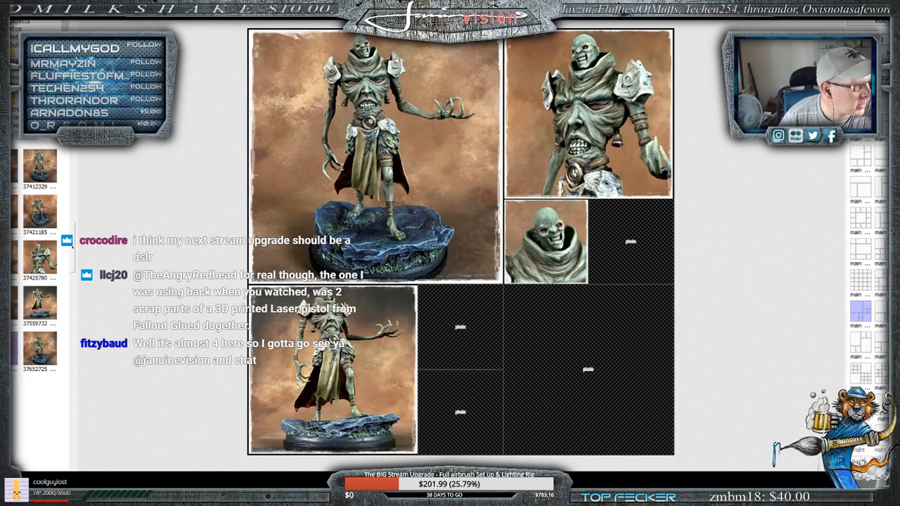
- Fill the lower-right cell with back-view photo 37419312, then enlarge it slightly and centre the miniature
{"action": "left_click_drag", "start_coordinate": [15, 302], "coordinate": [607, 374]}
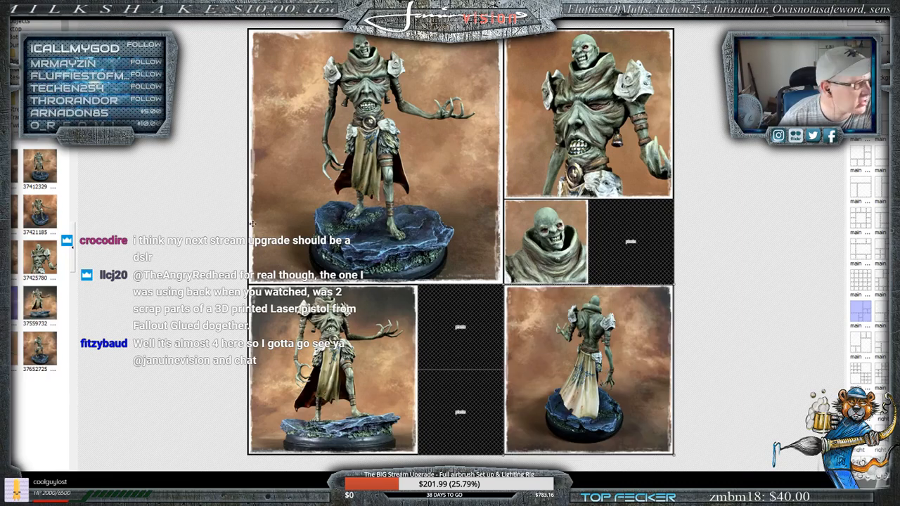
{"action": "left_click_drag", "start_coordinate": [14, 311], "coordinate": [609, 382]}
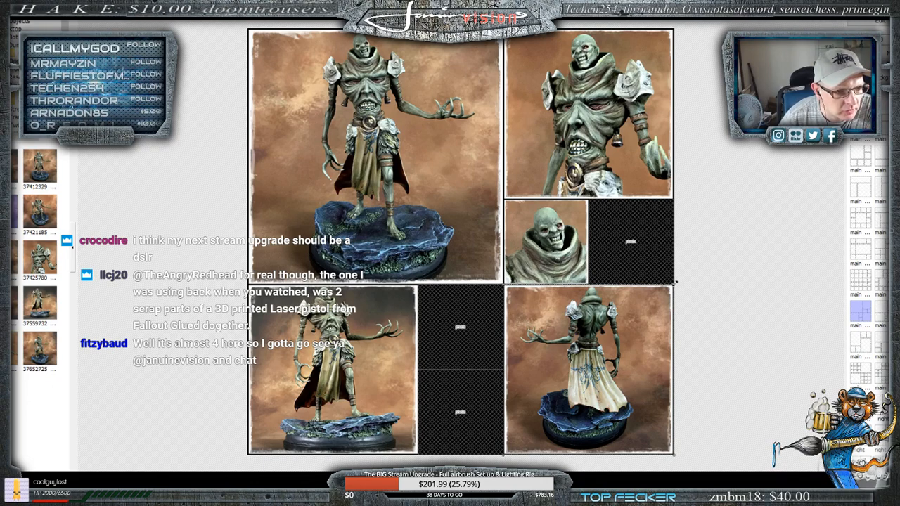
{"action": "left_click_drag", "start_coordinate": [692, 271], "coordinate": [679, 288]}
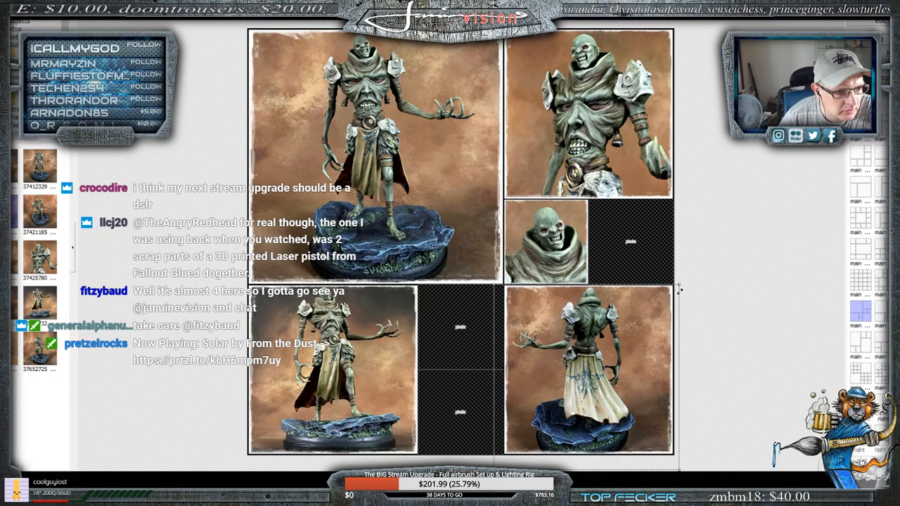
{"action": "left_click_drag", "start_coordinate": [610, 345], "coordinate": [612, 344]}
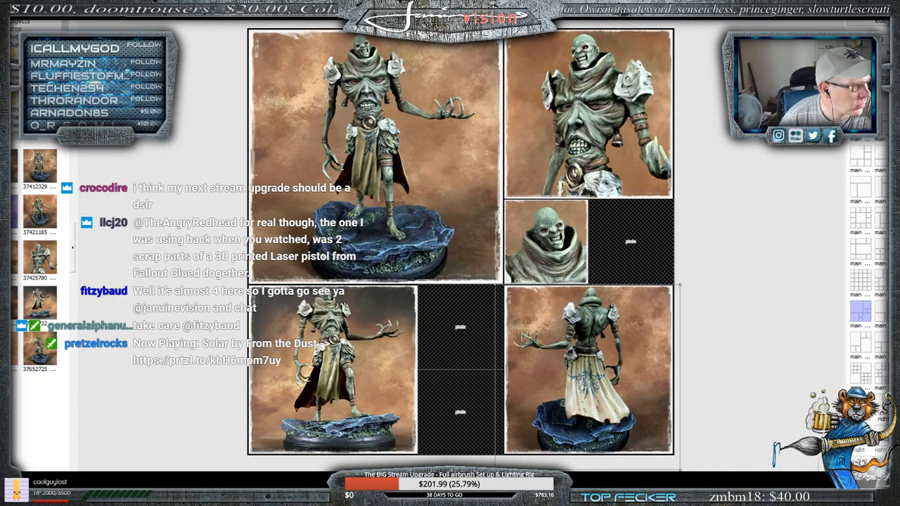
- Place photo 37592558 in the upper small cell of the bottom row, then enlarge and reposition it on the torso's face
{"action": "left_click_drag", "start_coordinate": [13, 349], "coordinate": [462, 339]}
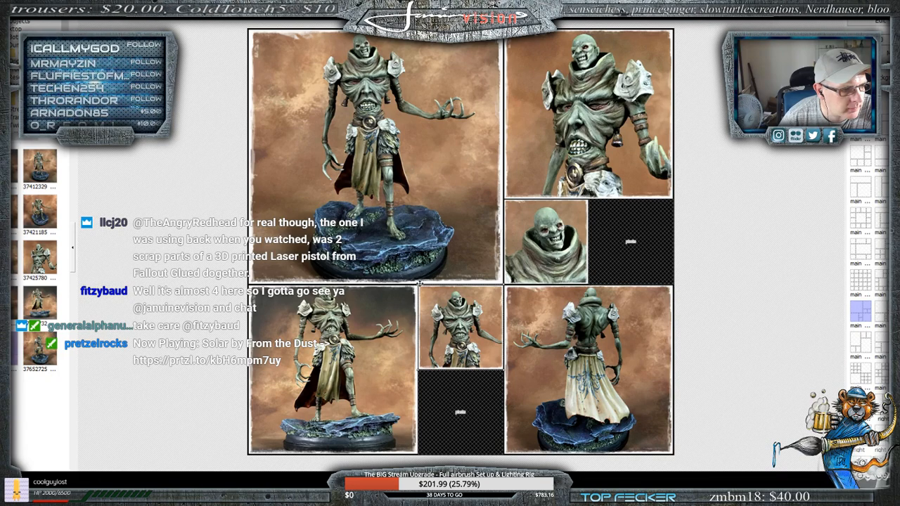
{"action": "left_click_drag", "start_coordinate": [418, 285], "coordinate": [309, 189]}
{"action": "left_click_drag", "start_coordinate": [462, 325], "coordinate": [510, 378]}
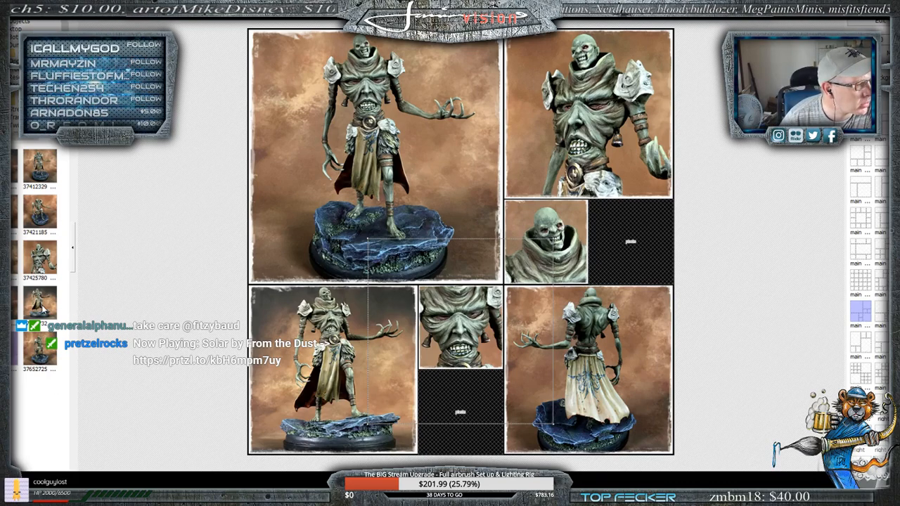
- Place photo 37559732 in the right small cell below the upper-right close-up, then enlarge and reposition it on the head and torso
{"action": "left_click_drag", "start_coordinate": [42, 310], "coordinate": [631, 241]}
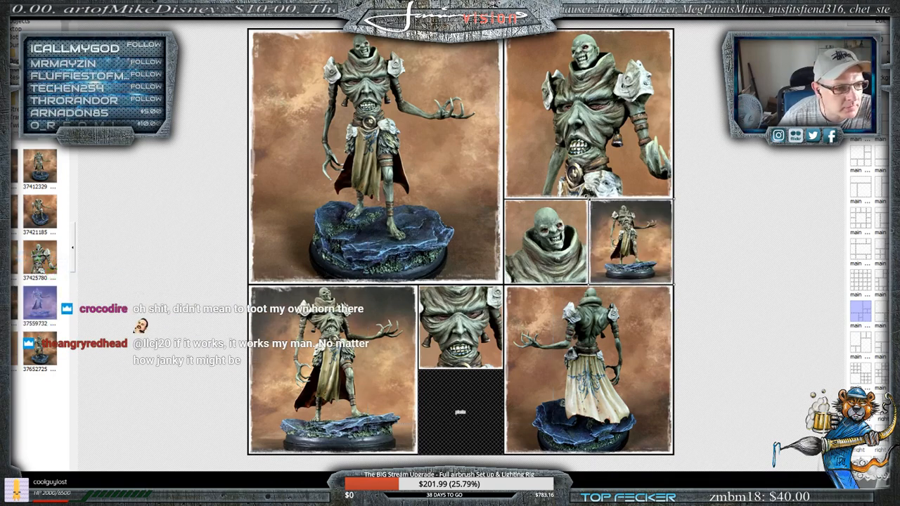
{"action": "left_click_drag", "start_coordinate": [589, 198], "coordinate": [369, 2]}
{"action": "left_click_drag", "start_coordinate": [625, 231], "coordinate": [754, 423]}
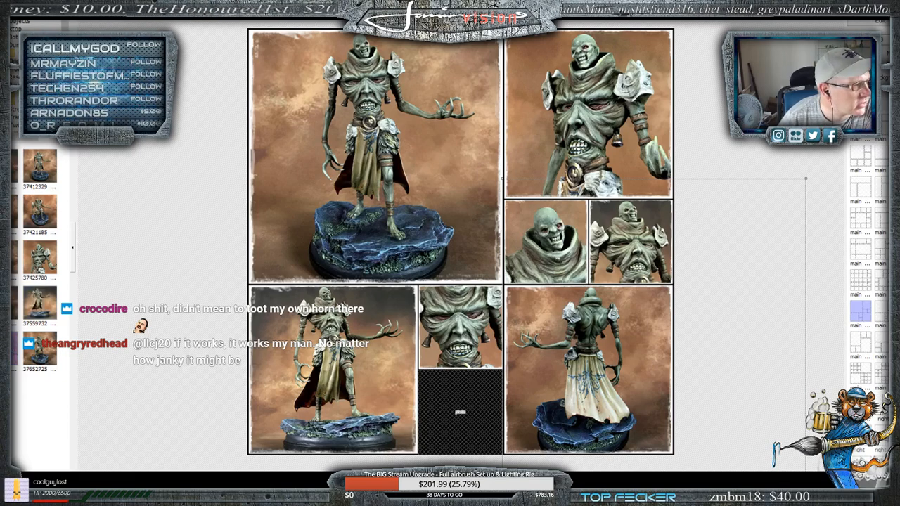
- Place photo 37423069 in the last empty cell, then enlarge and reposition it to frame the head and torso
{"action": "left_click_drag", "start_coordinate": [189, 312], "coordinate": [469, 425]}
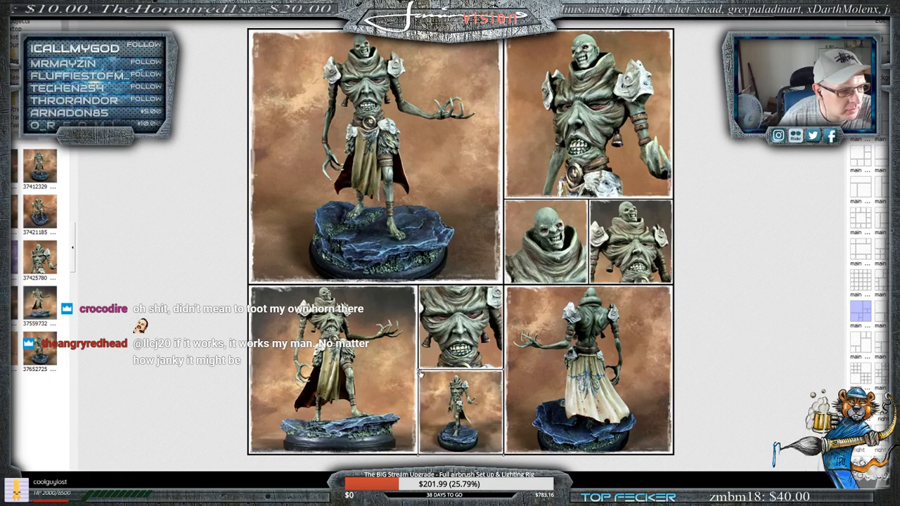
{"action": "left_click_drag", "start_coordinate": [416, 368], "coordinate": [312, 263]}
{"action": "left_click_drag", "start_coordinate": [474, 403], "coordinate": [537, 504]}
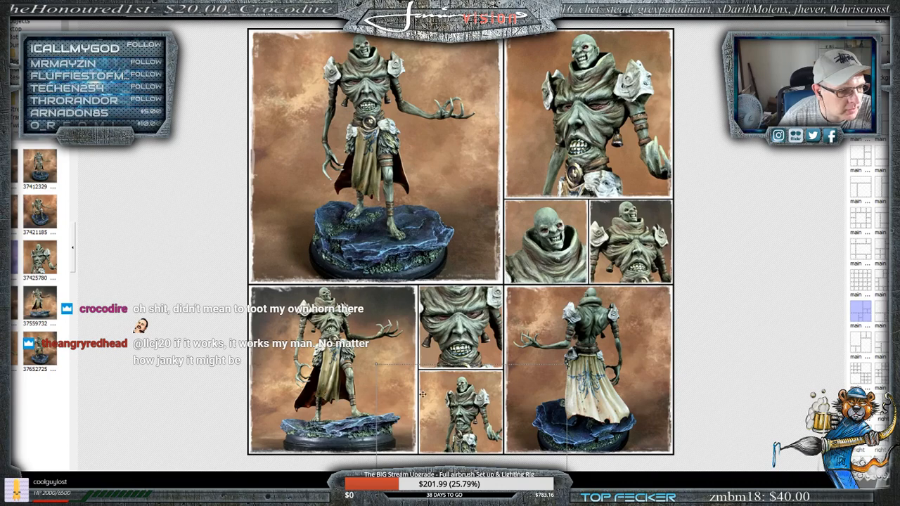
{"action": "left_click_drag", "start_coordinate": [371, 356], "coordinate": [322, 309]}
{"action": "left_click_drag", "start_coordinate": [441, 403], "coordinate": [466, 446]}
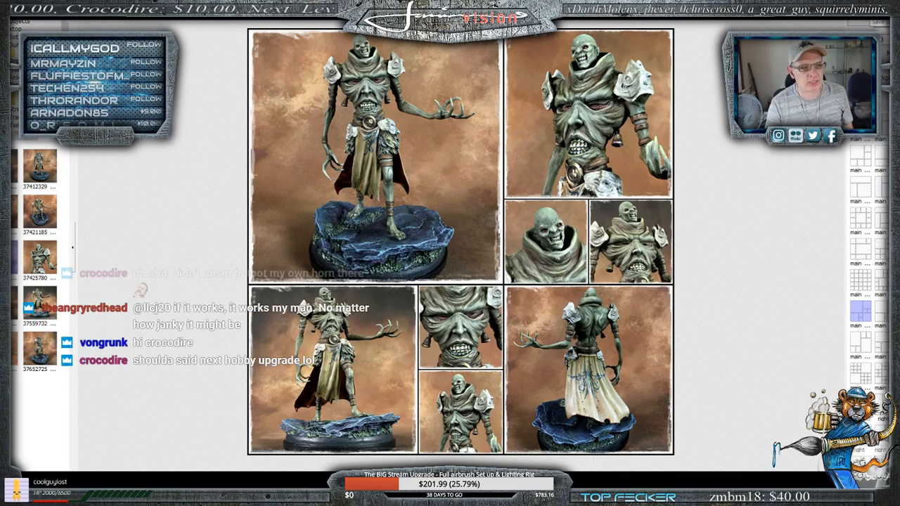
- Save the collage in the Dump folder as a JPEG with a name beginning "Collage Ex" at 100% quality
{"action": "key", "text": "ctrl+s"}
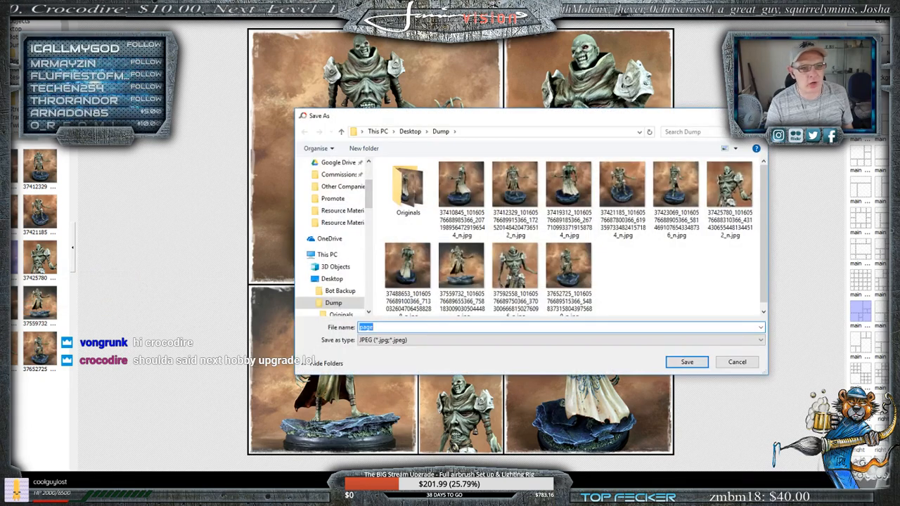
{"action": "key", "text": "Return"}
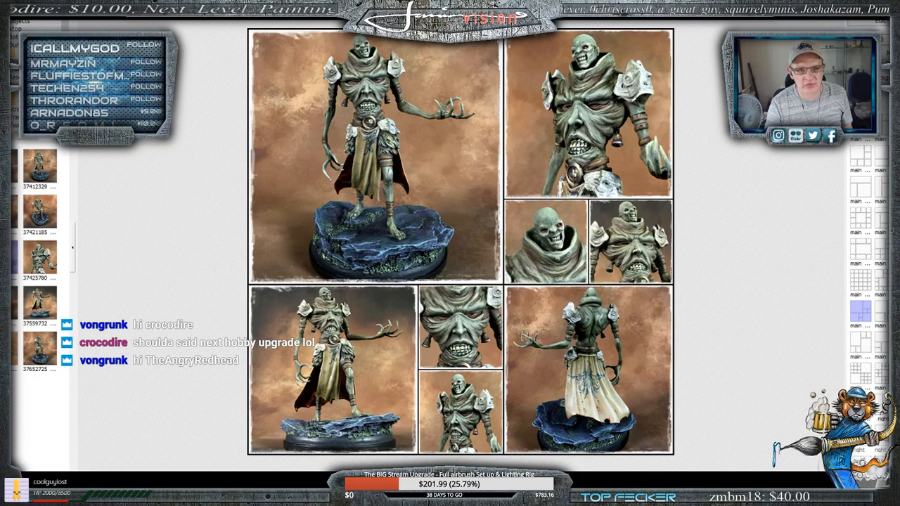
{"action": "left_click", "coordinate": [879, 9]}
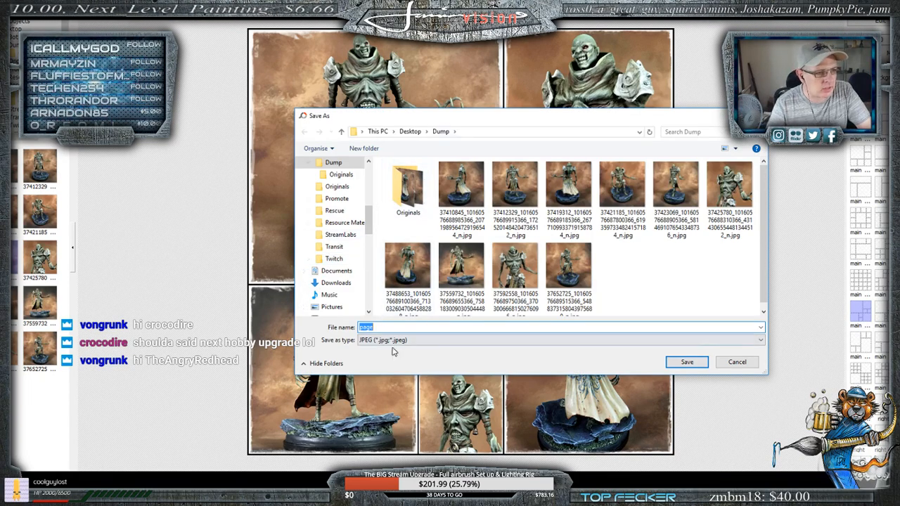
{"action": "type", "text": "Coll"}
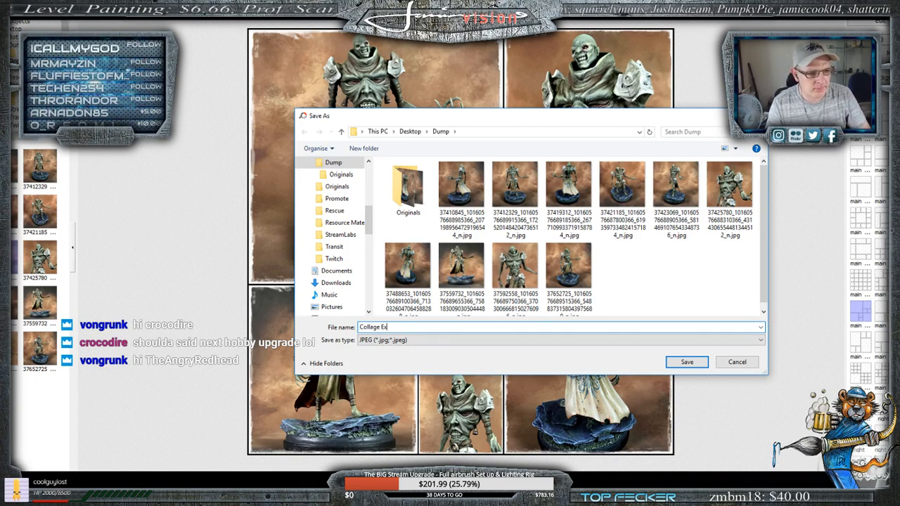
{"action": "left_click", "coordinate": [685, 363]}
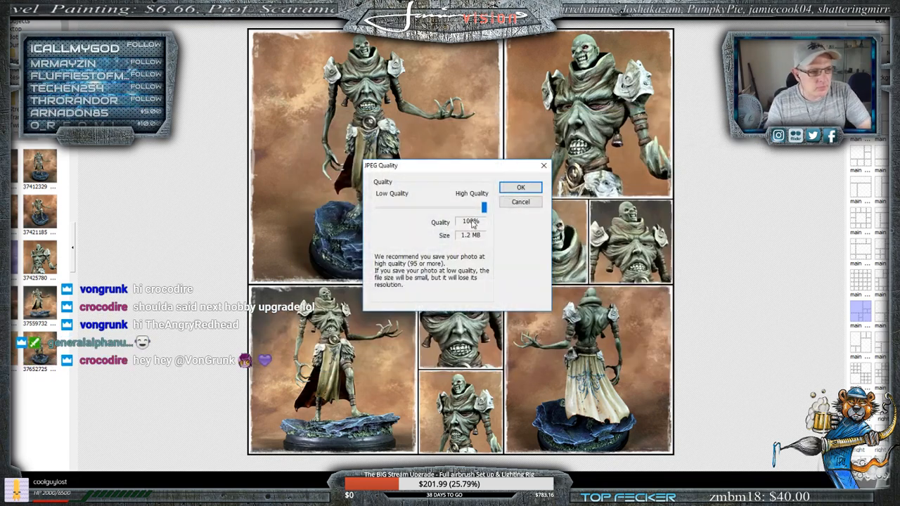
{"action": "left_click", "coordinate": [518, 189]}
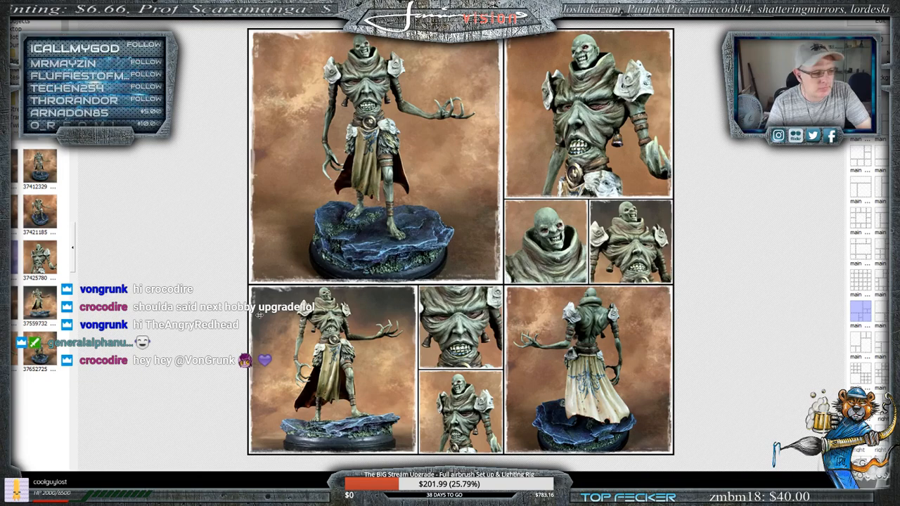
- Switch to File Explorer, preview Collage Ex.jpg in the Dump folder and open it in GIMP
{"action": "left_click", "coordinate": [282, 494]}
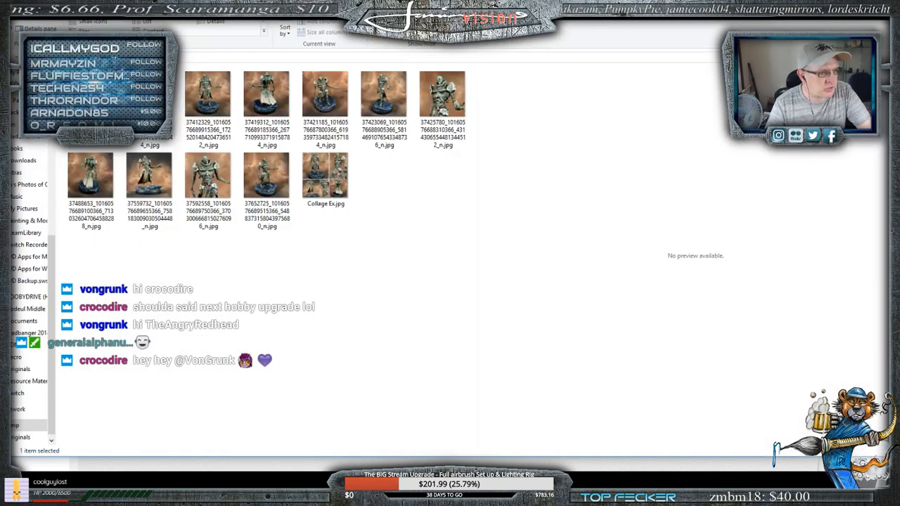
{"action": "left_click", "coordinate": [308, 191]}
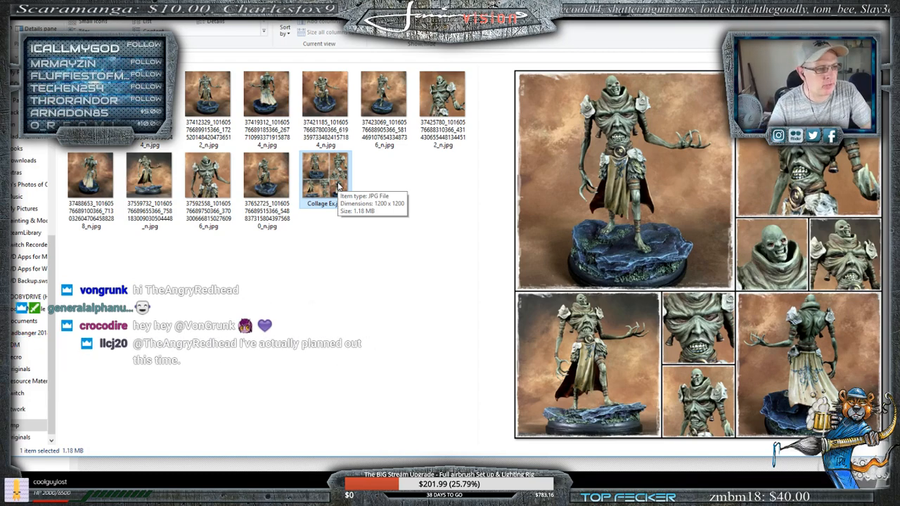
{"action": "right_click", "coordinate": [338, 186]}
{"action": "left_click", "coordinate": [379, 201]}
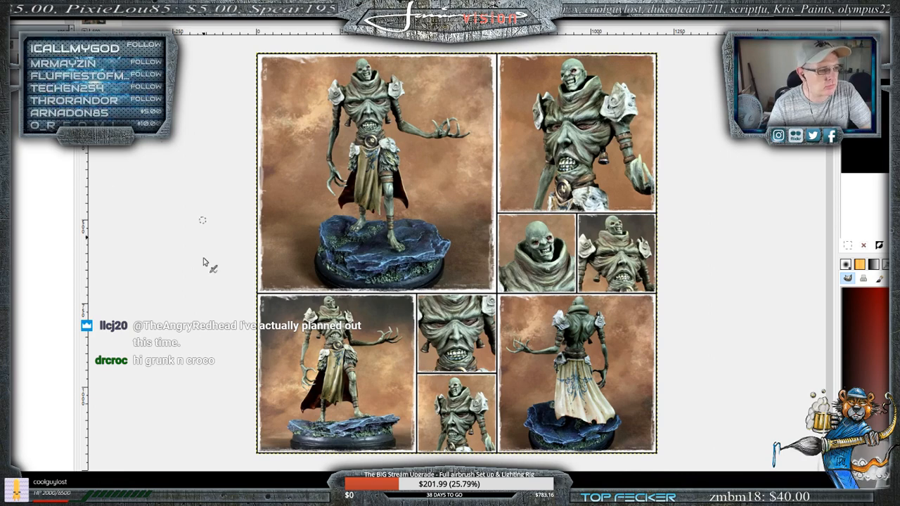
- Switch back to File Explorer and open the Twitch folder on the HOBBYDRIVE (H:) drive
{"action": "left_click", "coordinate": [112, 492]}
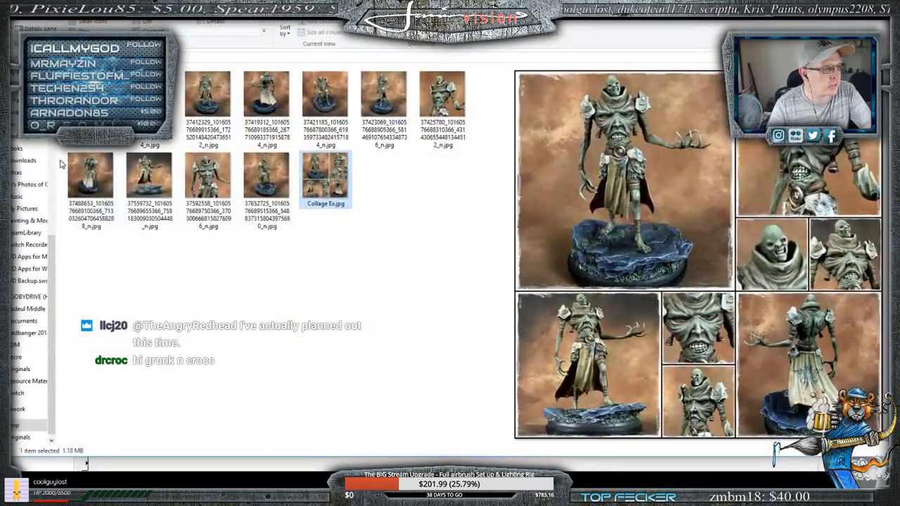
{"action": "left_click", "coordinate": [19, 297]}
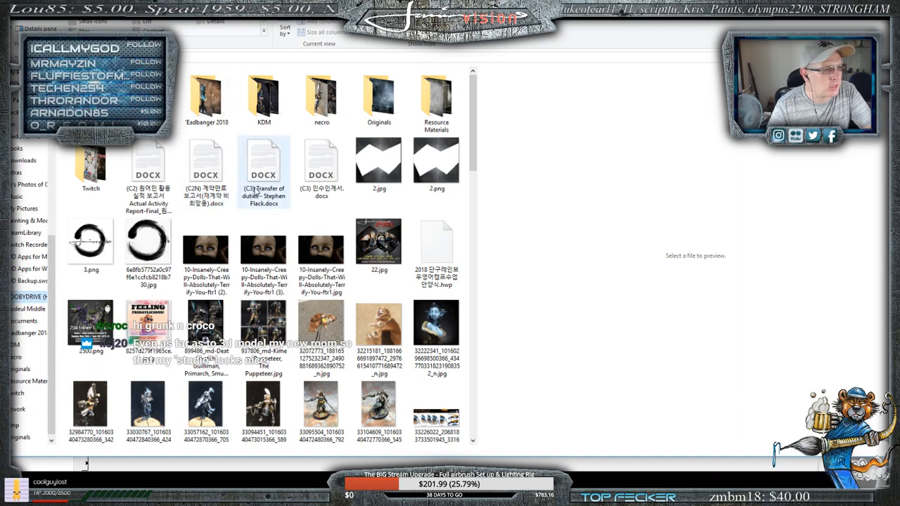
{"action": "double_click", "coordinate": [88, 165]}
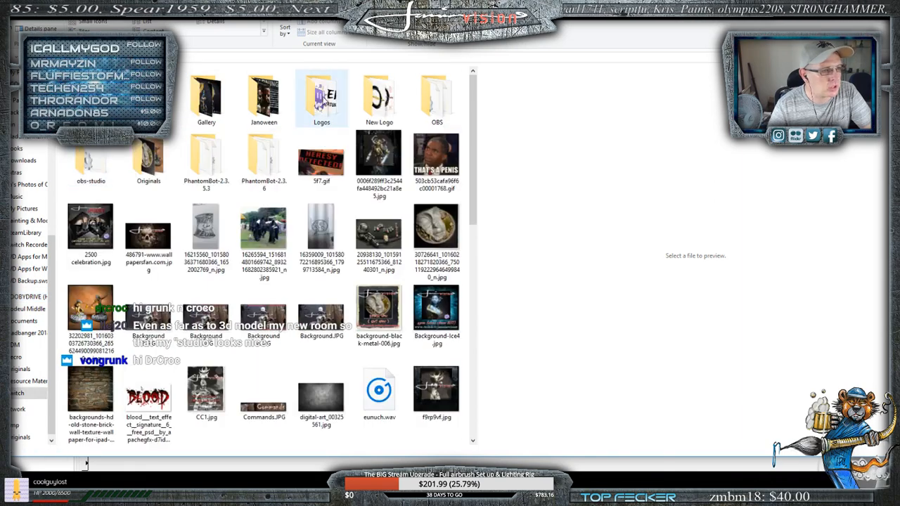
- Find januine-only---black.png in the Logos folder and open it in GIMP
{"action": "scroll", "coordinate": [293, 248], "scroll_direction": "down", "scroll_amount": 15}
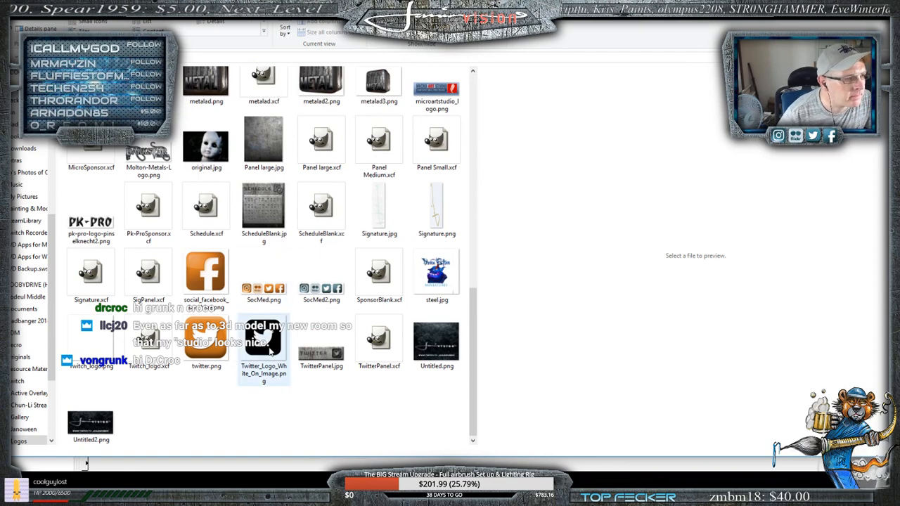
{"action": "scroll", "coordinate": [272, 351], "scroll_direction": "up", "scroll_amount": 3}
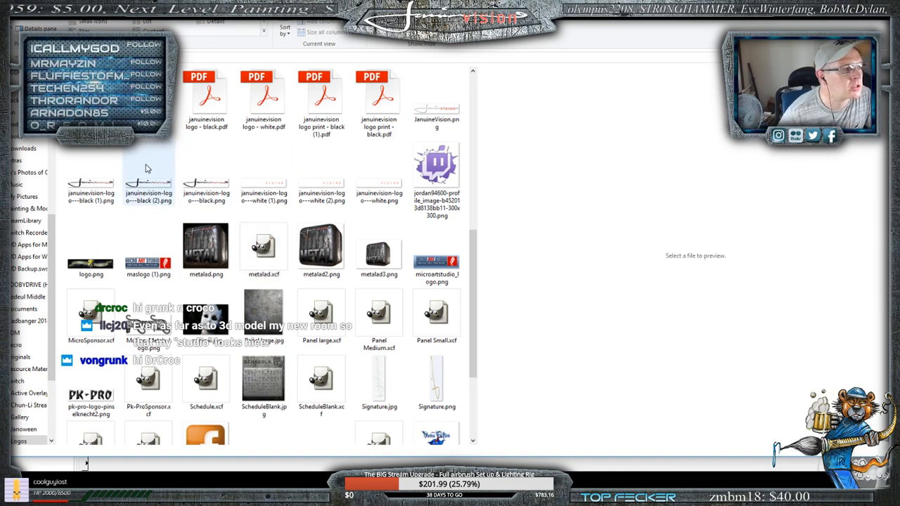
{"action": "scroll", "coordinate": [291, 166], "scroll_direction": "up", "scroll_amount": 3}
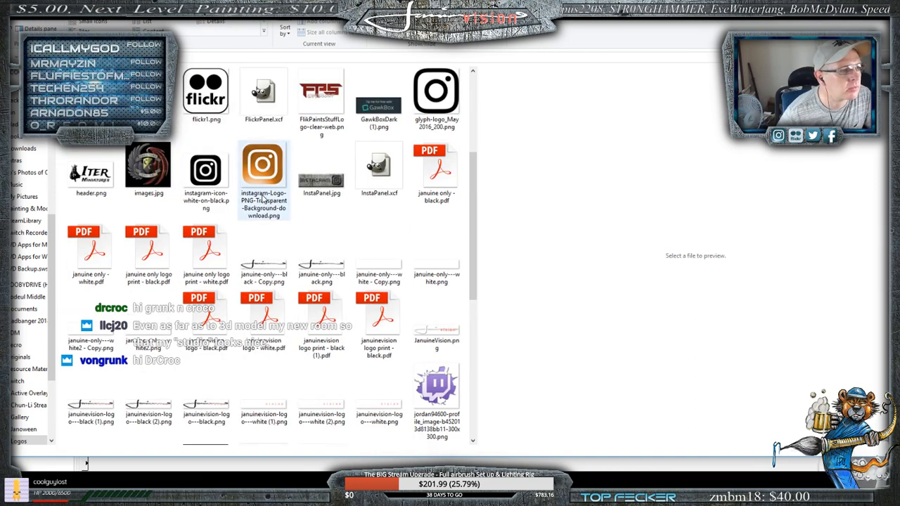
{"action": "scroll", "coordinate": [267, 227], "scroll_direction": "down", "scroll_amount": 3}
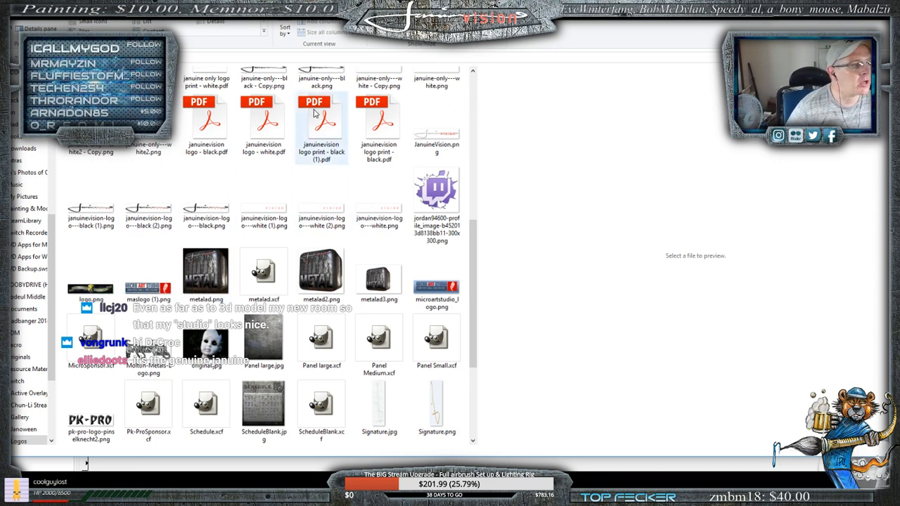
{"action": "scroll", "coordinate": [315, 114], "scroll_direction": "up", "scroll_amount": 3}
{"action": "left_click", "coordinate": [318, 266]}
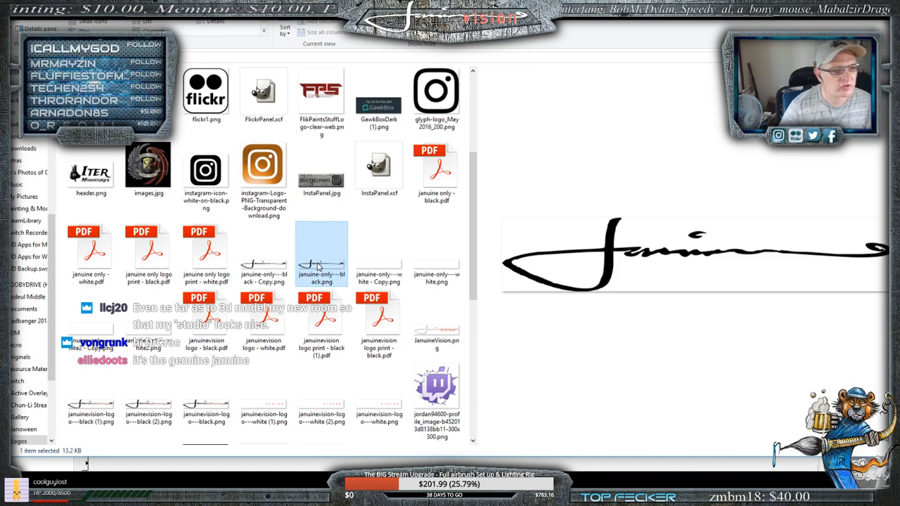
{"action": "right_click", "coordinate": [318, 266]}
{"action": "left_click", "coordinate": [478, 156]}
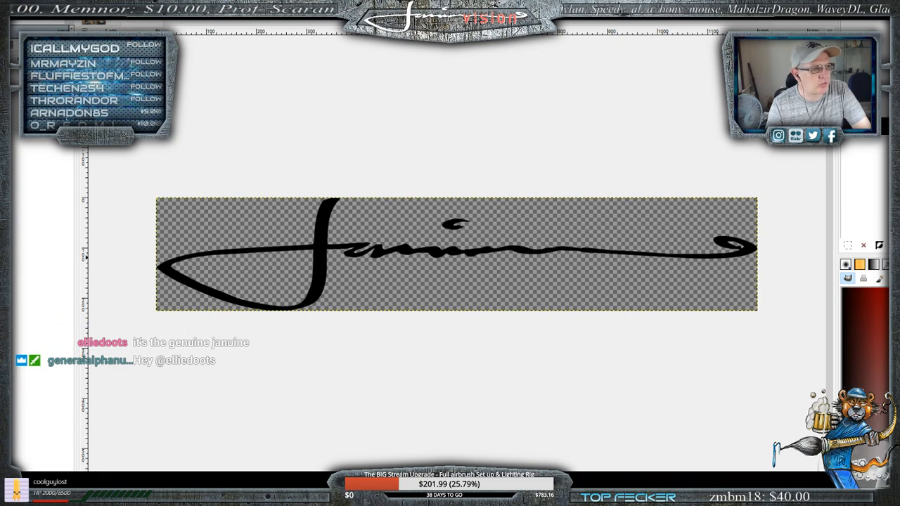
- Select the black signature using Alpha to Selection on its layer and copy it
{"action": "left_click", "coordinate": [4, 4]}
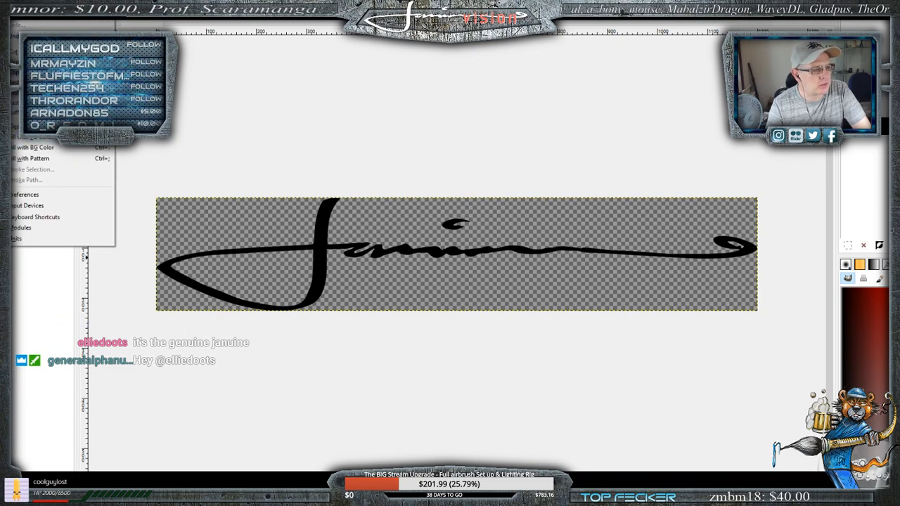
{"action": "left_click", "coordinate": [42, 73]}
{"action": "left_click", "coordinate": [872, 23]}
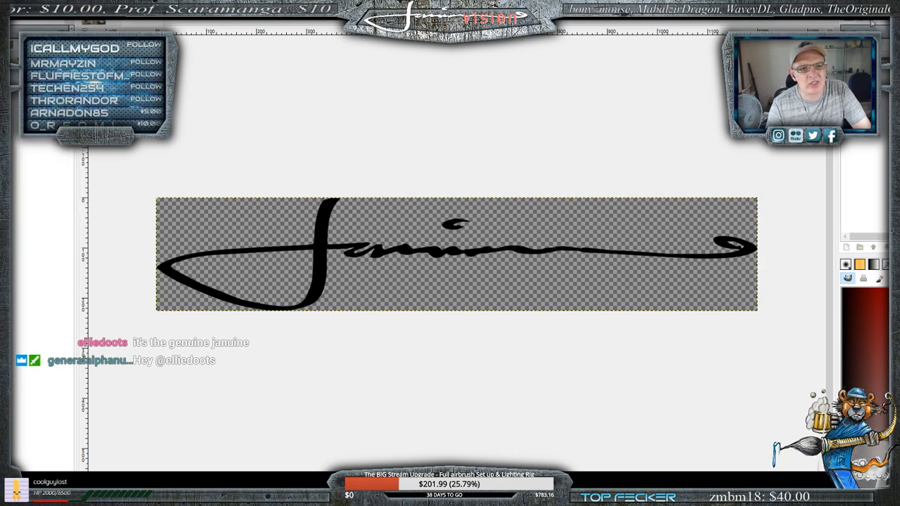
{"action": "right_click", "coordinate": [868, 71]}
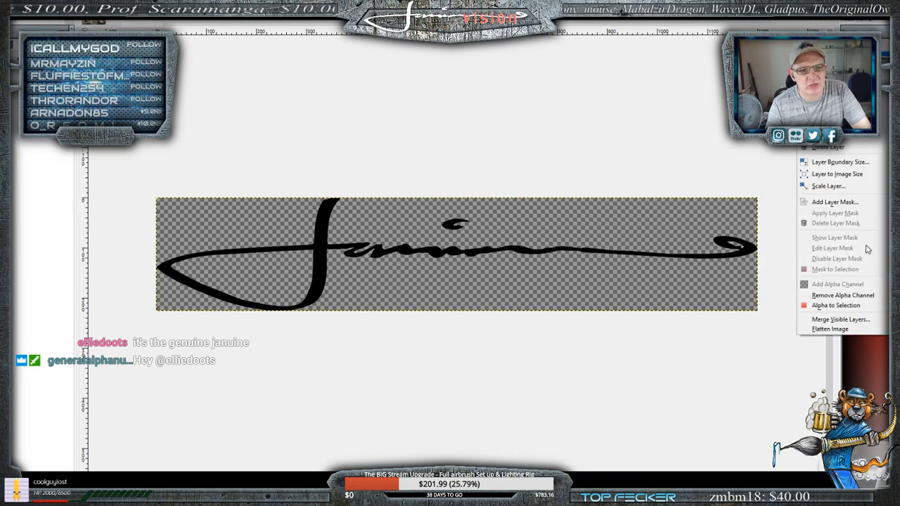
{"action": "left_click", "coordinate": [839, 310]}
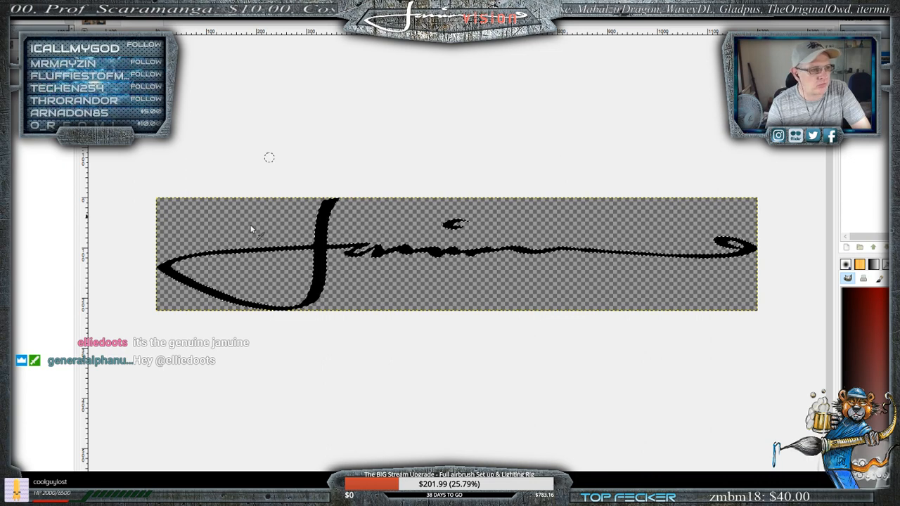
{"action": "left_click", "coordinate": [4, 3]}
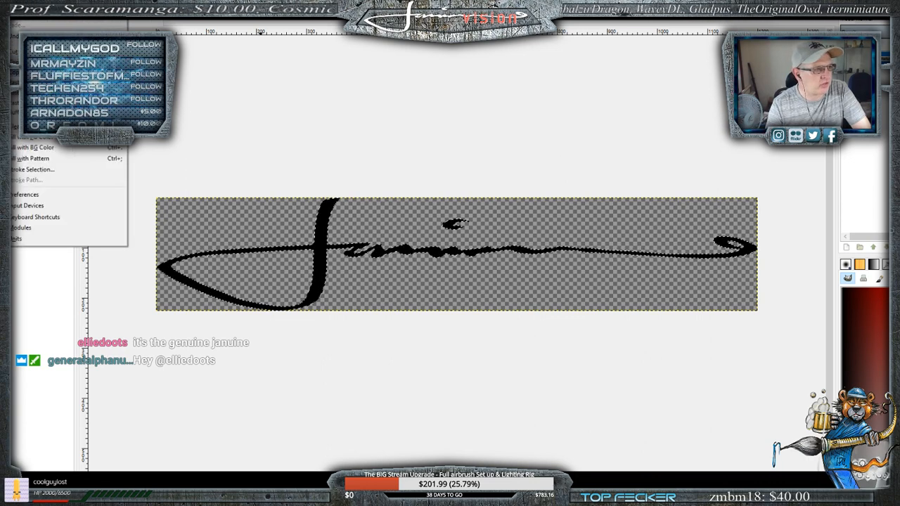
{"action": "left_click", "coordinate": [35, 62]}
- Switch to the Collage Ex image and paste the signature as a new layer
{"action": "left_click", "coordinate": [94, 21]}
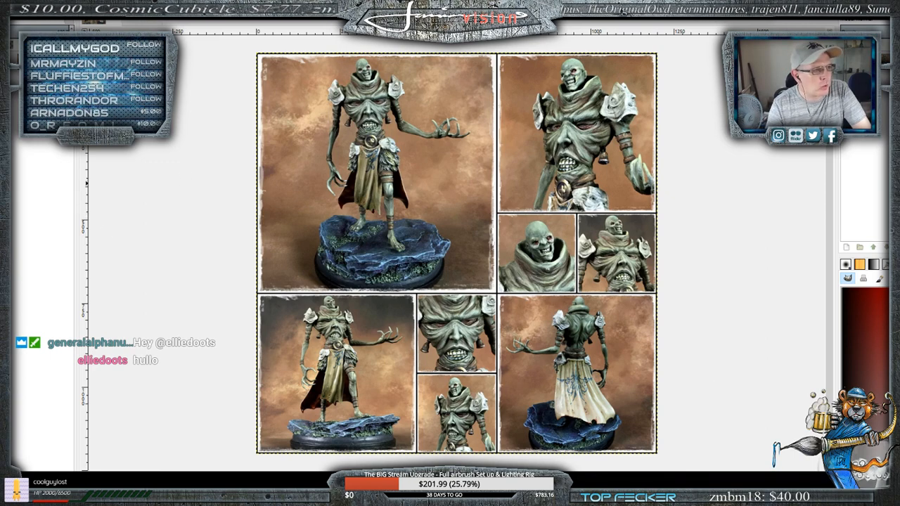
{"action": "left_click", "coordinate": [4, 2]}
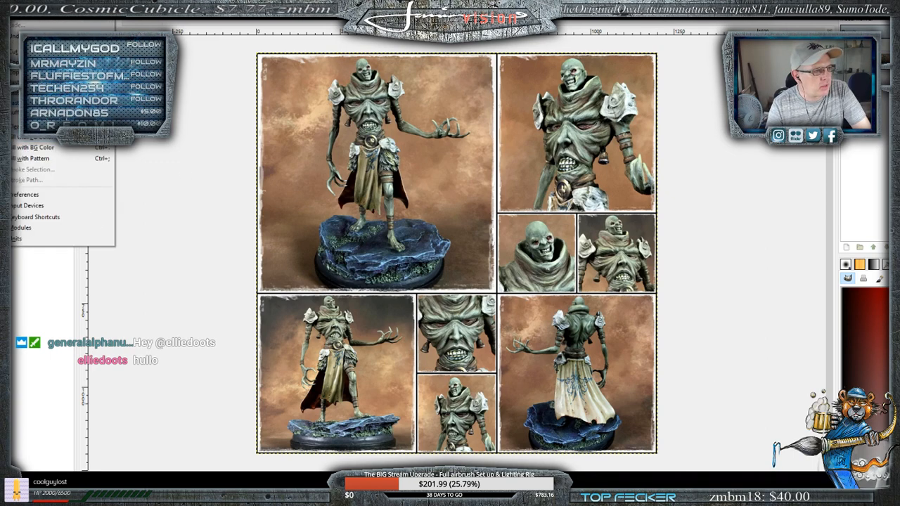
{"action": "mouse_move", "coordinate": [63, 103]}
{"action": "left_click", "coordinate": [199, 112]}
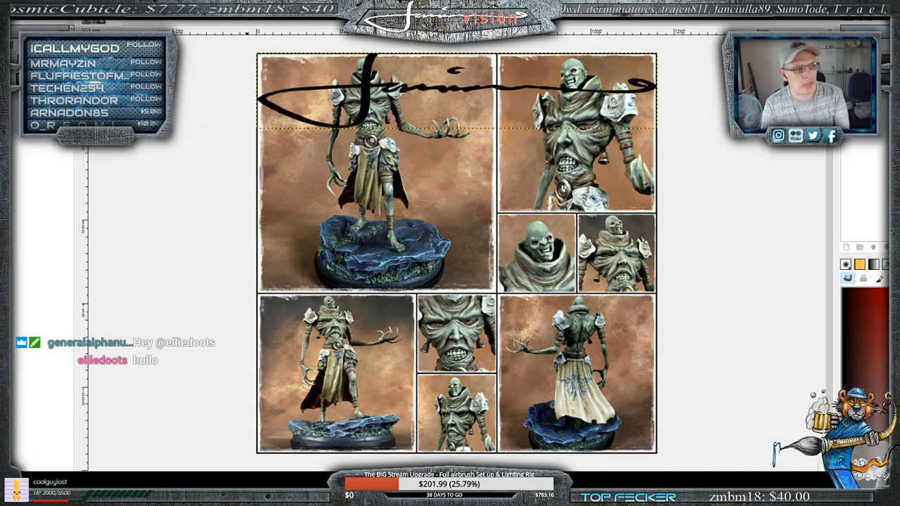
{"action": "left_click", "coordinate": [128, 3]}
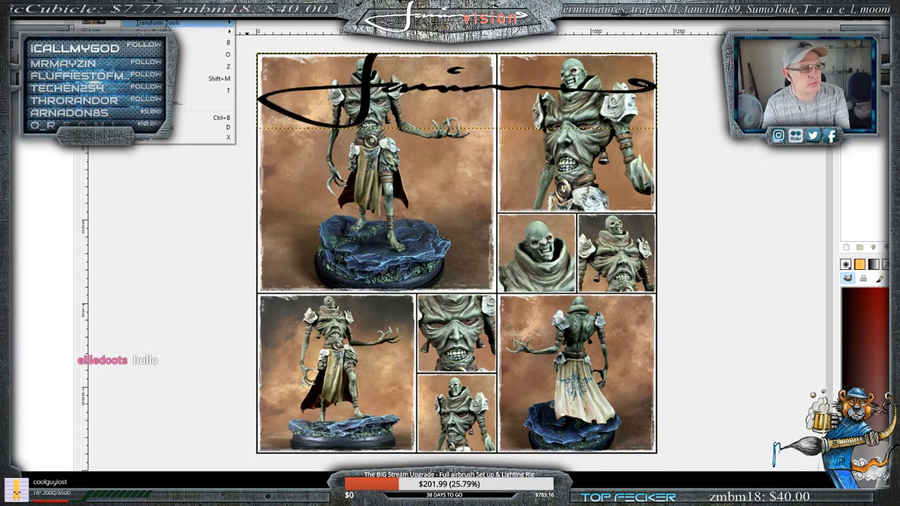
{"action": "mouse_move", "coordinate": [200, 28]}
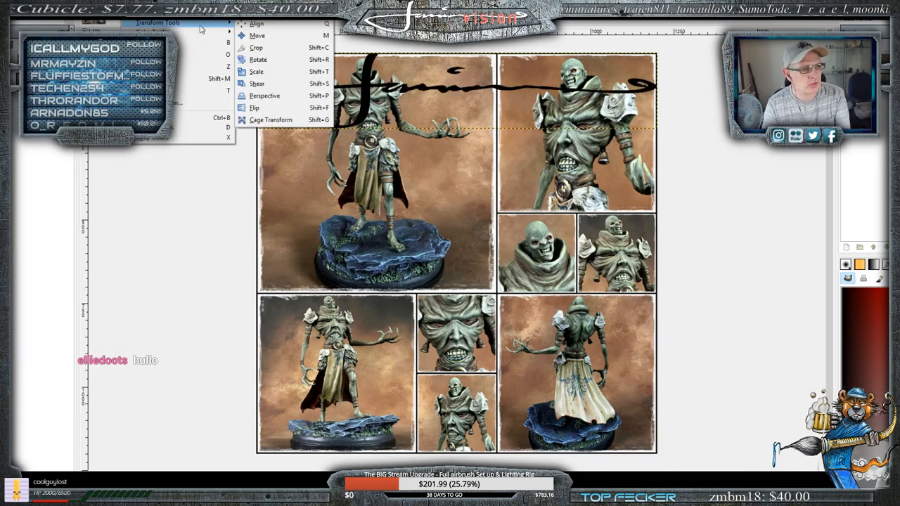
{"action": "left_click", "coordinate": [163, 221]}
{"action": "left_click", "coordinate": [163, 221]}
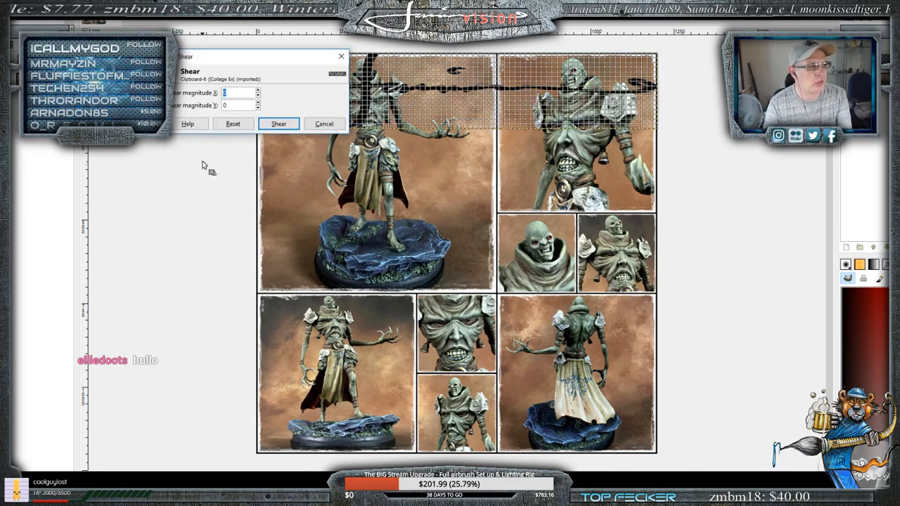
{"action": "left_click", "coordinate": [323, 125]}
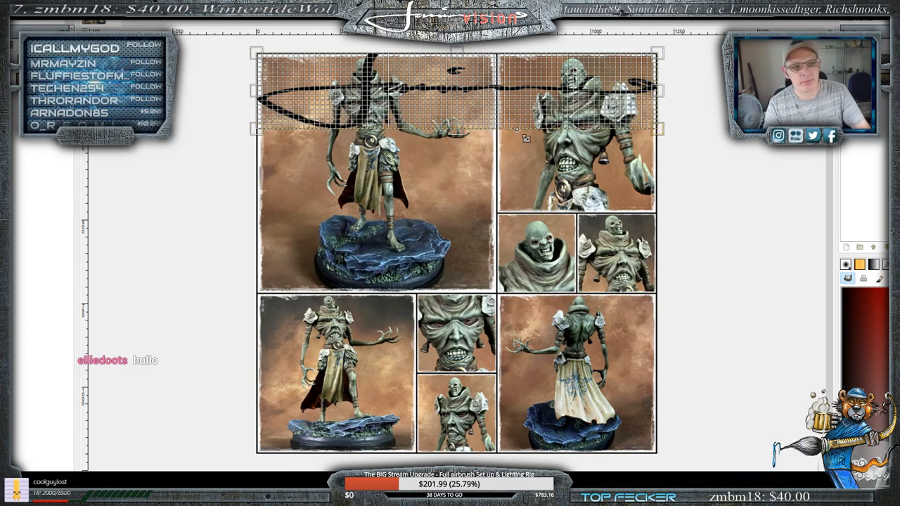
- Scale the signature layer proportionally to about half the collage's width and move it across the lower edge of the large main photo
{"action": "left_click_drag", "start_coordinate": [658, 129], "coordinate": [590, 131]}
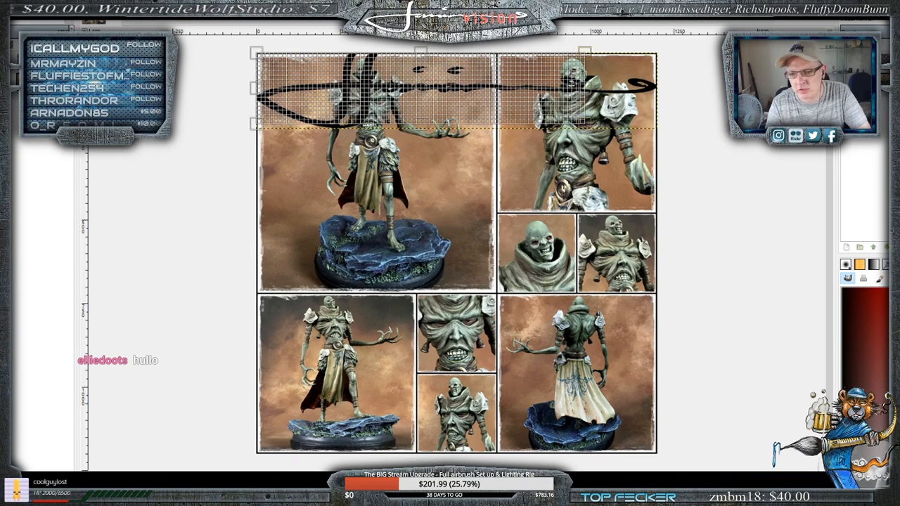
{"action": "left_click", "coordinate": [578, 262]}
{"action": "left_click", "coordinate": [485, 236]}
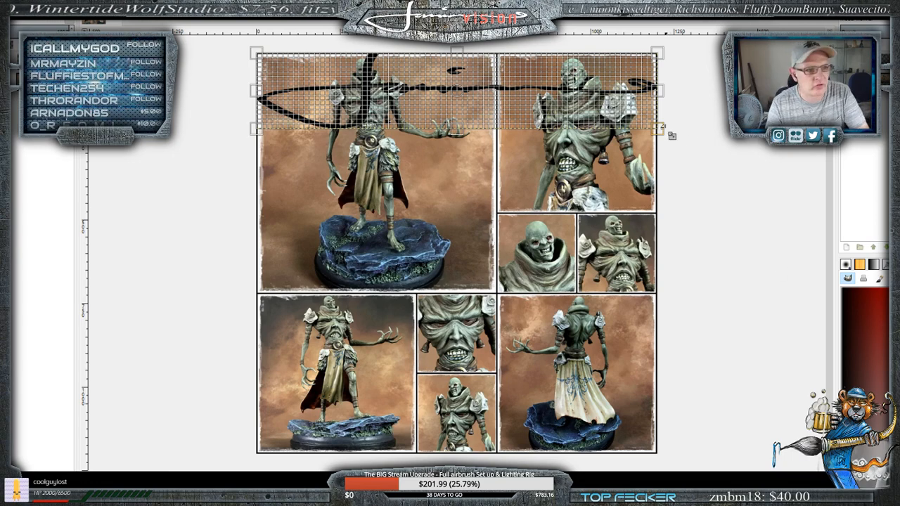
{"action": "left_click_drag", "start_coordinate": [660, 129], "coordinate": [515, 103]}
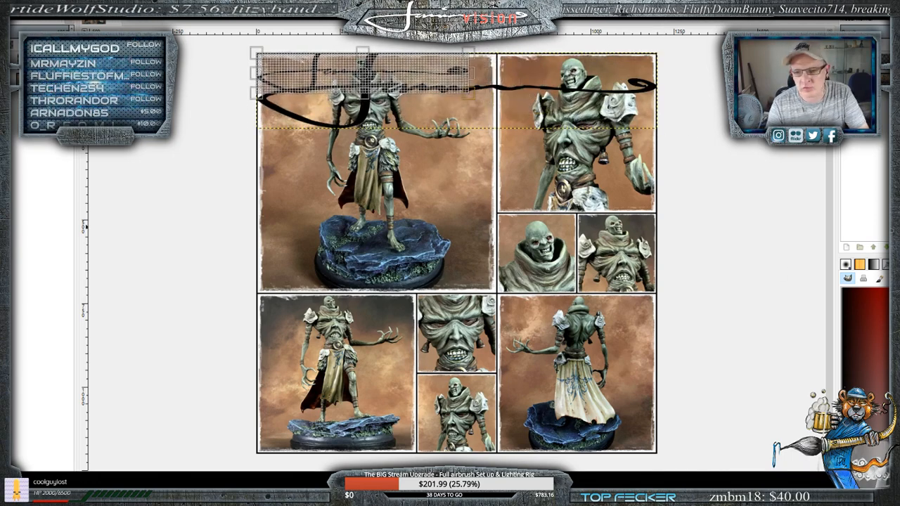
{"action": "key", "text": "Return"}
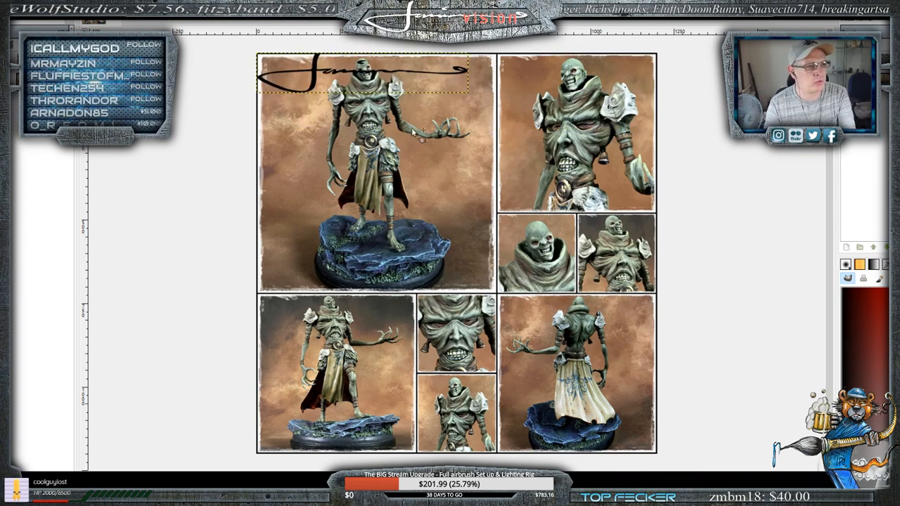
{"action": "mouse_move", "coordinate": [320, 75]}
{"action": "left_mouse_down"}
{"action": "mouse_move", "coordinate": [468, 298]}
{"action": "mouse_move", "coordinate": [500, 414]}
{"action": "mouse_move", "coordinate": [382, 387]}
{"action": "mouse_move", "coordinate": [378, 293]}
{"action": "mouse_move", "coordinate": [422, 296]}
{"action": "mouse_move", "coordinate": [506, 400]}
{"action": "mouse_move", "coordinate": [502, 430]}
{"action": "mouse_move", "coordinate": [454, 293]}
{"action": "mouse_move", "coordinate": [430, 295]}
{"action": "mouse_move", "coordinate": [375, 335]}
{"action": "mouse_move", "coordinate": [406, 369]}
{"action": "left_mouse_up"}
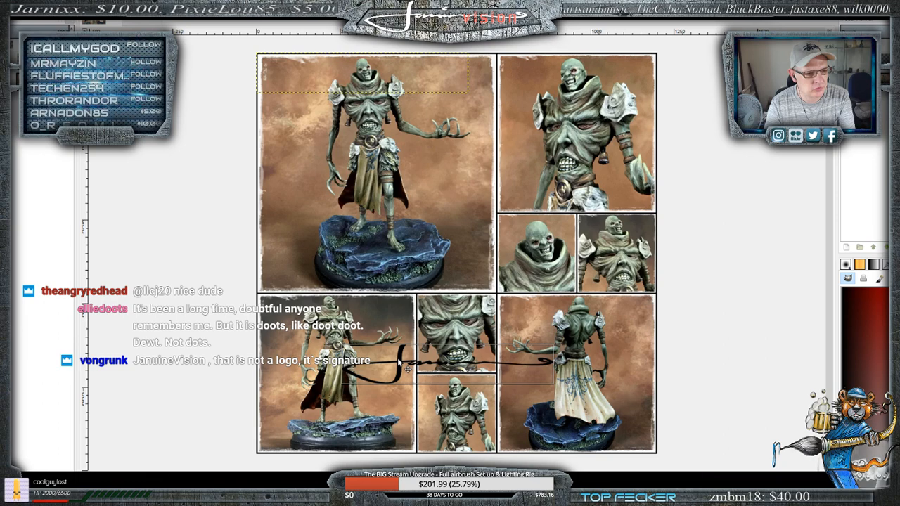
{"action": "mouse_move", "coordinate": [406, 368]}
{"action": "left_mouse_down"}
{"action": "mouse_move", "coordinate": [529, 432]}
{"action": "mouse_move", "coordinate": [492, 431]}
{"action": "mouse_move", "coordinate": [507, 433]}
{"action": "mouse_move", "coordinate": [420, 334]}
{"action": "mouse_move", "coordinate": [415, 284]}
{"action": "left_mouse_up"}
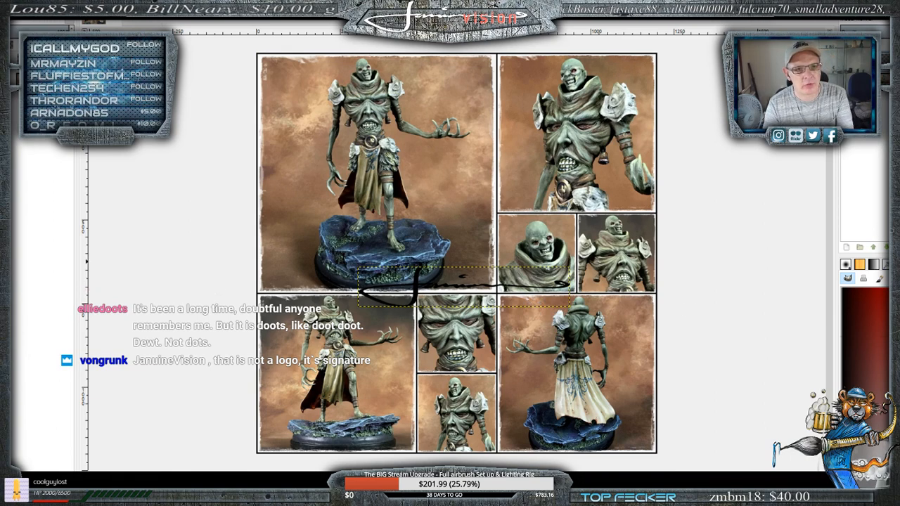
{"action": "right_click", "coordinate": [864, 70]}
{"action": "left_click", "coordinate": [865, 308]}
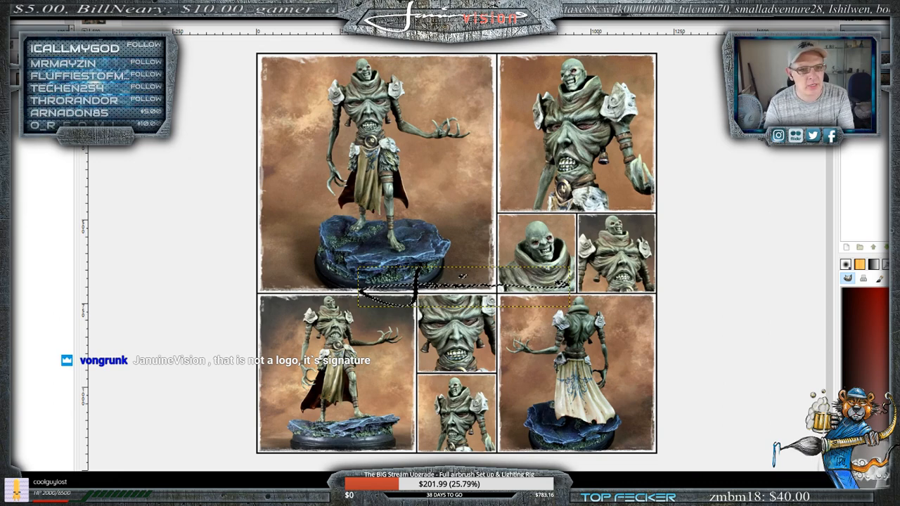
{"action": "right_click", "coordinate": [863, 70]}
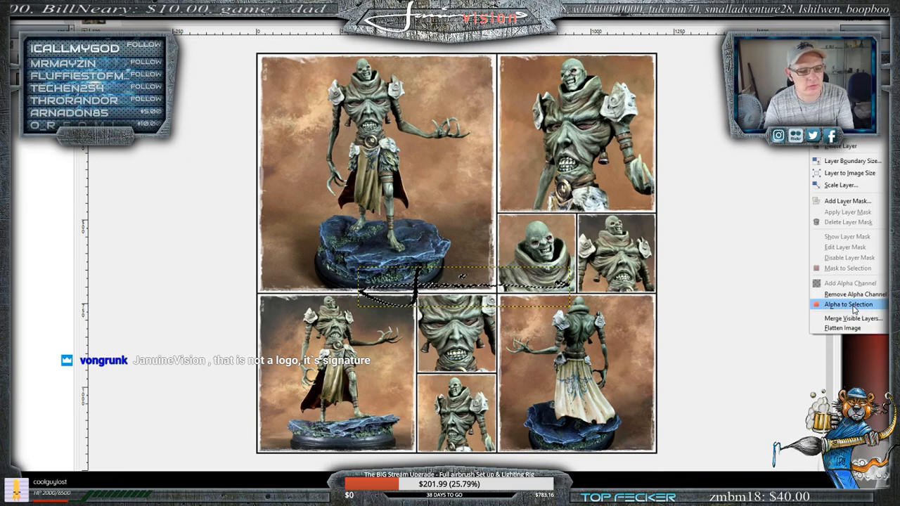
{"action": "left_click", "coordinate": [855, 308]}
{"action": "left_click", "coordinate": [21, 25]}
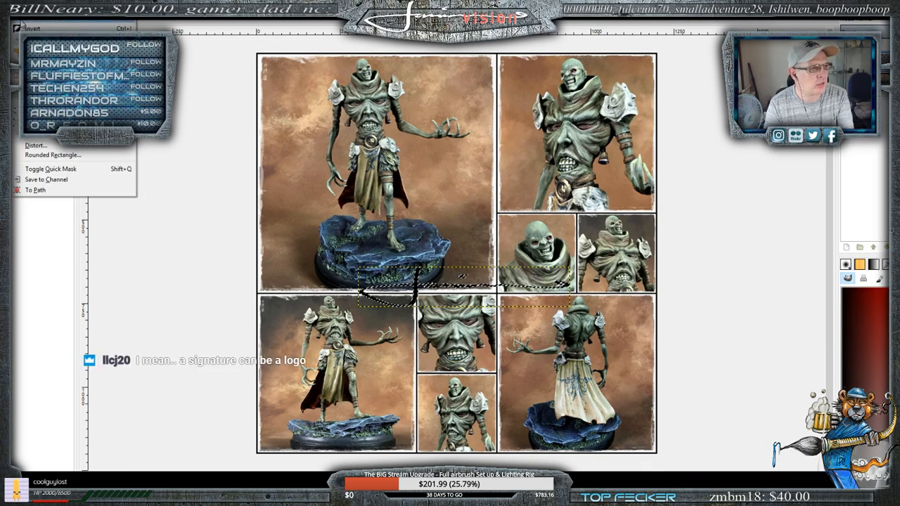
{"action": "left_click", "coordinate": [24, 19]}
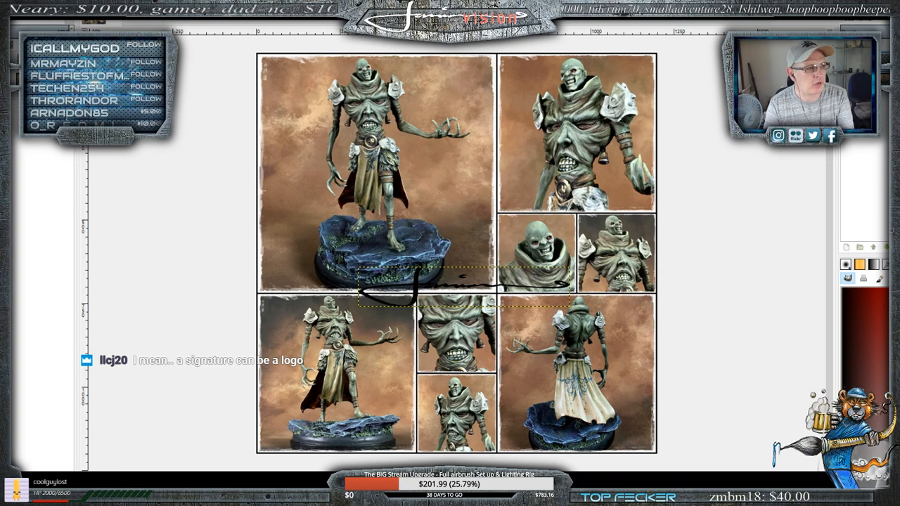
- Apply a Drop Shadow to the signature with offsets 2, blur radius 10, light grey color d9d7d7, opacity 100 and resizing disallowed
{"action": "left_click", "coordinate": [153, 2]}
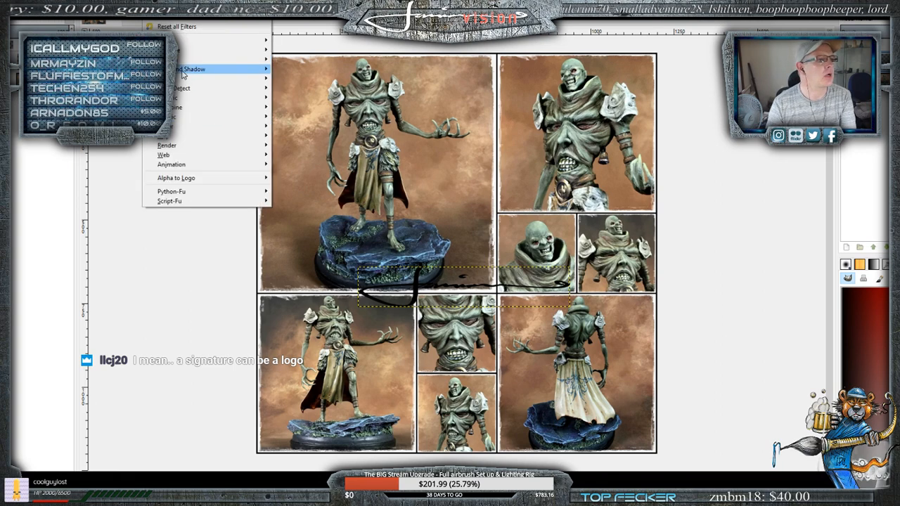
{"action": "mouse_move", "coordinate": [197, 71]}
{"action": "left_click", "coordinate": [303, 121]}
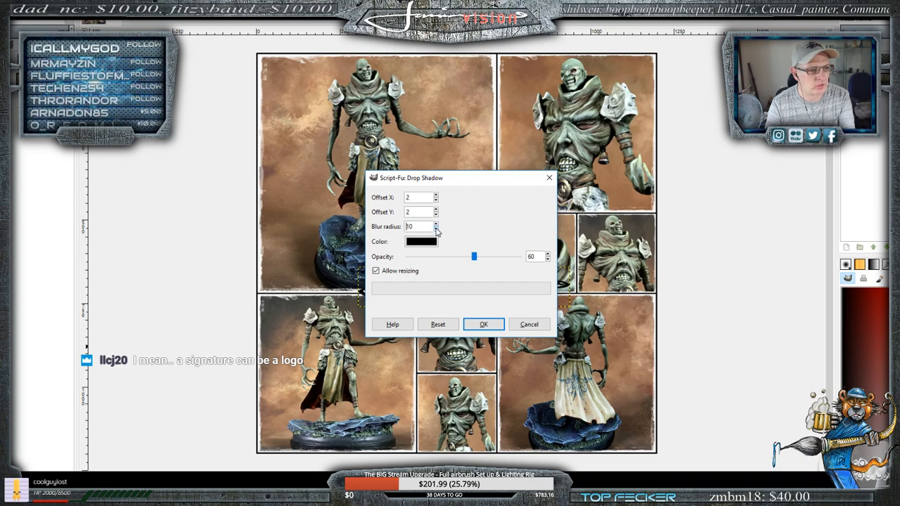
{"action": "left_click", "coordinate": [420, 241]}
{"action": "mouse_move", "coordinate": [407, 299]}
{"action": "left_mouse_down"}
{"action": "mouse_move", "coordinate": [409, 271]}
{"action": "mouse_move", "coordinate": [416, 295]}
{"action": "mouse_move", "coordinate": [440, 301]}
{"action": "left_mouse_up"}
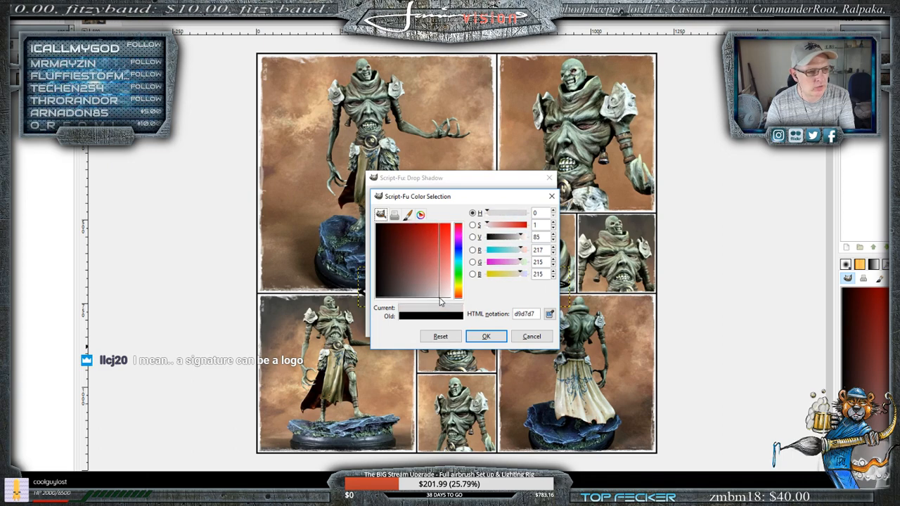
{"action": "left_click", "coordinate": [489, 337]}
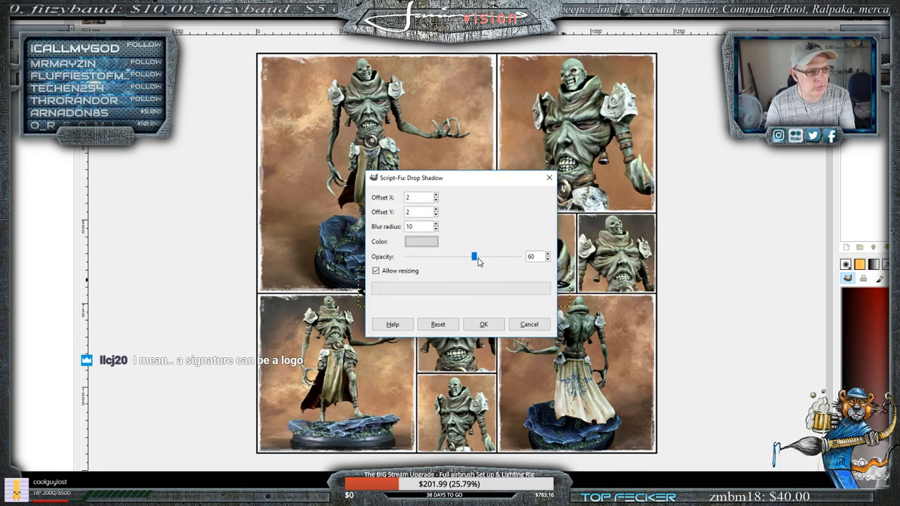
{"action": "left_click_drag", "start_coordinate": [476, 258], "coordinate": [523, 257]}
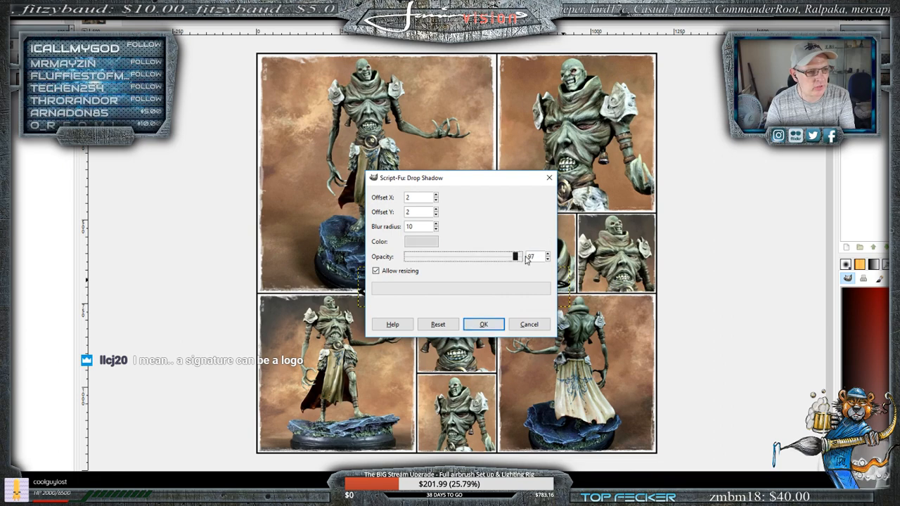
{"action": "left_click", "coordinate": [376, 272]}
{"action": "left_click", "coordinate": [484, 324]}
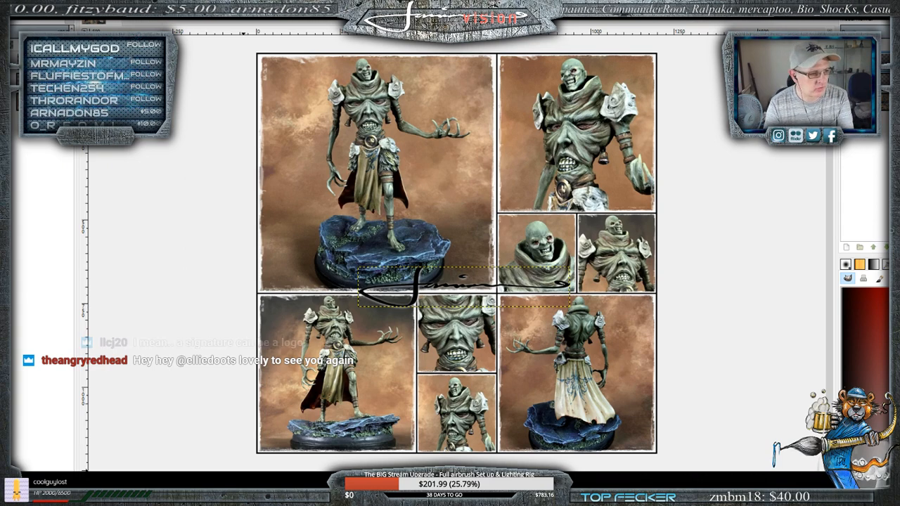
- Add a second light grey Drop Shadow to the signature with blur radius 13 and opacity 100
{"action": "left_click", "coordinate": [168, 480]}
{"action": "left_click", "coordinate": [162, 428]}
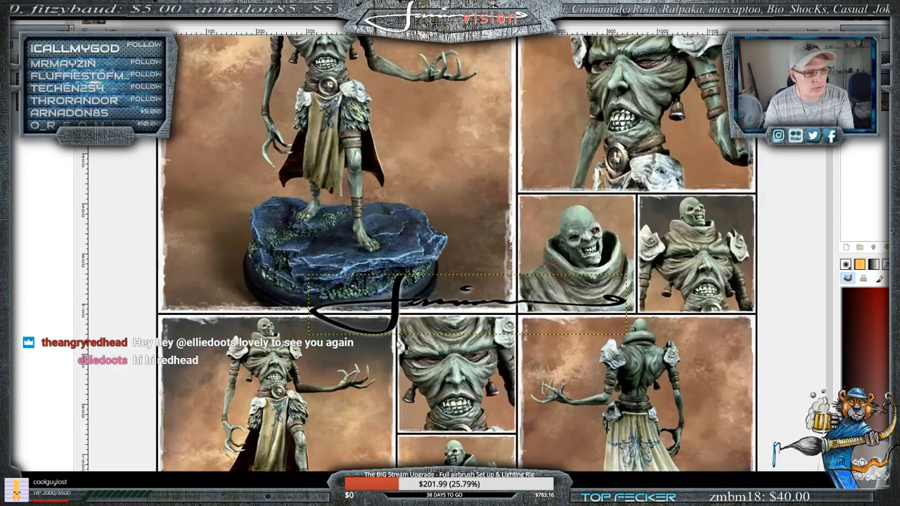
{"action": "left_click", "coordinate": [151, 3]}
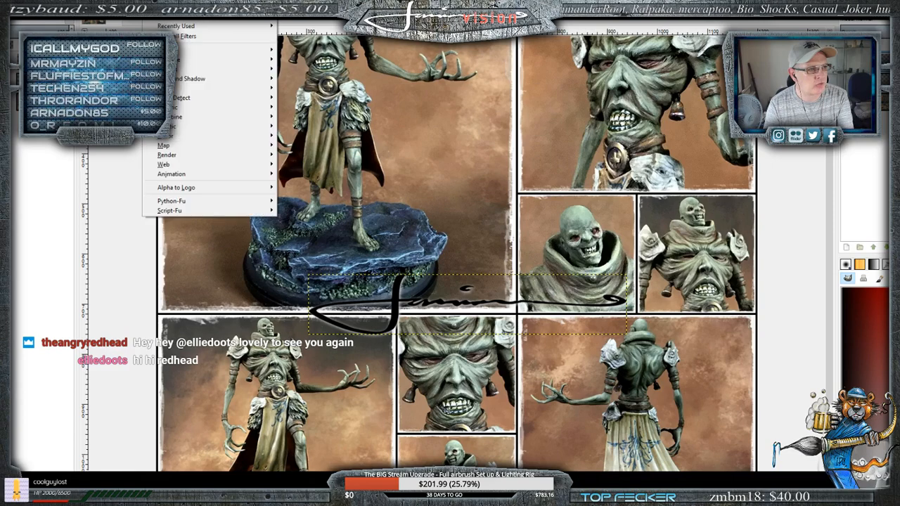
{"action": "left_click", "coordinate": [180, 19]}
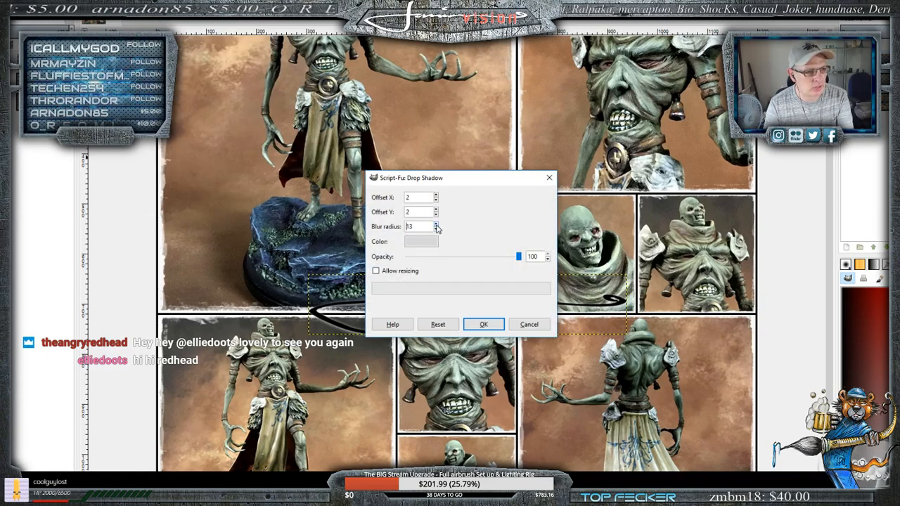
{"action": "left_click", "coordinate": [484, 324]}
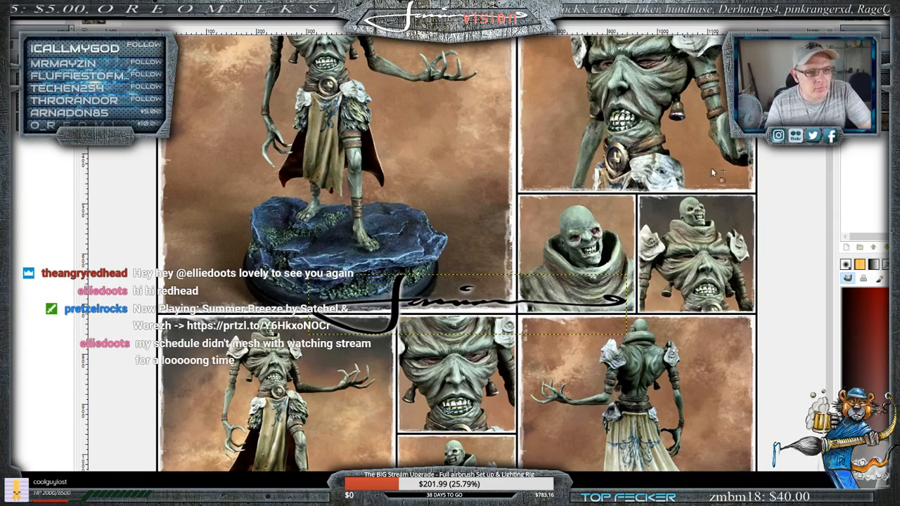
- Export the signed collage as a JPEG at quality 100, replacing the existing Collage Ex.jpg in the Dump folder
{"action": "left_click", "coordinate": [6, 3]}
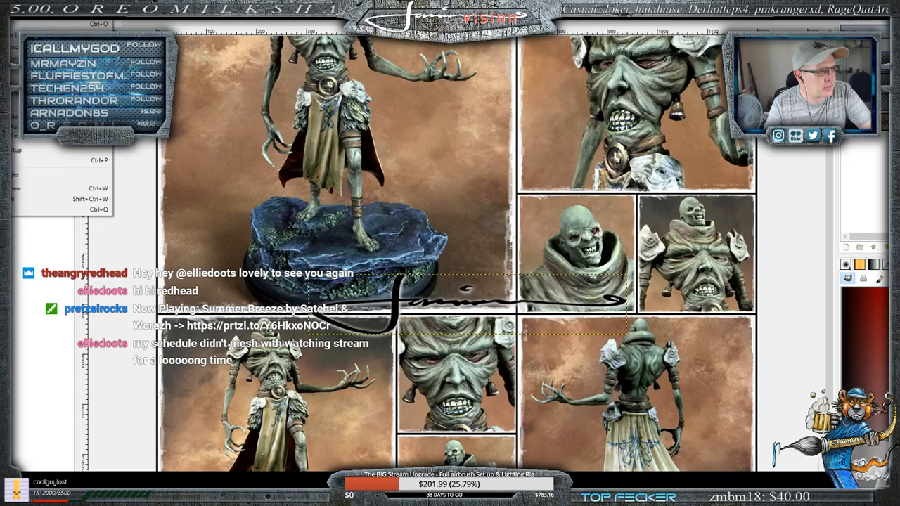
{"action": "left_click", "coordinate": [42, 126]}
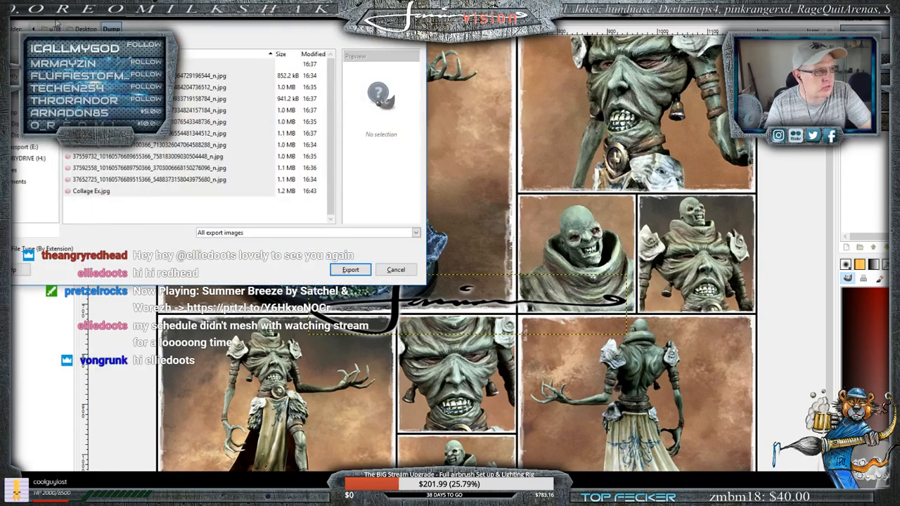
{"action": "left_click", "coordinate": [350, 269]}
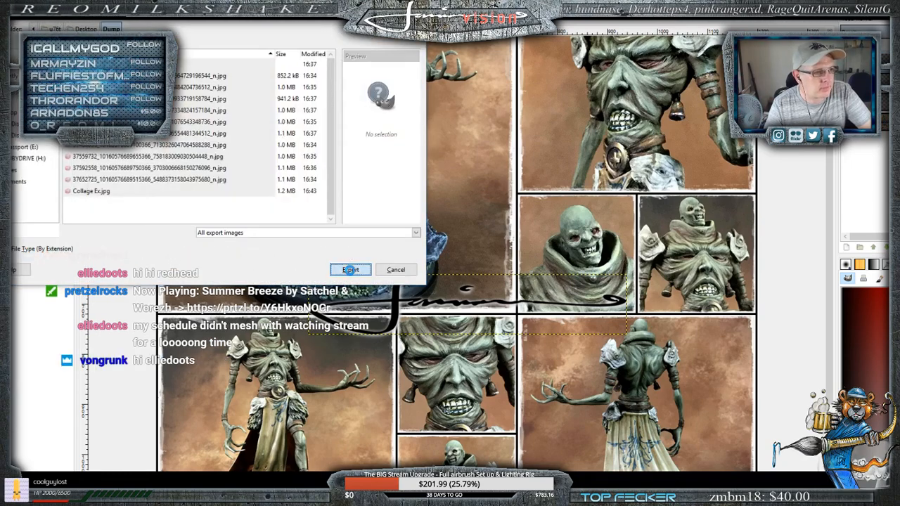
{"action": "left_click", "coordinate": [225, 183]}
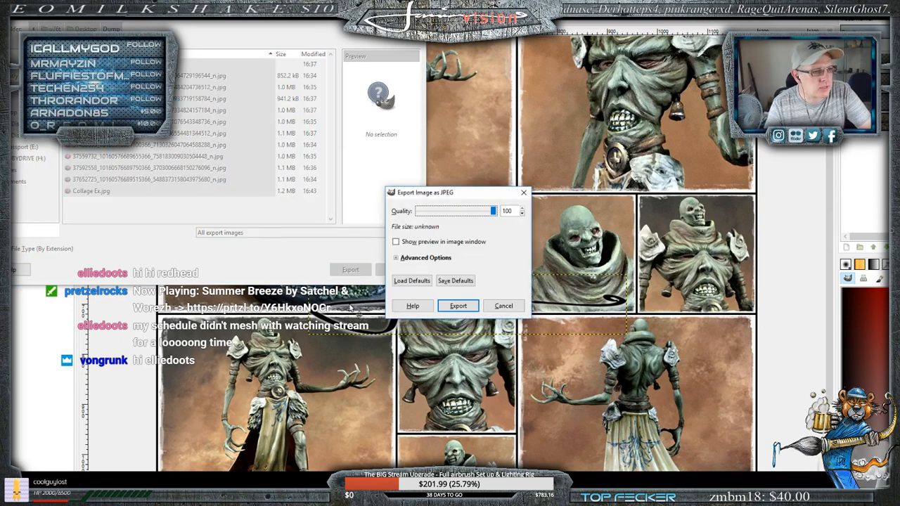
{"action": "left_click", "coordinate": [459, 307]}
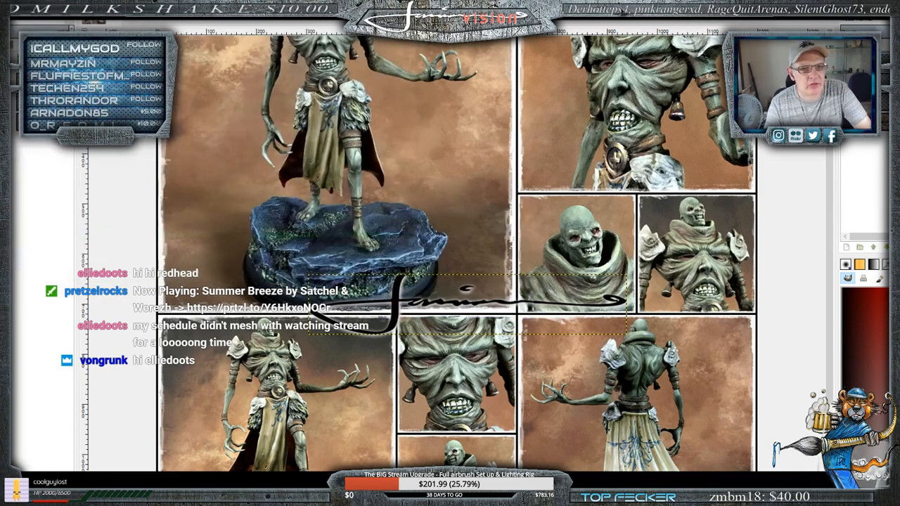
- Quit GIMP while discarding the unsaved changes, and close the PhotoScape window to return to the desktop
{"action": "key", "text": "ctrl+w"}
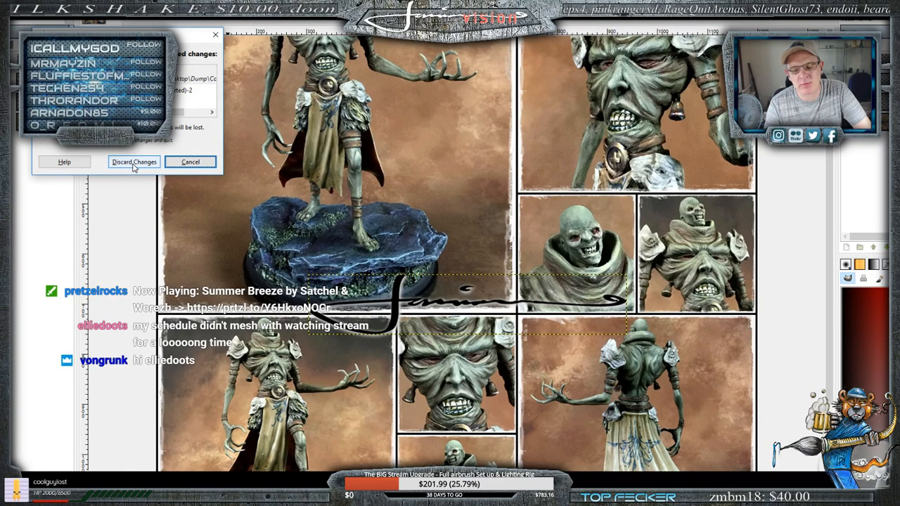
{"action": "left_click", "coordinate": [134, 162]}
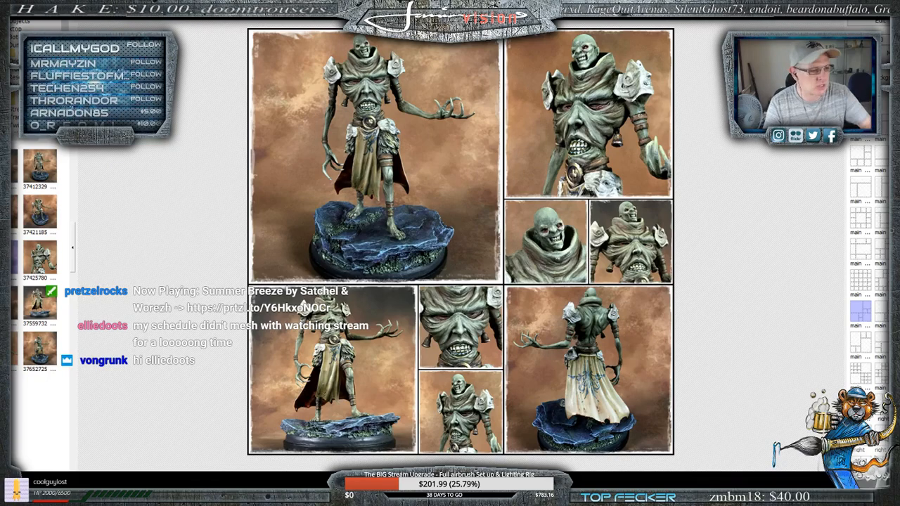
{"action": "left_click", "coordinate": [875, 5]}
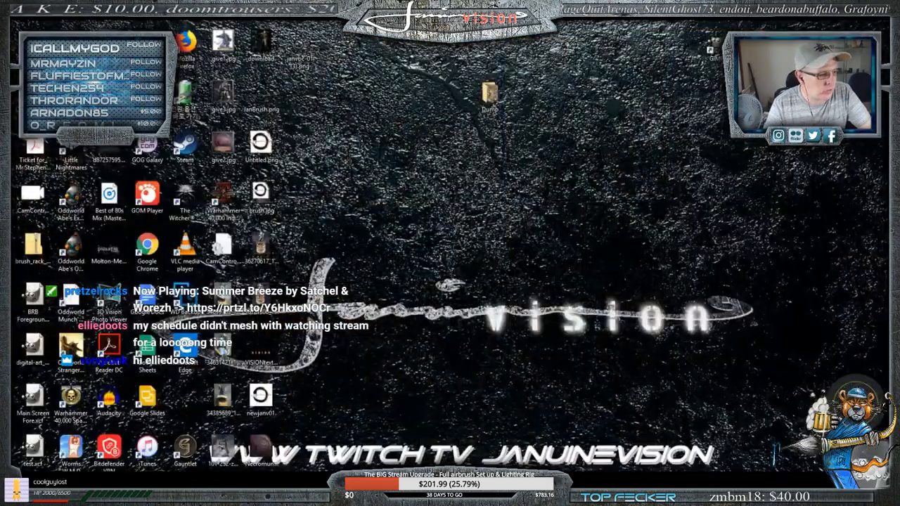
- Open Collage Ex.jpg from the desktop's Dump folder and inspect the signature in PhotoScape's editor at 100% magnification
{"action": "left_click", "coordinate": [172, 494]}
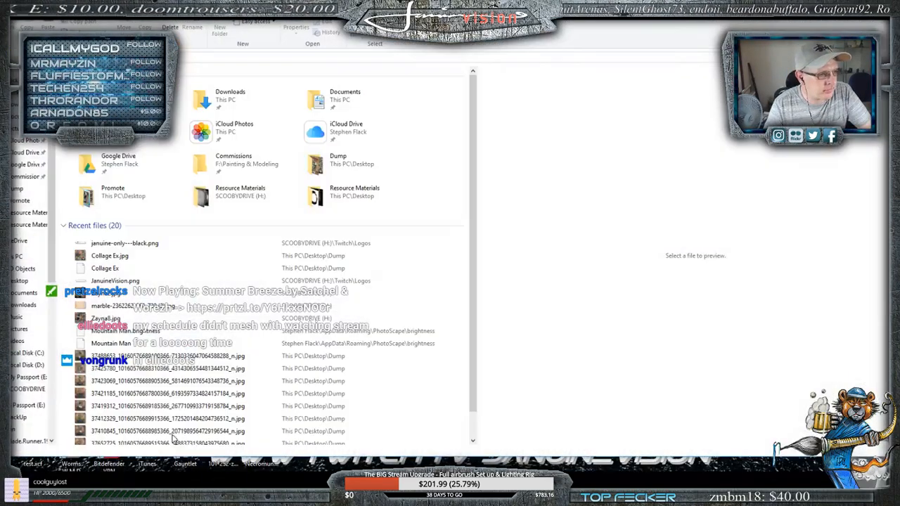
{"action": "left_click", "coordinate": [875, 6]}
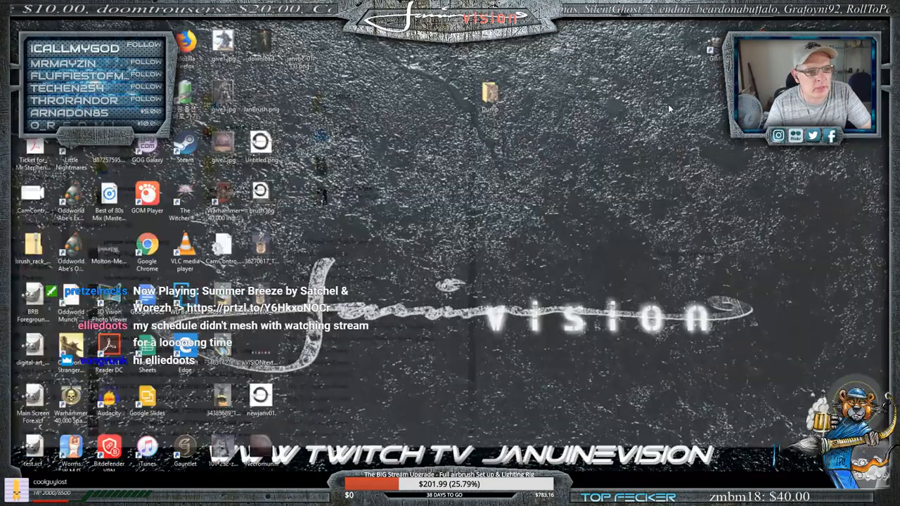
{"action": "double_click", "coordinate": [490, 96]}
{"action": "left_click", "coordinate": [334, 182]}
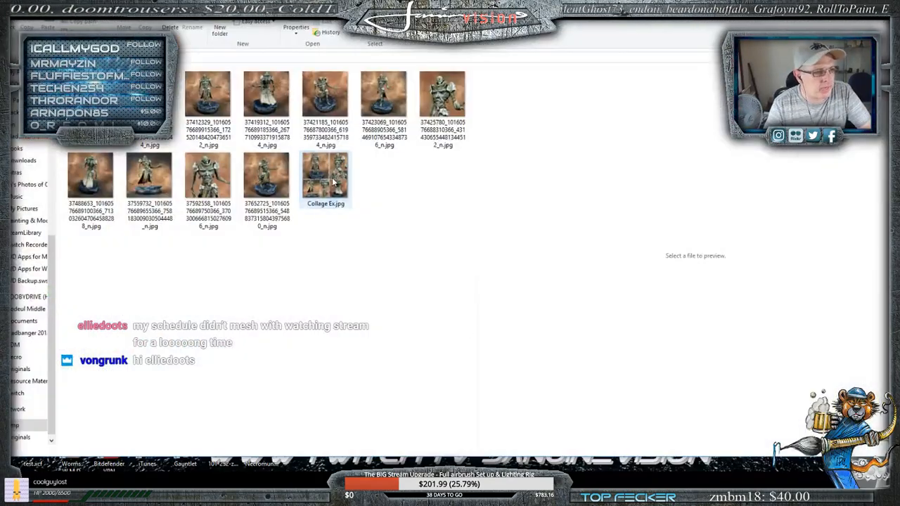
{"action": "double_click", "coordinate": [334, 182]}
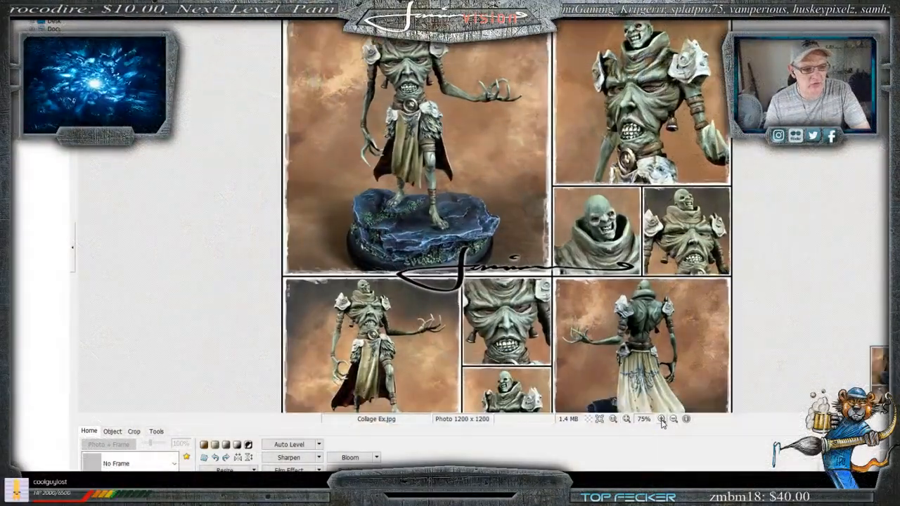
{"action": "left_click", "coordinate": [661, 419]}
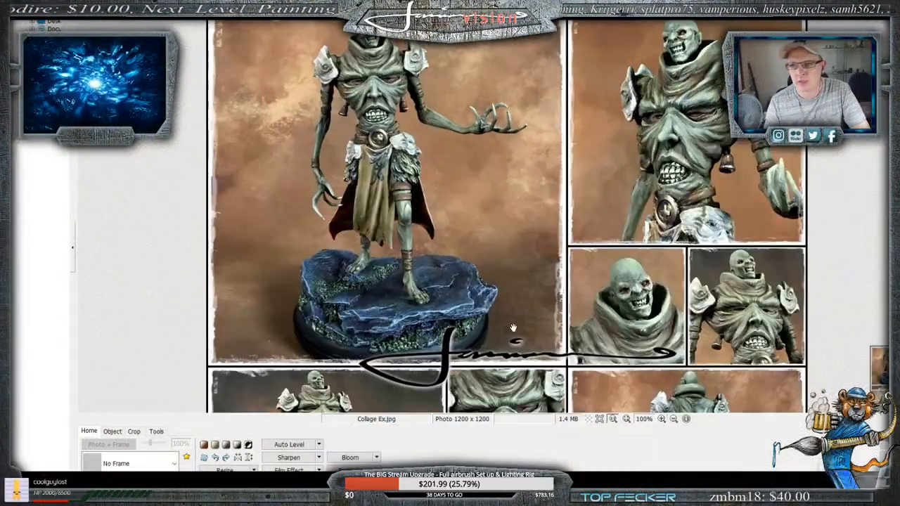
{"action": "left_click_drag", "start_coordinate": [493, 200], "coordinate": [436, 288]}
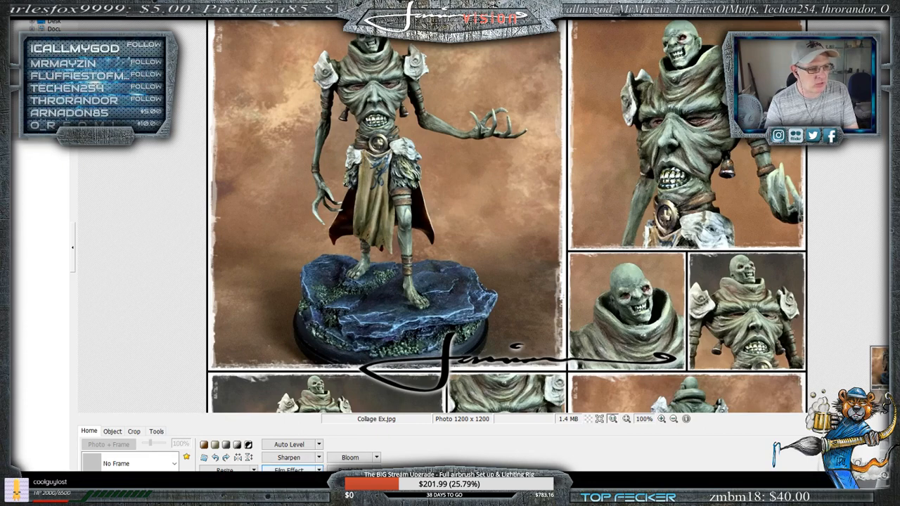
- Try the Antique Photo effect on the collage with Original color conversion, preview several of its presets, and cancel it
{"action": "left_click", "coordinate": [354, 484]}
{"action": "mouse_move", "coordinate": [362, 232]}
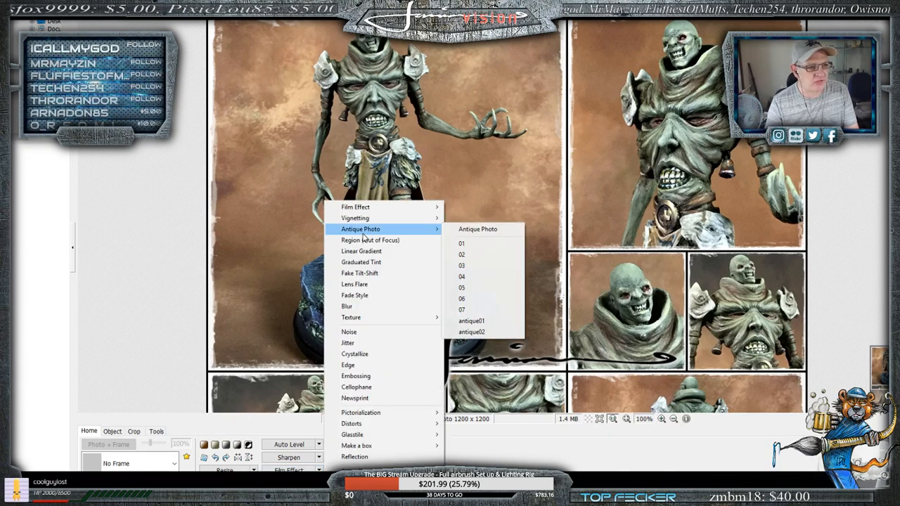
{"action": "left_click", "coordinate": [460, 231]}
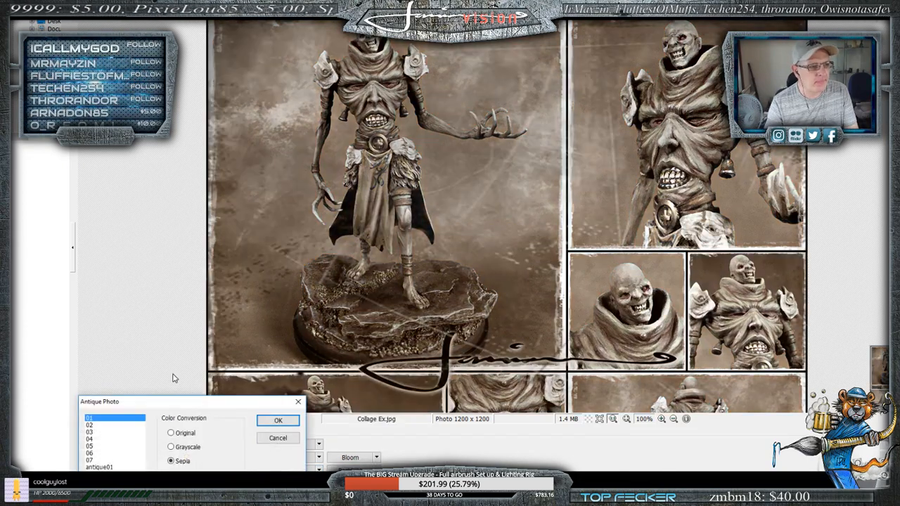
{"action": "left_click_drag", "start_coordinate": [173, 400], "coordinate": [177, 30]}
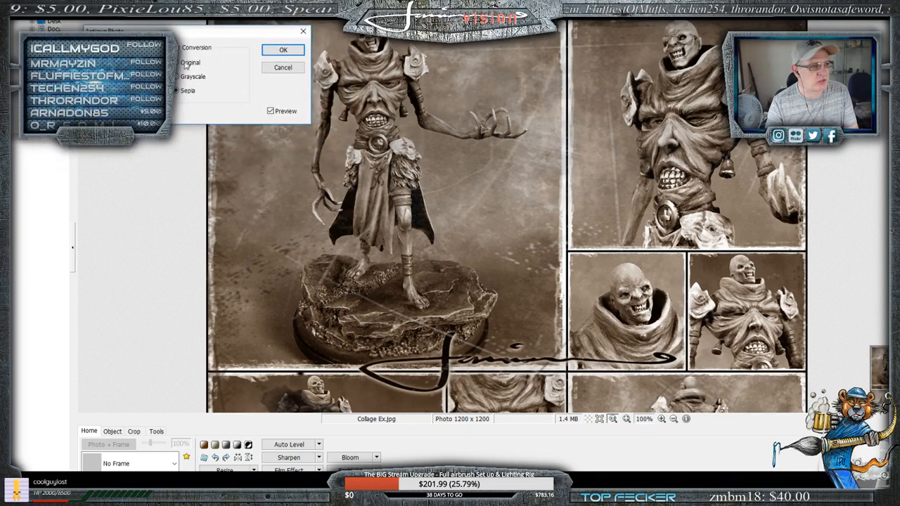
{"action": "left_click", "coordinate": [183, 62]}
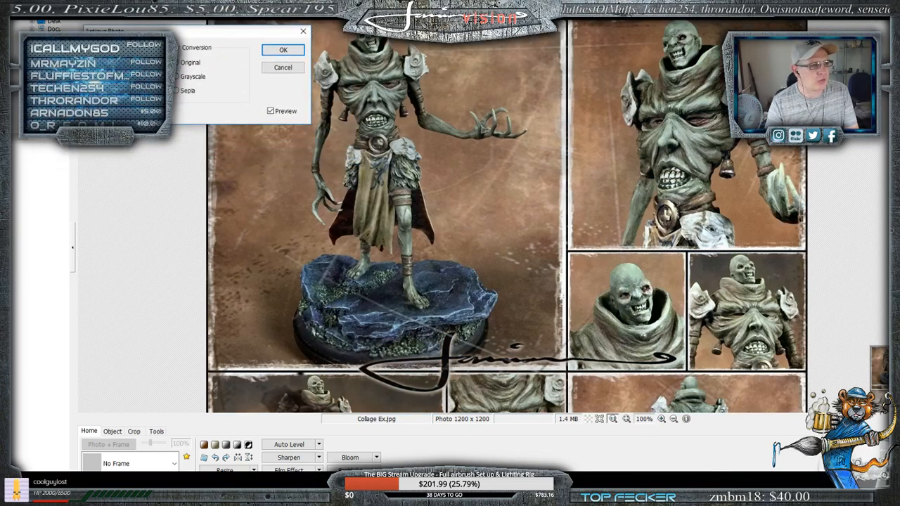
{"action": "left_click", "coordinate": [125, 65]}
{"action": "key", "text": "Down"}
{"action": "key", "text": "Down"}
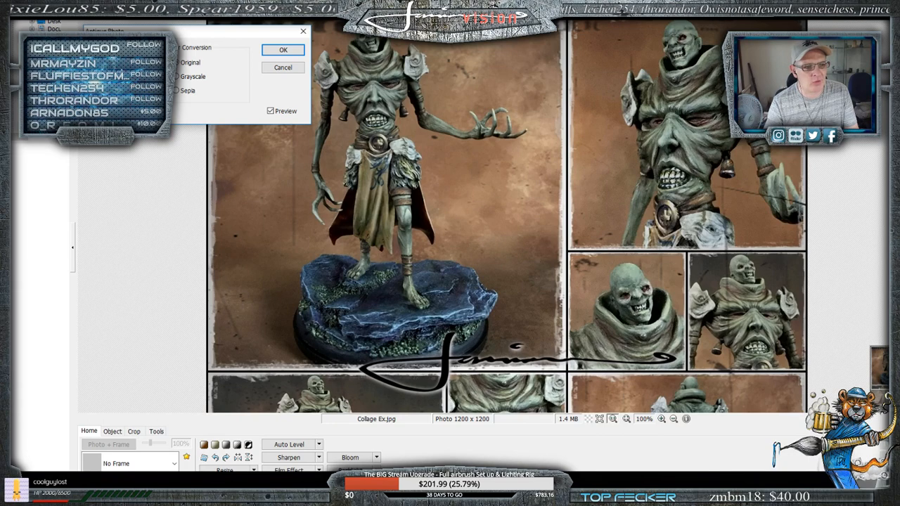
{"action": "left_click", "coordinate": [284, 67]}
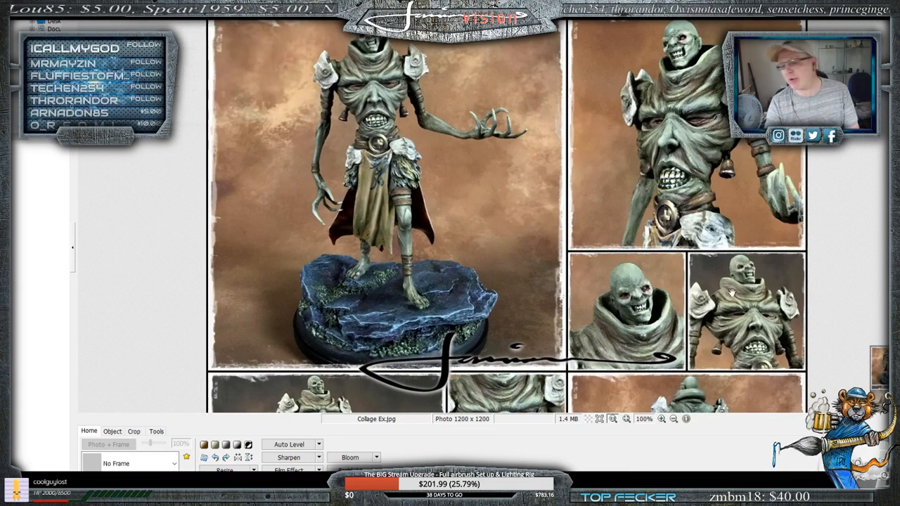